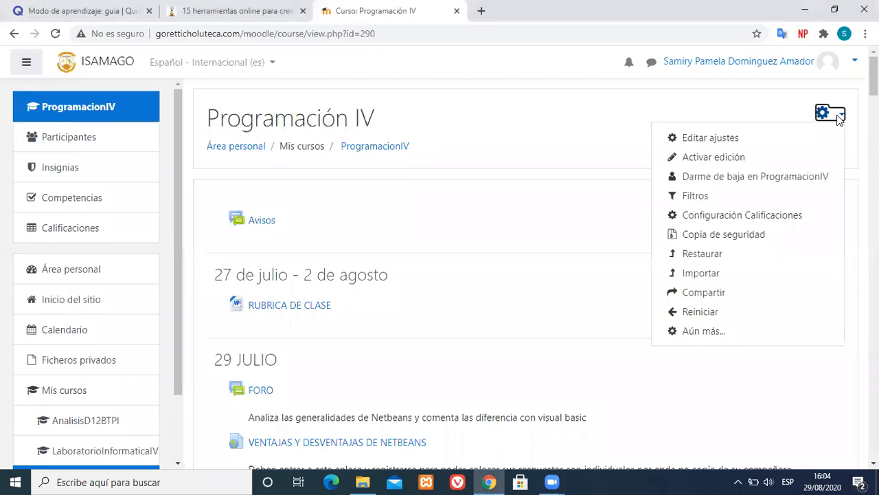
- Turn on course editing and add one new week section at the end of the course
left_click(720, 159)
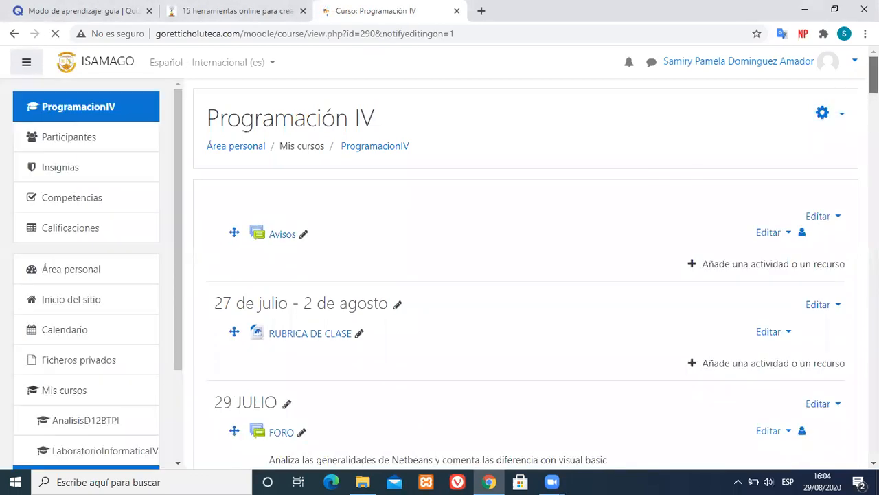
scroll(526, 274, "down", 15)
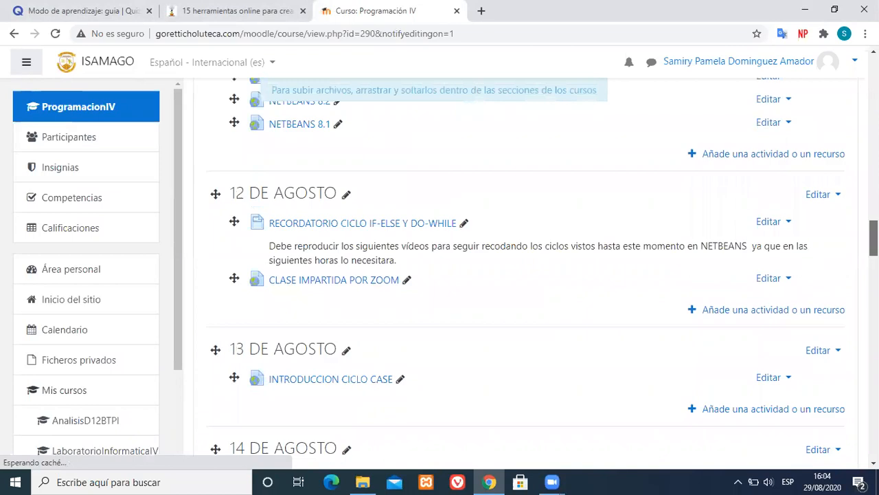
scroll(526, 275, "down", 12)
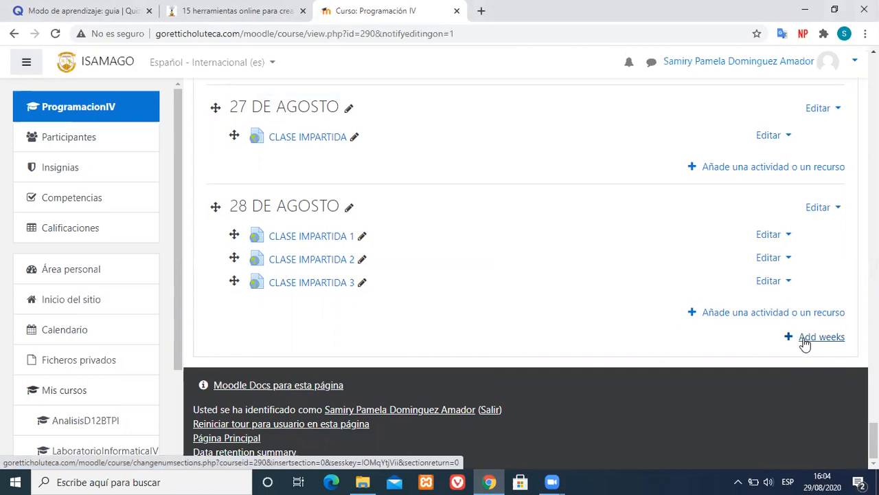
left_click(800, 338)
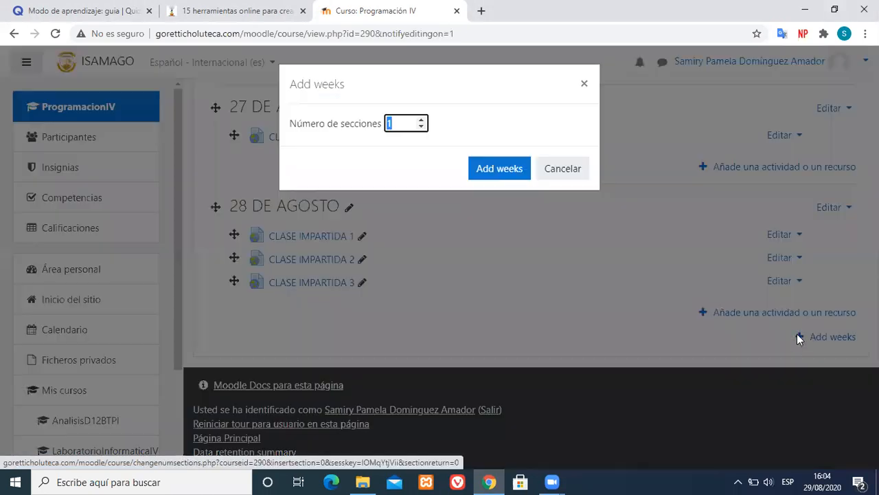
left_click(500, 167)
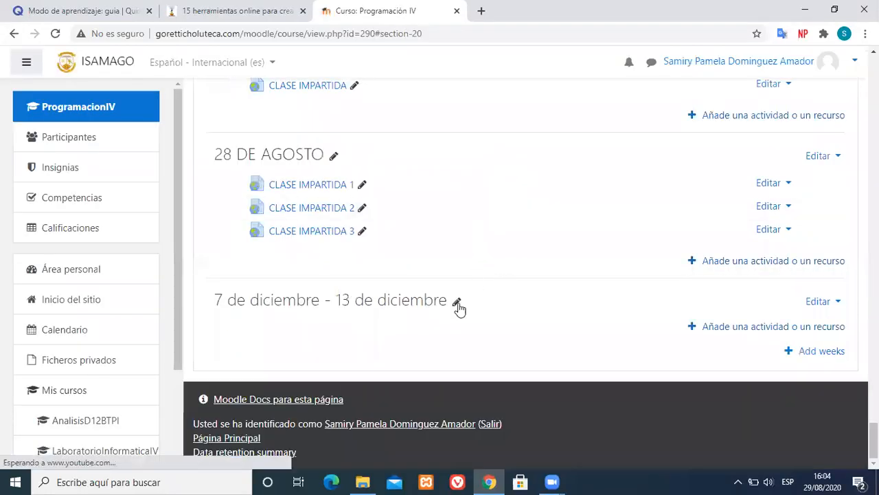
- Rename the newly added week section as "29 DE AGOSTO"
left_click(472, 287)
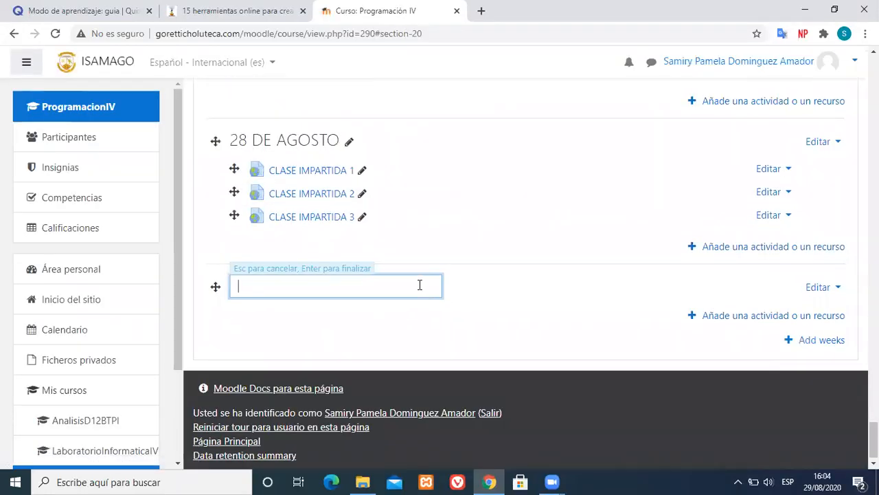
type("29 DE AGOSTO")
key("Return")
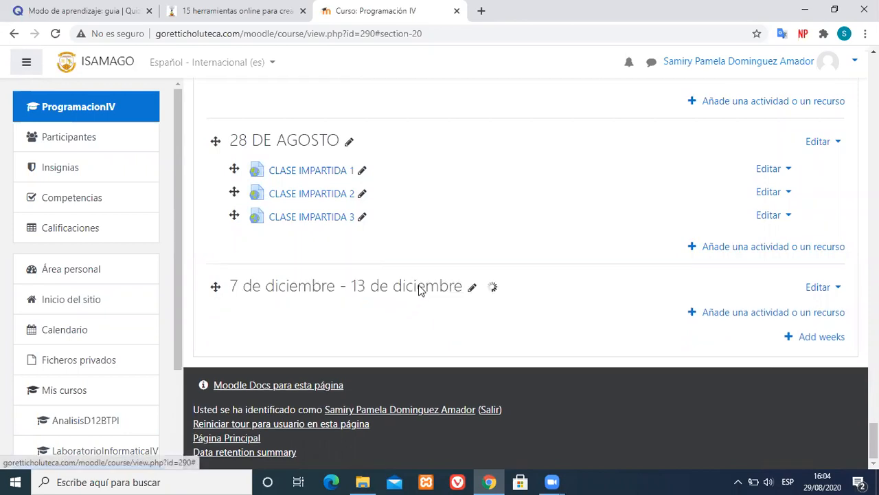
- Add a Cuestionario activity to the 29 DE AGOSTO section, reading through its help description first
left_click(710, 311)
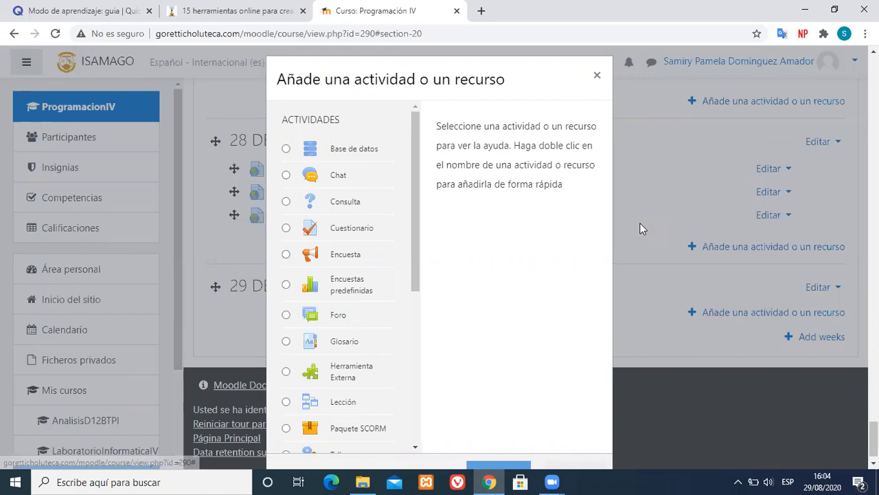
left_click(347, 229)
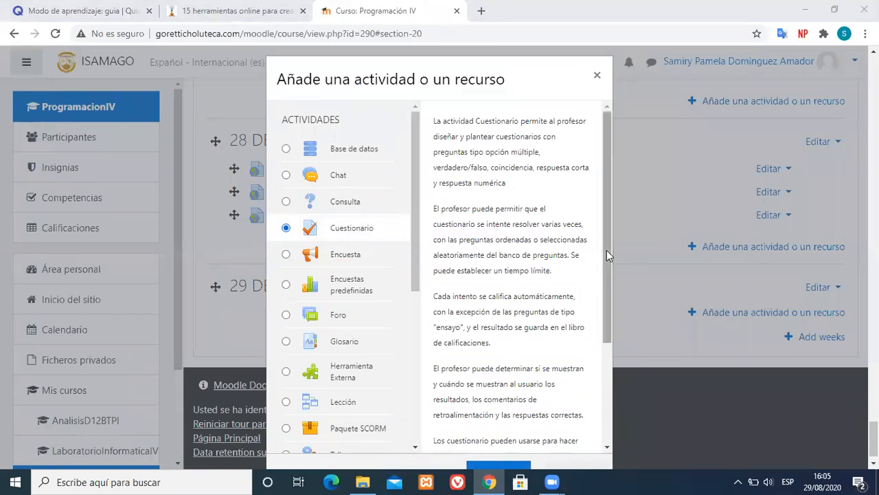
scroll(607, 250, "up", 1)
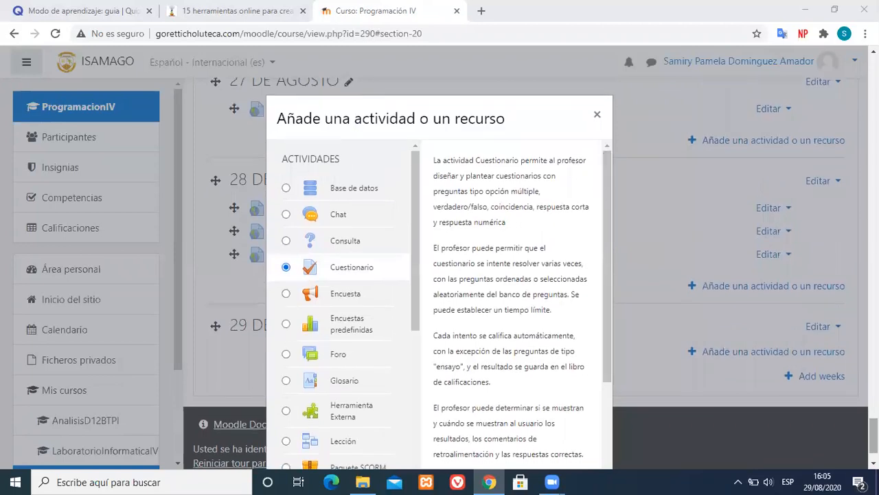
scroll(574, 321, "down", 1)
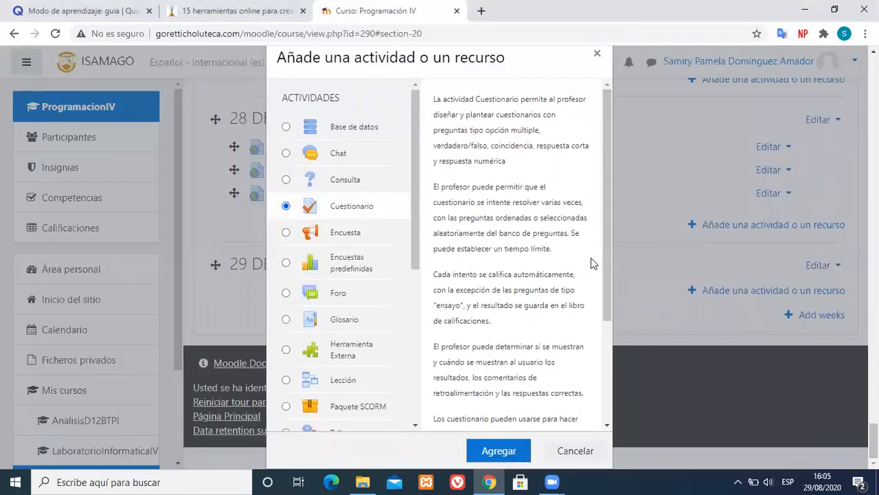
left_click_drag(605, 222, 613, 367)
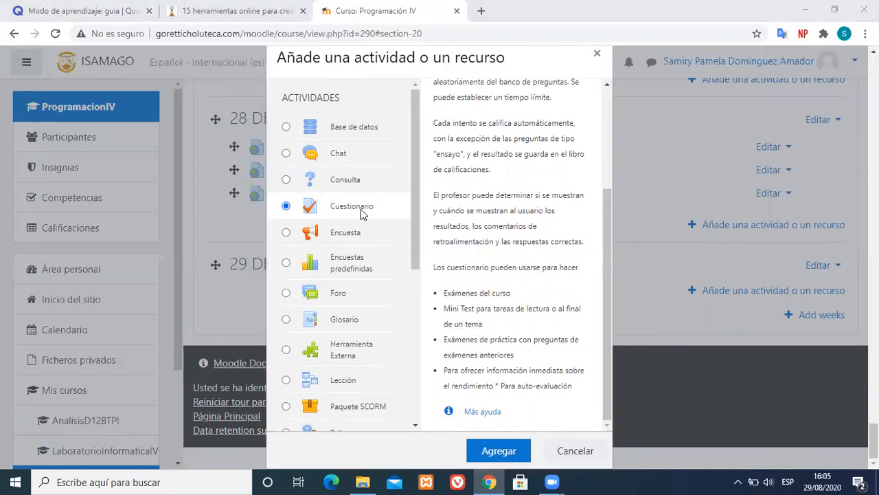
left_click(495, 451)
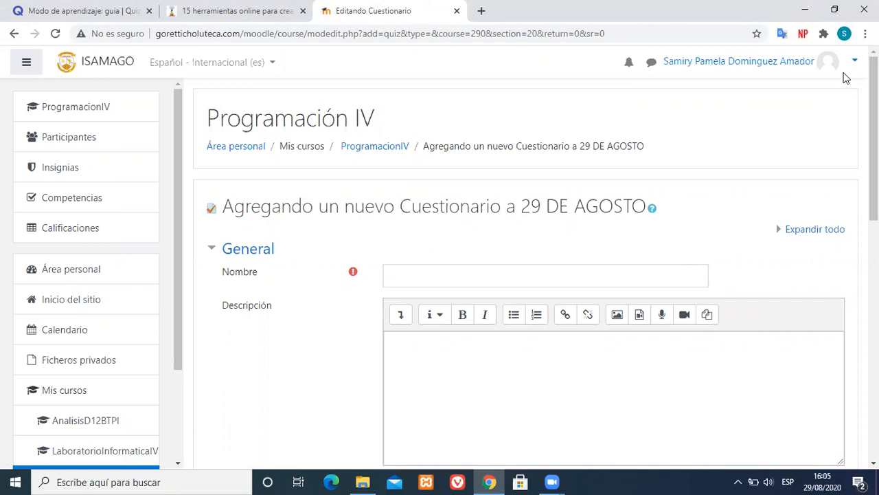
- Name the quiz "EXAMEN-EJEMPLO" and enable showing its description on the course page
left_click(450, 276)
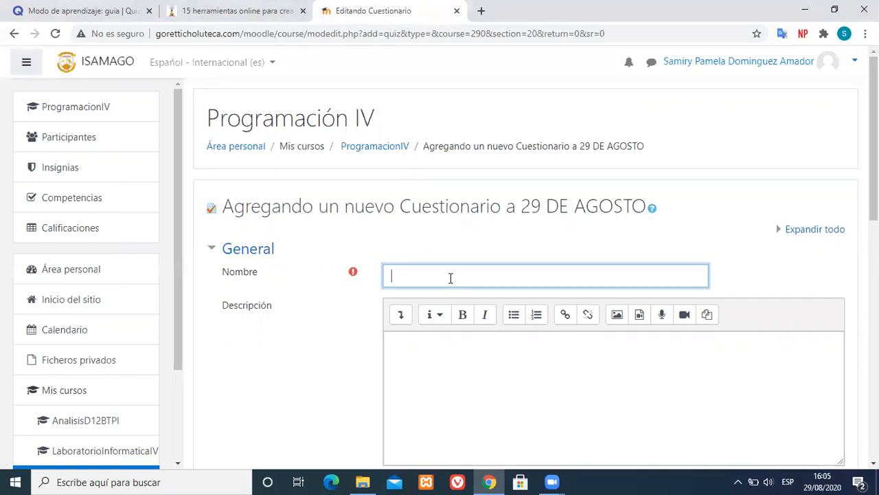
type("EXAMEN-EJEMPLO")
left_click(873, 137)
scroll(528, 298, "down", 2)
left_click(485, 299)
left_click(422, 383)
left_click(444, 277)
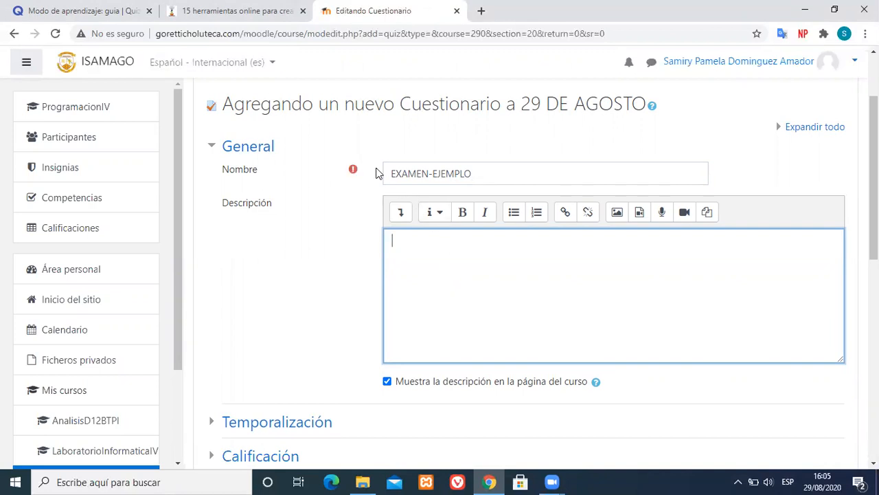
- Write the quiz description "Instrucciòn: Realizar rl siguiente examen en donde solo tenra una oportunidad para desarrollarlo."
left_click_drag(512, 176, 349, 177)
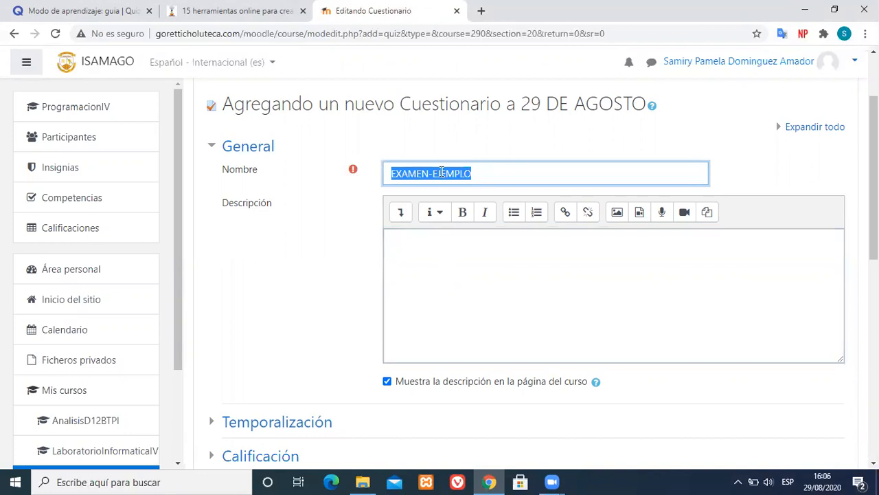
left_click(443, 259)
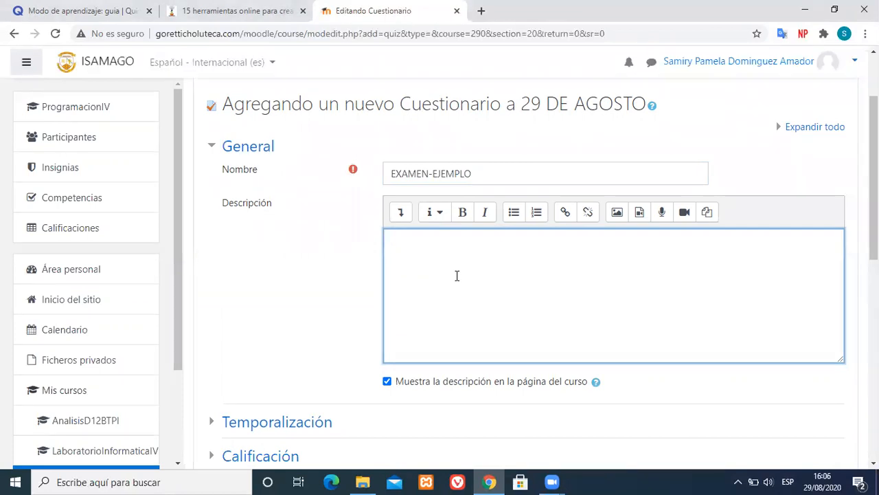
type("Instr")
type("ucci")
type("òn: Realizar")
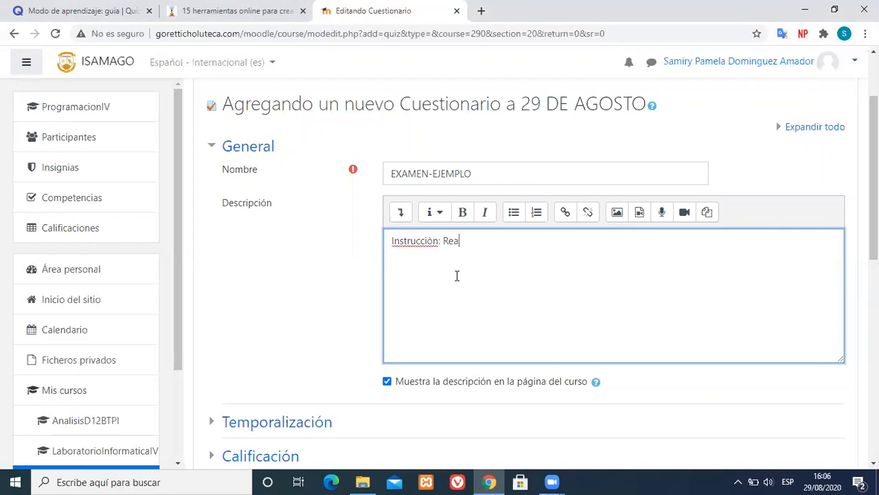
type(" rl siguiente exam")
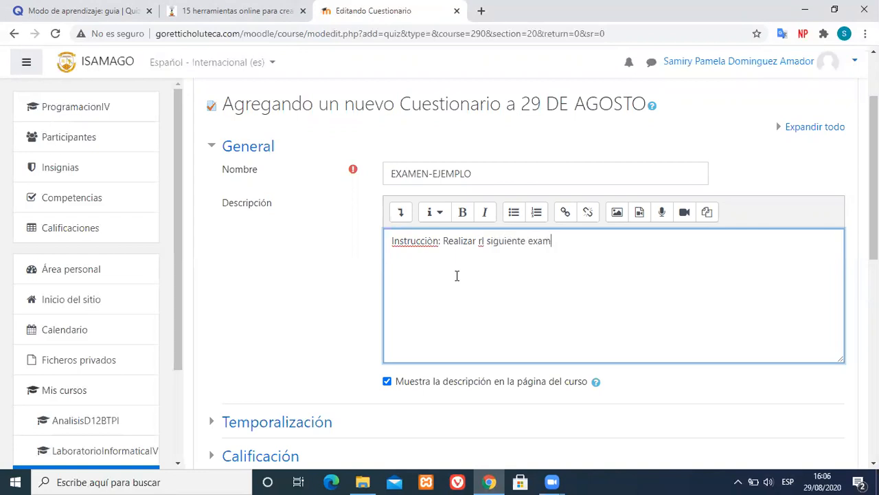
type("en en donde solo tenra una oportunidad ")
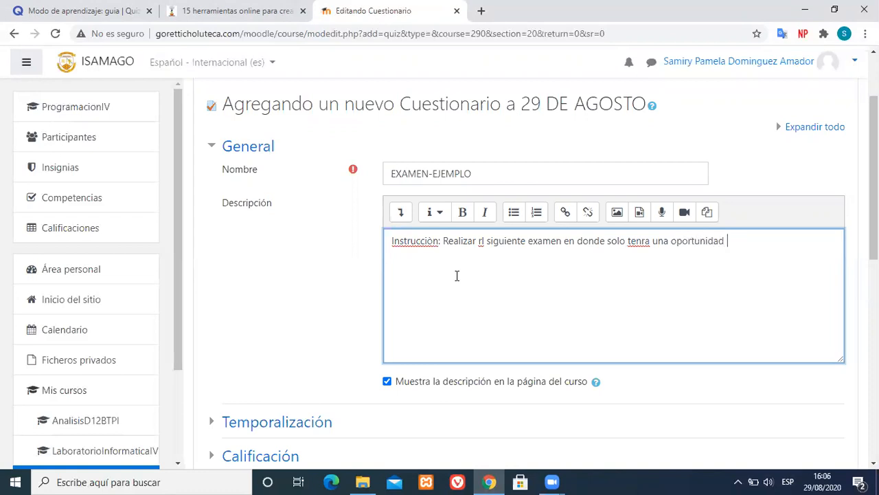
type("para desarrollarlo.")
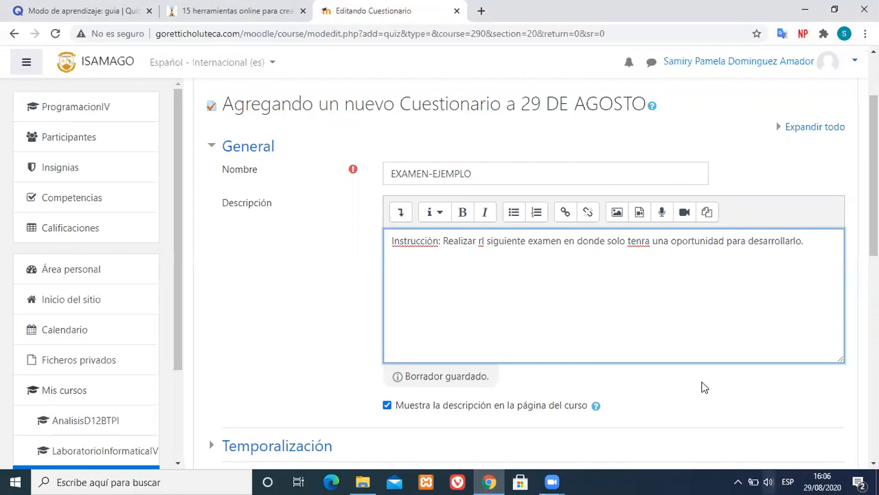
- Correct the misspelled words in the quiz description to "Instrucción", "el" and "tendrá"
right_click(417, 244)
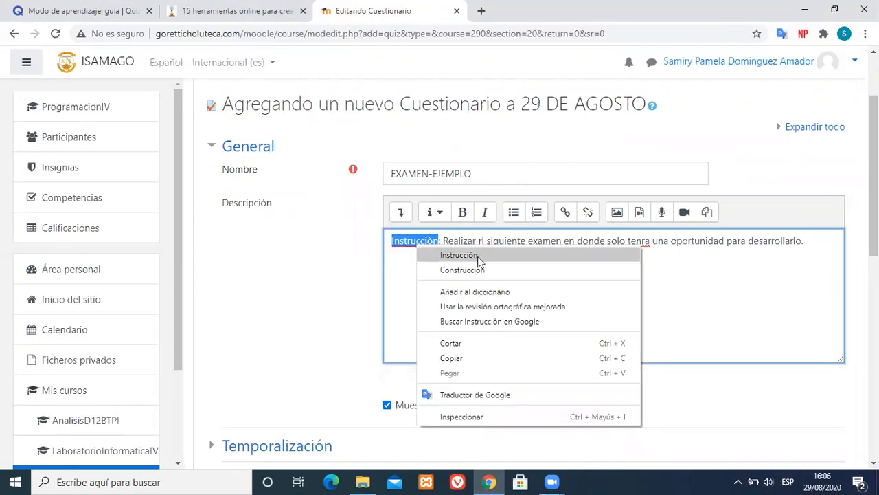
left_click(476, 256)
type(":")
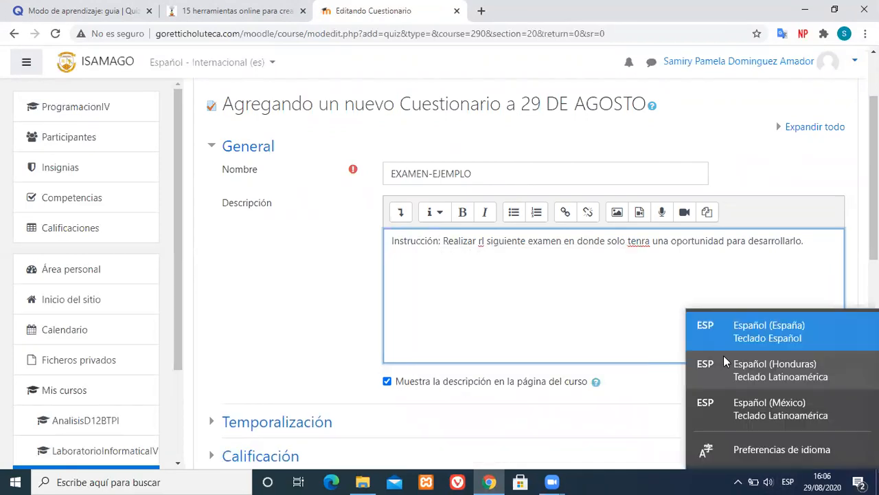
key("XF86AudioRaiseVolume")
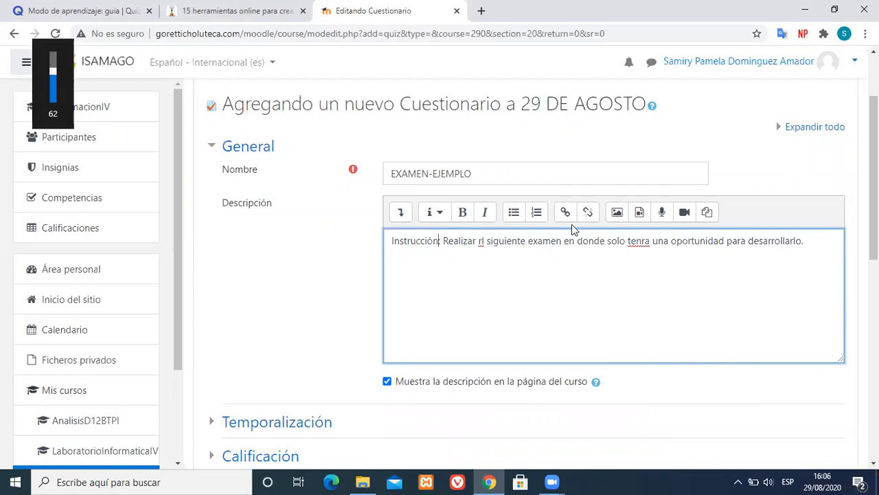
left_click(483, 241)
key("BackSpace")
type("e")
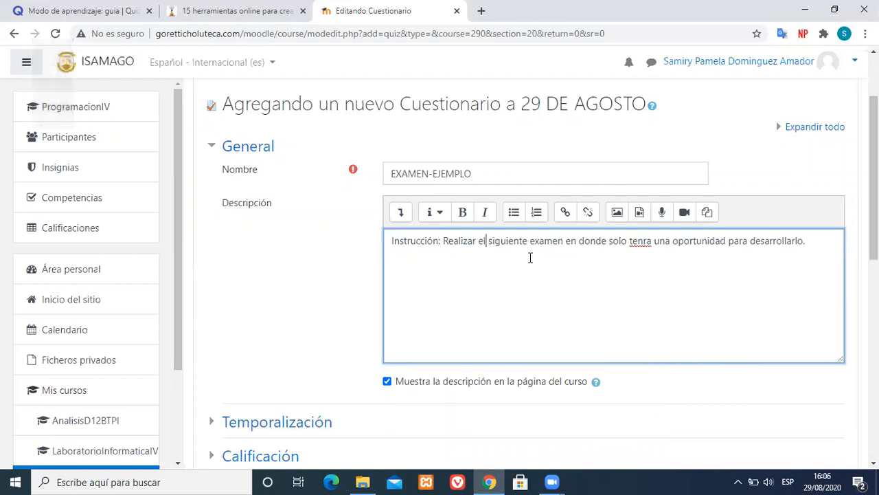
right_click(643, 240)
left_click(643, 243)
type("d")
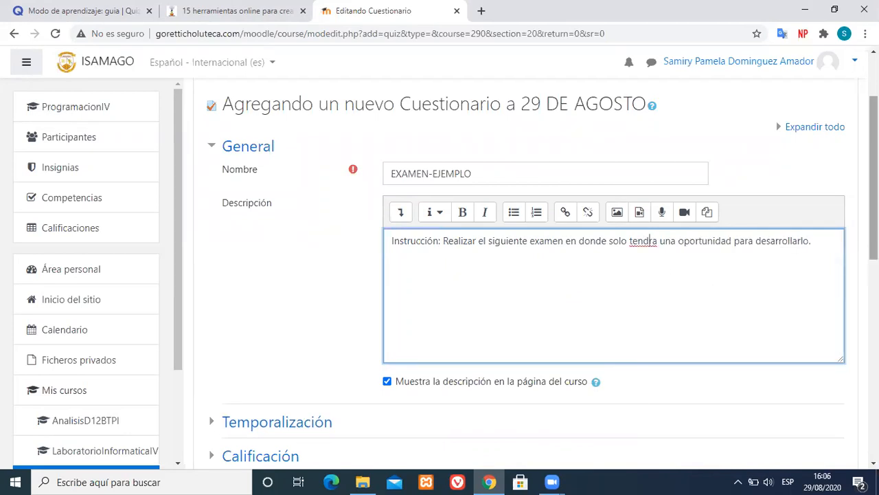
right_click(643, 241)
left_click(676, 249)
- Enable the quiz's opening date in the Temporalización settings and set its day to 31 agosto 2020
scroll(327, 274, "down", 3)
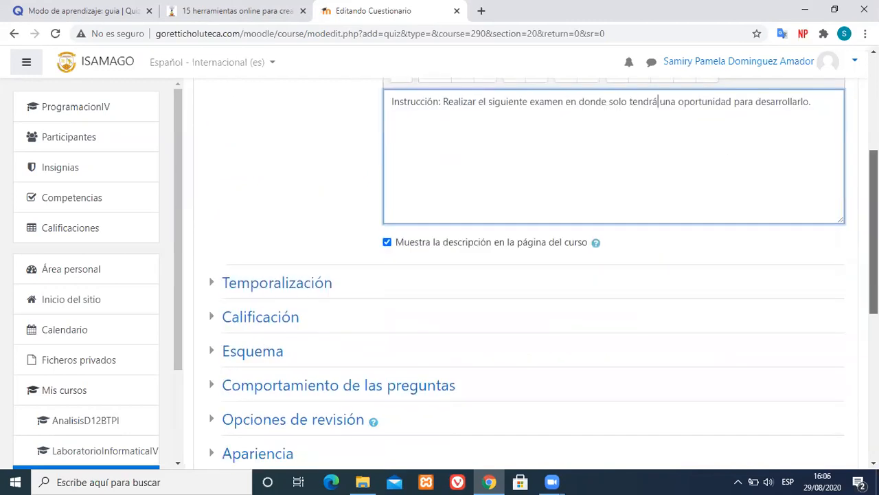
left_click(276, 209)
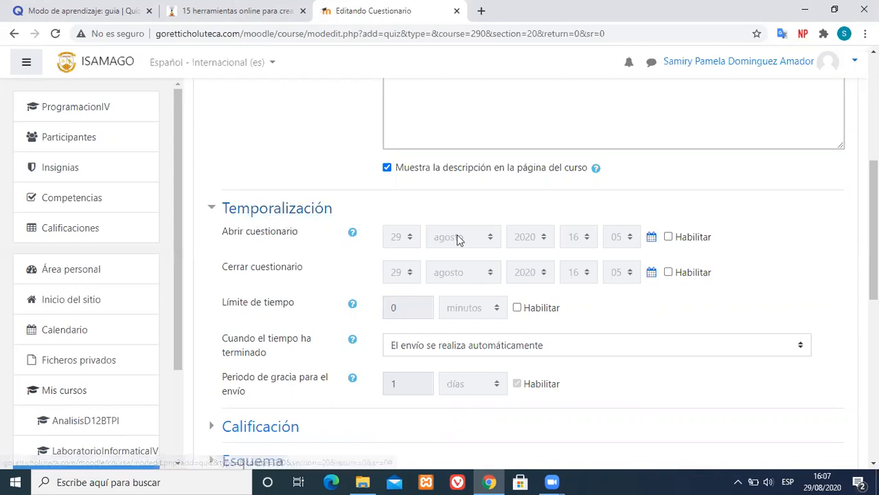
left_click(677, 237)
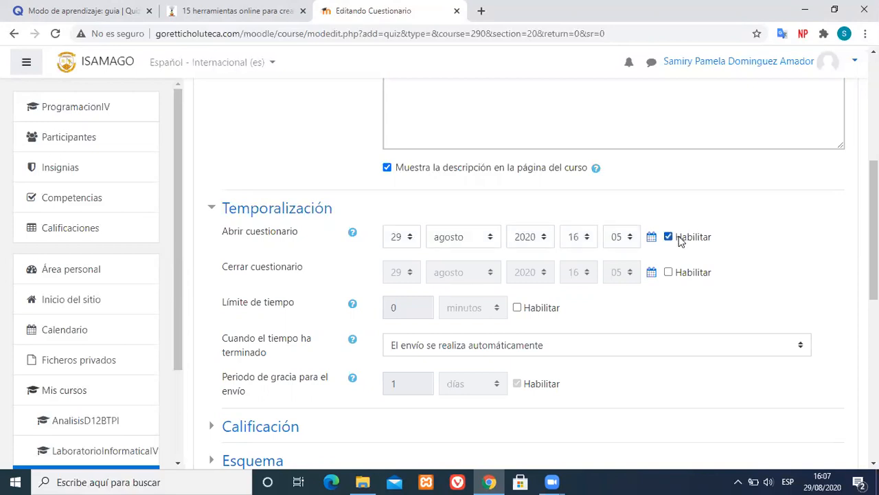
left_click(410, 237)
left_click(415, 220)
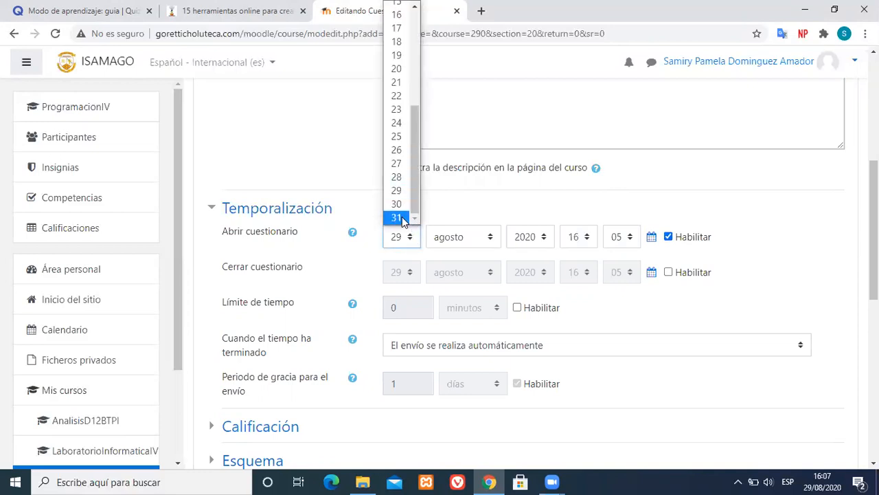
left_click(402, 217)
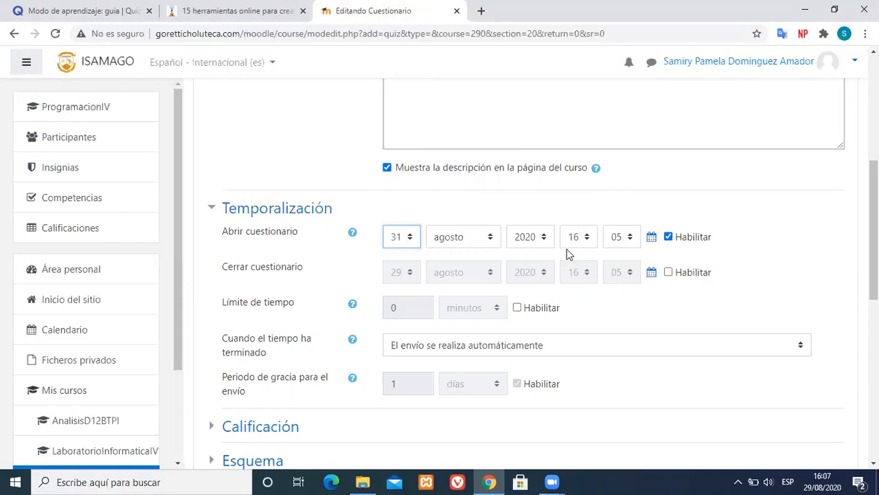
- Set the quiz's opening time to 09:35
left_click(584, 246)
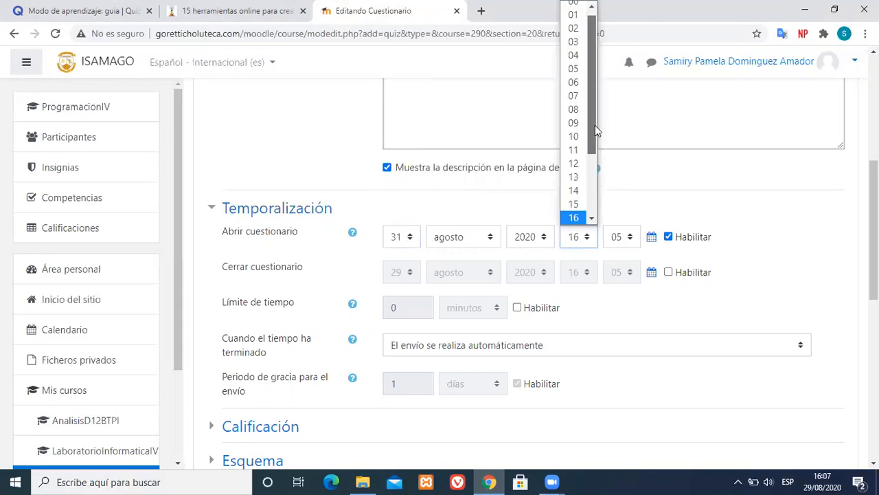
left_click(573, 130)
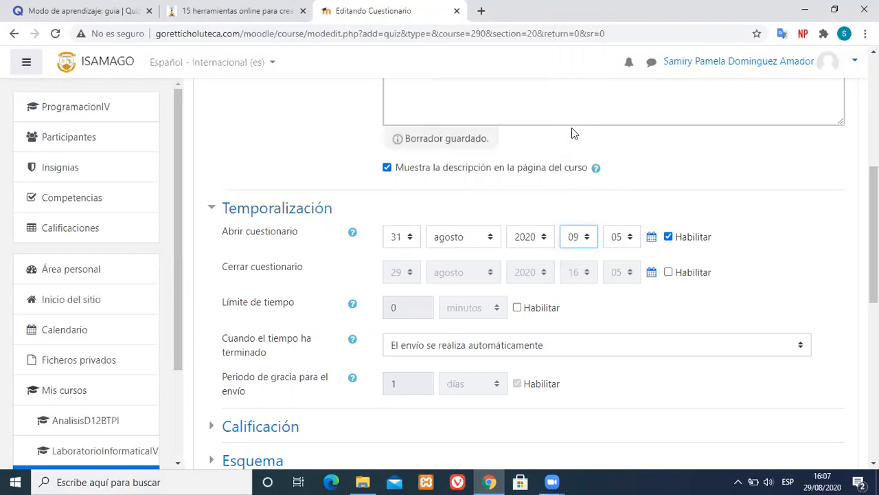
left_click(632, 238)
left_click(634, 220)
left_click(634, 221)
scroll(634, 221, "down", 3)
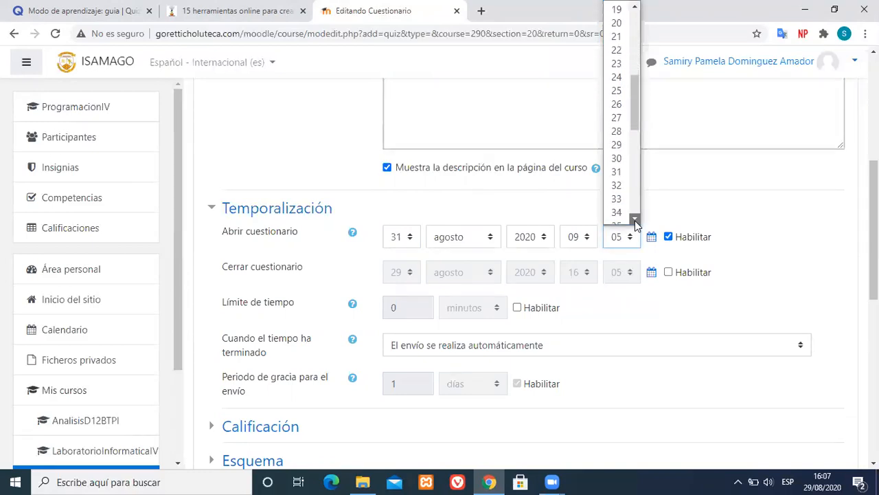
left_click(617, 191)
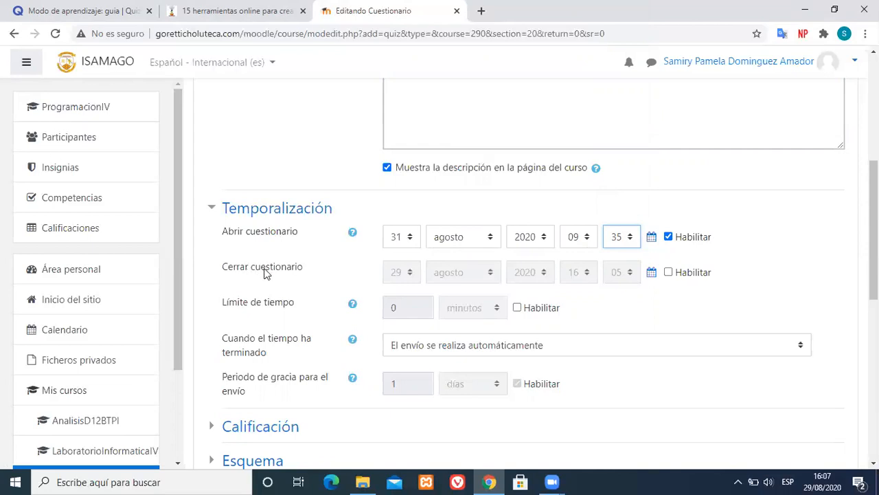
- Enable the quiz's closing date and set its day to 31 agosto 2020
left_click(667, 273)
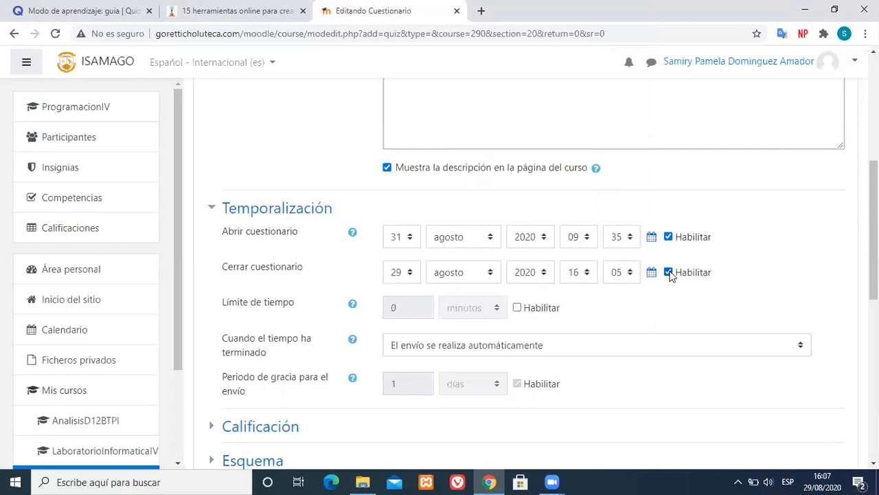
left_click(413, 273)
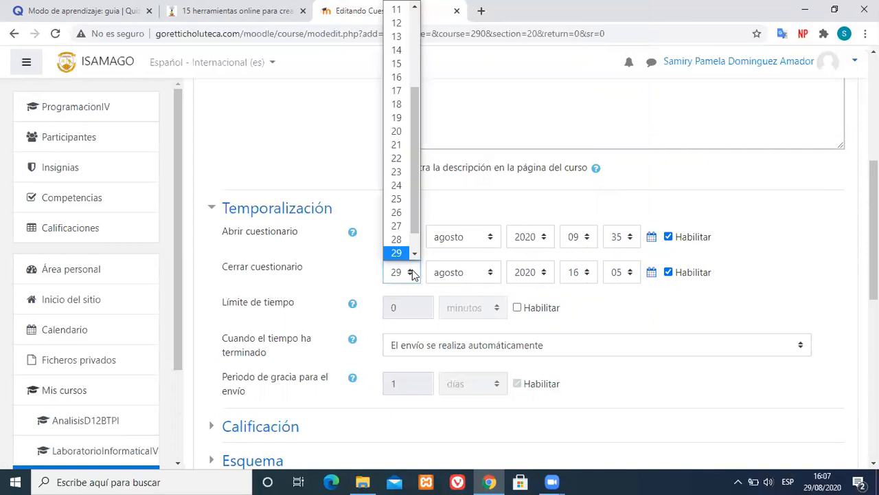
scroll(413, 251, "down", 1)
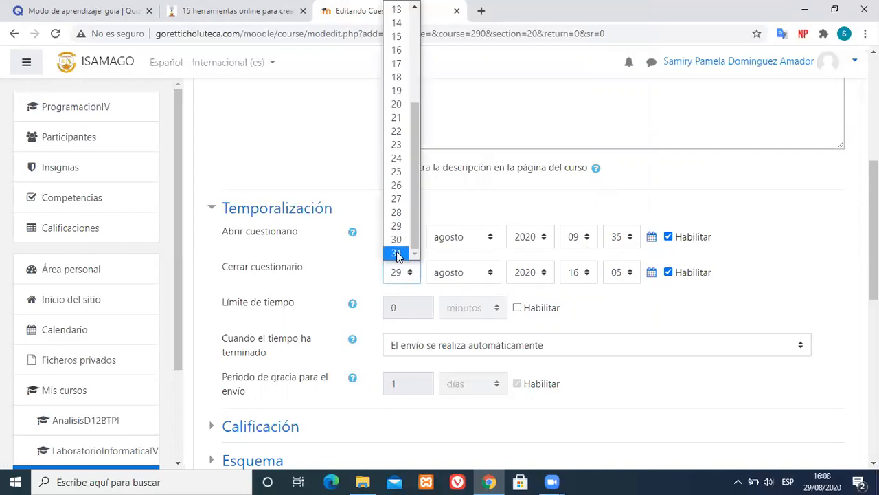
left_click(397, 254)
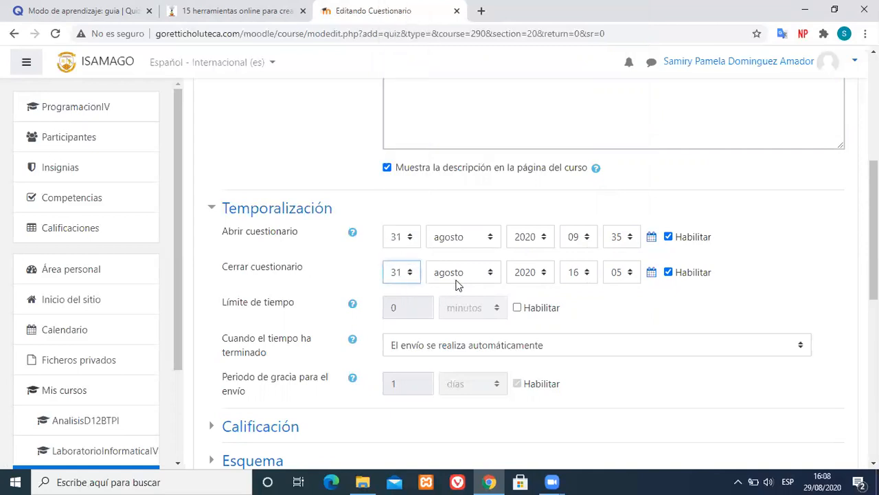
- Set the quiz's closing time to 10:25
left_click(586, 278)
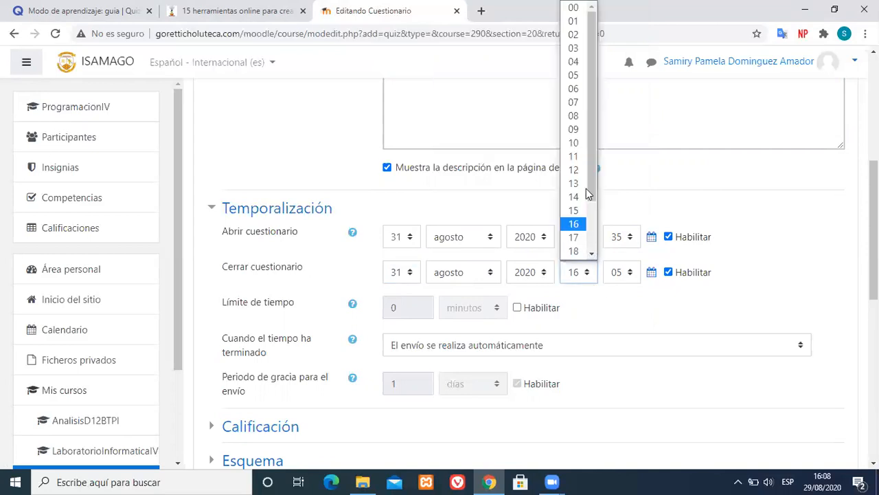
left_click(582, 142)
left_click(634, 271)
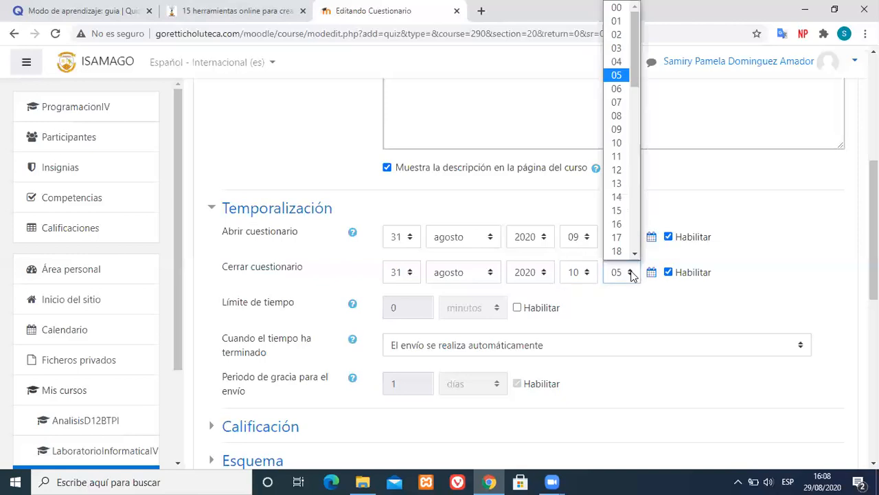
left_click(633, 253)
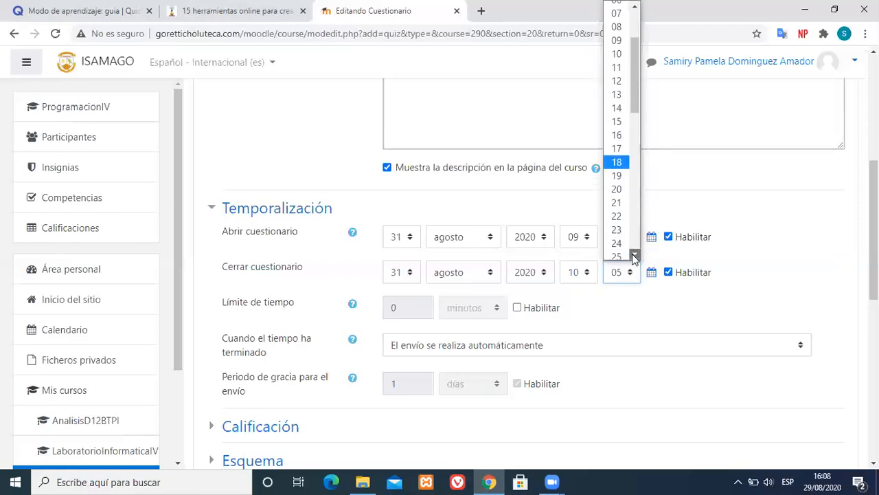
left_click(618, 217)
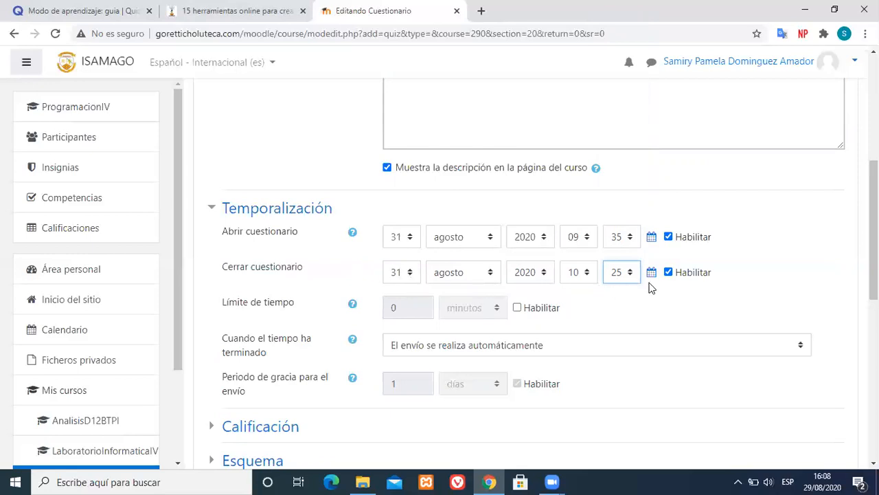
- Enable the quiz's time limit and consult the help note for that setting
left_click(519, 308)
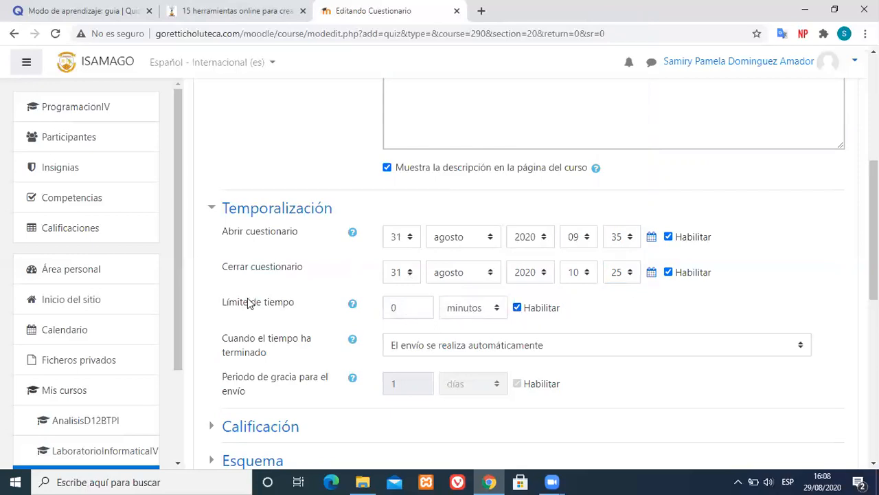
scroll(434, 224, "down", 1)
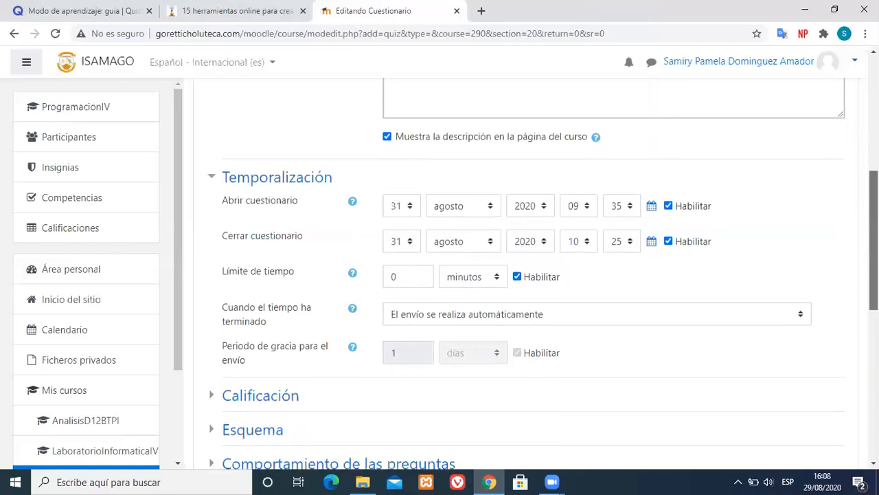
left_click(352, 265)
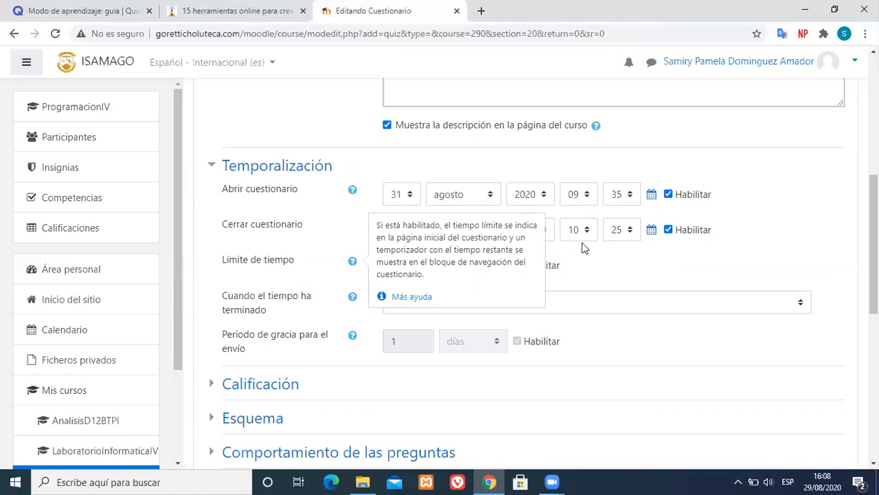
left_click(623, 267)
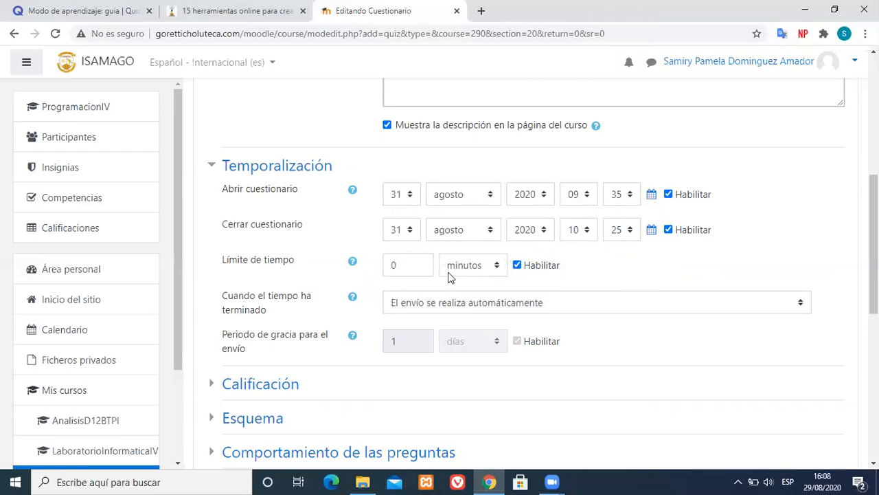
- Set the quiz's time limit to 60 minutos
left_click(402, 265)
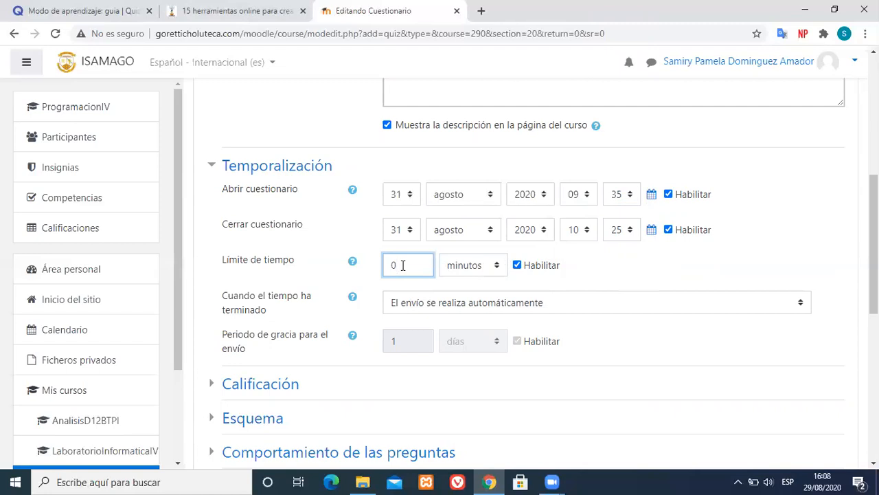
left_click_drag(403, 265, 351, 252)
type("40")
key("BackSpace")
type("5")
left_click_drag(426, 265, 379, 266)
type("60")
- Try requiring submission before time runs out as the expiry behaviour, and return it to "El envío se realiza automáticamente"
scroll(543, 282, "down", 1)
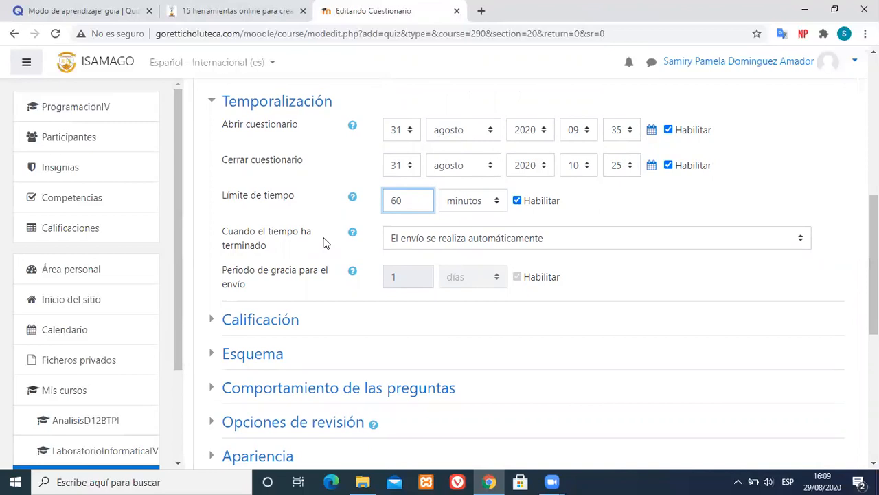
left_click(460, 241)
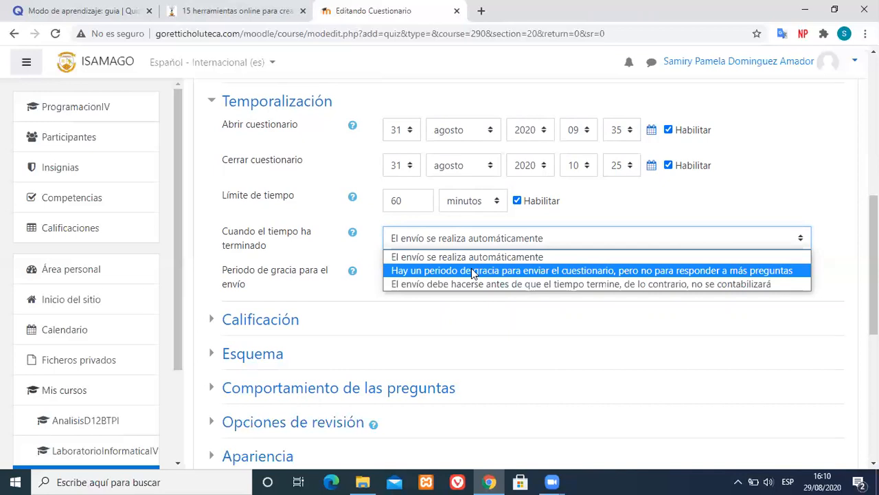
left_click(402, 285)
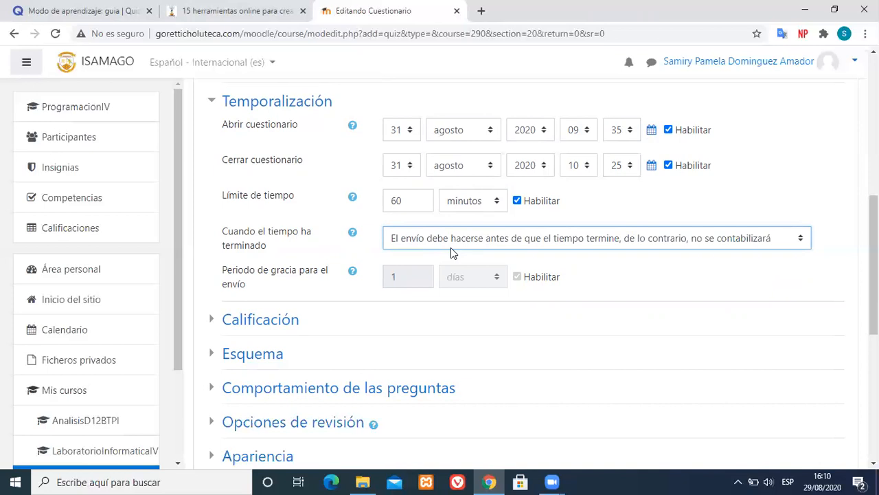
left_click(459, 240)
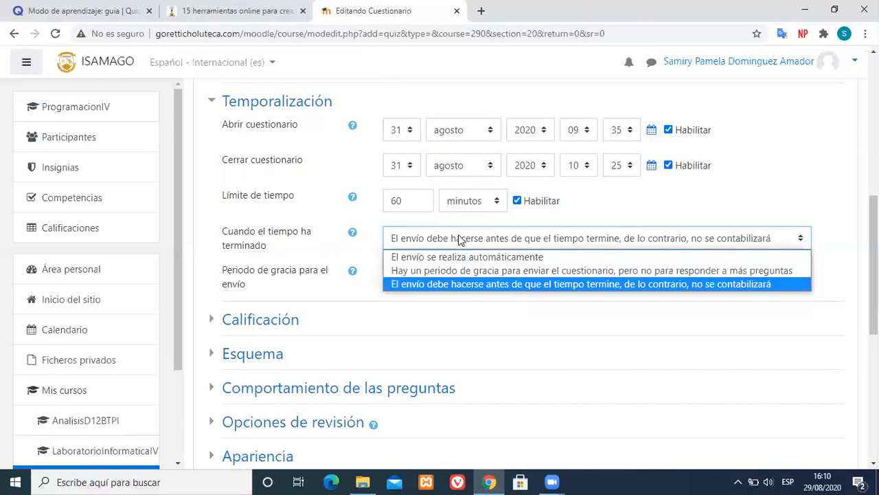
left_click(404, 257)
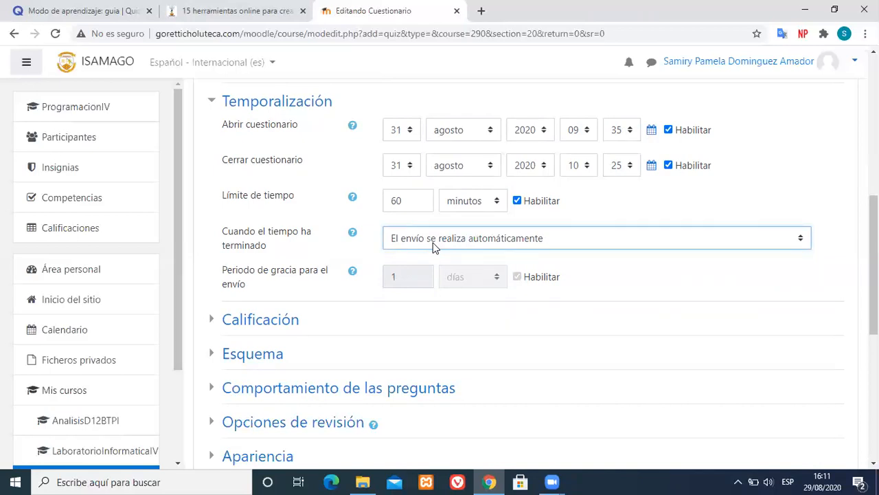
- Try the grace-period option for when time expires, switching the grace period off and on and checking its available time units
left_click(433, 246)
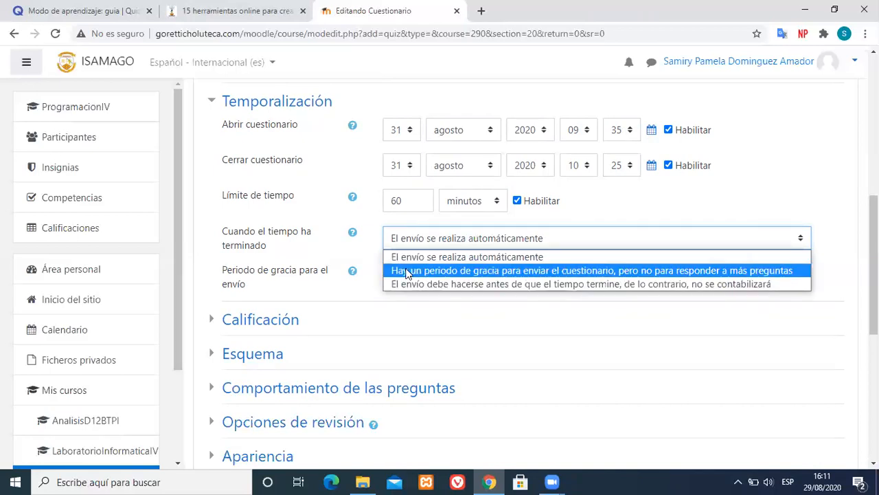
left_click(413, 268)
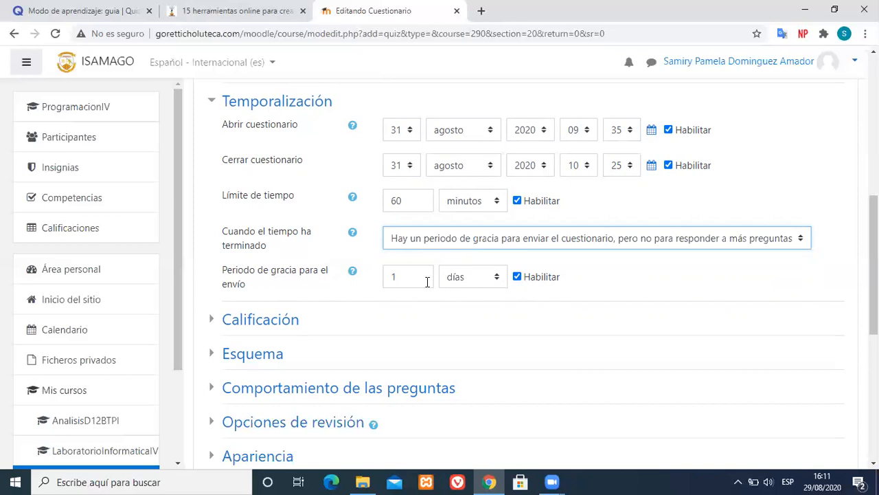
left_click(517, 277)
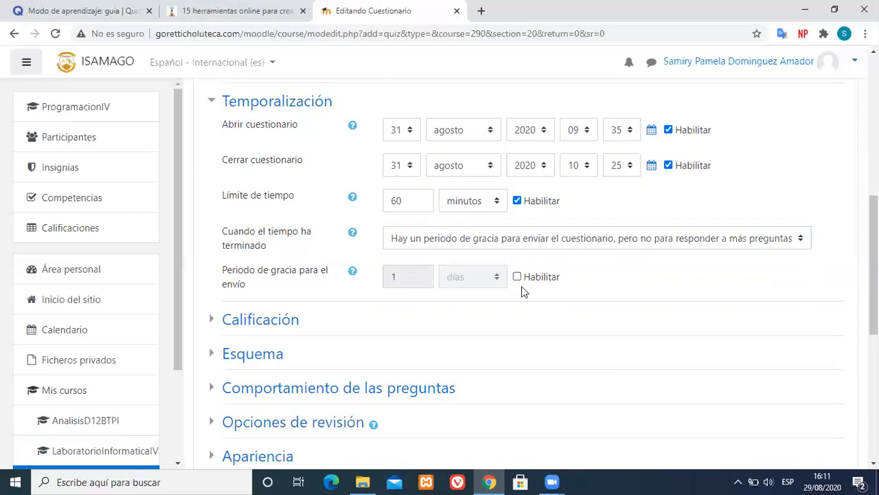
left_click(351, 273)
left_click(462, 233)
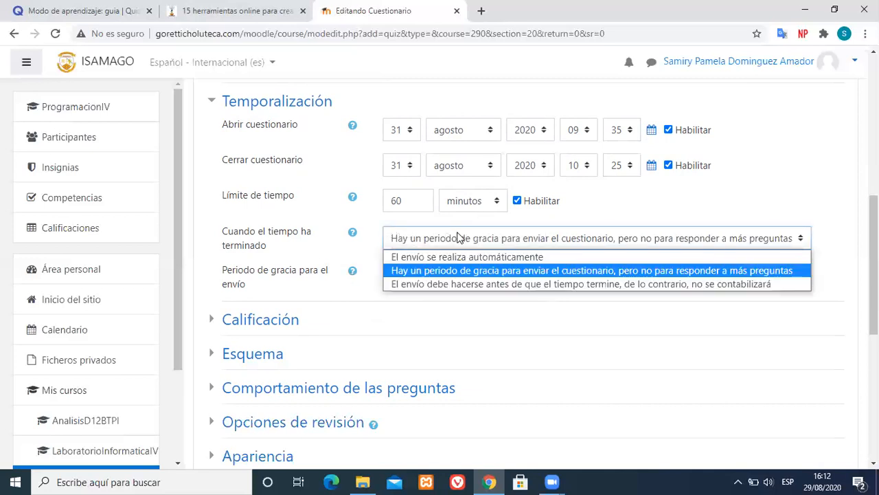
left_click(446, 273)
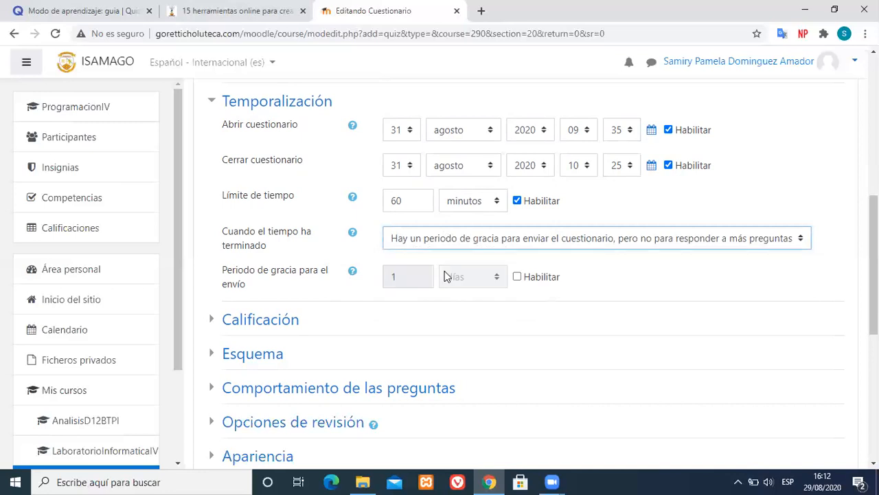
left_click(527, 283)
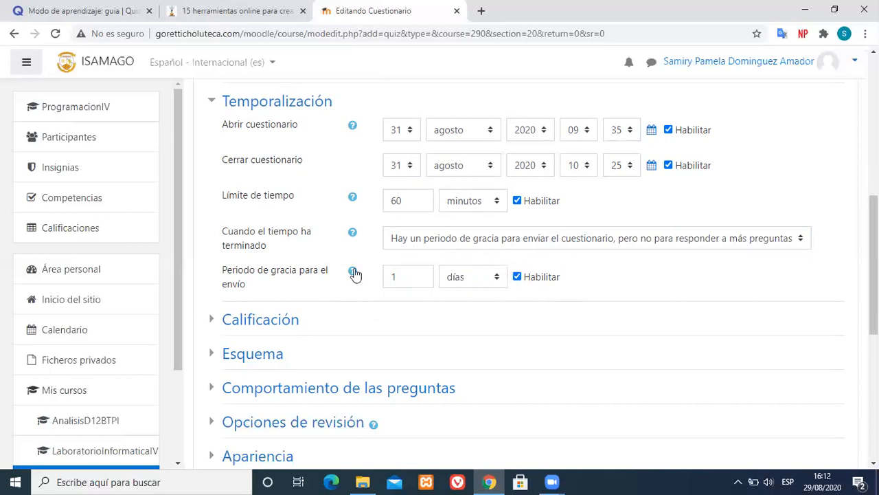
left_click(492, 282)
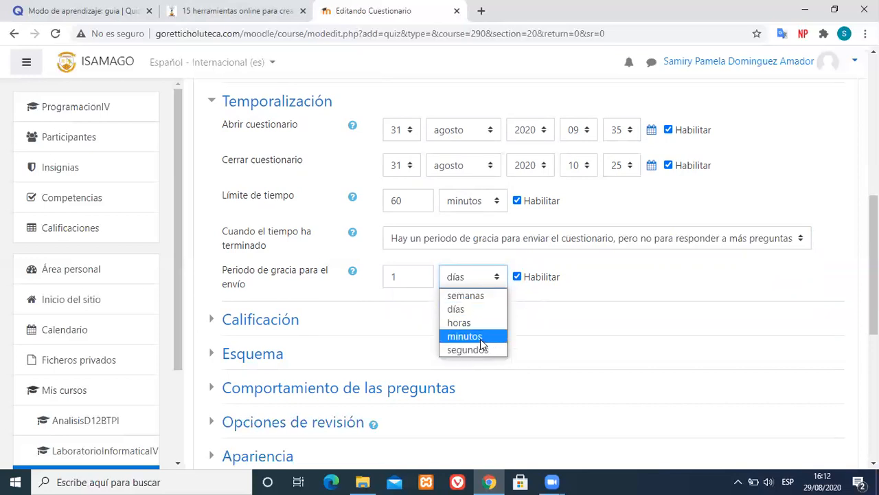
left_click(501, 277)
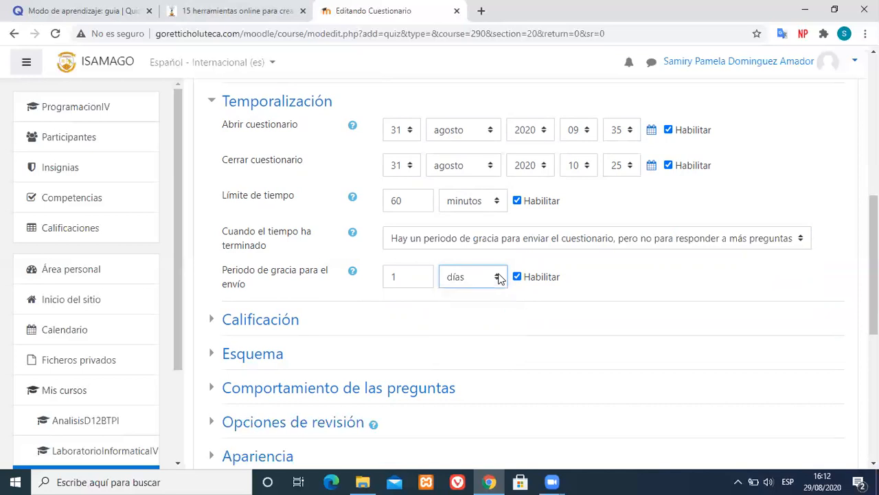
- Set the behaviour for when time has expired to "El envío se realiza automáticamente"
left_click(436, 240)
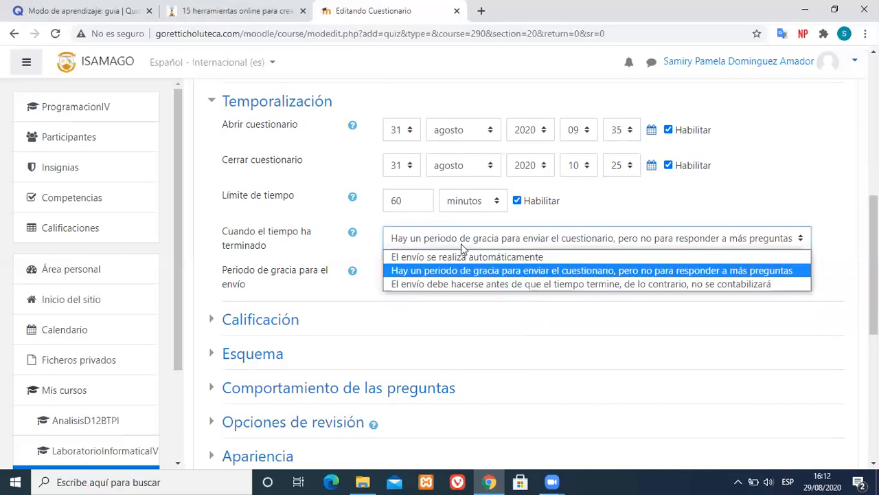
left_click(435, 252)
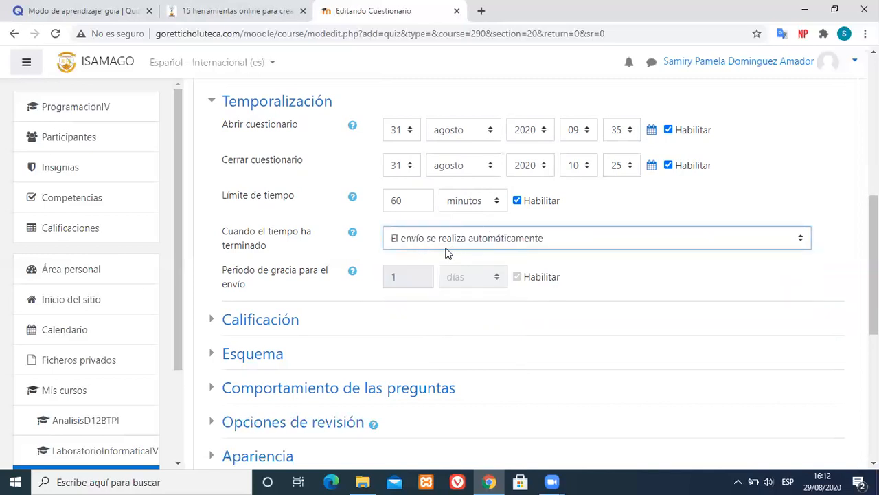
left_click(443, 245)
left_click(435, 257)
left_click(492, 240)
left_click(481, 256)
- Expand the Calificación settings and choose "Sin categorizar" as the grading category
left_click(213, 321)
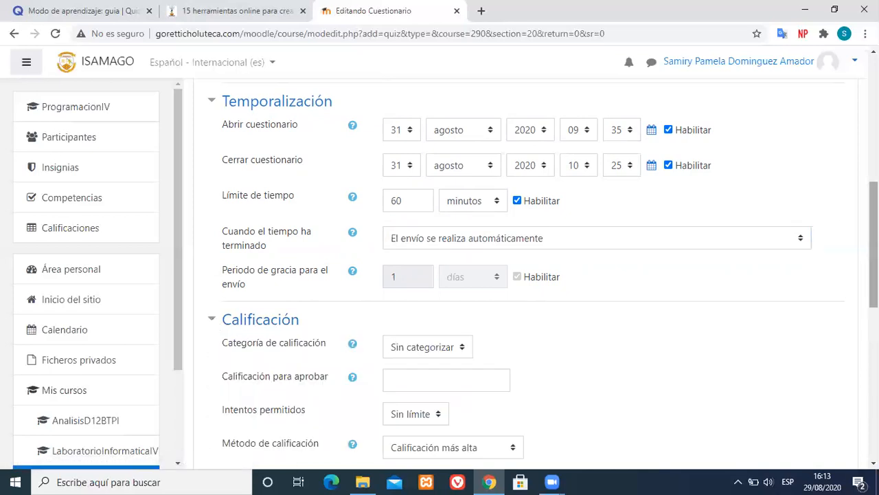
scroll(832, 210, "down", 2)
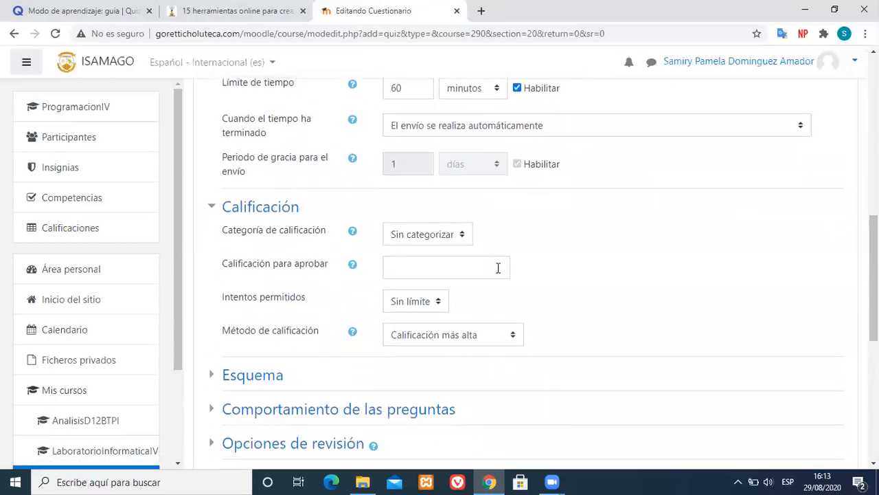
left_click(460, 245)
left_click(441, 242)
left_click(443, 235)
left_click(412, 252)
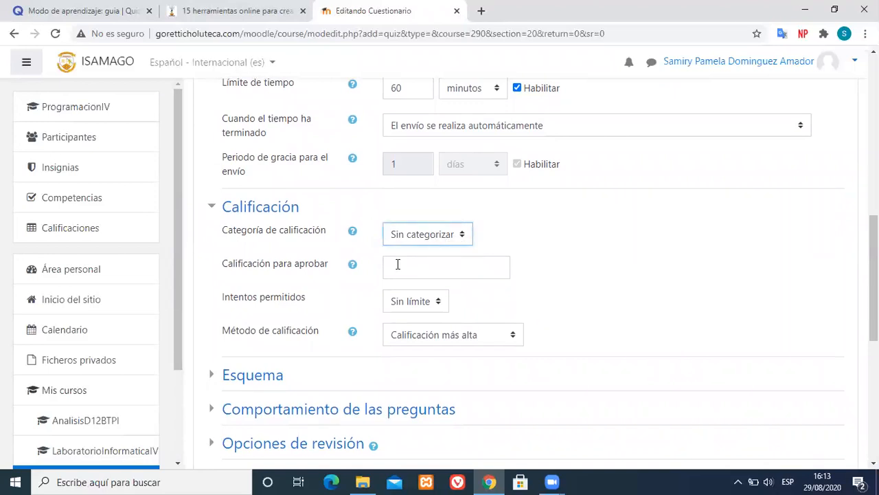
left_click(403, 265)
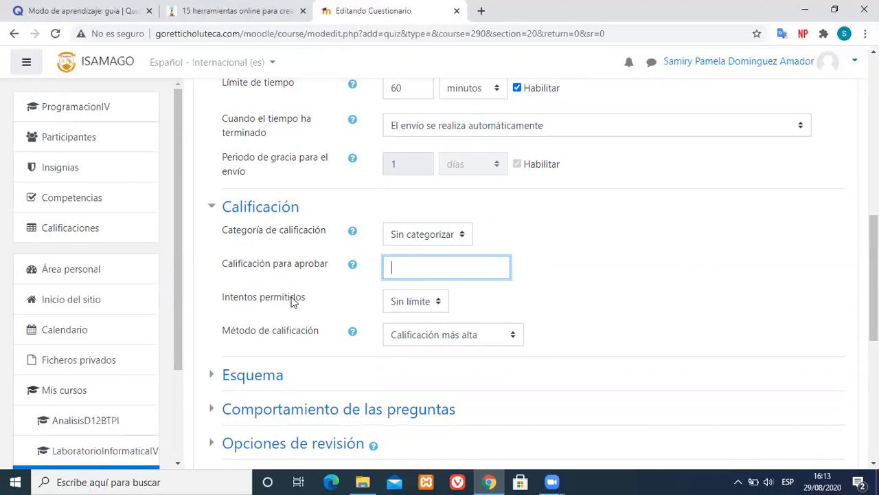
- Try limiting the allowed attempts (Intentos permitidos) to 1, and return the setting to "Sin límite"
left_click(438, 290)
left_click(435, 307)
left_click(434, 304)
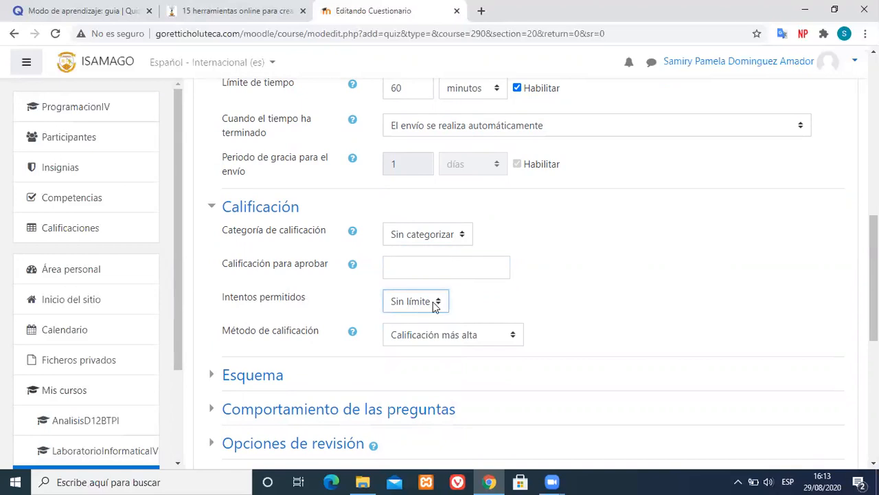
left_click(434, 307)
left_click(401, 335)
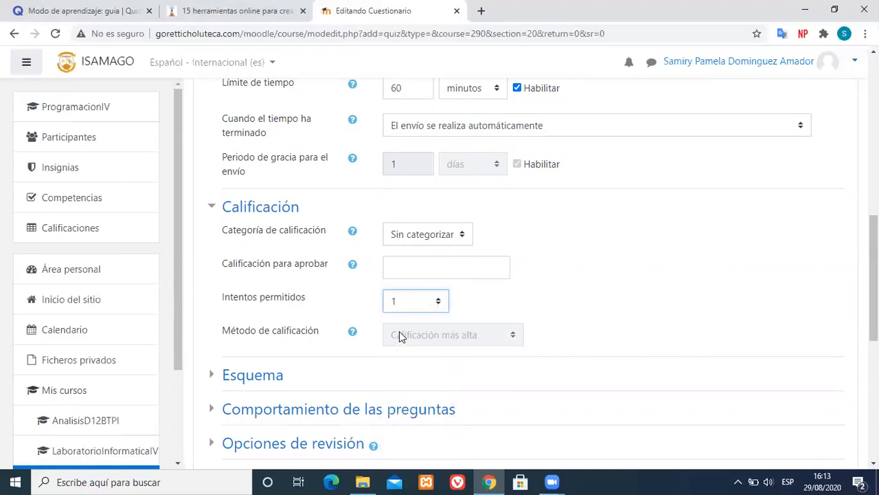
left_click(442, 301)
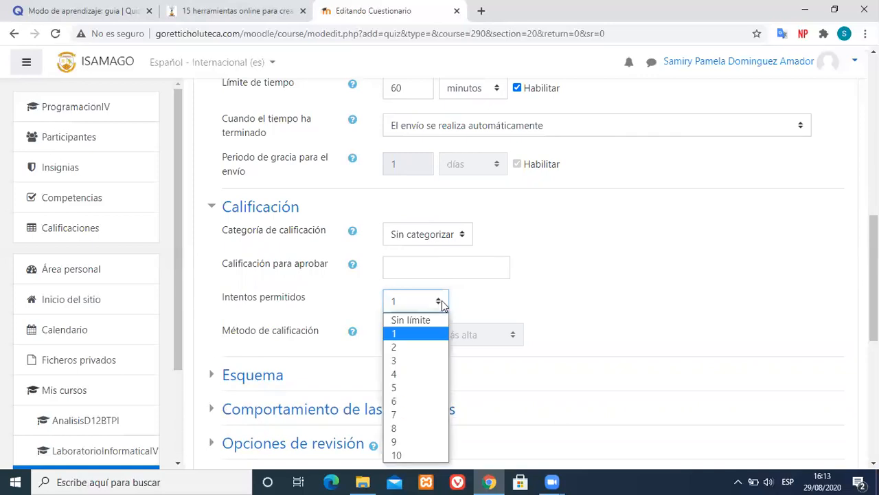
left_click(398, 333)
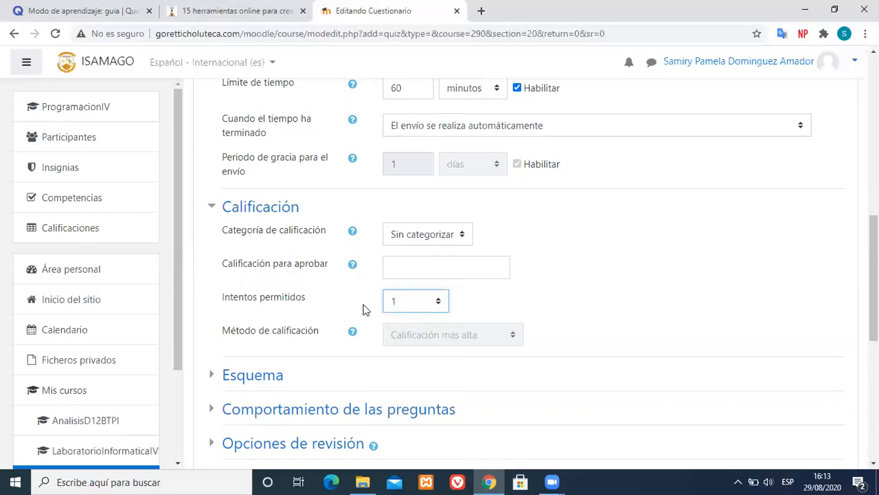
left_click(416, 306)
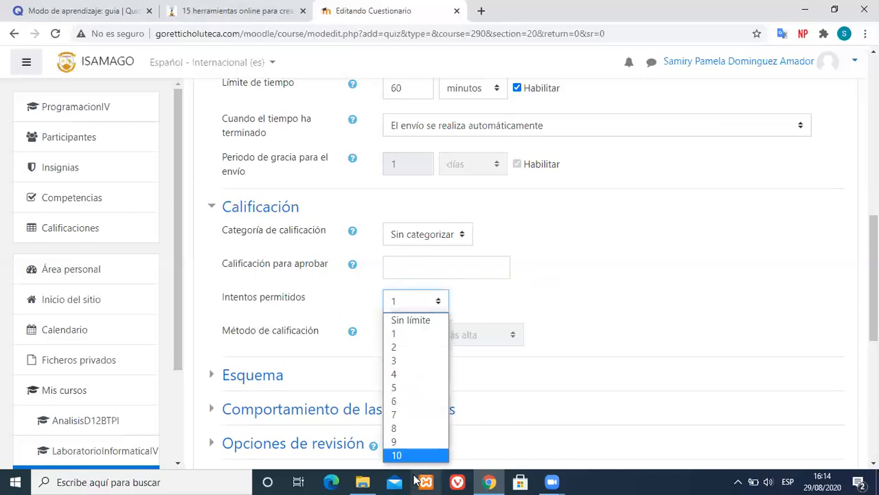
left_click(414, 322)
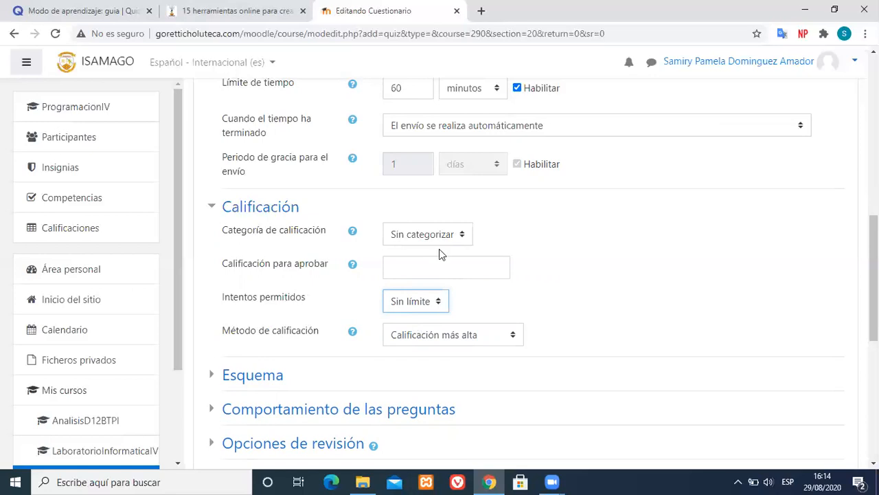
- Try 2 as the number of allowed attempts, and settle on 1
left_click(441, 306)
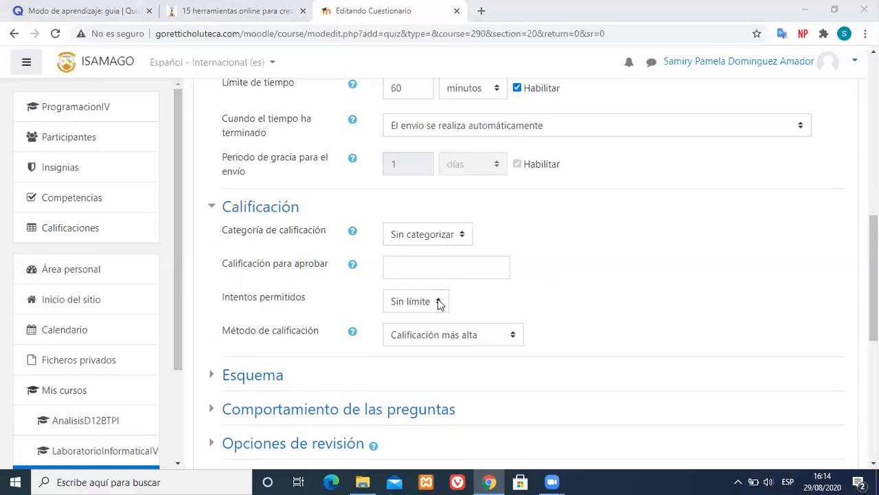
left_click(440, 304)
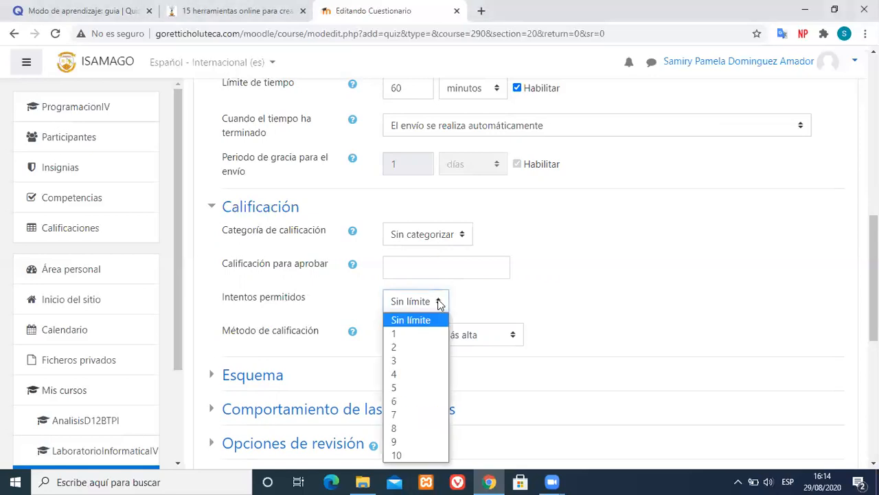
left_click(401, 333)
left_click(439, 308)
left_click(402, 347)
left_click(439, 308)
left_click(406, 335)
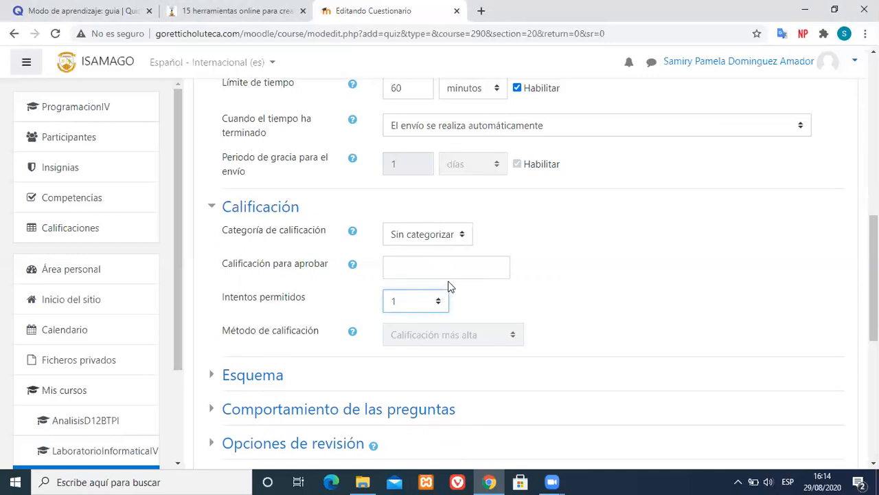
- Read the help for "Calificación para aprobar" and check the available grading categories
left_click(397, 268)
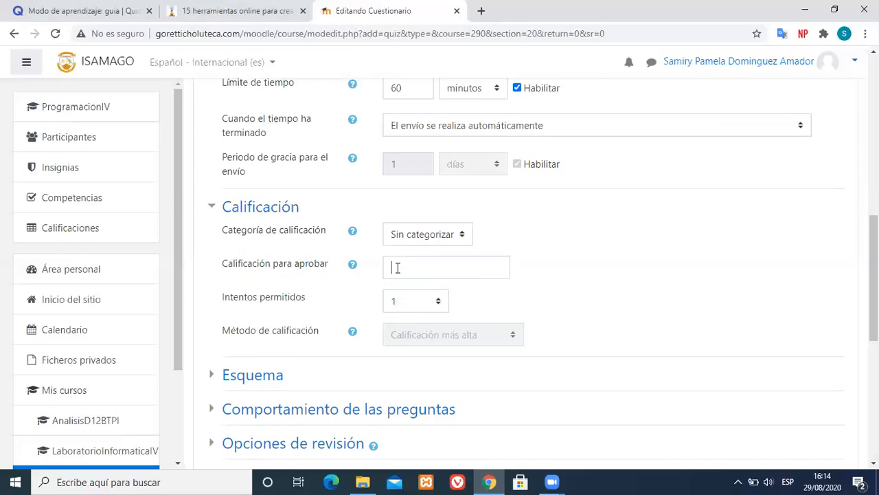
left_click(351, 265)
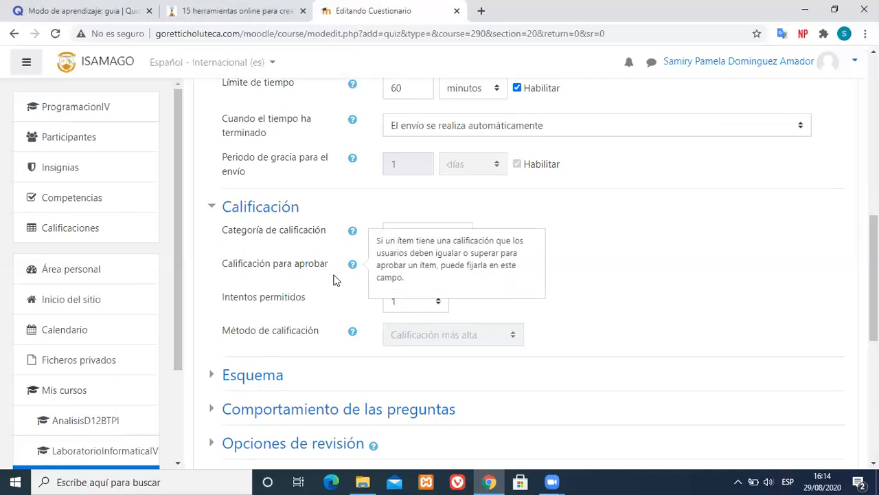
left_click(336, 280)
left_click(407, 261)
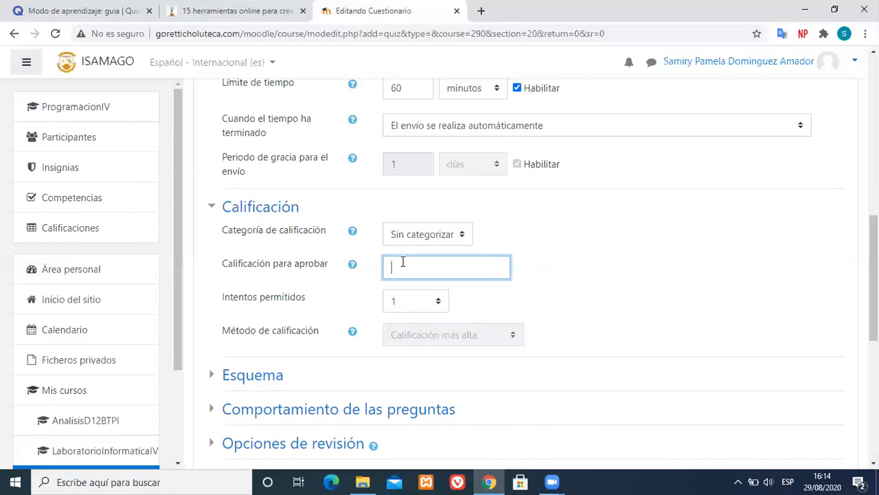
left_click(467, 233)
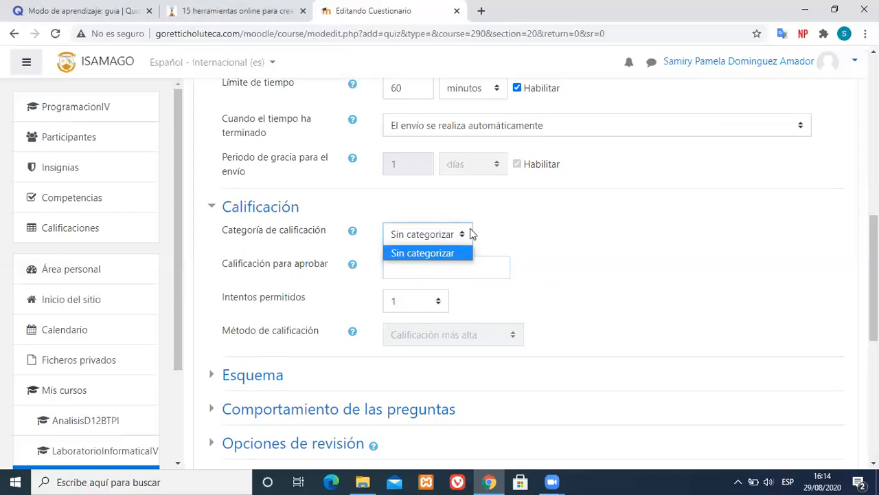
left_click(428, 257)
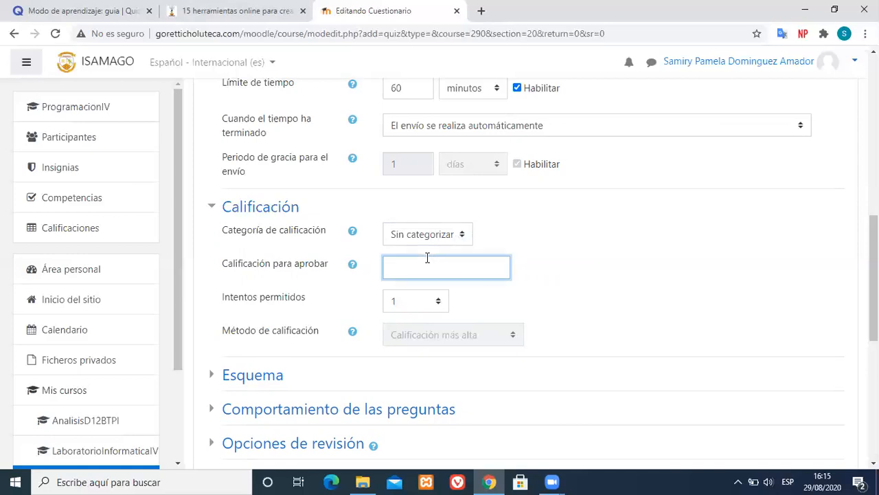
- Try 30 as the grade to pass, recheck the grading category, and clear the passing grade
type("30")
left_click(462, 236)
left_click(461, 236)
left_click(428, 265)
key("BackSpace")
key("BackSpace")
left_click(598, 287)
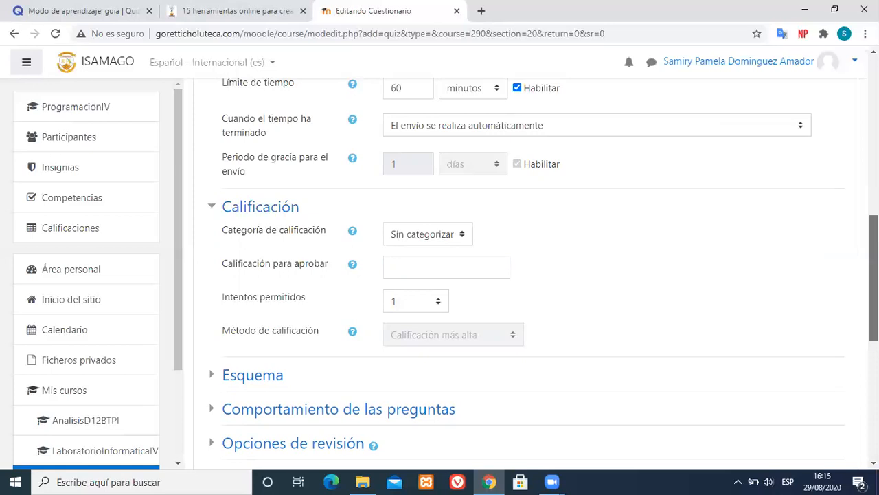
- Look over the remaining settings sections and recheck the options for allowed attempts, keeping 1
scroll(874, 274, "down", 3)
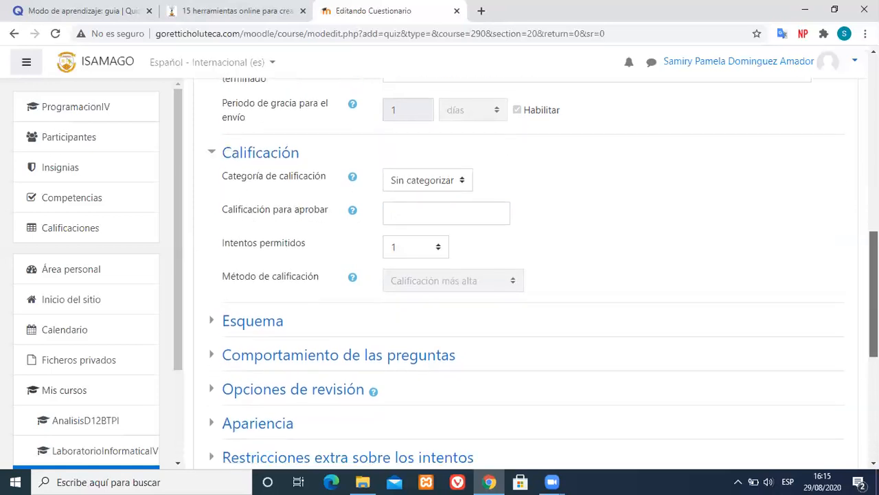
left_click_drag(874, 336, 874, 345)
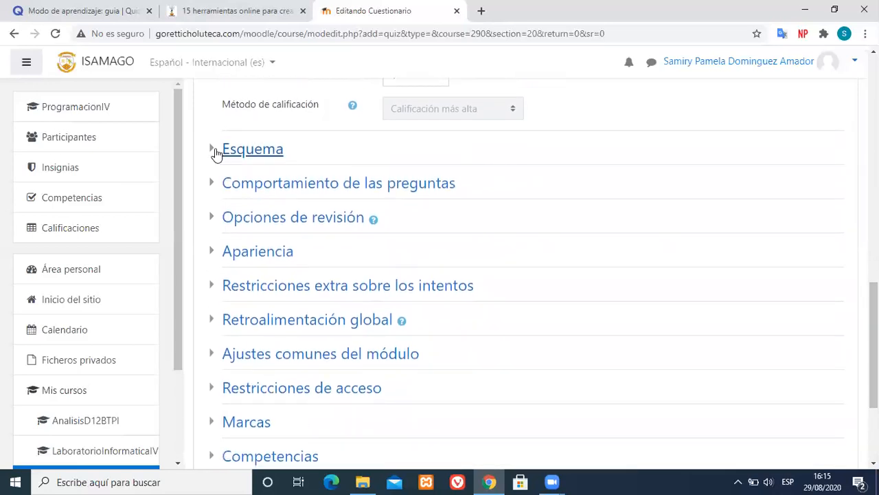
scroll(227, 152, "up", 4)
mouse_move(874, 310)
left_mouse_down()
mouse_move(854, 294)
mouse_move(871, 306)
left_mouse_up()
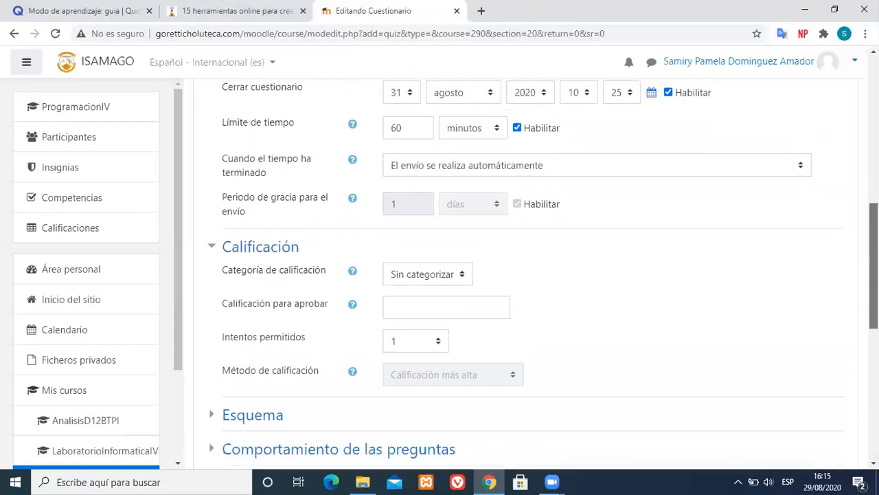
left_click(437, 341)
left_click(398, 199)
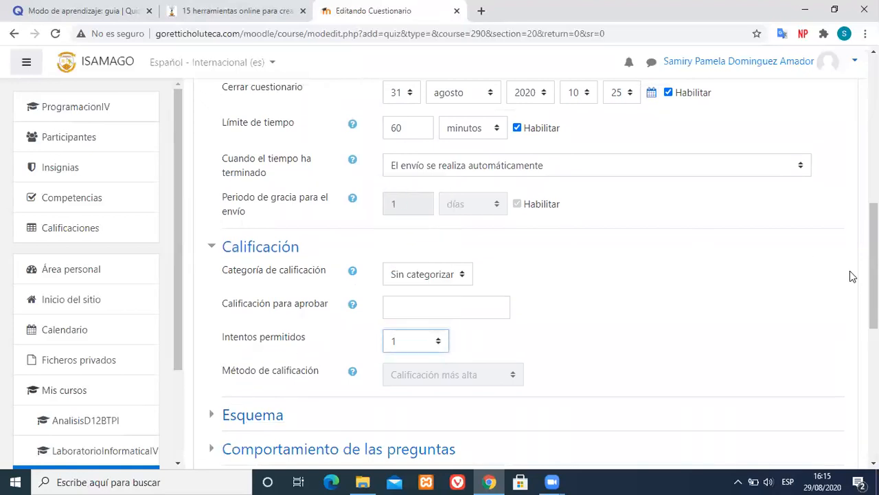
- Expand the Esquema settings and show its additional options
left_click_drag(874, 275, 874, 317)
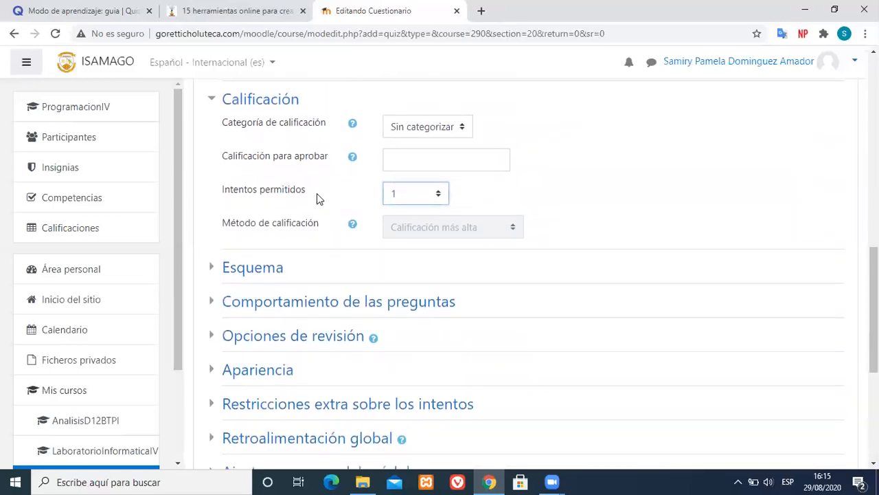
left_click(212, 270)
left_click_drag(874, 302, 873, 333)
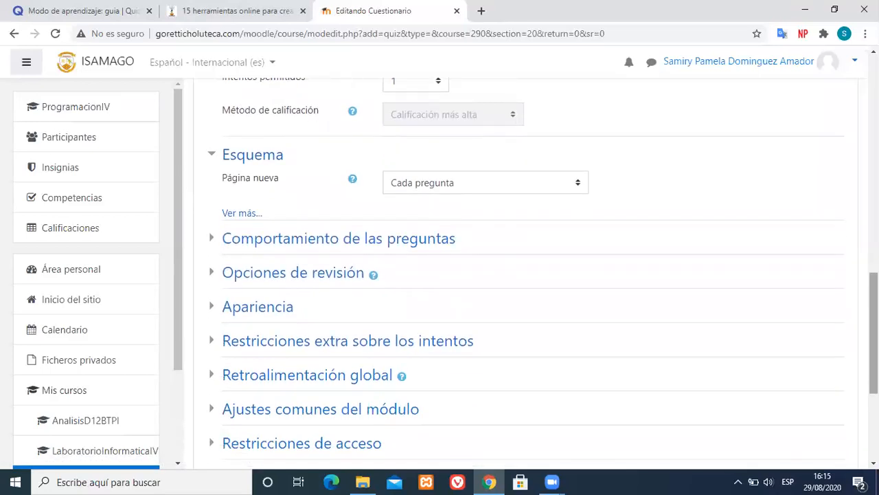
left_click(241, 216)
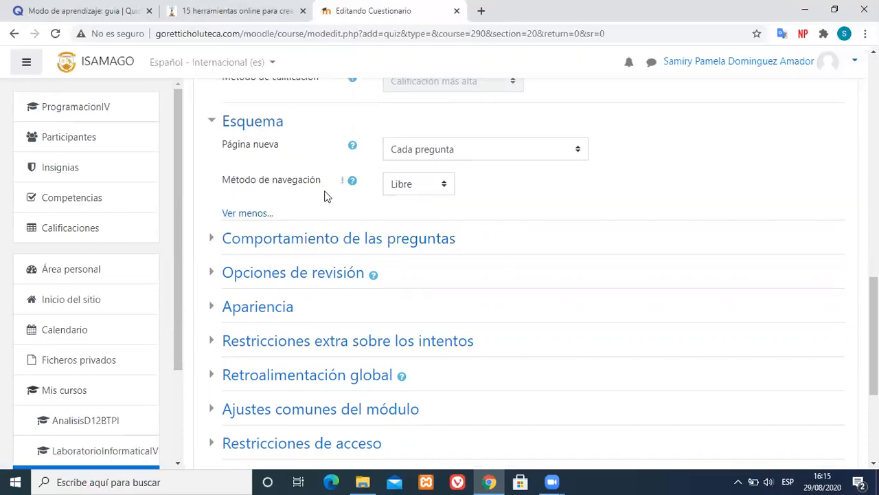
- Set "Página nueva" to "Cada pregunta" after checking the other page-break options, and collapse the Esquema section
left_click(461, 150)
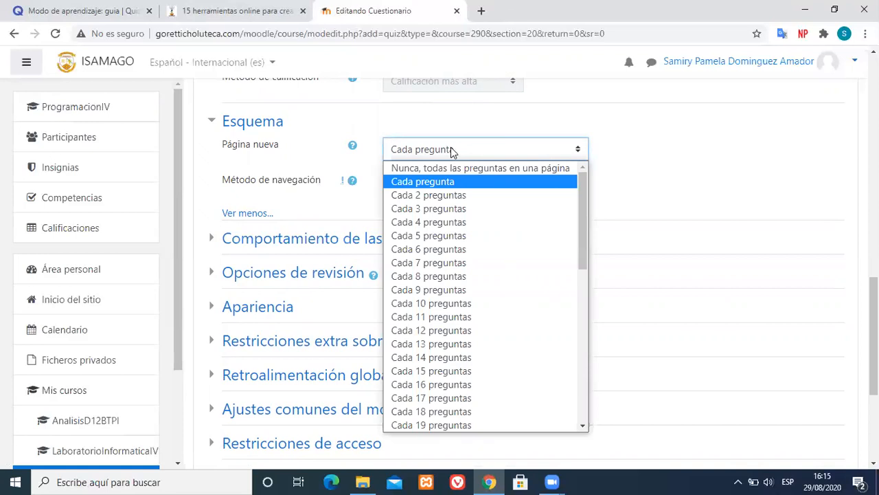
left_click(422, 184)
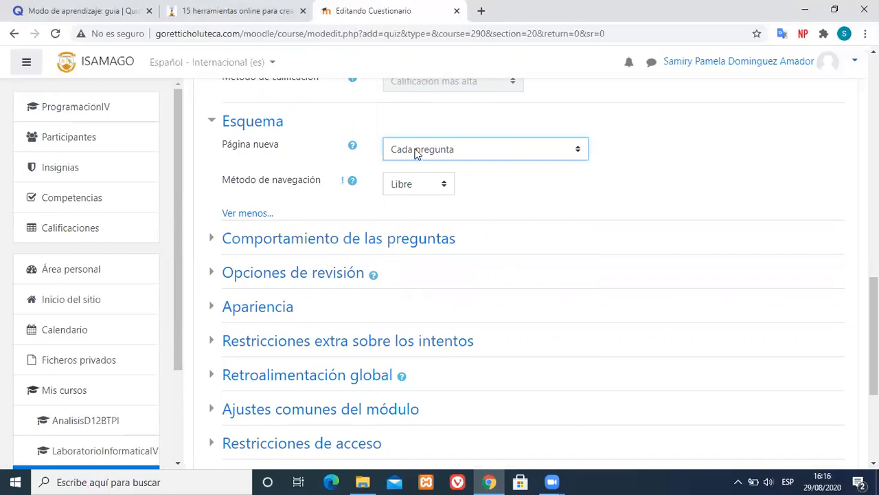
left_click(416, 154)
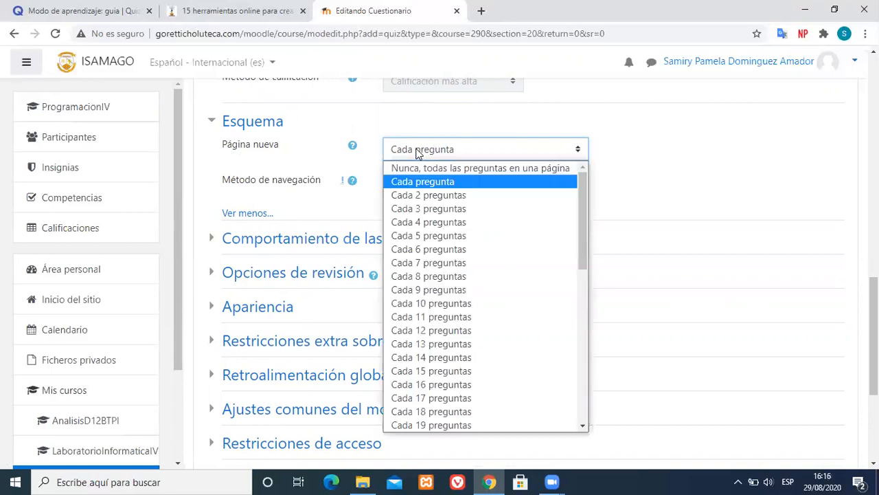
left_click(431, 183)
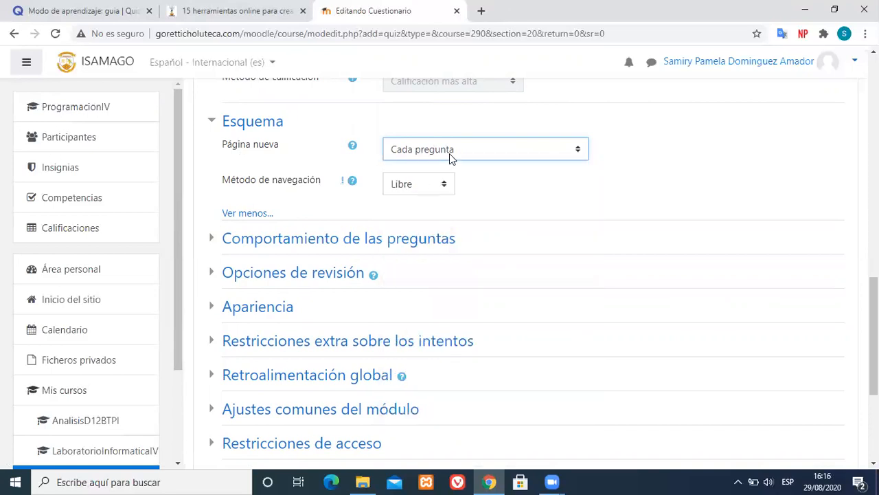
left_click(449, 153)
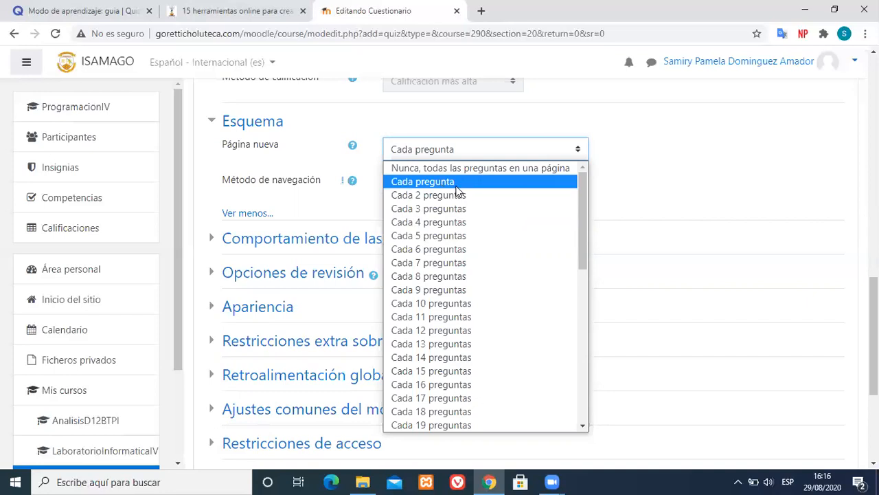
left_click(439, 182)
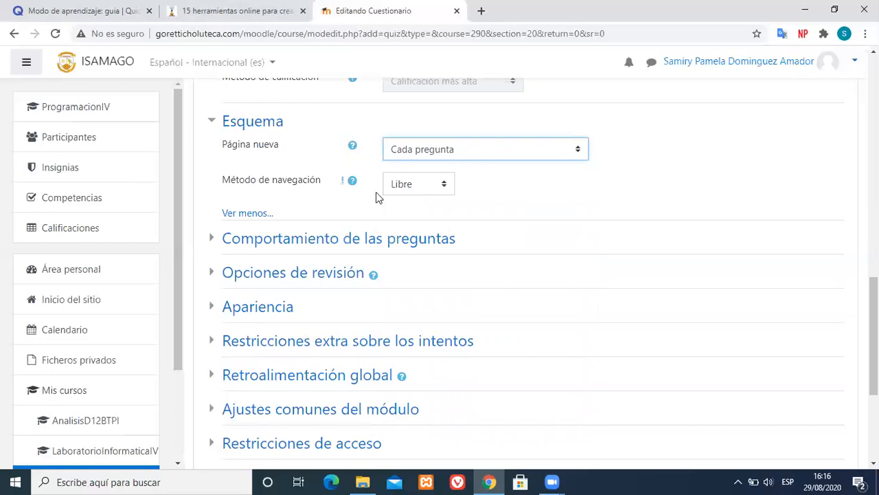
left_click(209, 119)
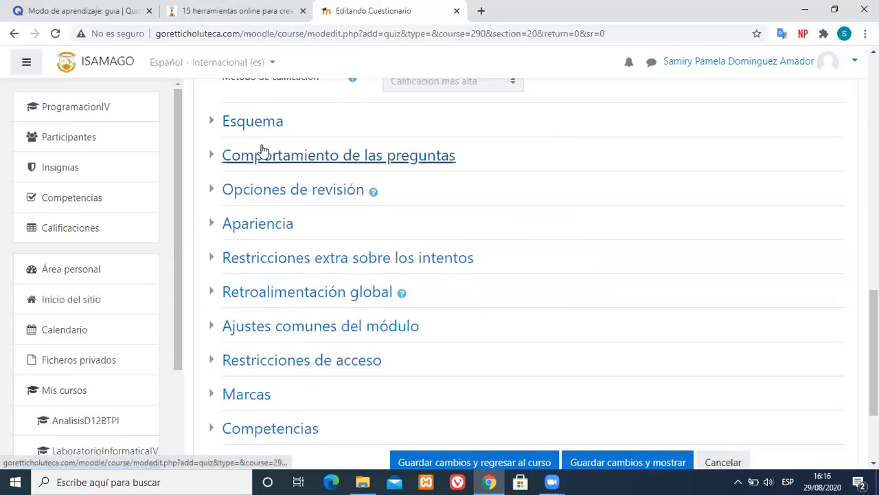
- Expand "Comportamiento de las preguntas" and choose "Sí" for ordering the answers at random
left_click(211, 160)
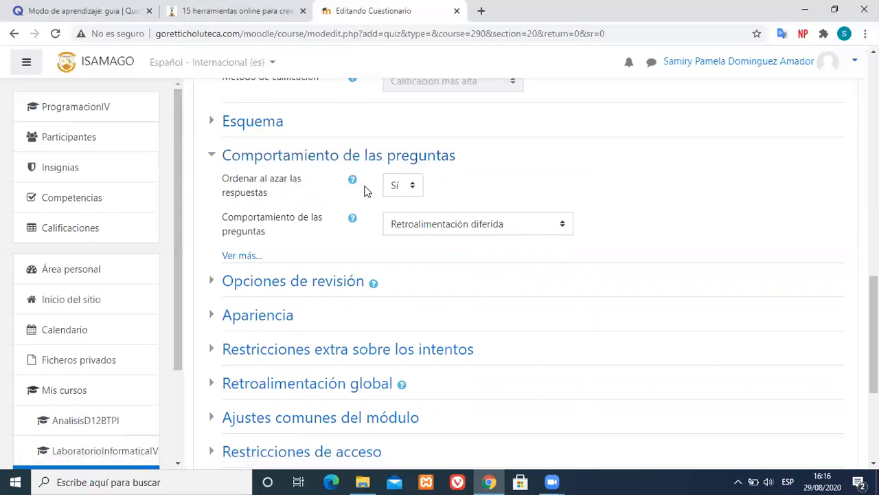
left_click(413, 187)
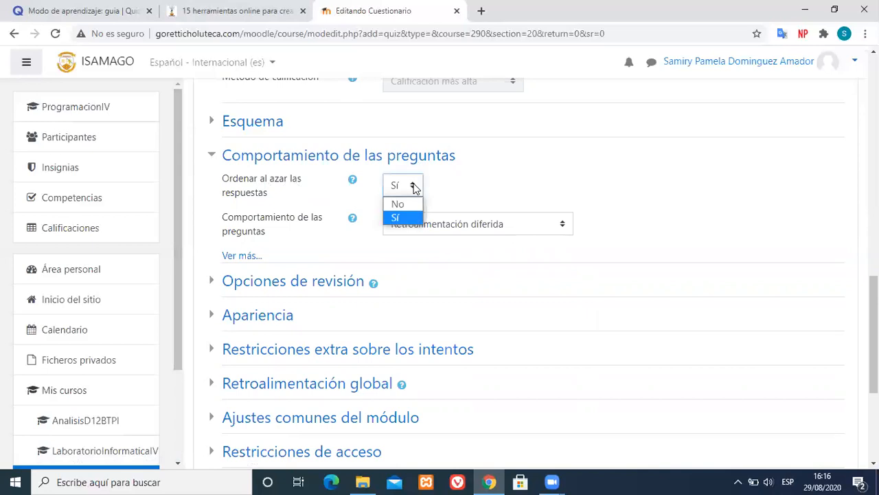
left_click(398, 219)
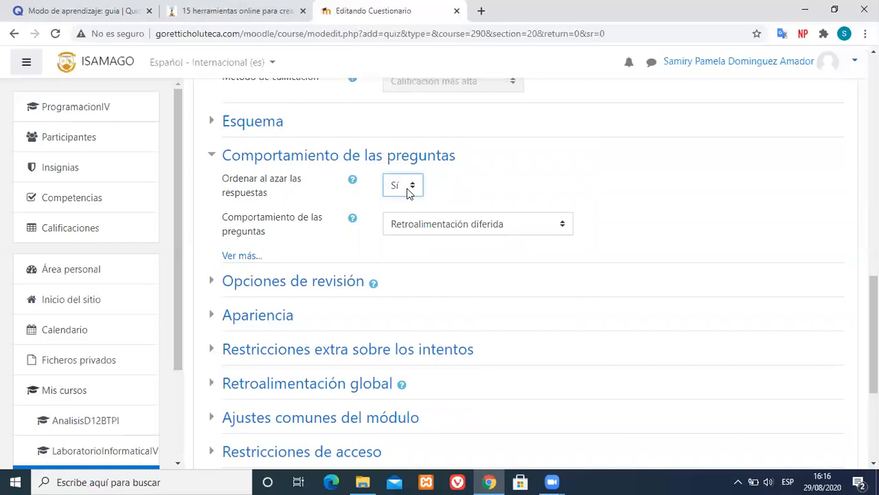
- Try "No" for ordering the answers at random, and set it back to "Sí"
left_click(410, 193)
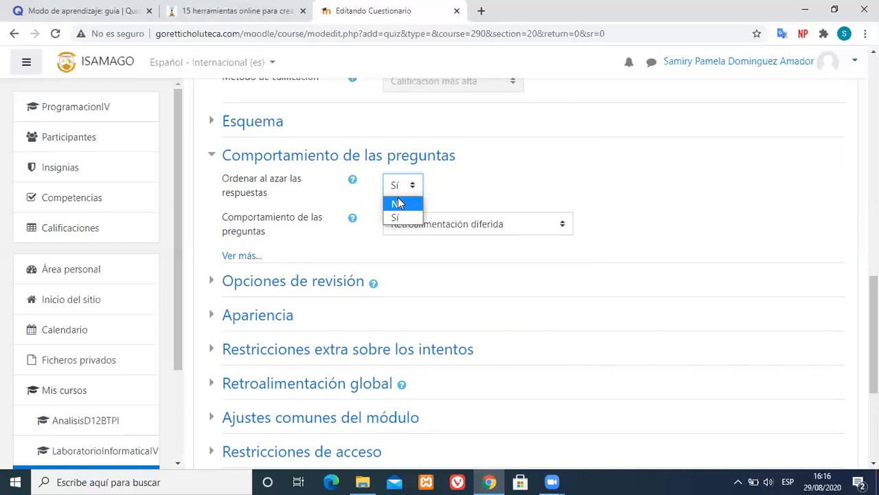
left_click(397, 204)
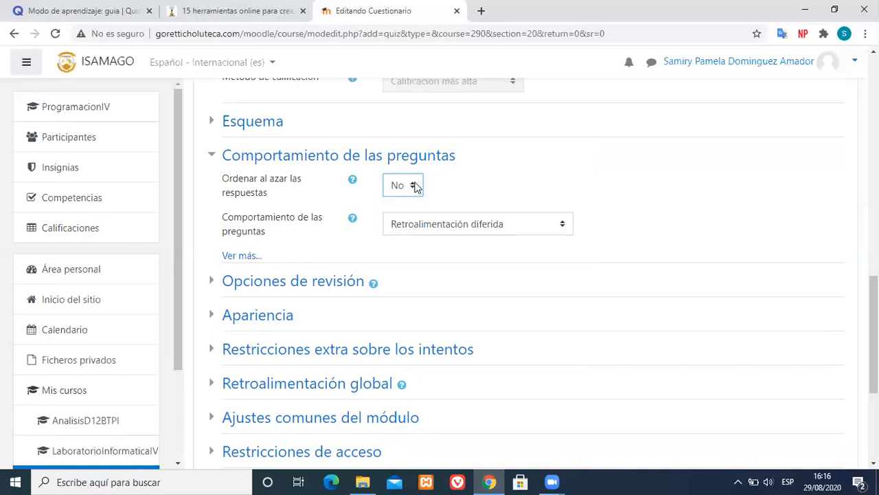
left_click(414, 186)
left_click(396, 218)
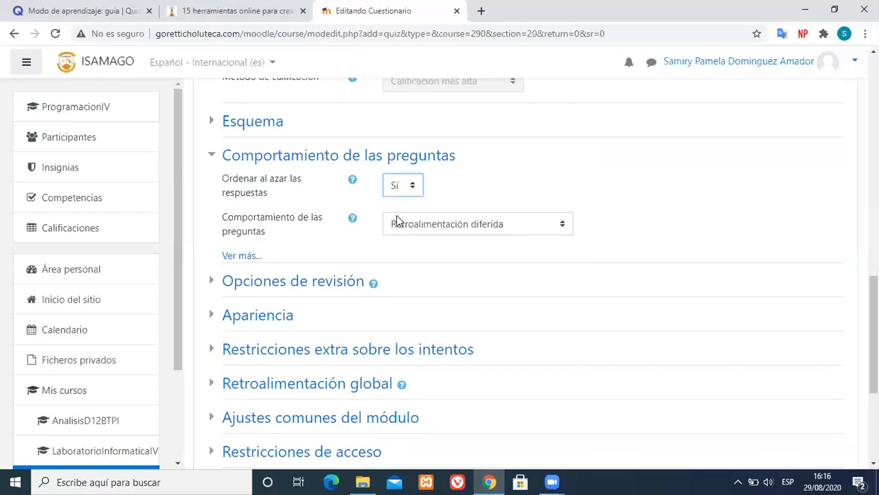
- Collapse "Comportamiento de las preguntas" and check the "Opciones de revisión" and "Apariencia" settings, collapsing each section again
left_click(213, 158)
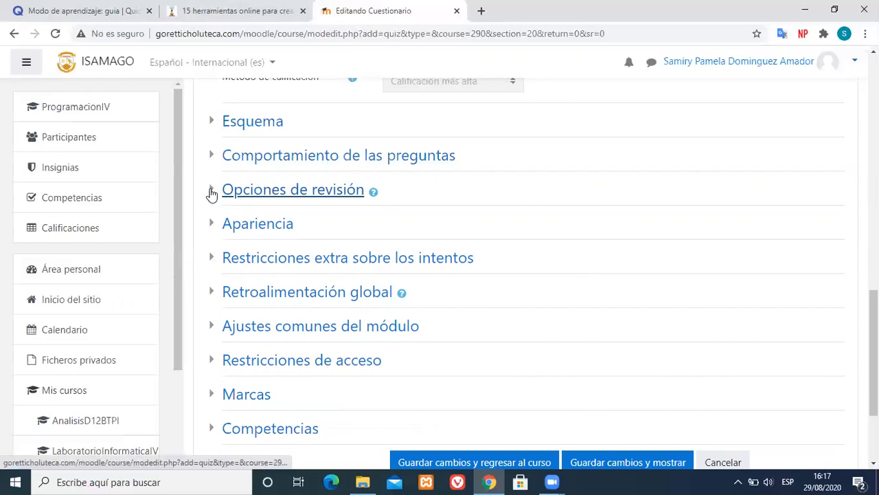
left_click(211, 191)
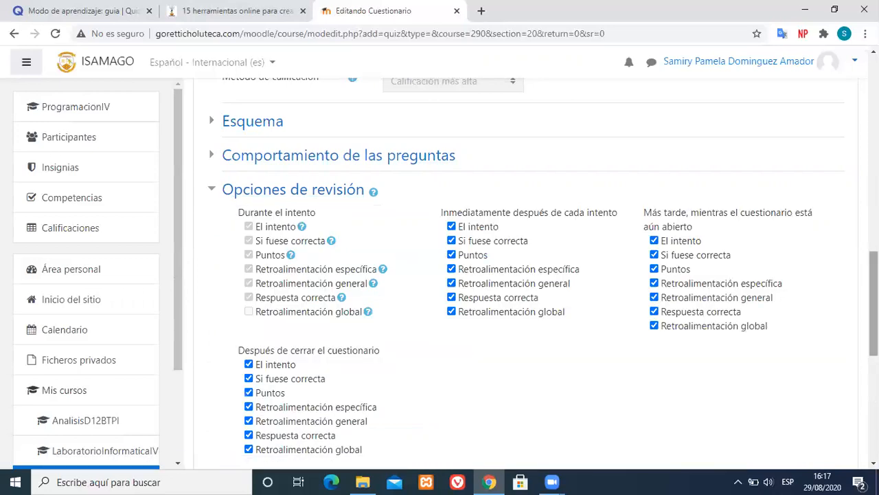
scroll(571, 303, "down", 1)
scroll(473, 172, "down", 1)
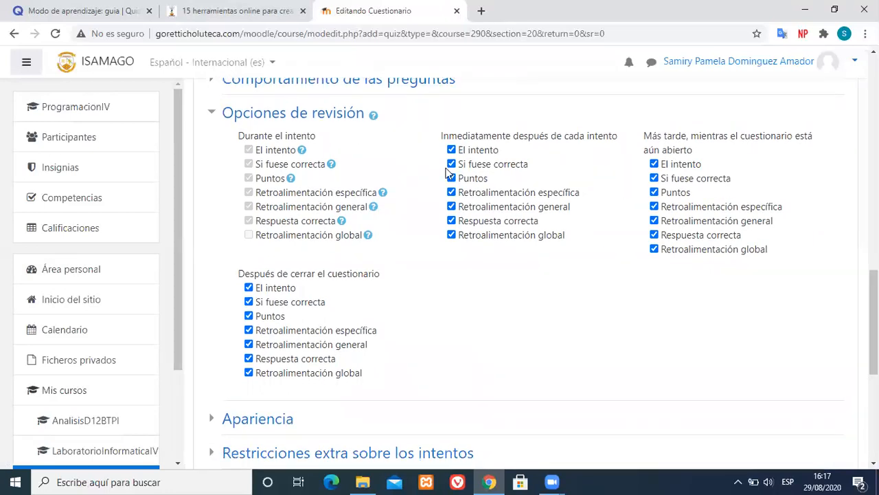
left_click(210, 117)
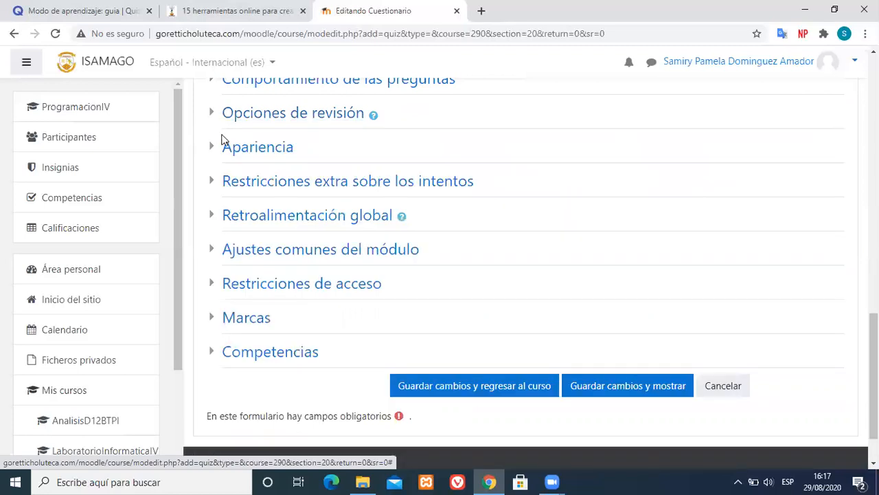
left_click(214, 147)
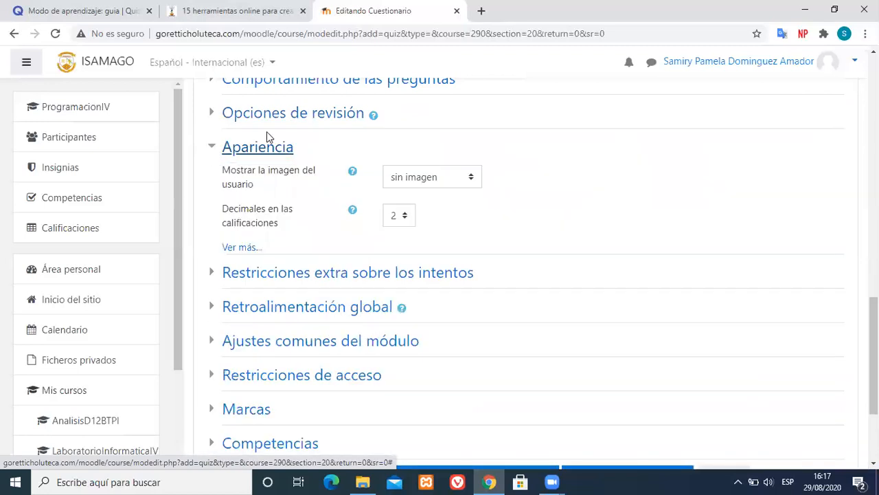
left_click(215, 150)
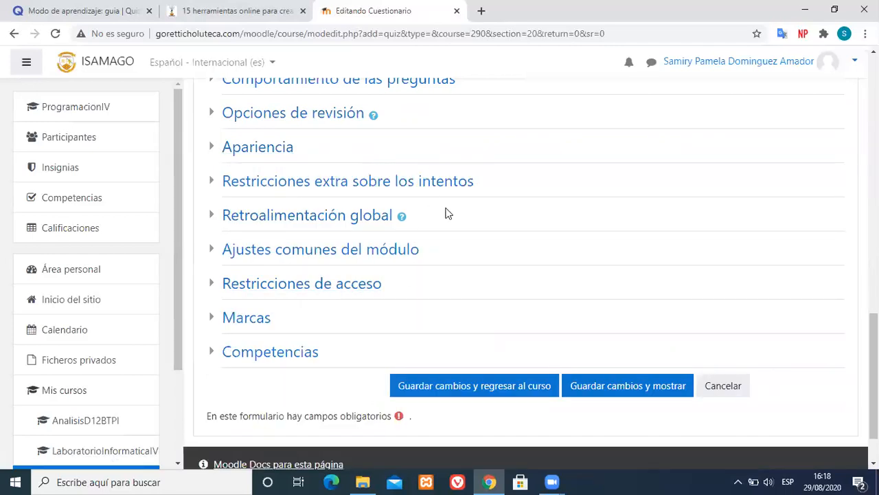
- In "Ajustes comunes del módulo", choose "Mostrar en la página del curso" as the availability and collapse the section
left_click(218, 252)
left_click(218, 252)
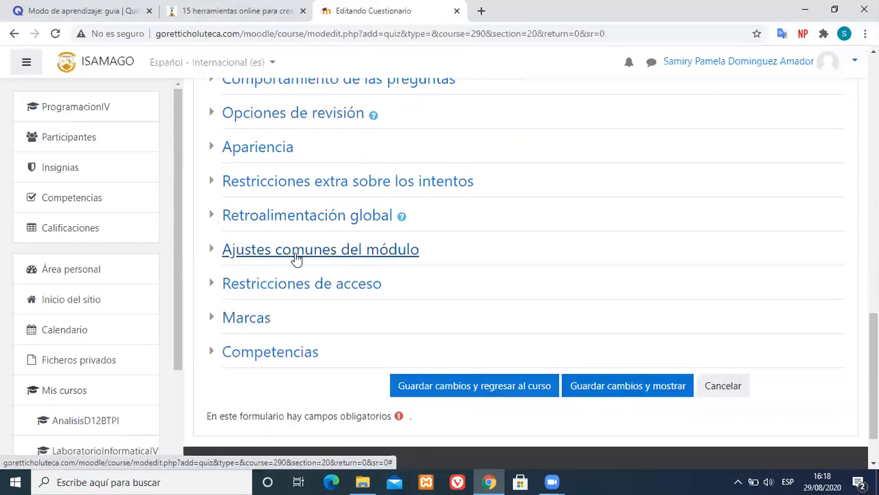
left_click(352, 253)
scroll(447, 177, "down", 2)
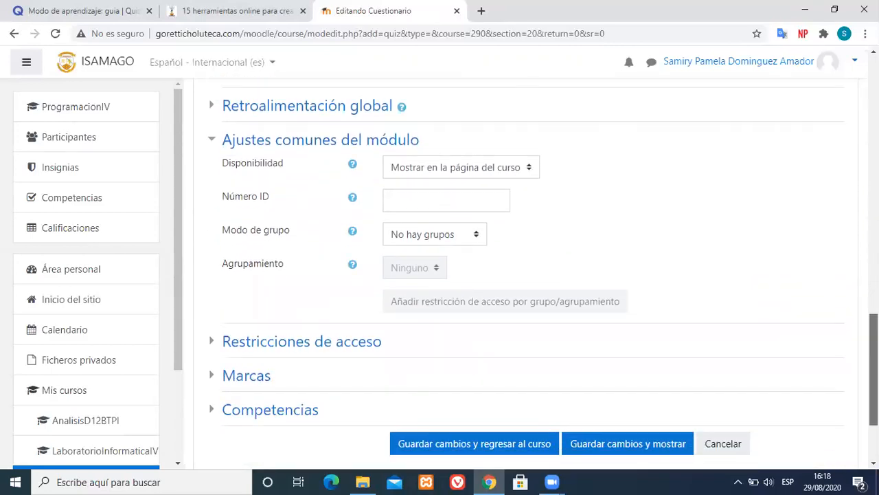
left_click(426, 157)
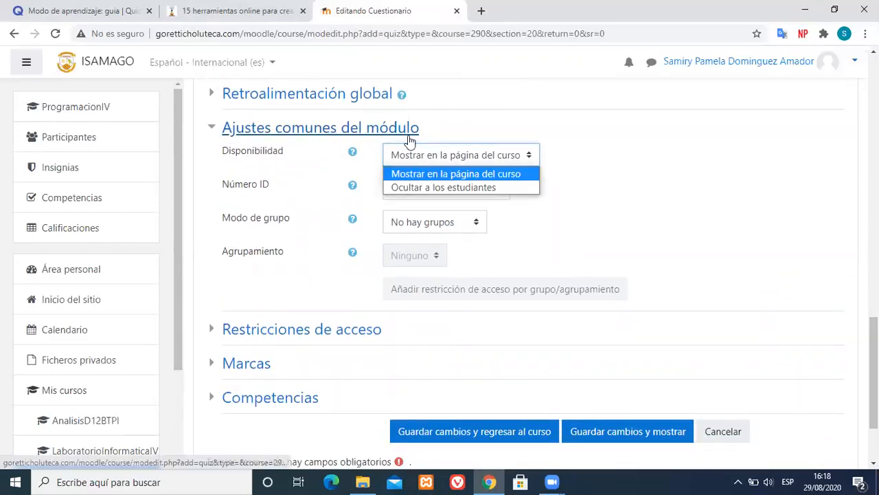
left_click(419, 174)
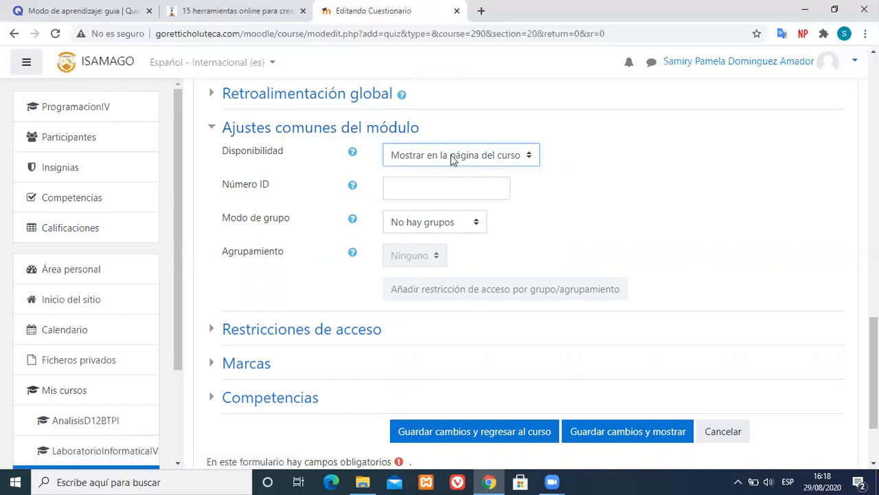
left_click(212, 130)
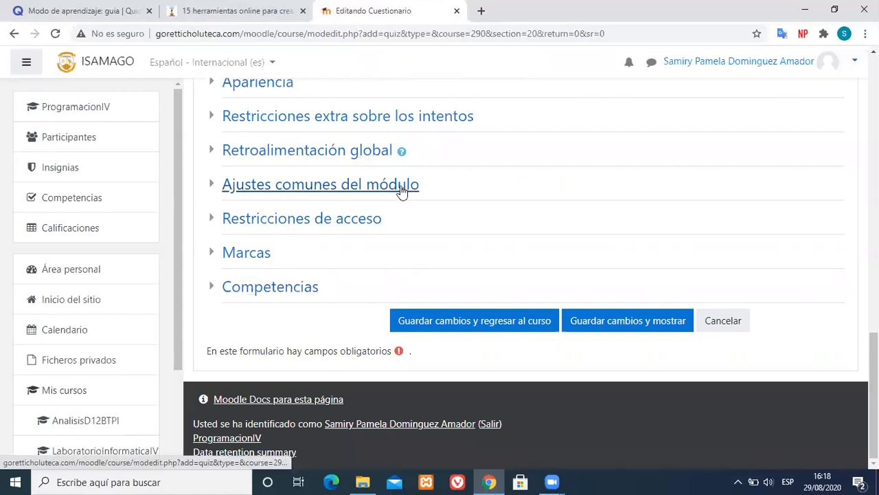
- Review the quiz's name, description, opening and closing times, time limit and grading settings
left_click_drag(873, 374, 873, 127)
left_click(472, 183)
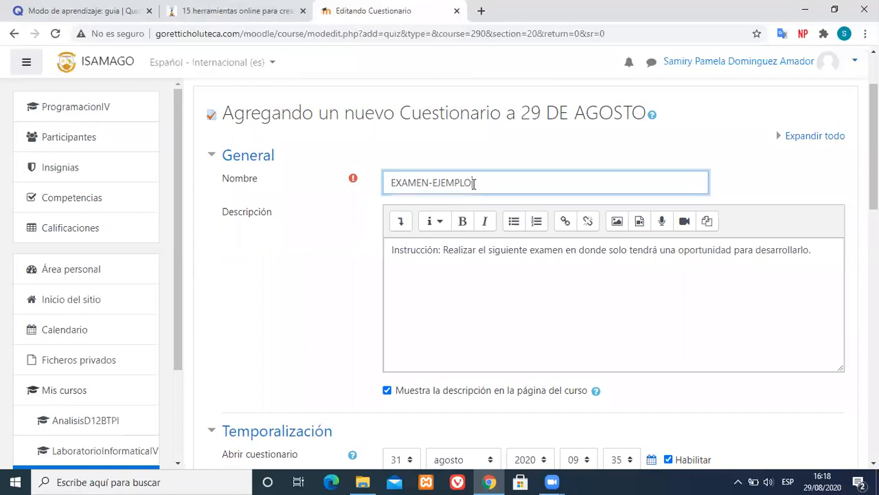
left_click(430, 269)
left_click_drag(873, 138, 873, 196)
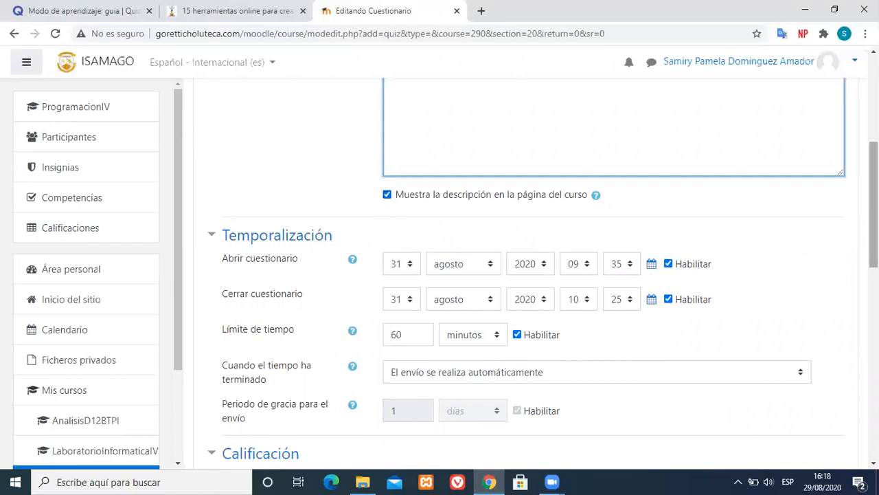
scroll(268, 191, "down", 2)
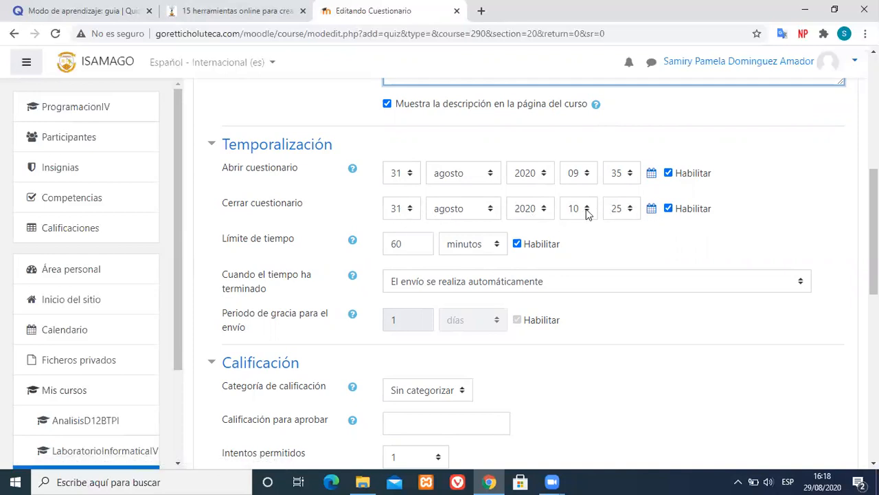
double_click(406, 245)
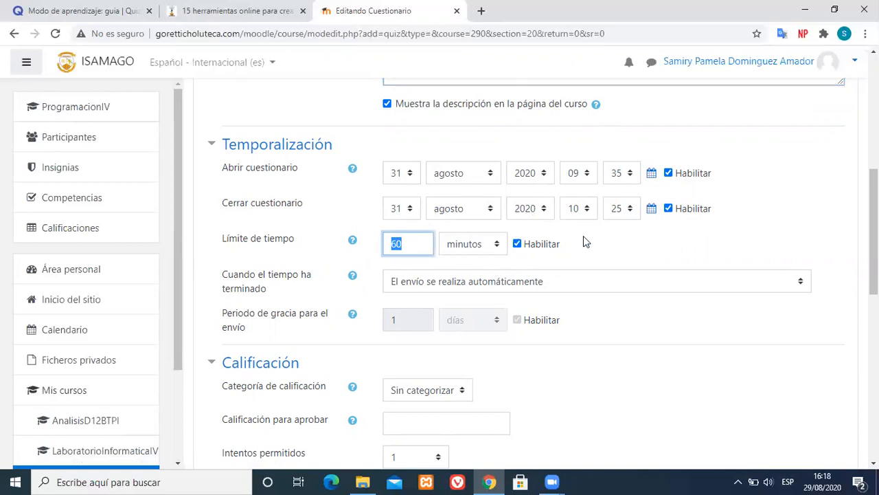
scroll(402, 197, "down", 1)
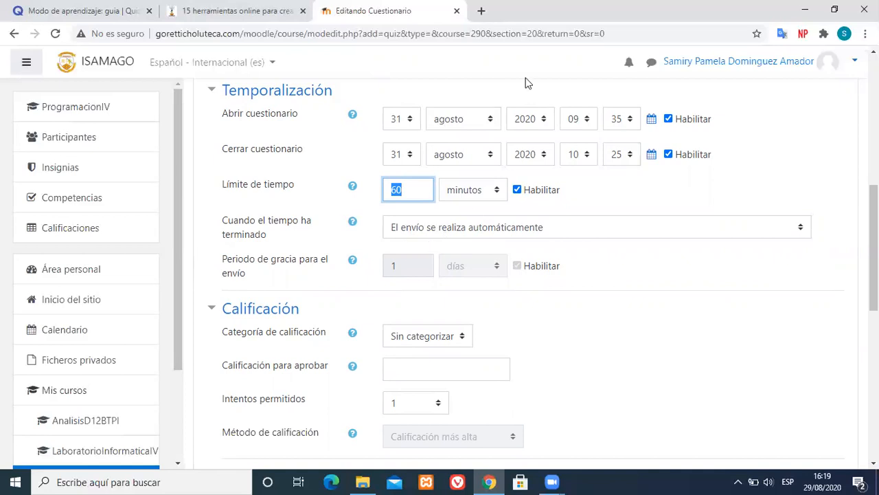
left_click_drag(874, 242, 874, 300)
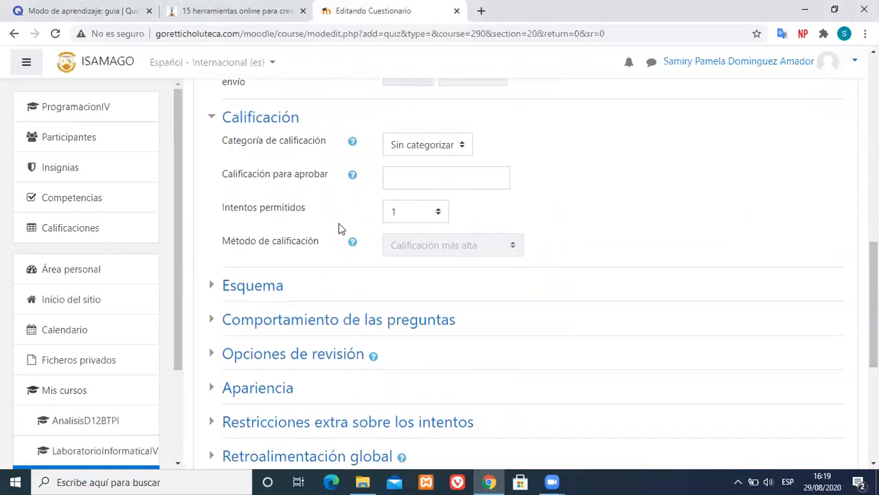
- Try "Sin límite" for the allowed attempts and set it back to 1
left_click(446, 216)
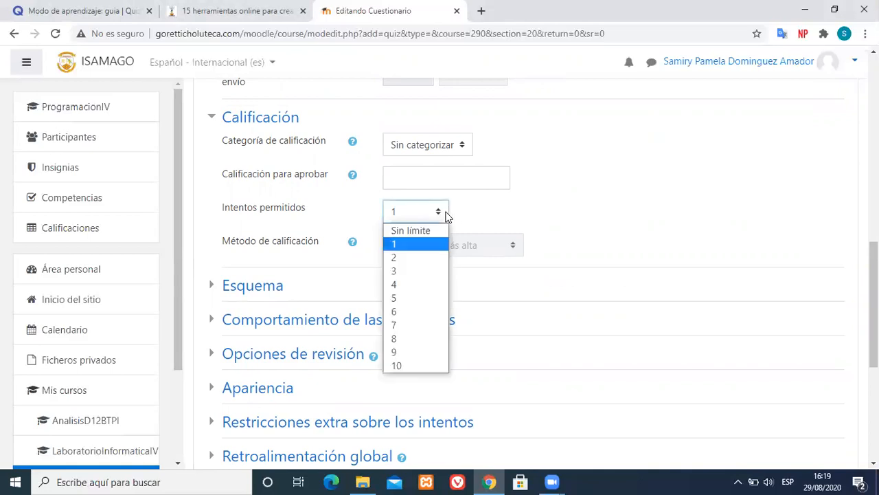
left_click(418, 229)
left_click(440, 218)
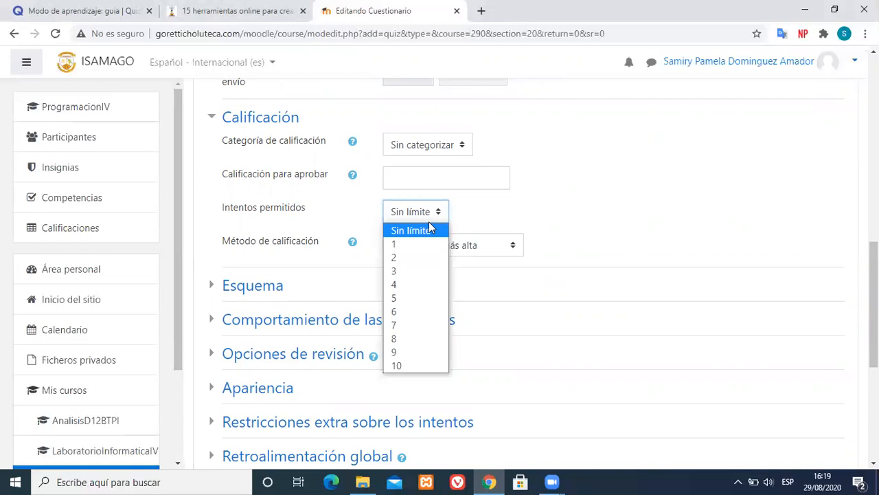
left_click(404, 246)
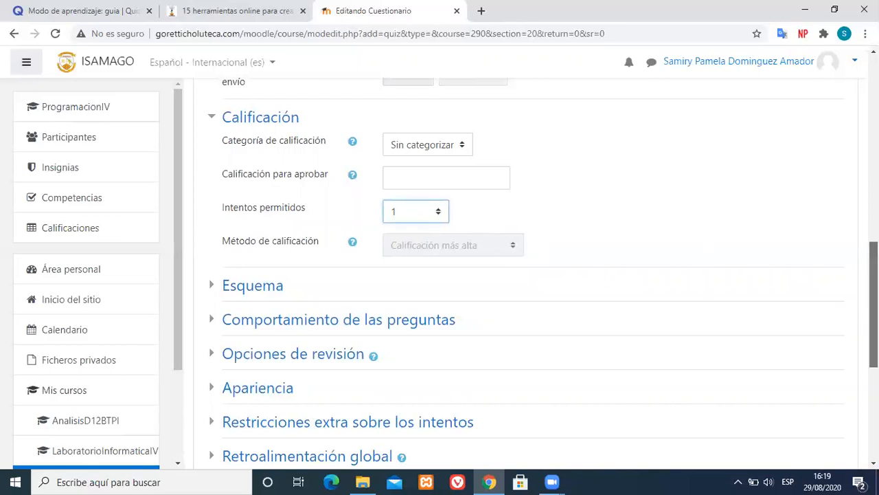
- Save the quiz settings, return to the course and open EXAMEN-EJEMPLO in the 29 DE AGOSTO section
scroll(873, 302, "down", 1)
scroll(873, 302, "down", 5)
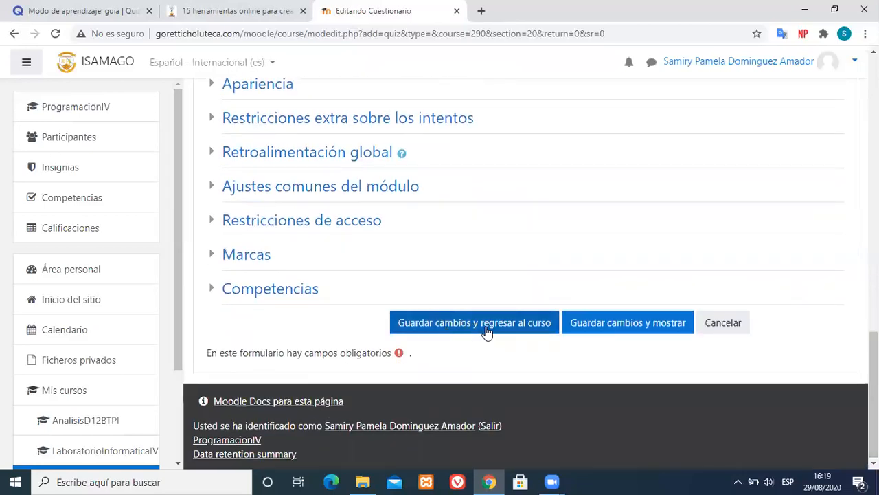
left_click(487, 333)
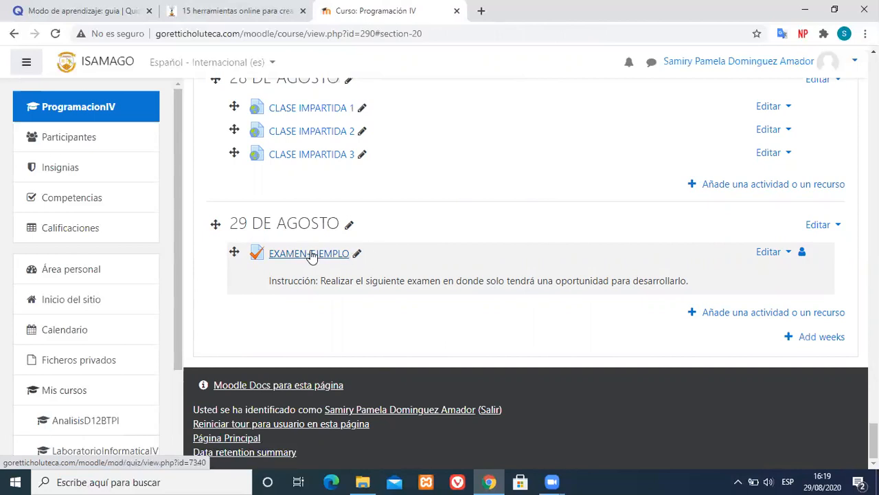
left_click(301, 260)
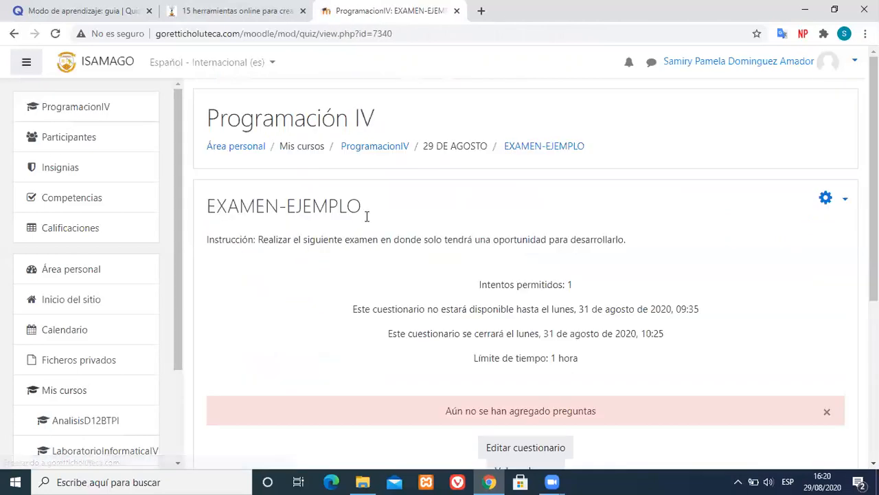
- Examine the quiz summary for the allowed attempts, opening and closing dates, and time limit
scroll(874, 103, "down", 1)
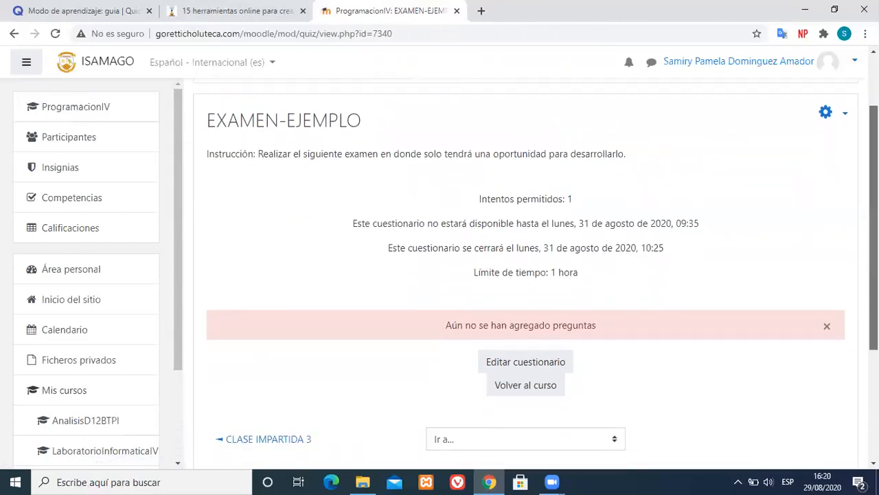
scroll(538, 260, "down", 1)
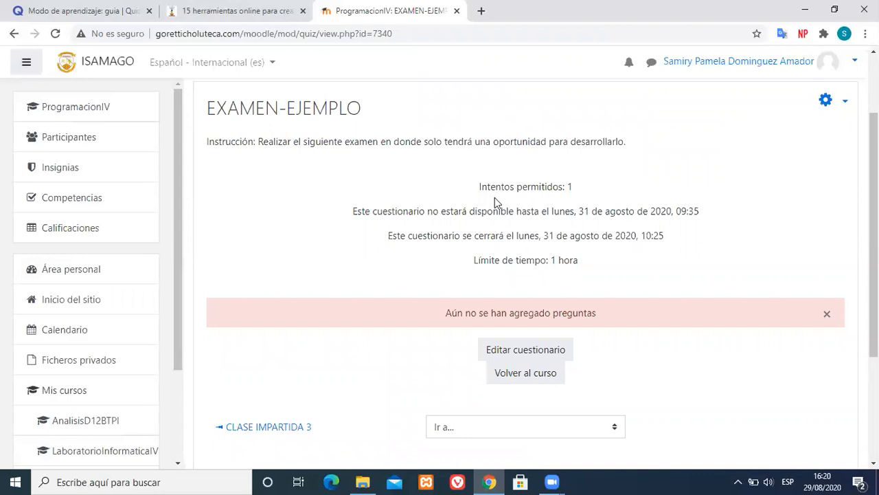
left_click_drag(576, 185, 558, 187)
left_click_drag(583, 212, 669, 212)
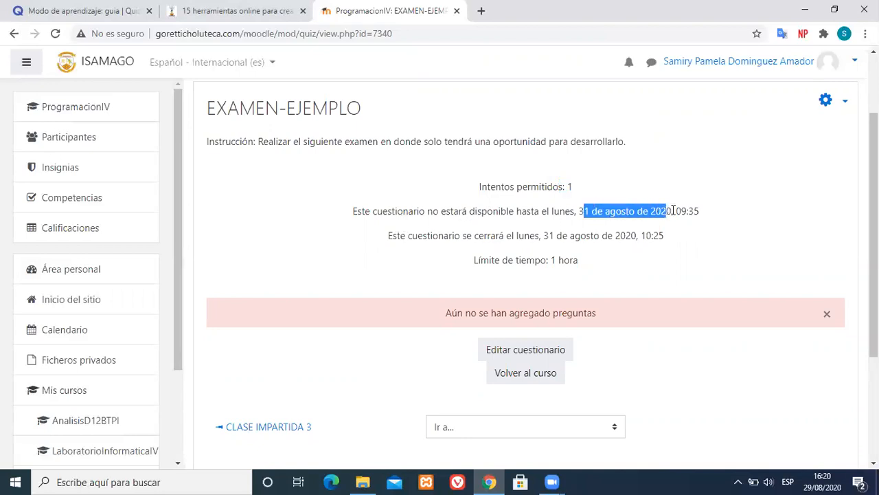
left_click(689, 211)
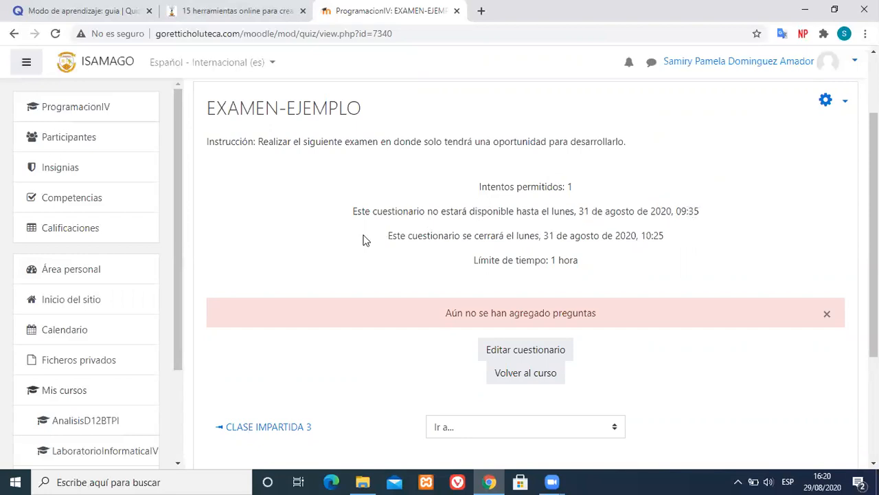
left_click_drag(387, 237, 536, 236)
left_click(535, 234)
scroll(666, 254, "down", 2)
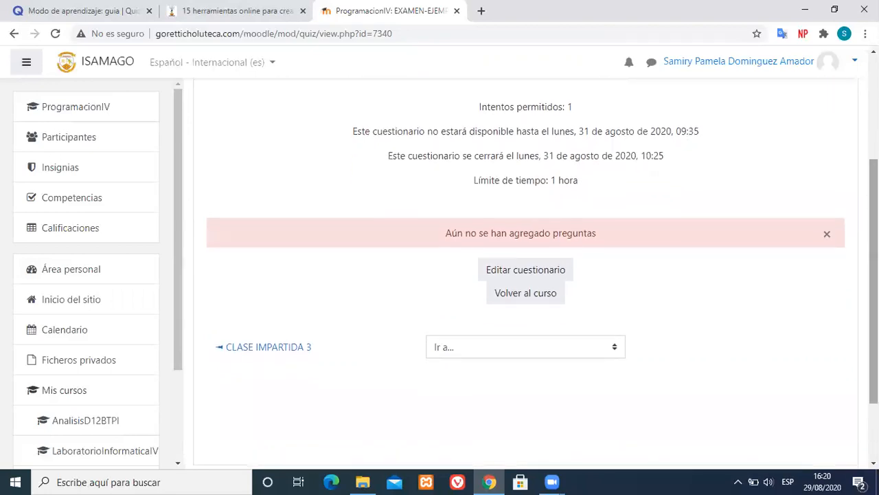
- Open the quiz for editing its questions, set the maximum grade to 30,00 and save it
left_click(508, 274)
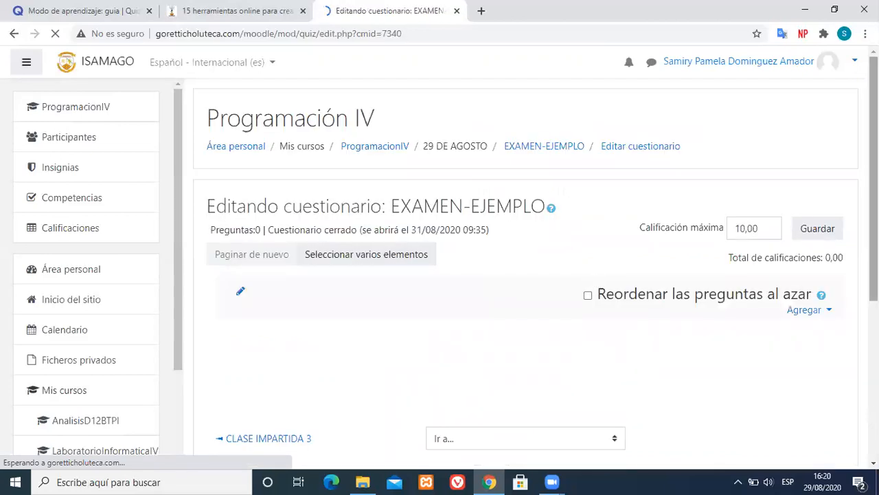
left_click_drag(874, 164, 874, 194)
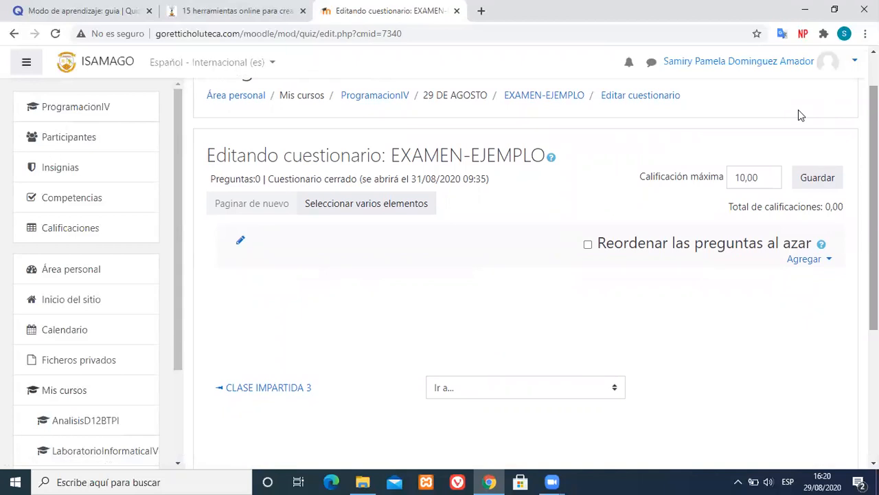
left_click_drag(745, 177, 651, 191)
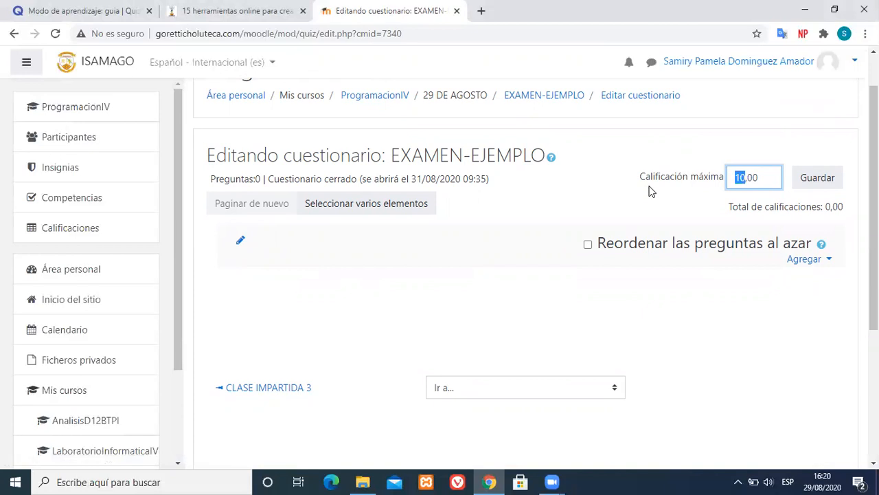
type("3")
left_click(814, 184)
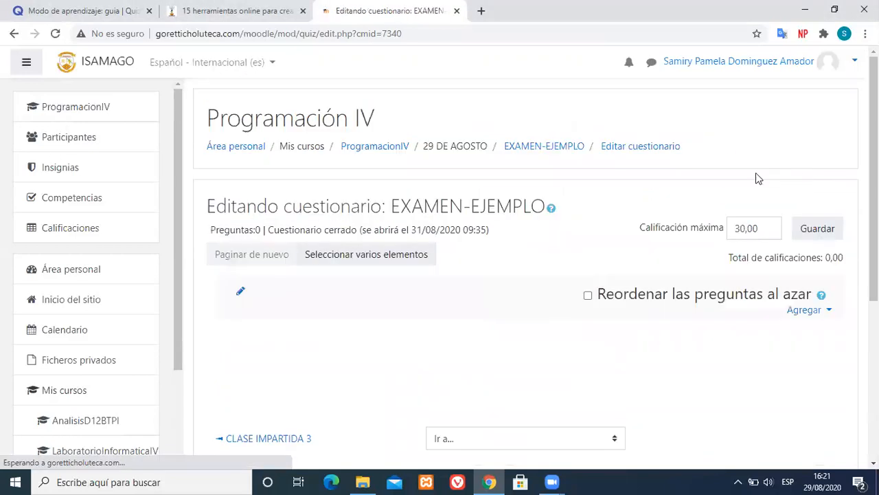
- Start adding a new question to the EXAMEN-EJEMPLO quiz
scroll(757, 227, "down", 1)
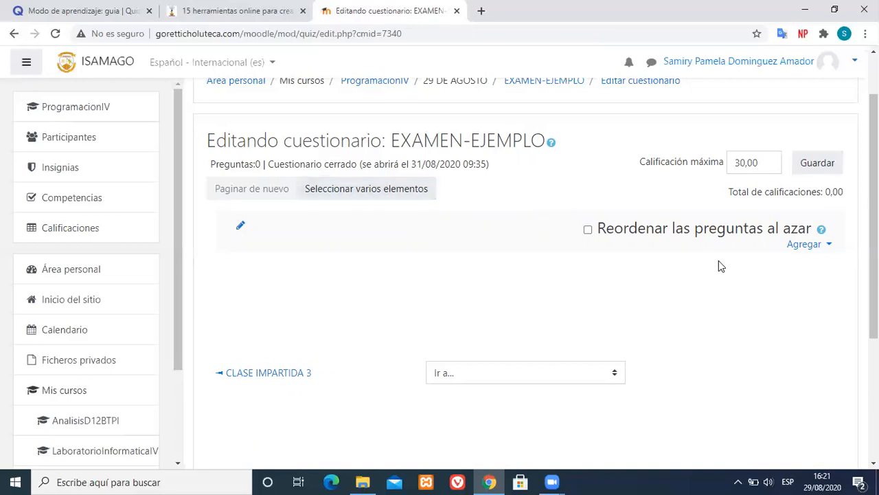
left_click(829, 245)
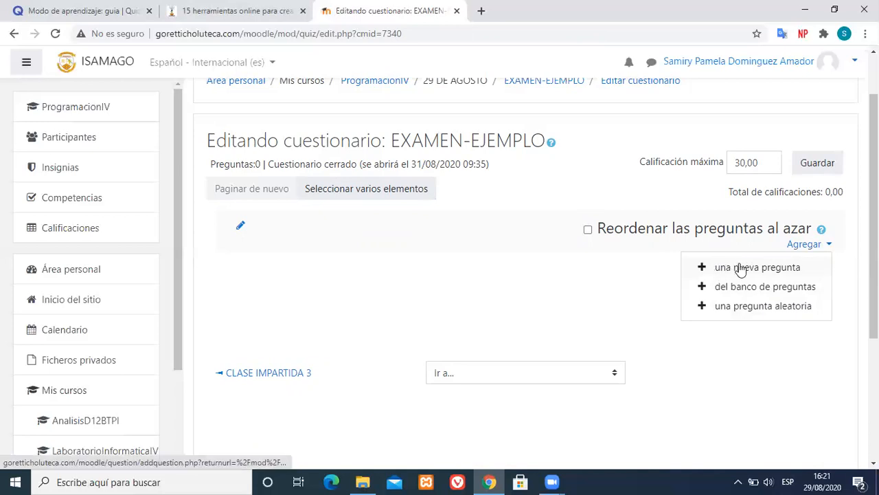
left_click(704, 268)
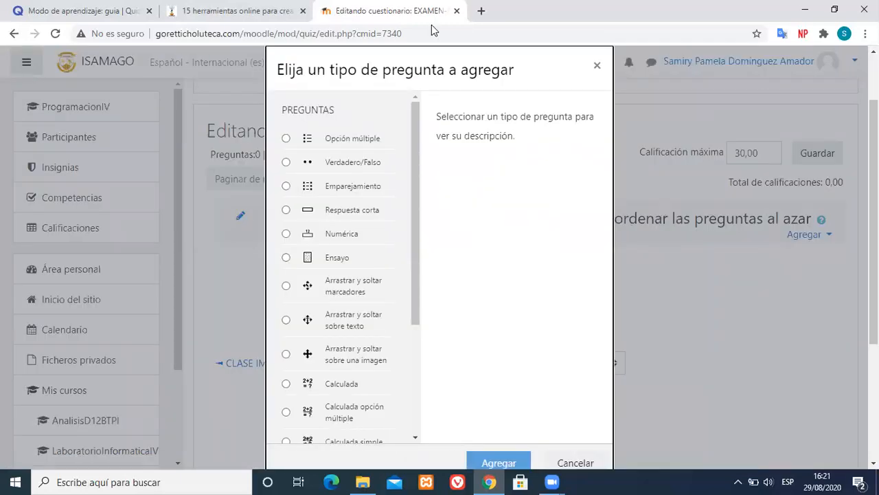
- Look through the available question types and read the descriptions of Emparejamiento aleatorio and Respuestas anidadas (Cloze)
scroll(471, 286, "down", 3)
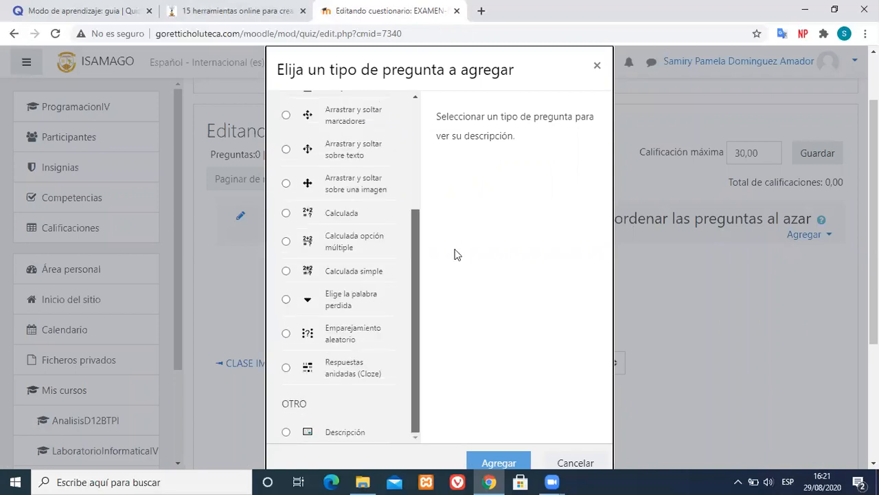
left_click_drag(452, 240, 412, 131)
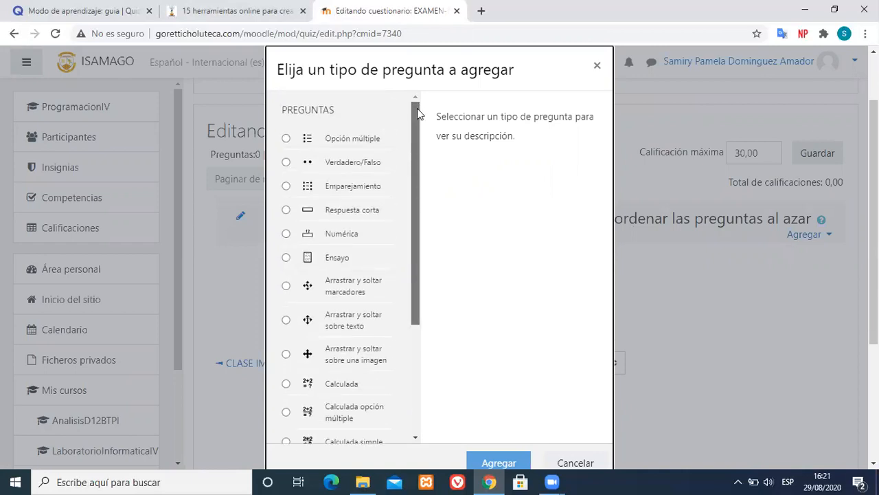
left_click_drag(412, 116, 419, 183)
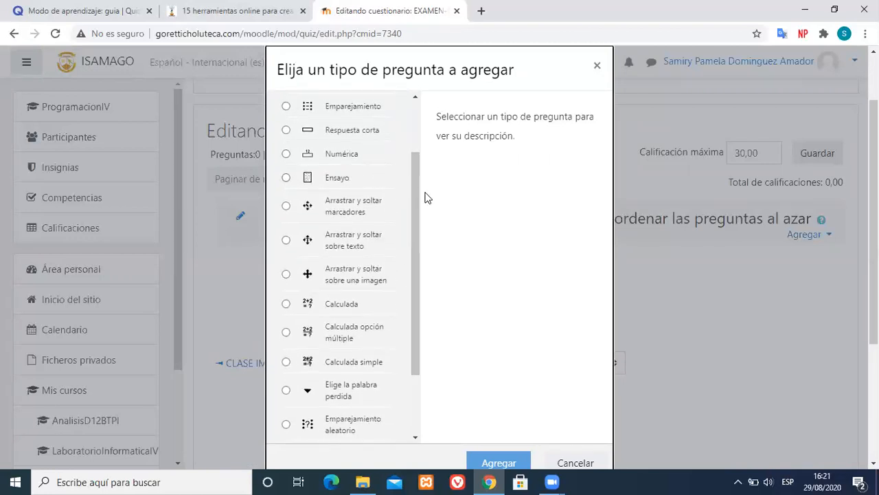
left_click_drag(414, 178, 428, 216)
scroll(381, 138, "down", 1)
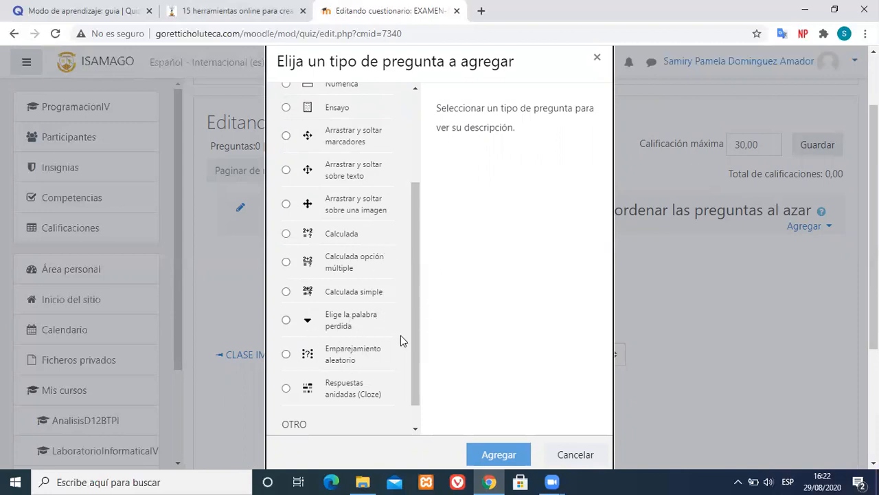
left_click(343, 357)
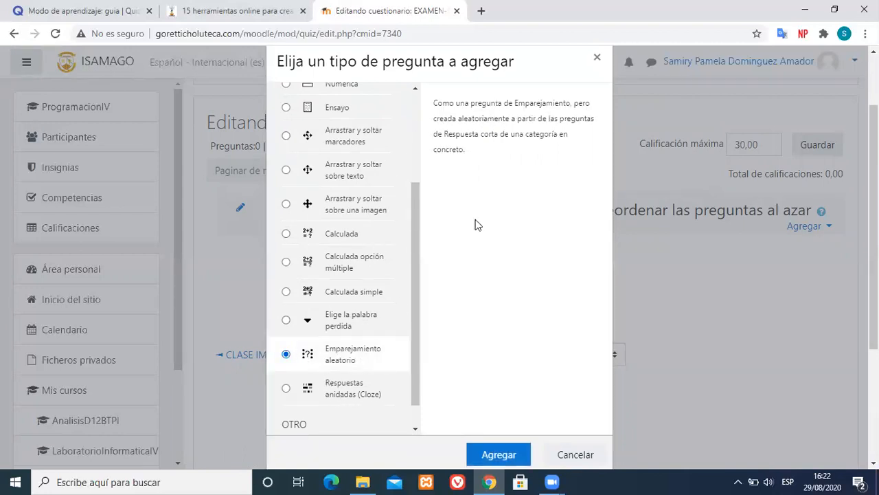
left_click(288, 388)
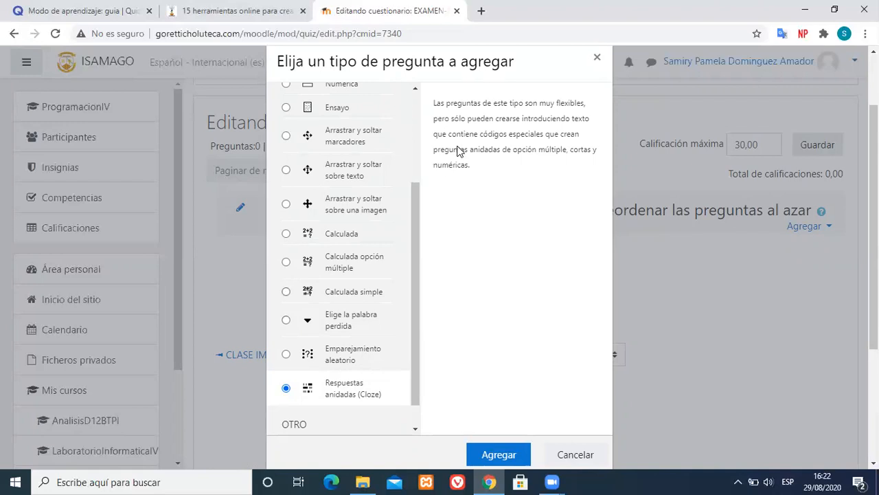
- Choose Verdadero/Falso as the question type and add the question
scroll(416, 117, "up", 3)
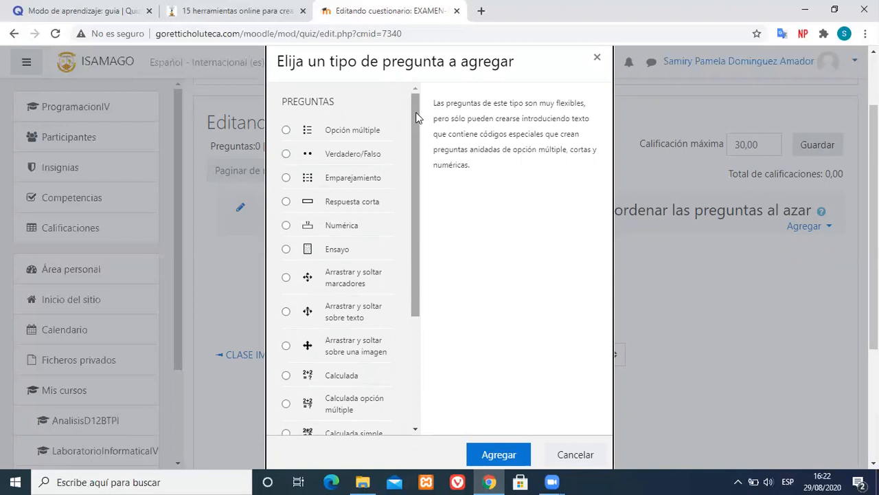
left_click(341, 155)
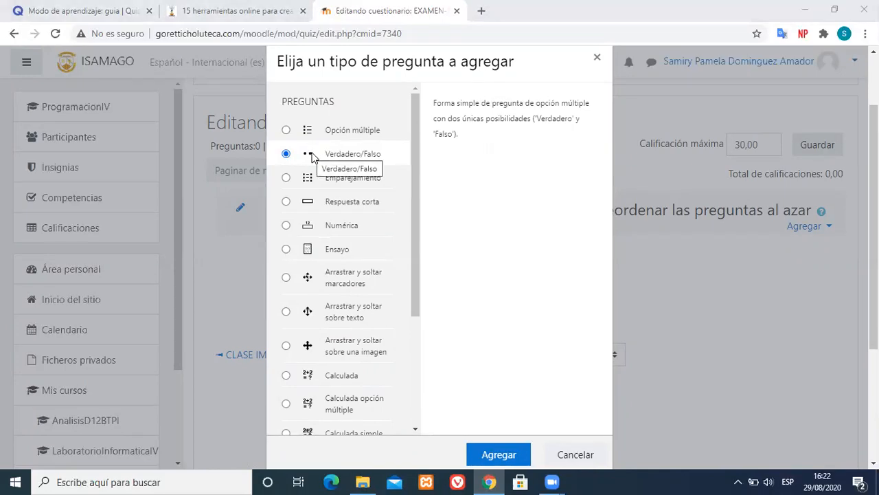
left_click(489, 458)
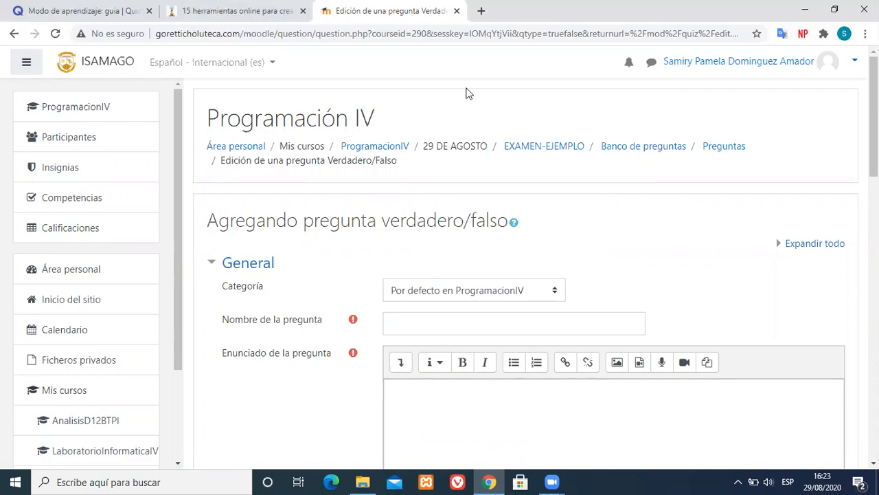
- Name the true/false question "Pregunta N° 1"
left_click(407, 320)
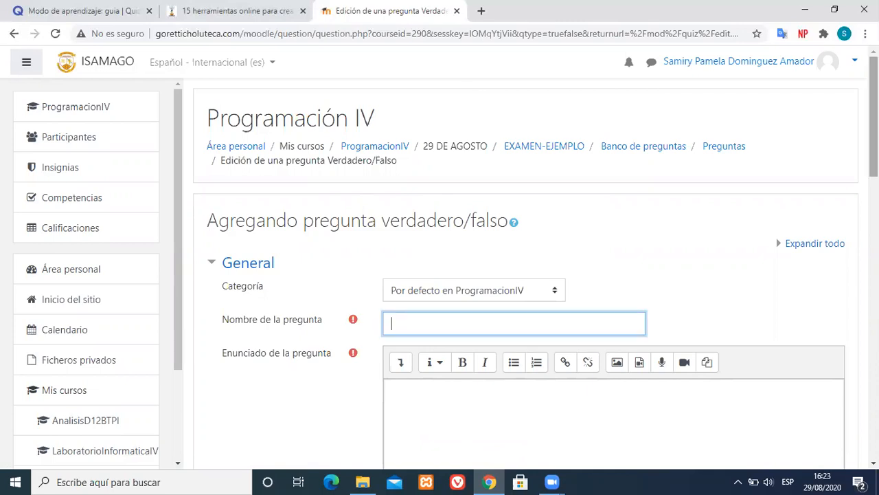
scroll(407, 321, "down", 2)
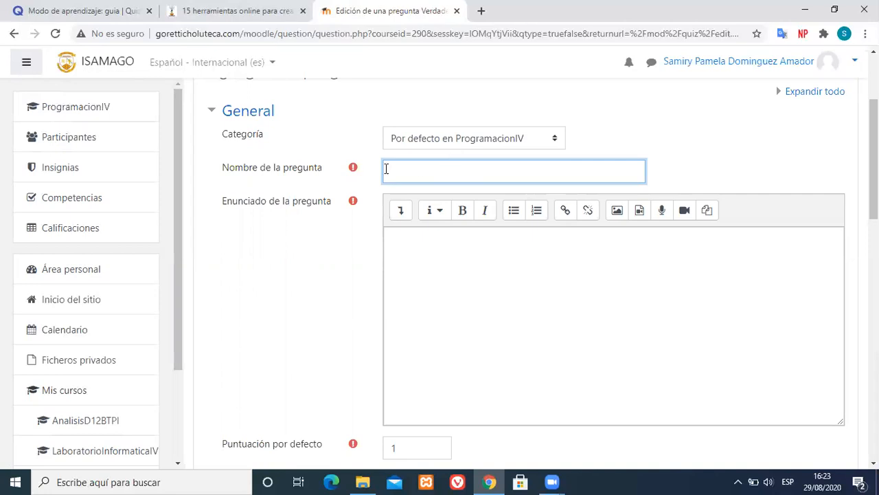
left_click(349, 167)
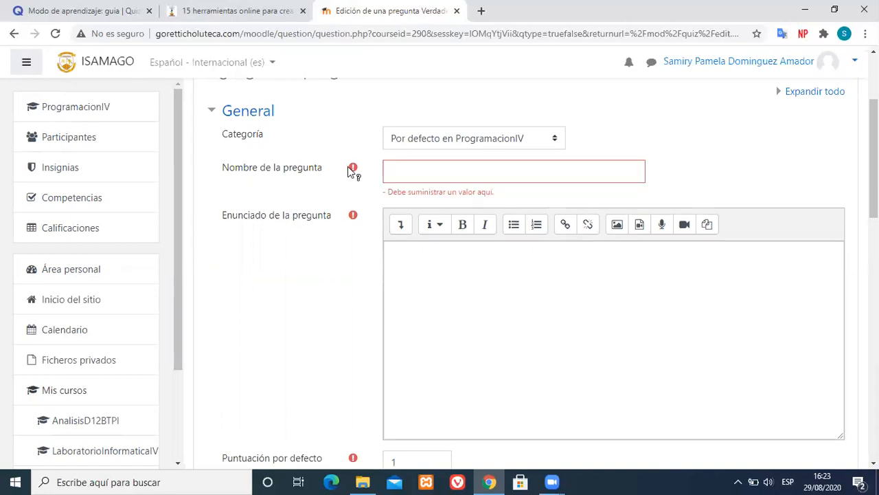
left_click(428, 165)
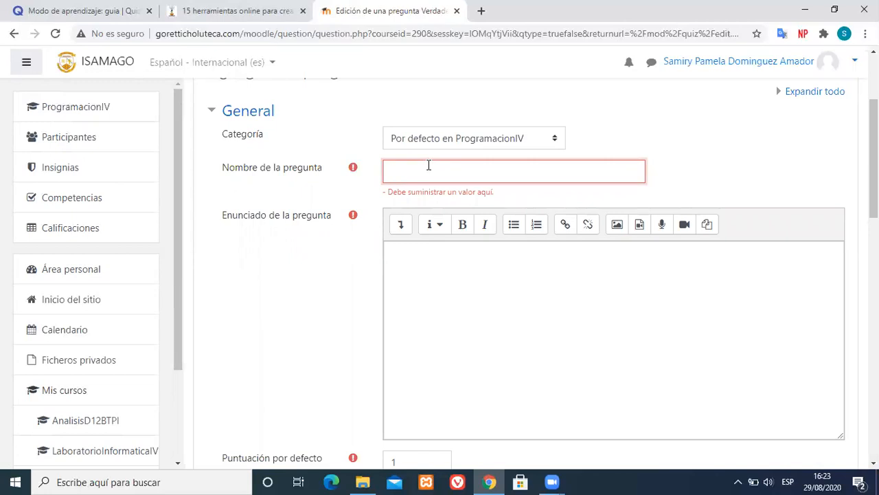
type("Primer")
key("BackSpace")
key("BackSpace")
key("BackSpace")
key("BackSpace")
key("BackSpace")
type("Pregunta 1")
left_click(430, 171)
type("n°")
key("Left")
key("BackSpace")
type("N")
- Enter "Ser eficaz es una caracteristica de un algoritmo?" as the question statement
left_click(433, 283)
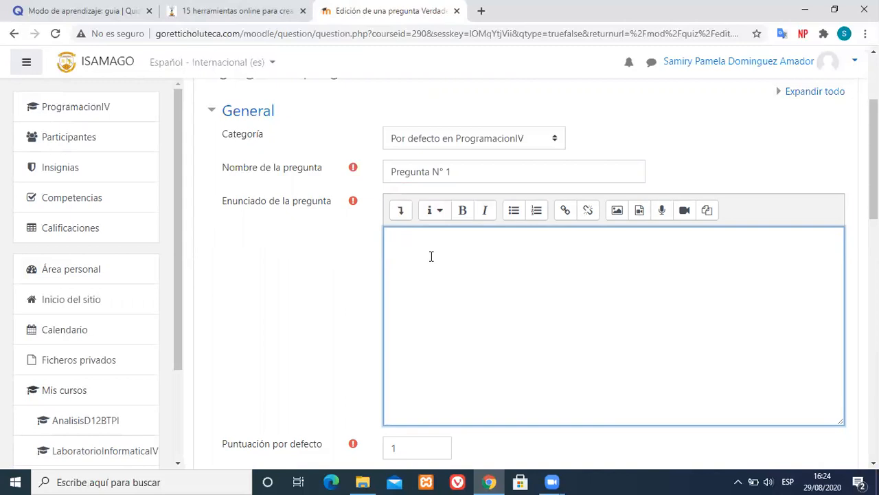
type("Ser")
type(" efiza")
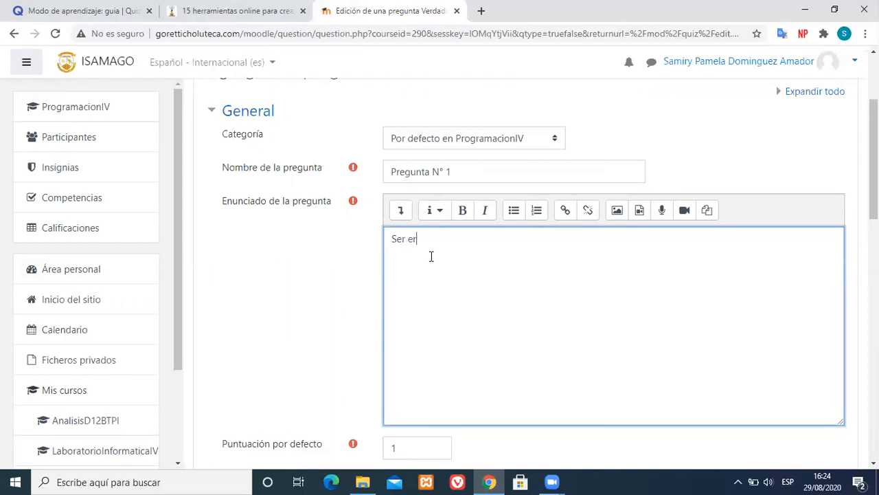
key("BackSpace")
key("BackSpace")
type("caz")
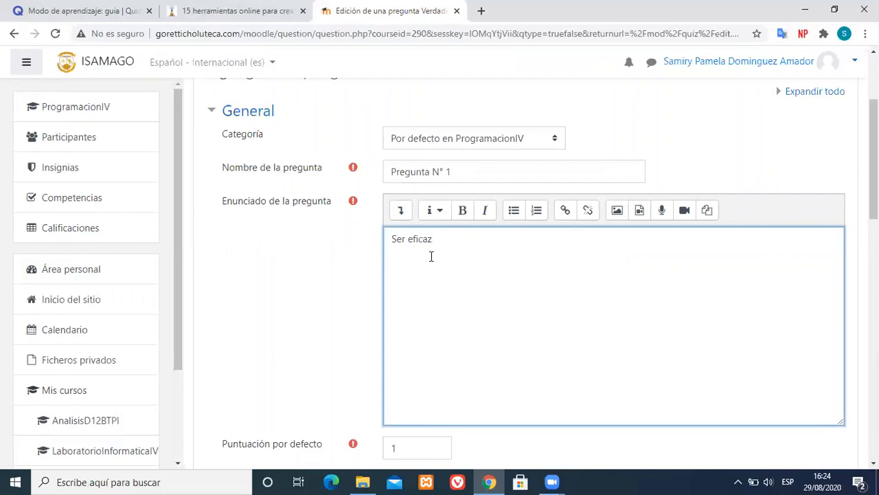
type(" es una caracter")
type("ica ")
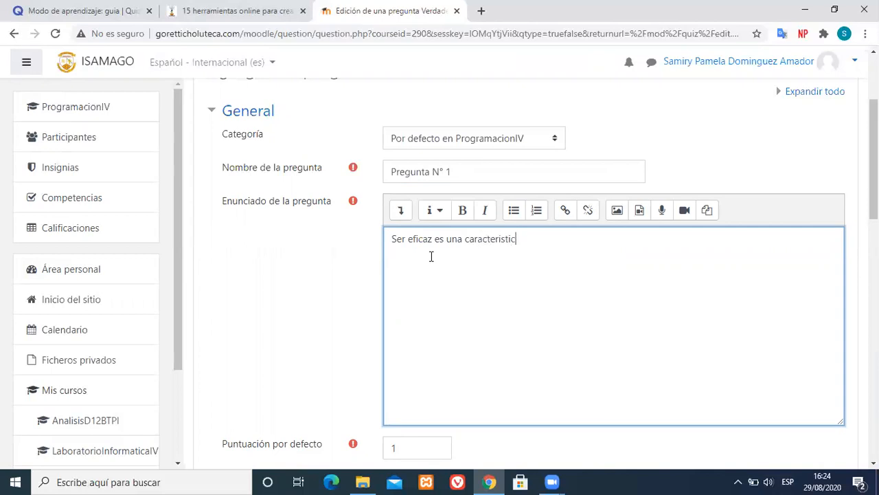
type("de un alo")
type("oritmo?")
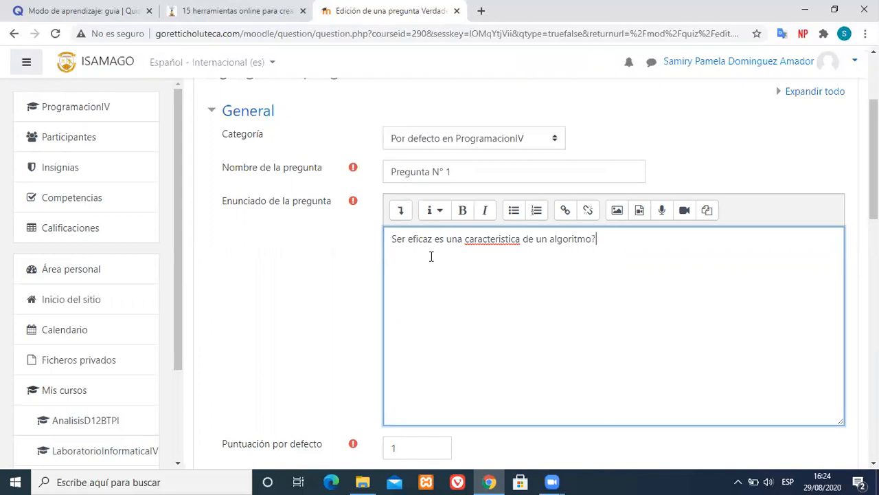
- Correct the misspelled word in the question statement to "característica"
right_click(499, 240)
left_click(540, 248)
right_click(599, 247)
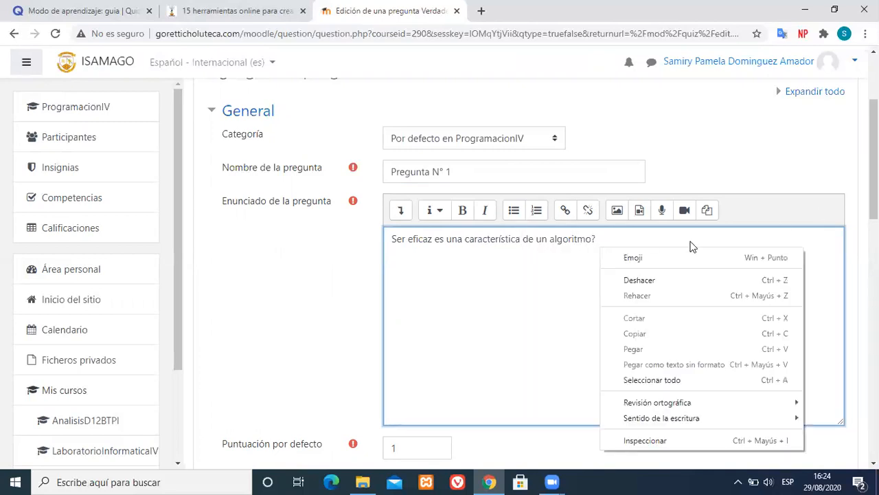
left_click(504, 260)
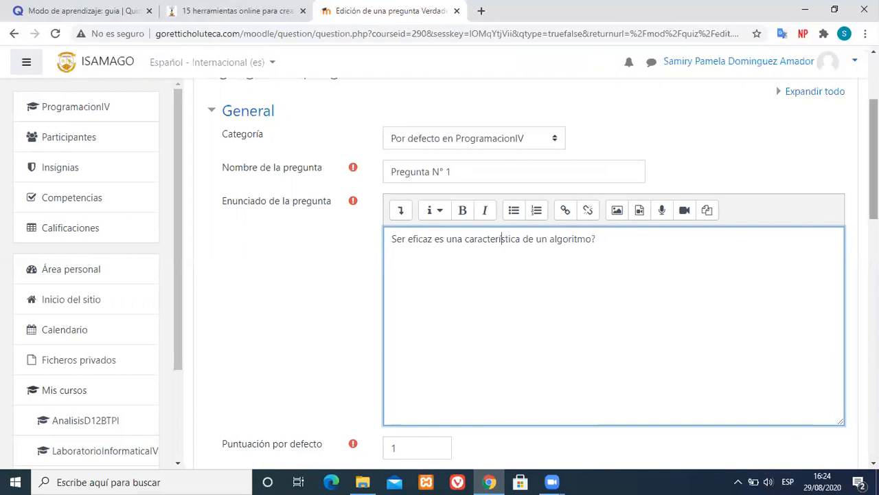
- Set the question's default score (Puntuación por defecto) to 2
scroll(550, 275, "down", 2)
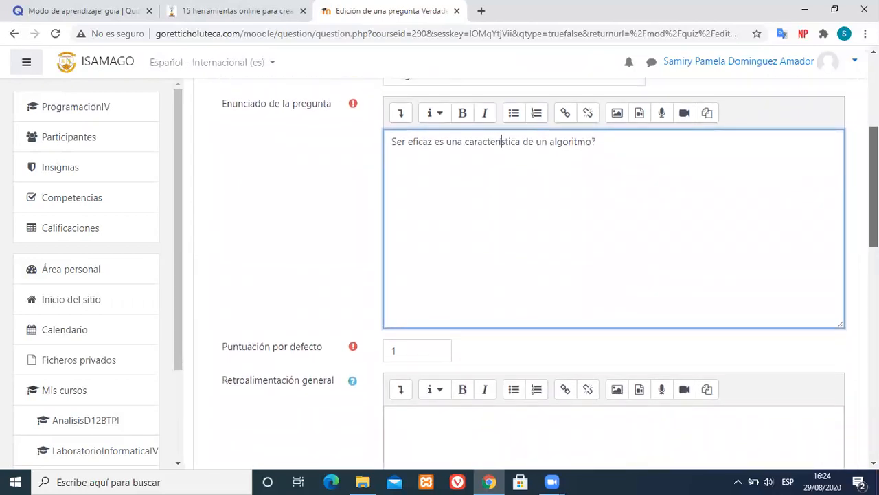
scroll(549, 275, "down", 2)
left_click(395, 252)
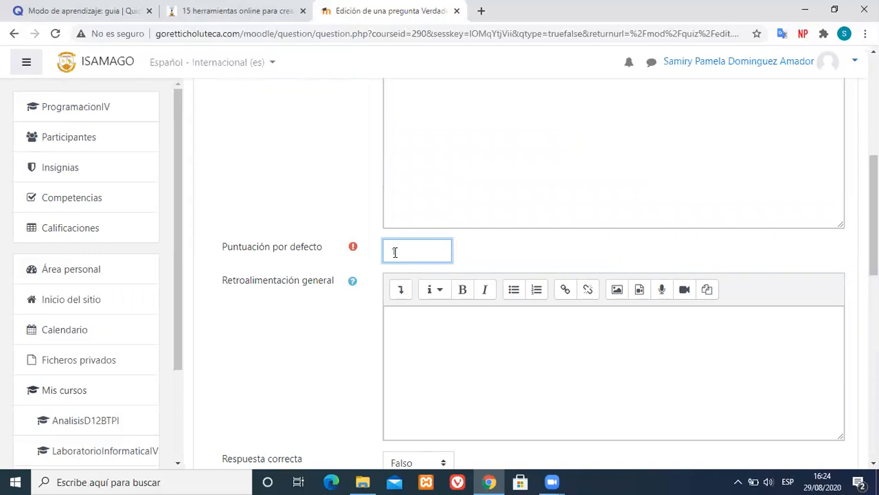
type("1")
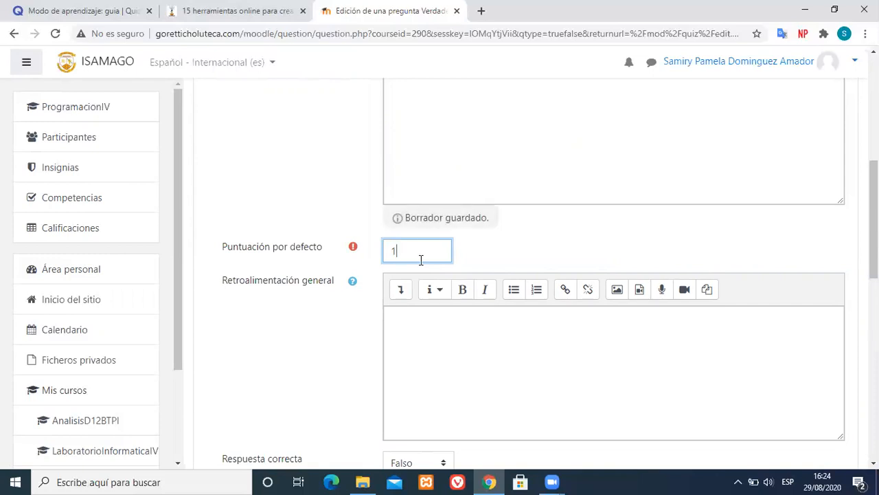
key("BackSpace")
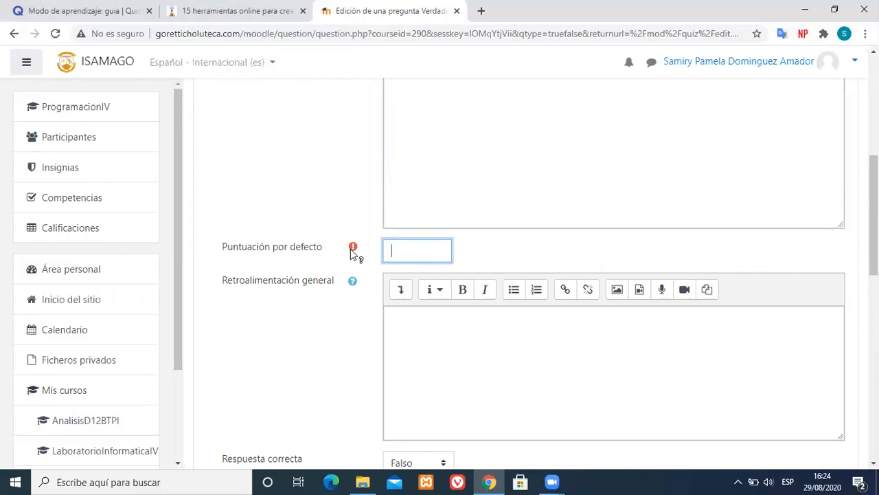
left_click_drag(395, 255, 371, 259)
type("2")
- Read the help text for Retroalimentación general and close it
left_click(501, 364)
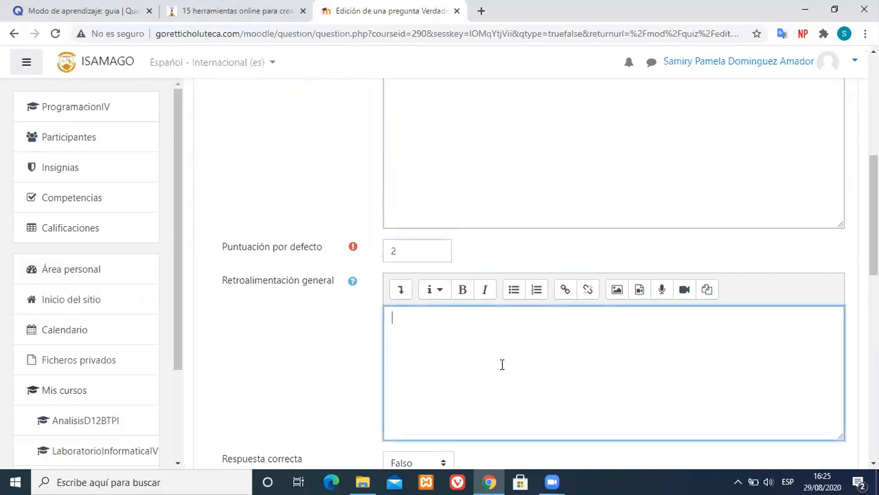
scroll(501, 363, "down", 3)
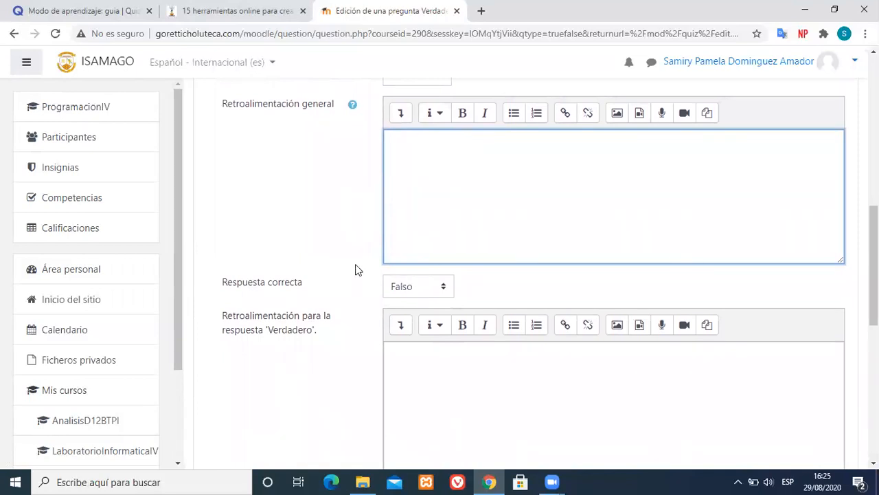
left_click(352, 106)
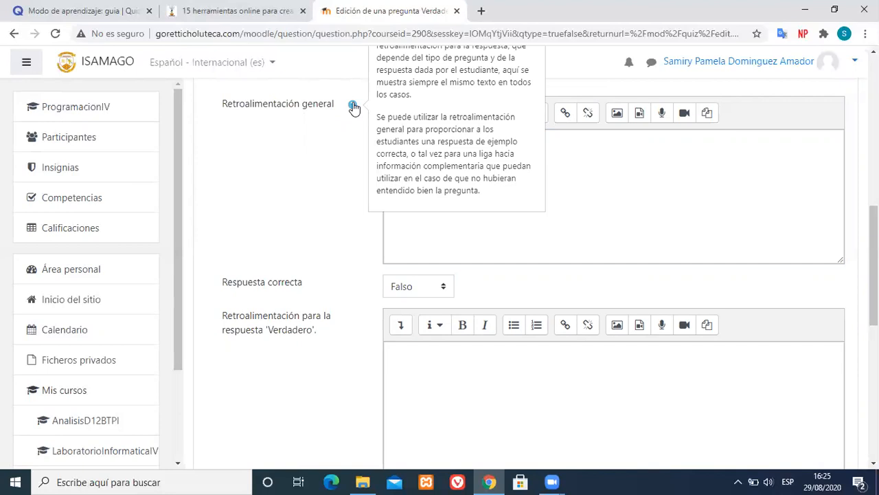
left_click(509, 226)
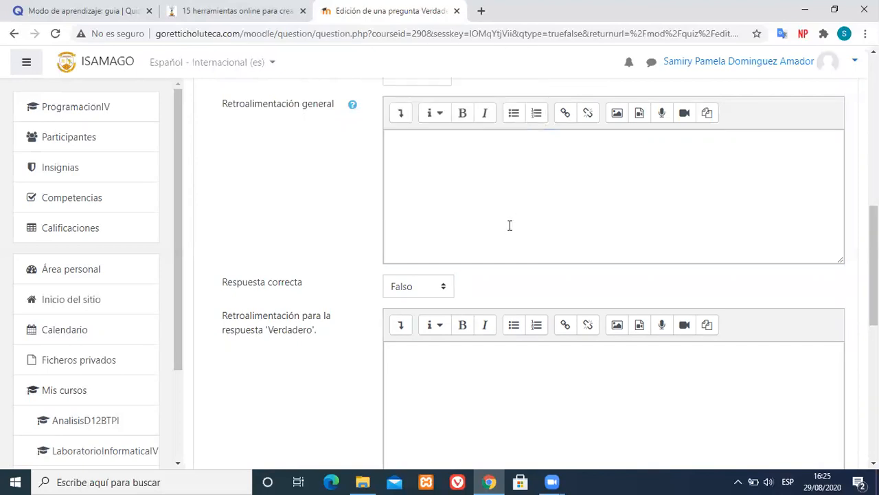
- Set the question's correct answer to Verdadero
scroll(410, 330, "down", 2)
scroll(336, 282, "up", 2)
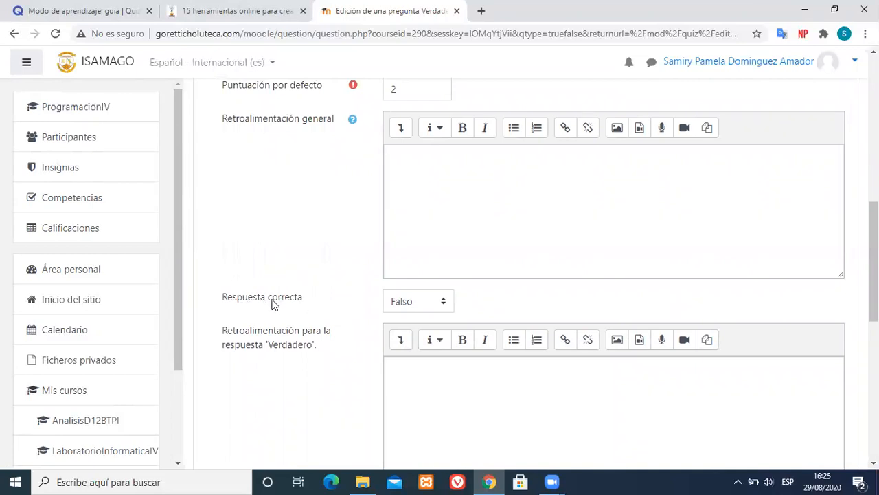
left_click(444, 305)
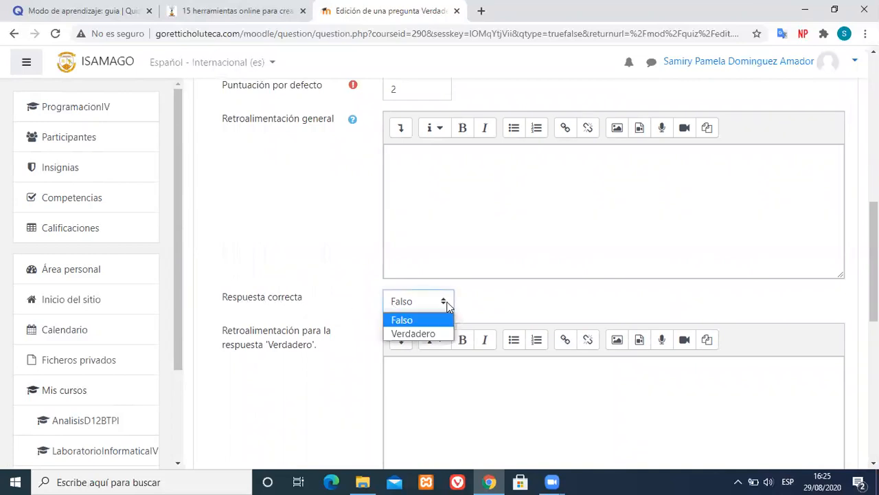
left_click(413, 334)
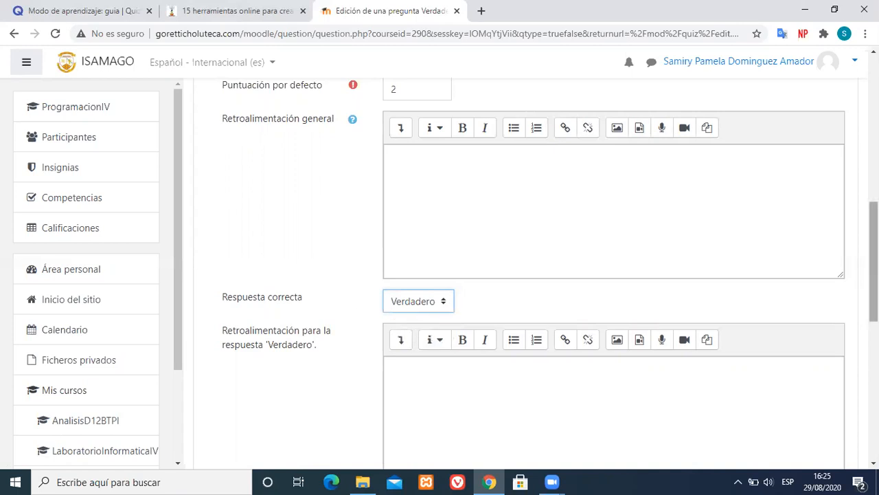
scroll(844, 206, "up", 4)
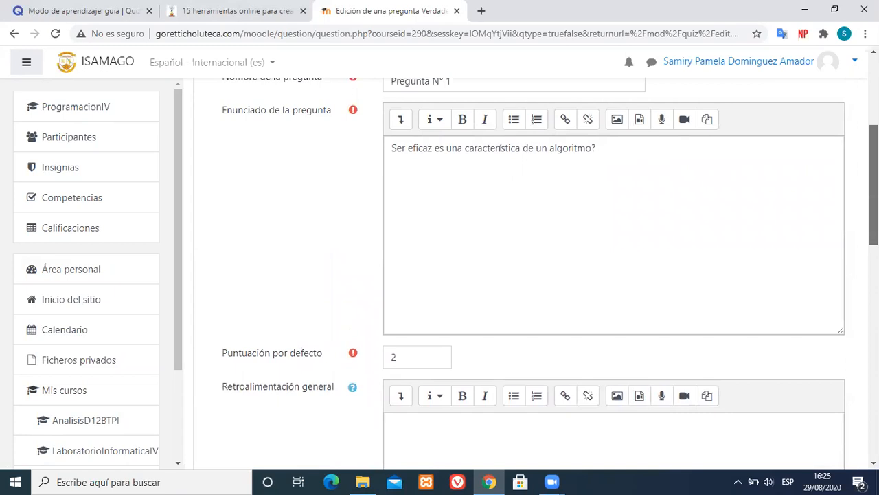
- Review the options for the question's correct answer and keep Verdadero selected
scroll(874, 186, "down", 4)
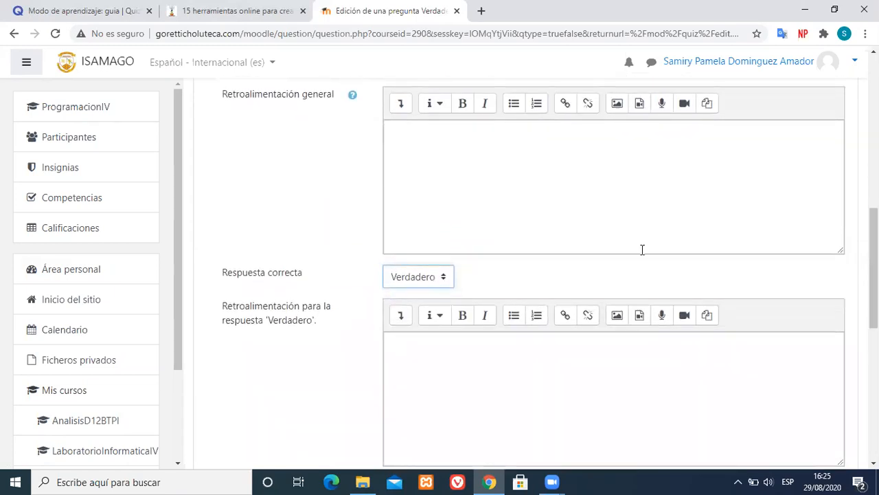
left_click(436, 280)
left_click(422, 311)
- Expand the Múltiples intentos section to inspect it and collapse it again
left_click_drag(874, 288, 874, 418)
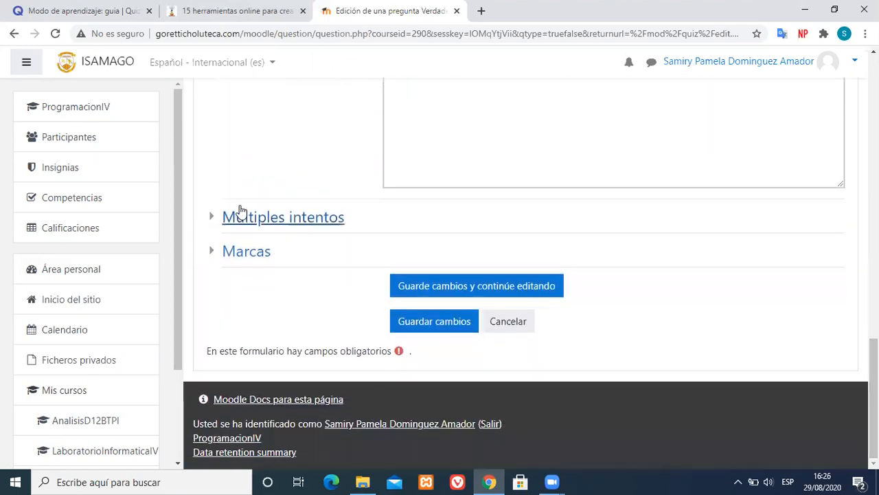
left_click(212, 219)
left_click(214, 217)
left_click(215, 216)
left_click(257, 217)
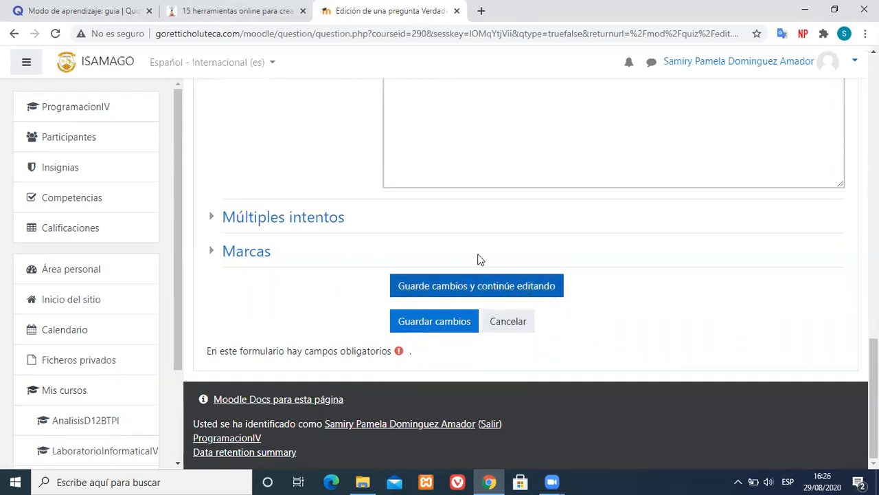
- Save the true/false question while continuing to edit, and save it again to return to the quiz
left_click(480, 287)
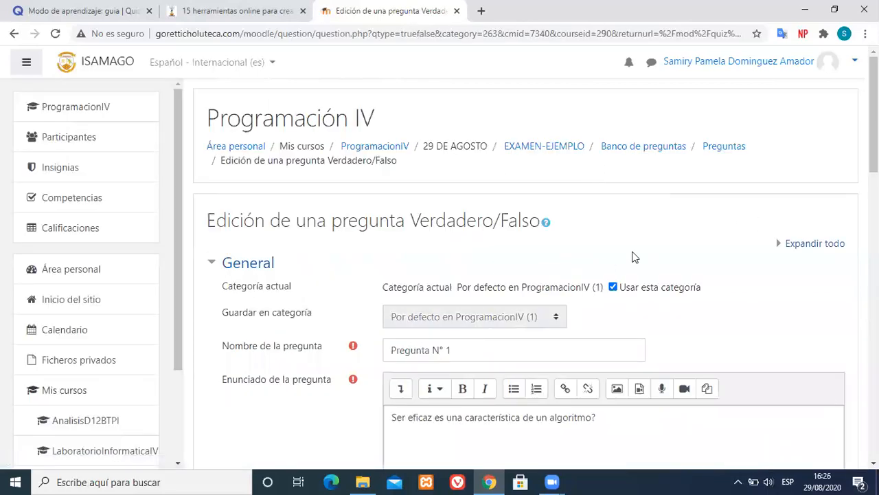
scroll(874, 117, "down", 1)
scroll(509, 364, "down", 15)
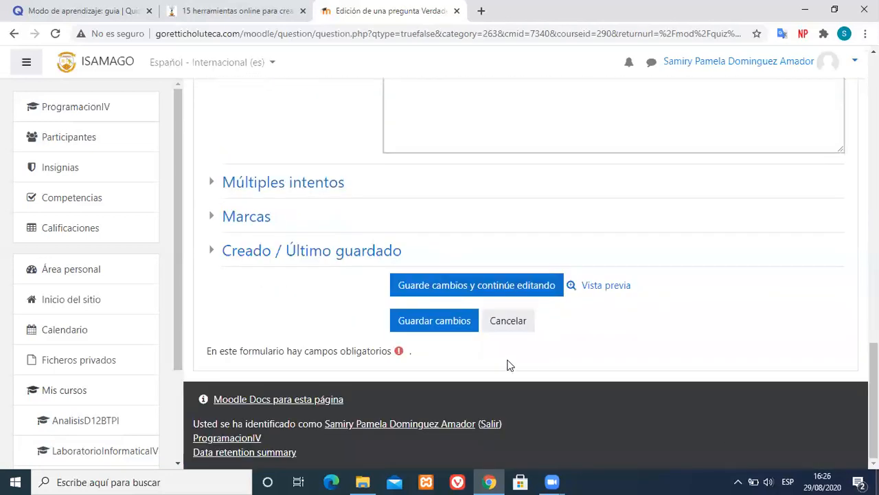
left_click(443, 318)
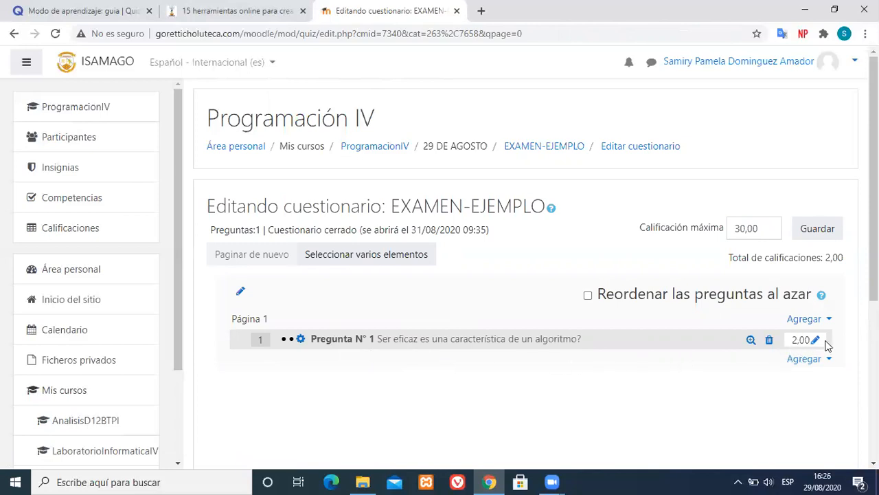
- Open the mark of Pregunta N° 1 for editing and confirm it as 2,00
scroll(873, 206, "down", 1)
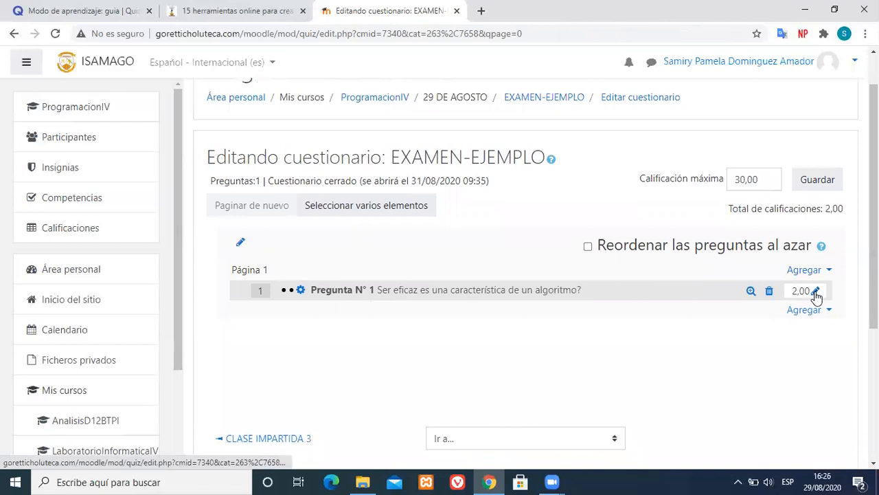
left_click(816, 292)
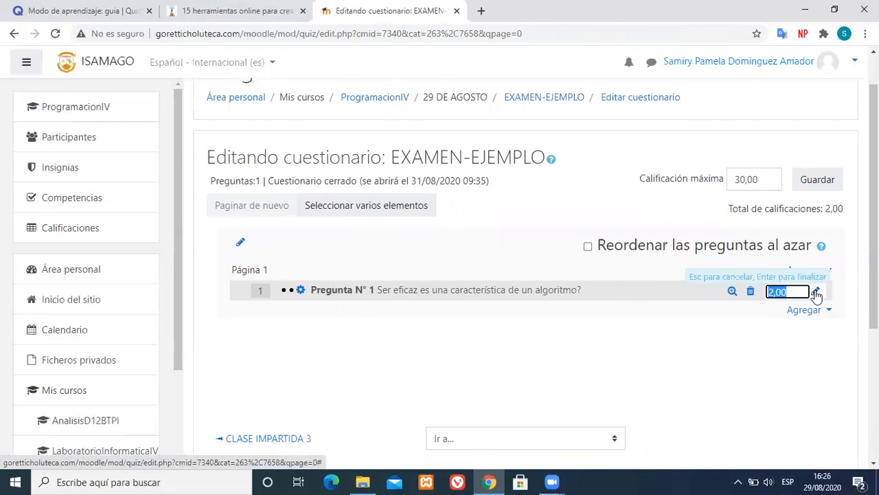
left_click(775, 292)
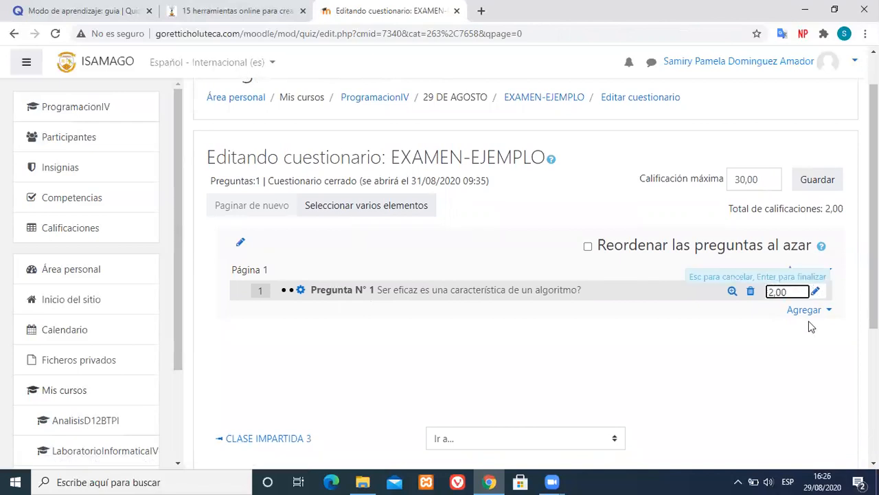
key("Return")
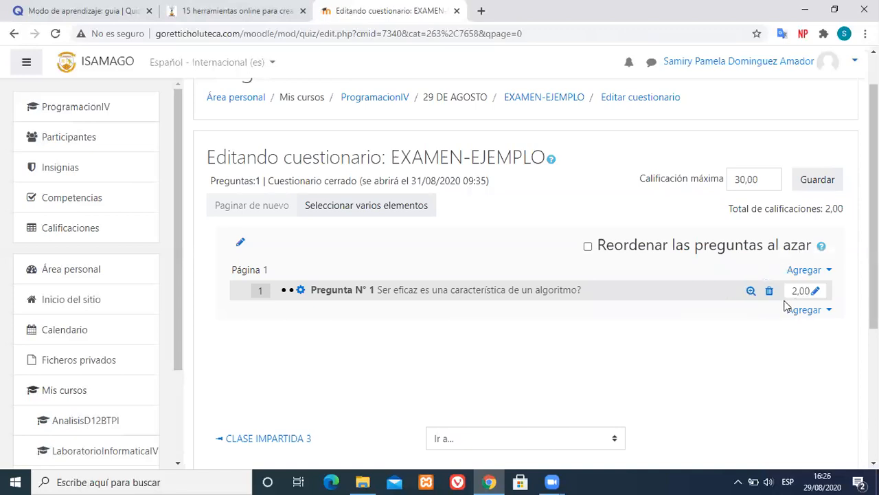
- Add a new Opción múltiple question to the quiz below Pregunta N° 1
scroll(839, 287, "down", 1)
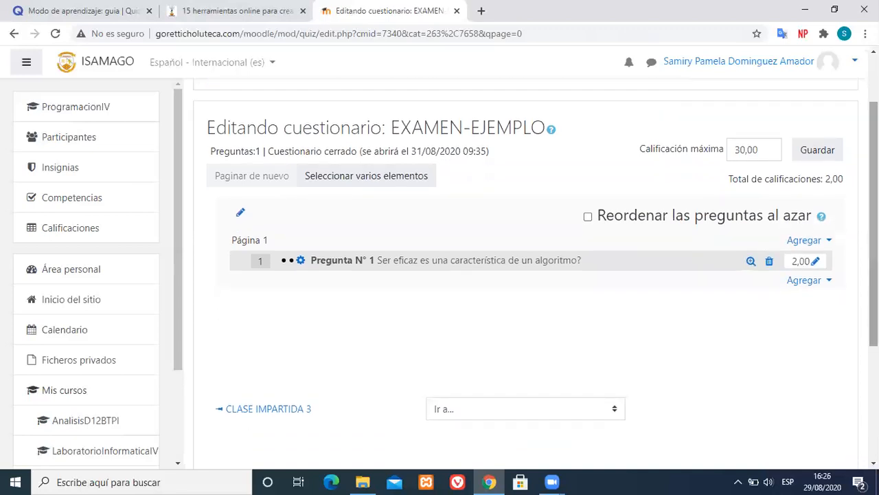
left_click(827, 281)
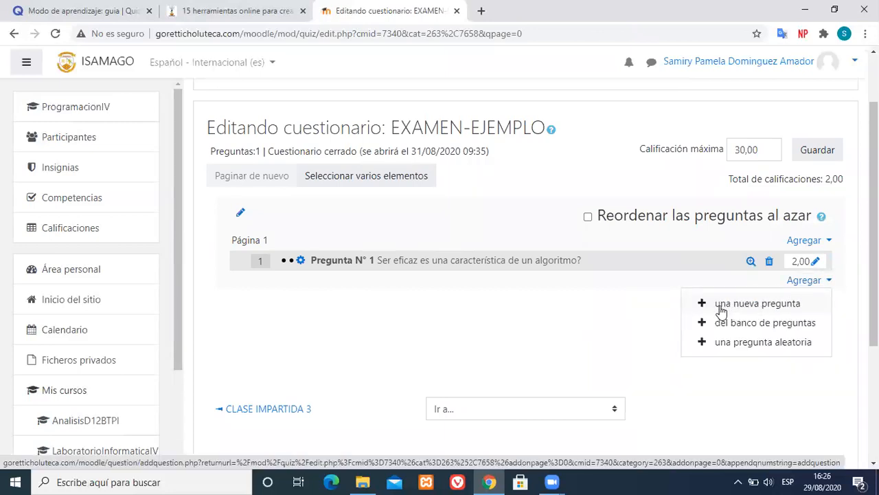
left_click(748, 305)
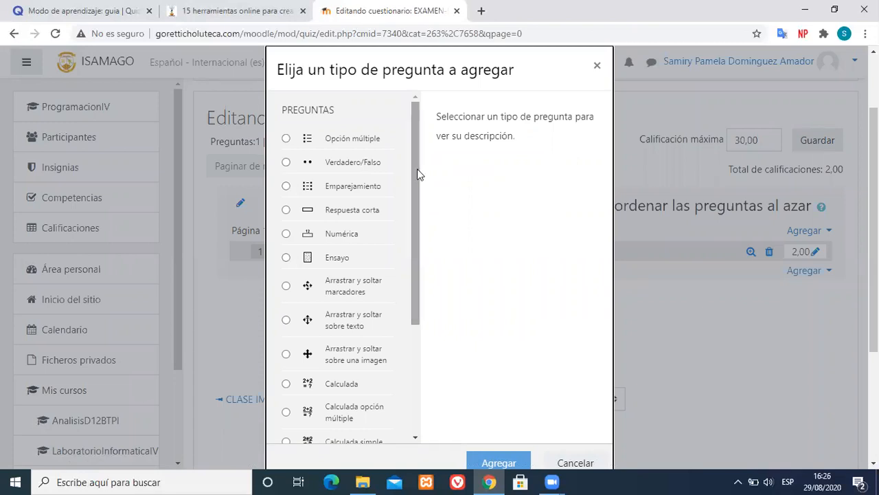
left_click(330, 141)
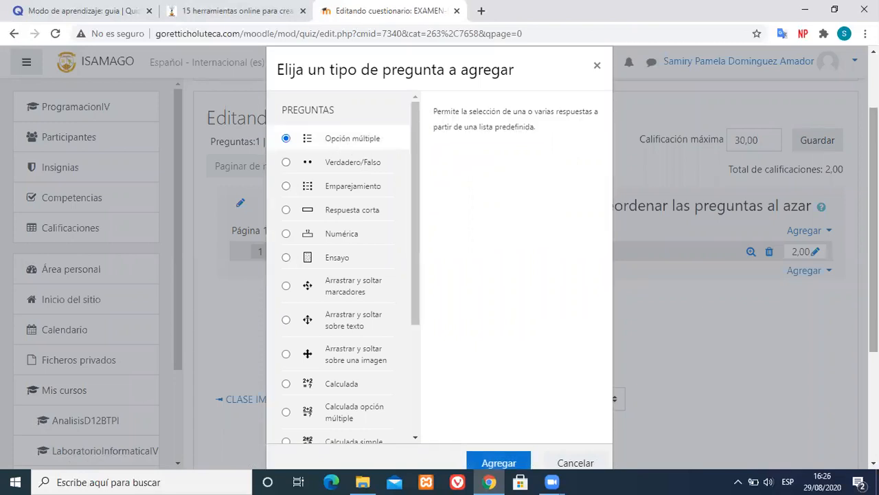
scroll(506, 381, "down", 1)
left_click(495, 397)
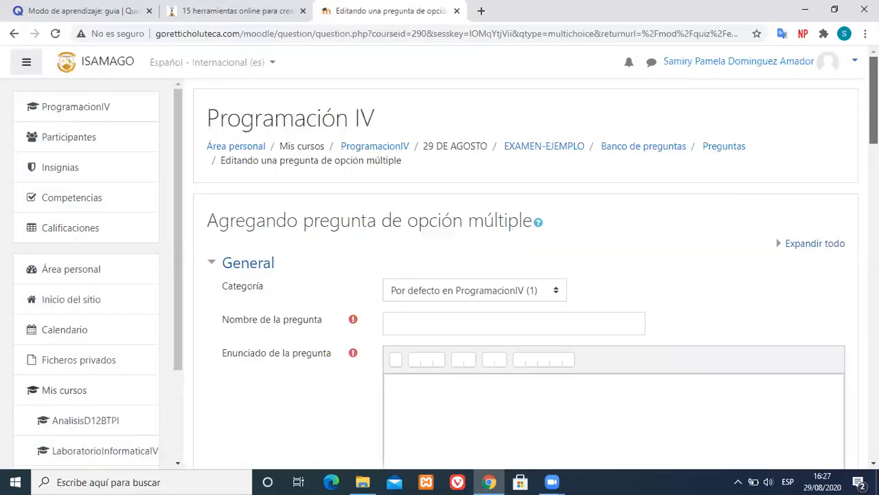
- Name the multiple-choice question "Pregunta N°2"
scroll(526, 275, "down", 2)
left_click(406, 167)
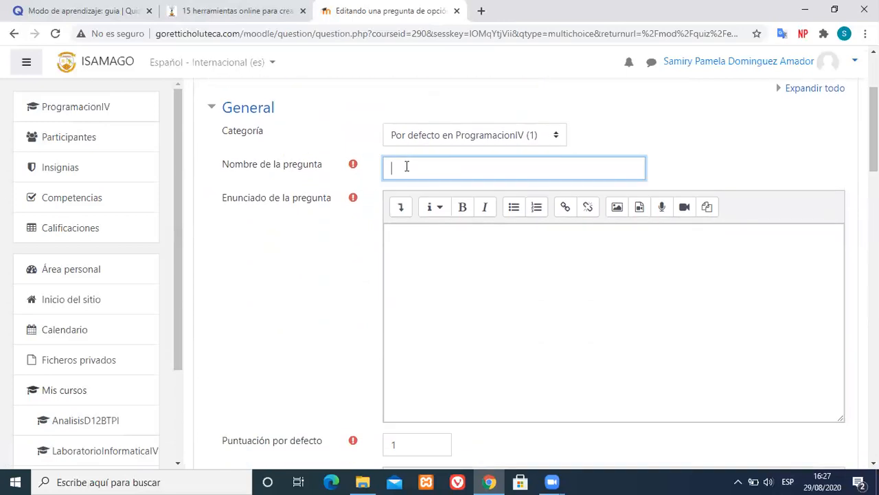
type("Pregunta N")
left_click(525, 278)
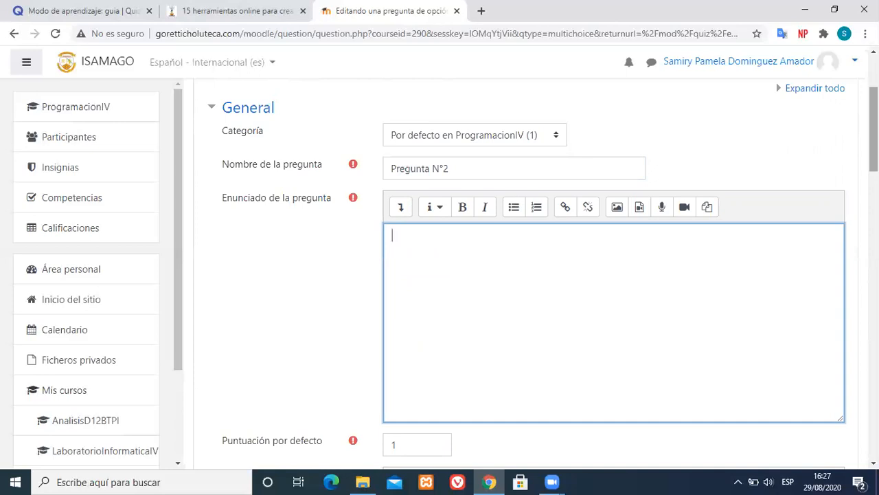
- Enter the question statement "Enumere características de un algoritmo:", correcting the spelling of "características"
scroll(874, 130, "down", 2)
scroll(874, 137, "up", 1)
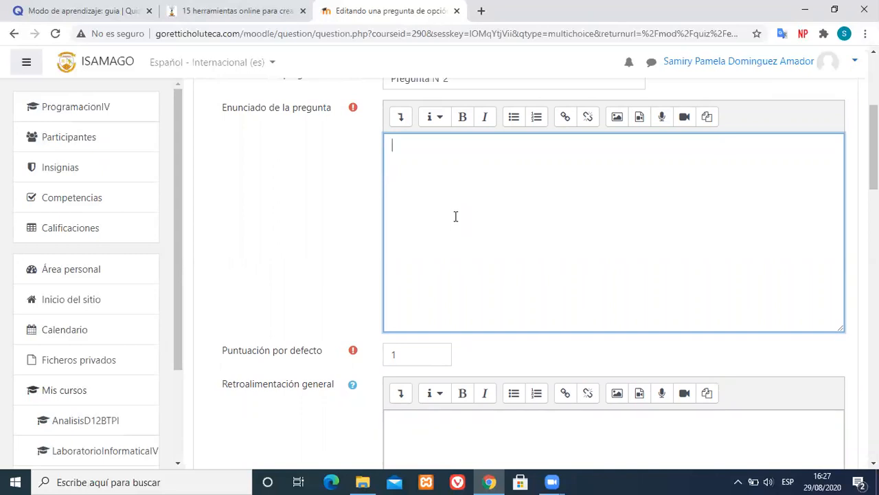
type("Enumere caracteris")
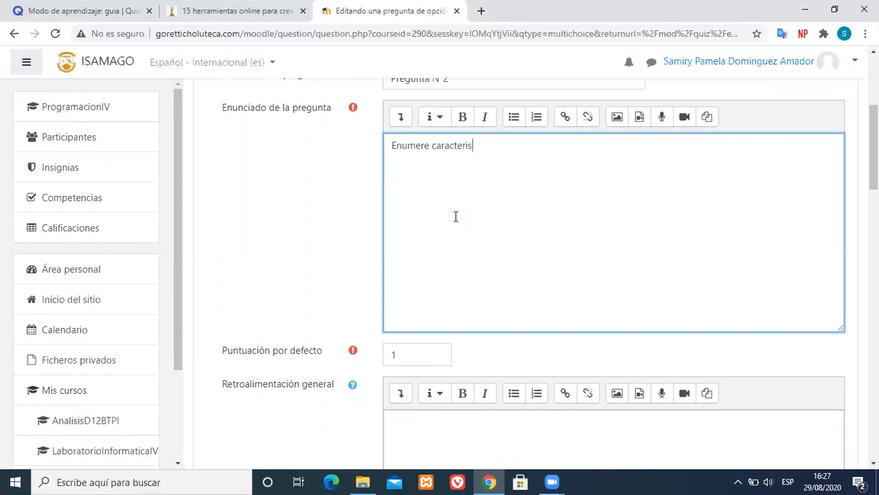
type("ticas de un")
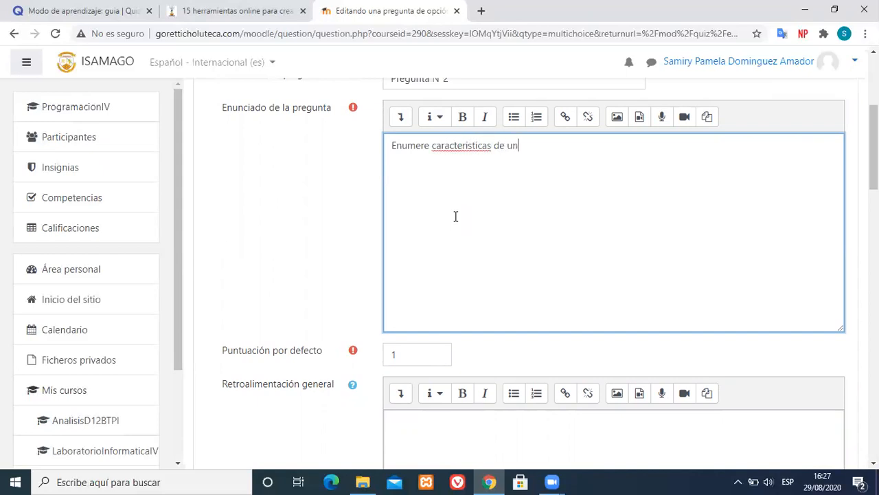
type(" algoritm")
type("o:")
right_click(465, 148)
left_click(506, 157)
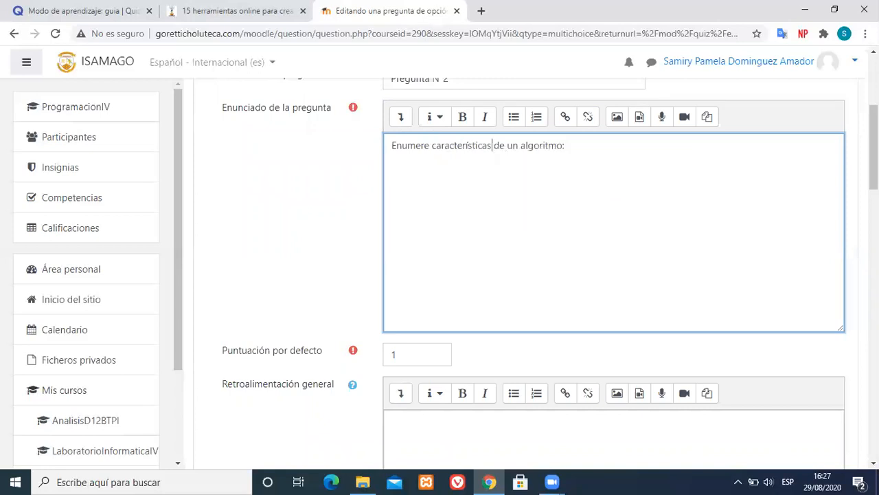
scroll(275, 240, "up", 2)
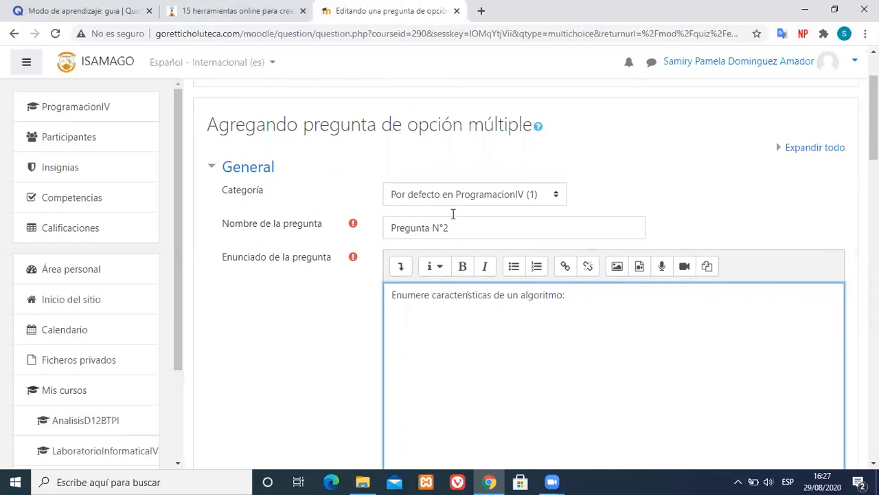
left_click(489, 302)
- Set the default score (Puntuación por defecto) of Pregunta N°2 to 5
left_click_drag(873, 117, 874, 173)
left_click(405, 232)
left_click_drag(405, 231, 384, 230)
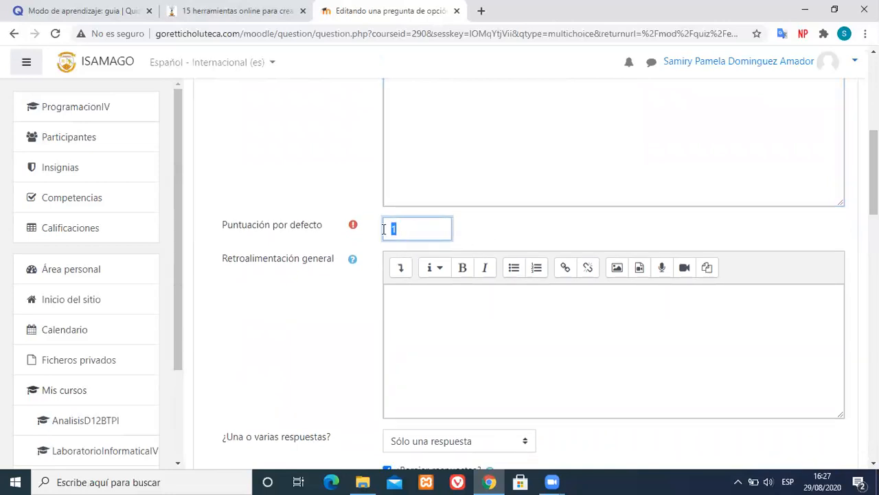
left_click_drag(874, 172, 874, 199)
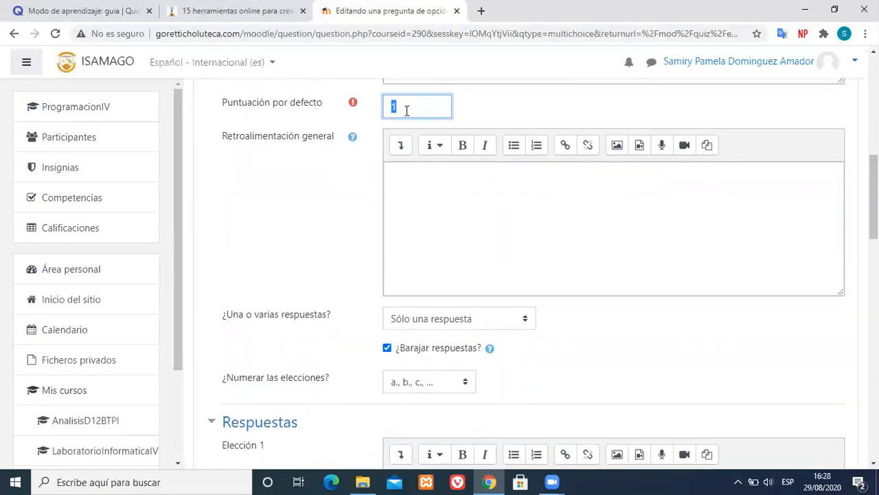
type("5")
- Compare the options for one or several answers and choose Se permiten varias respuestas
scroll(543, 275, "down", 2)
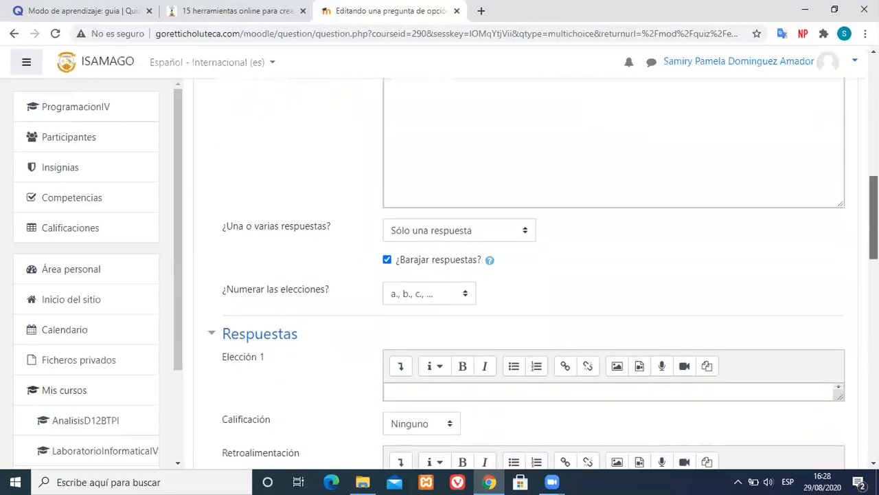
left_click_drag(874, 222, 873, 225)
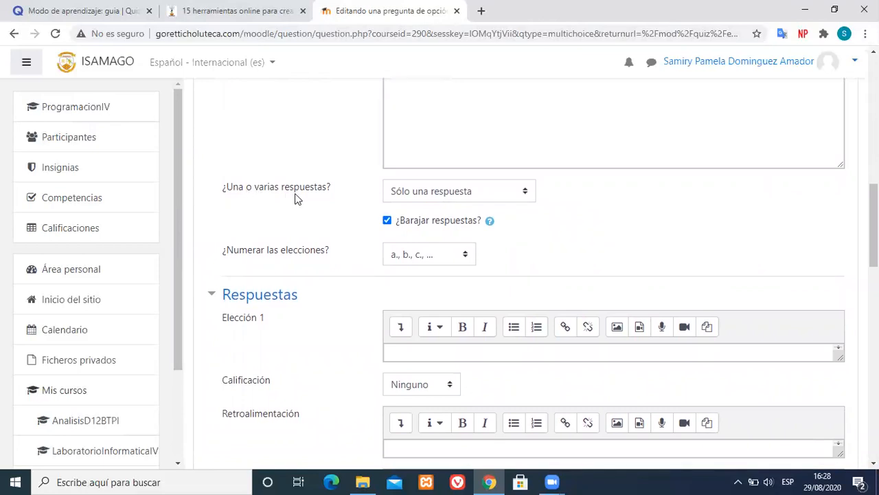
left_click(434, 200)
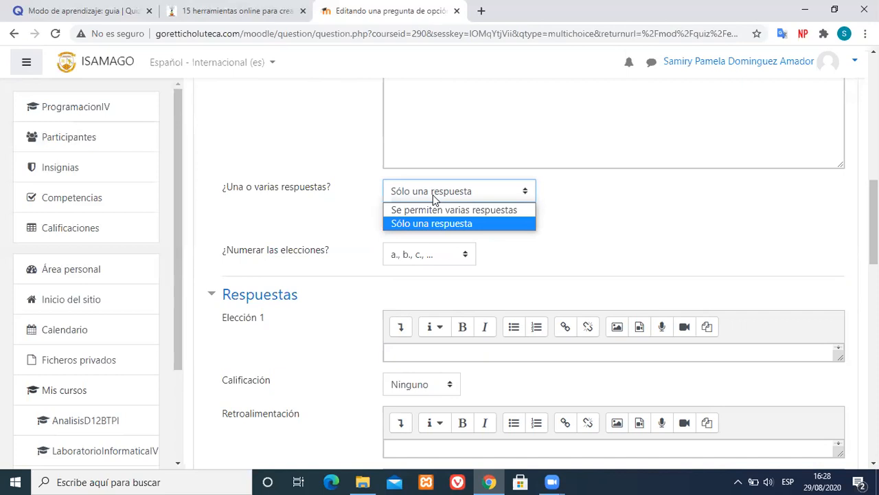
left_click(415, 224)
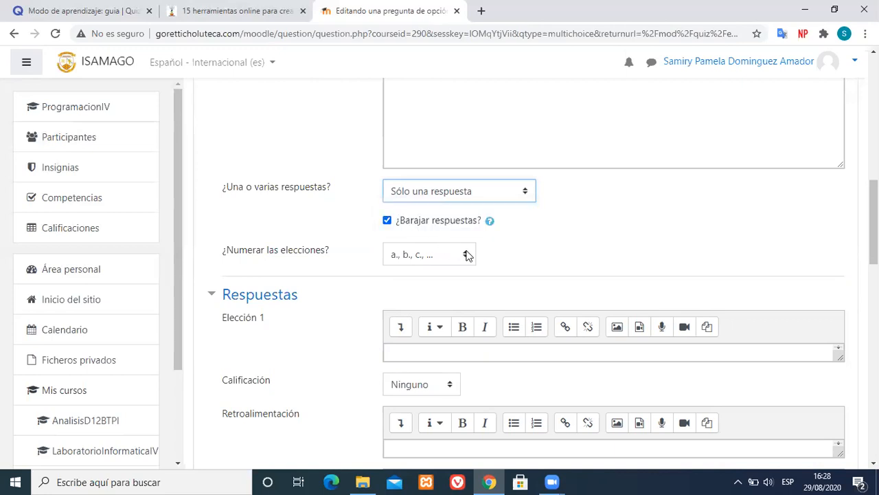
left_click(530, 193)
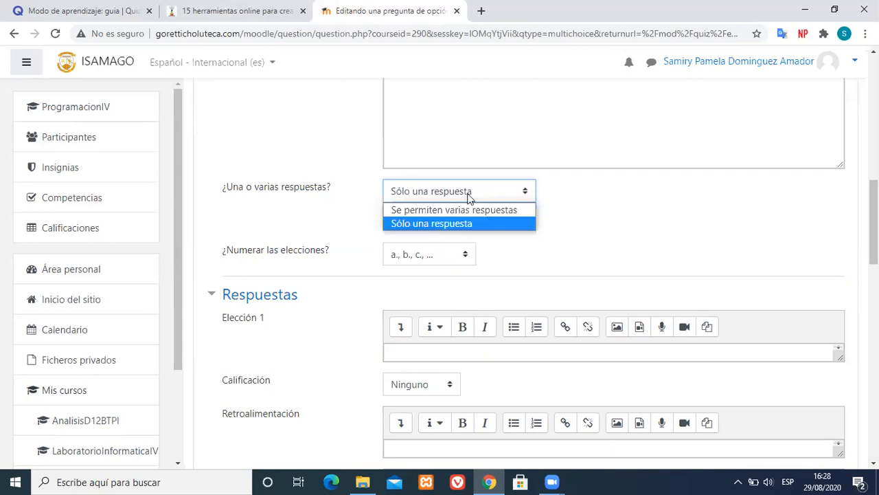
left_click(437, 211)
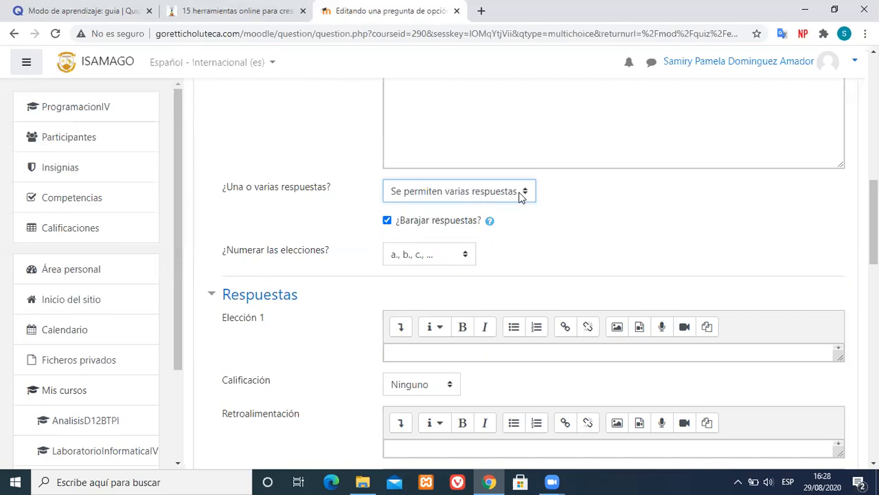
- Limit the question to Sólo una respuesta and number its choices as a., b., c., ..
scroll(873, 227, "down", 1)
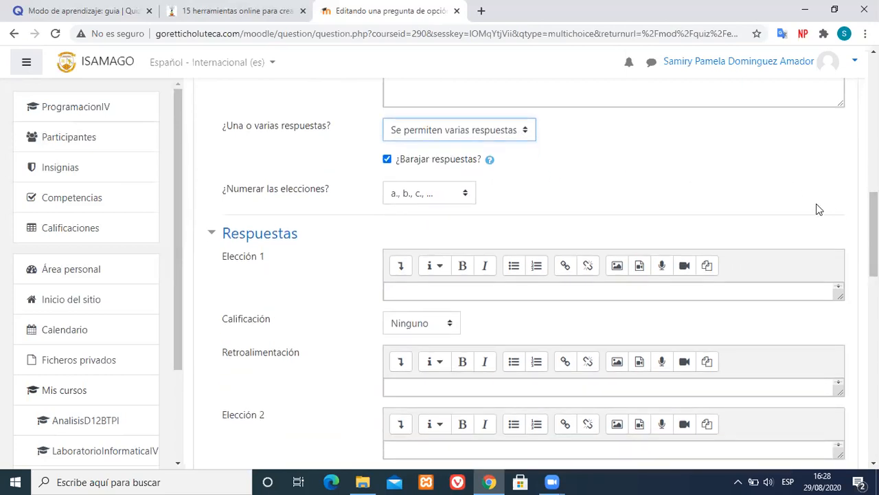
left_click(526, 132)
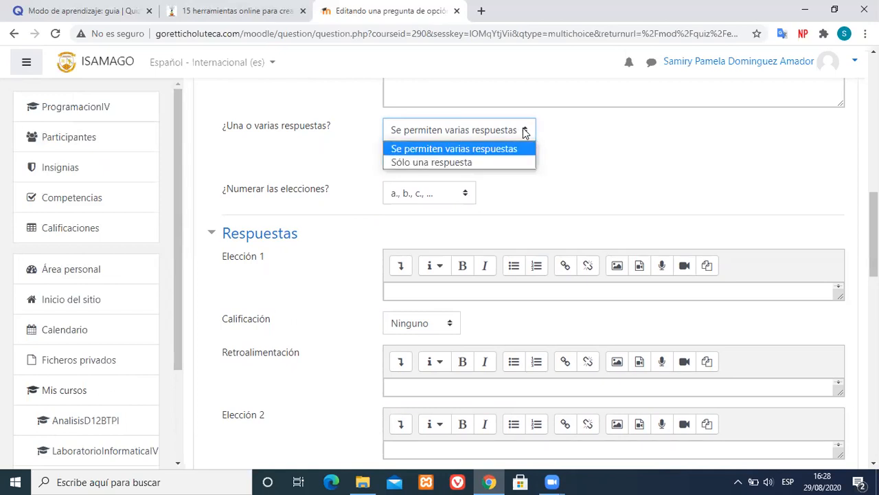
left_click(405, 164)
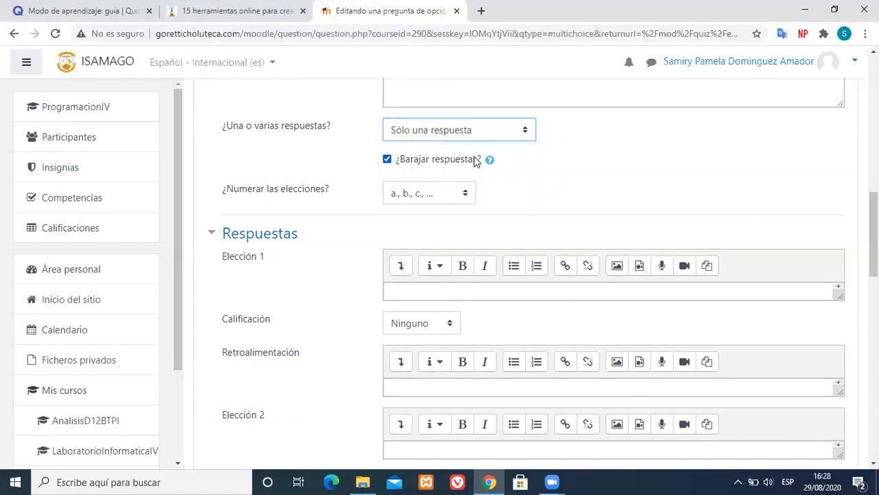
left_click(465, 193)
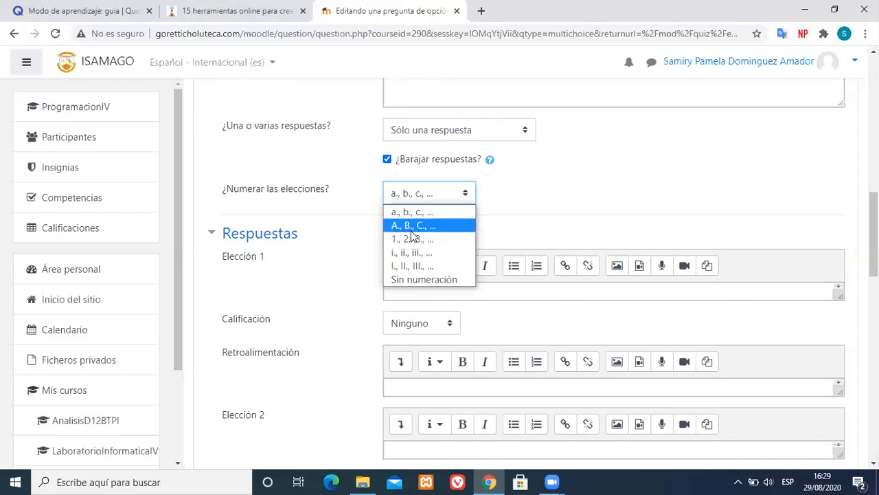
left_click(407, 212)
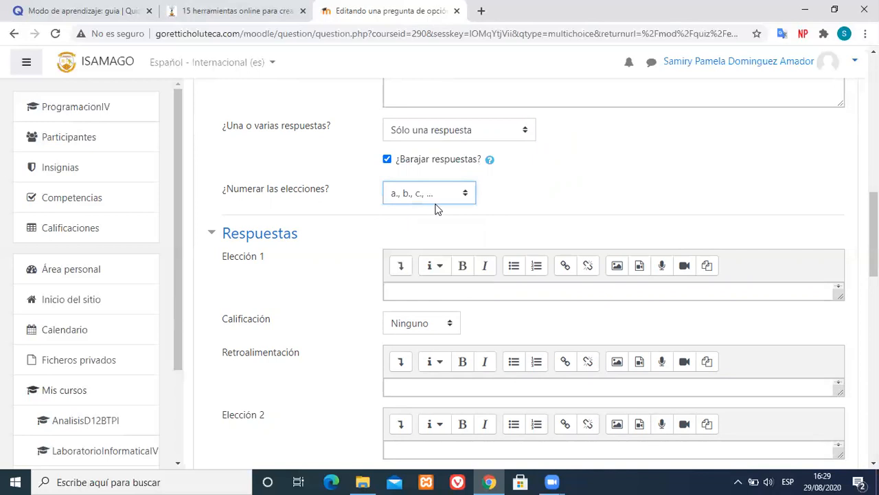
- Change the numbering of the question's choices to A., B., C., ..
left_click(433, 199)
left_click(422, 225)
left_click_drag(874, 234, 874, 252)
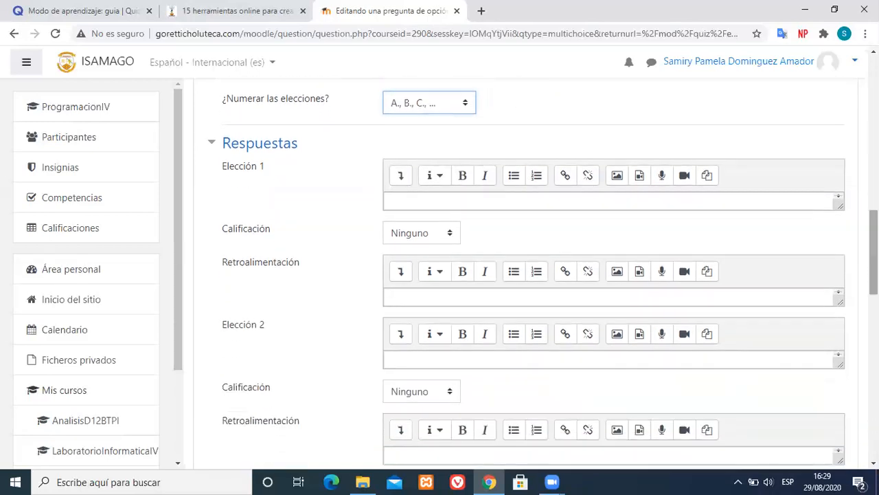
- Enter "Eficaz" as Elección 1 and set its grade (Calificación) to 100%
left_click(469, 200)
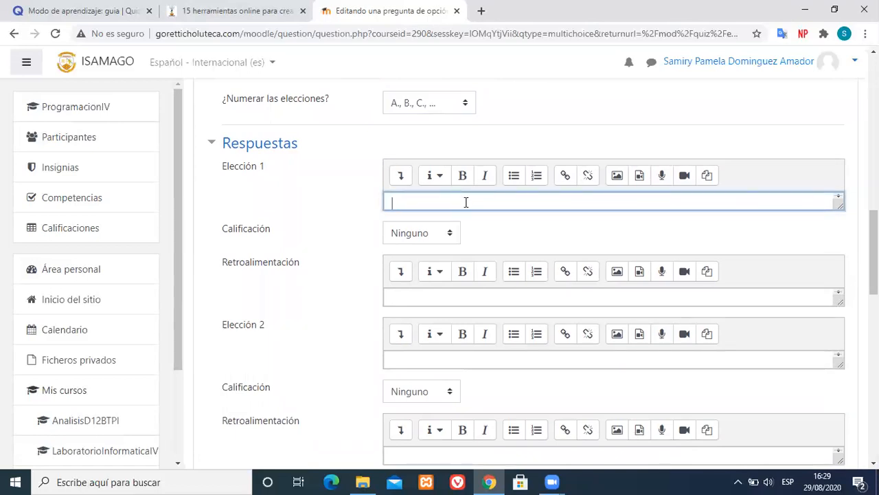
type("Eficaz")
left_click(440, 236)
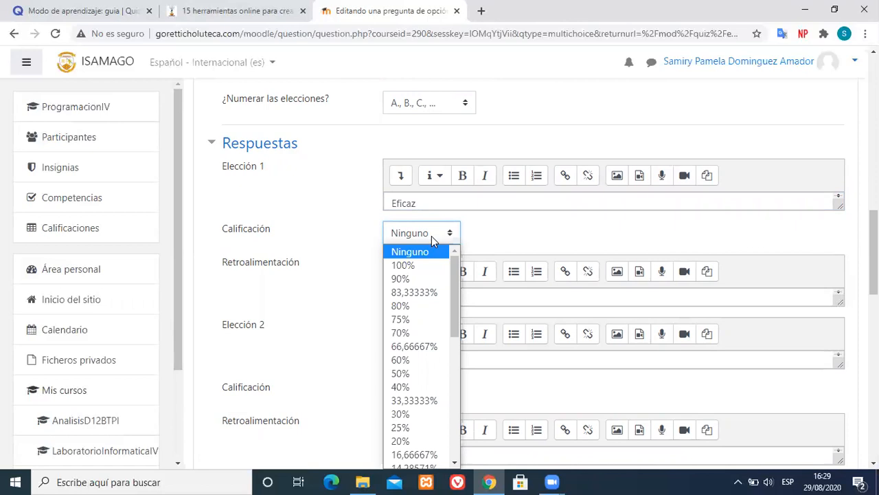
left_click(403, 266)
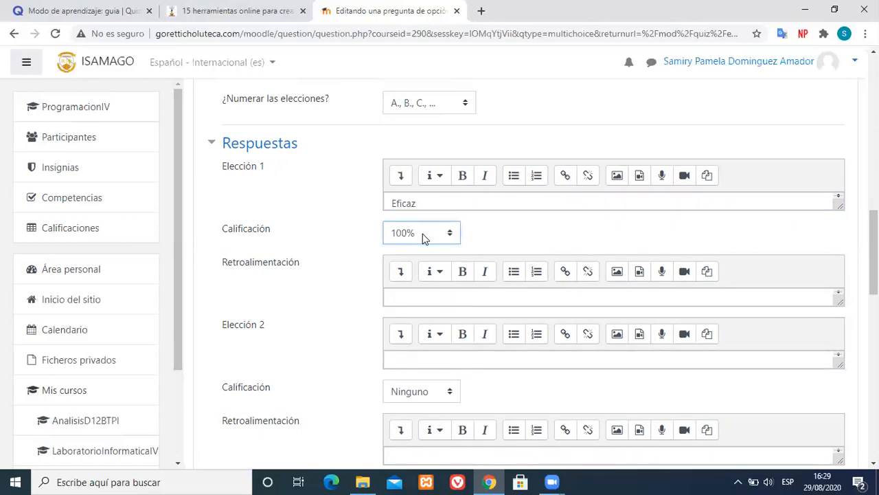
- Review the one-or-several-answers setting against the first choice and the remaining answer fields
scroll(448, 227, "up", 2)
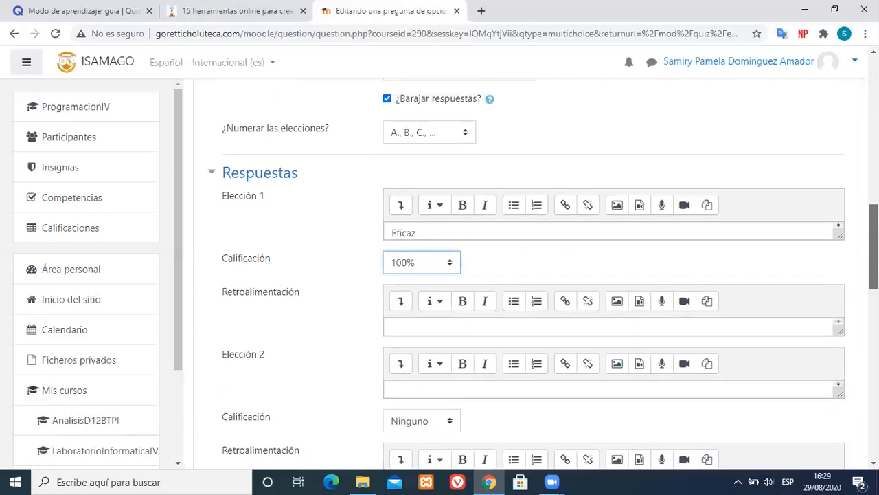
left_click(468, 161)
left_click(468, 160)
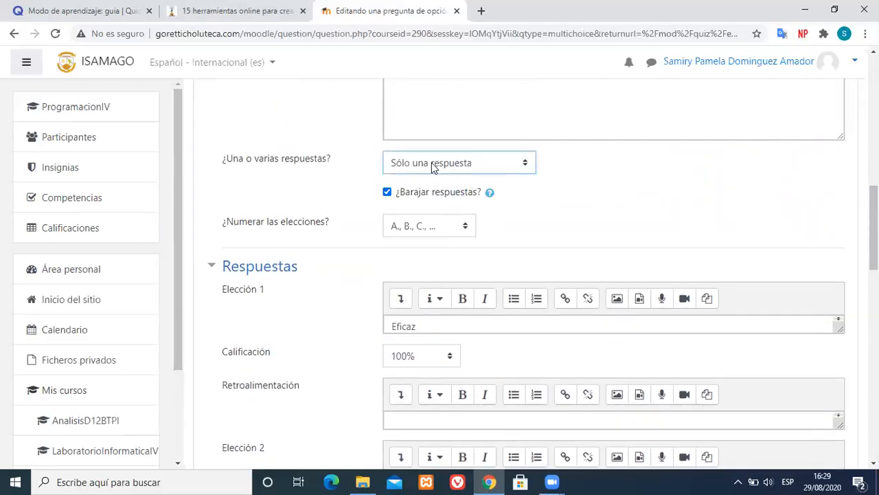
scroll(436, 169, "down", 5)
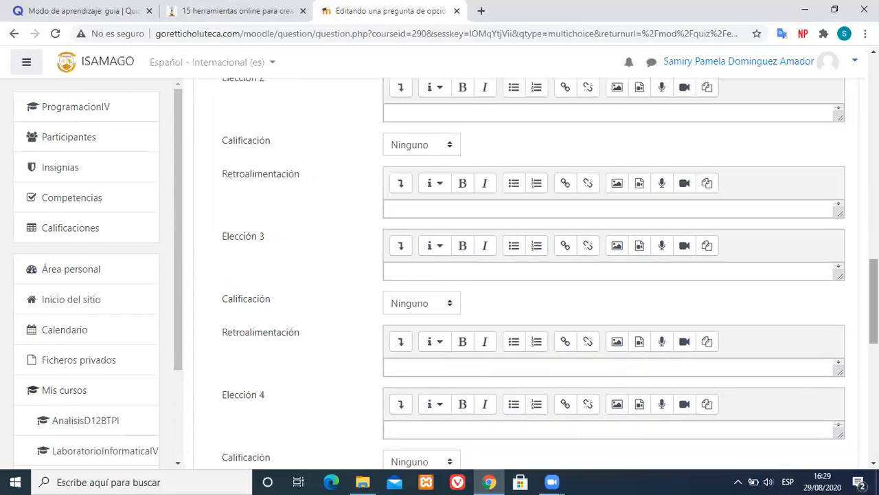
scroll(436, 169, "up", 3)
scroll(854, 233, "up", 2)
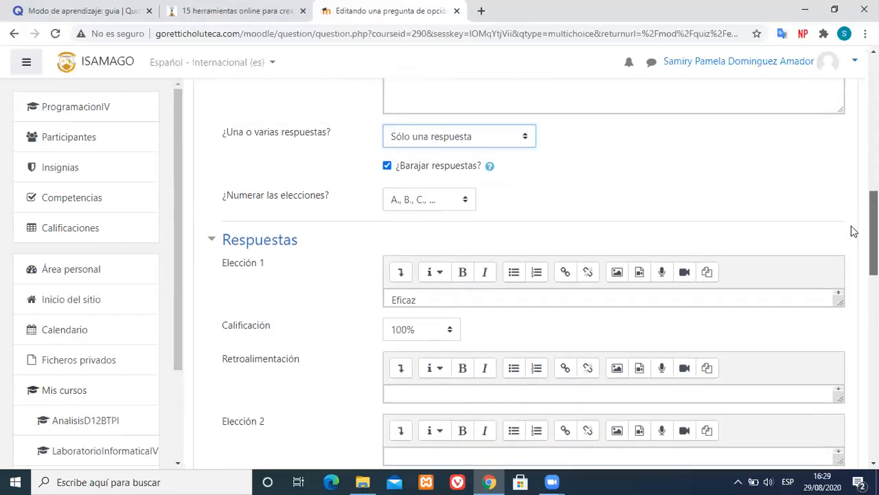
scroll(854, 232, "down", 1)
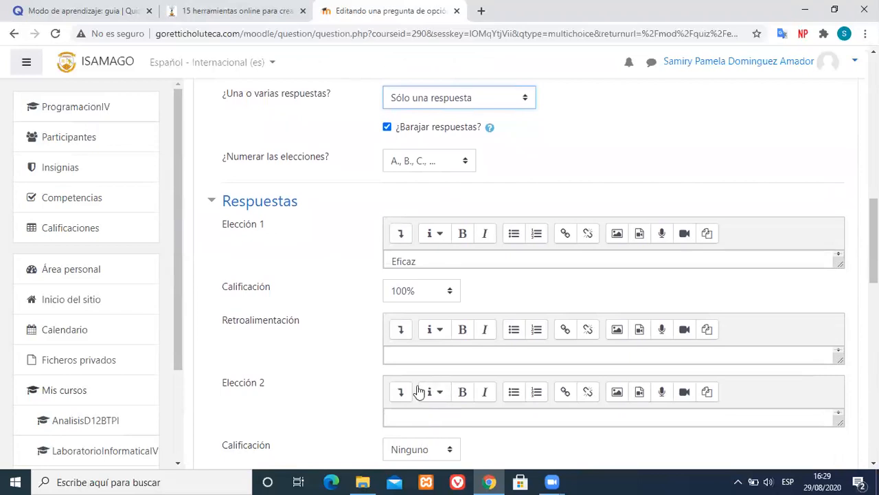
left_click_drag(421, 263, 354, 267)
left_click(442, 261)
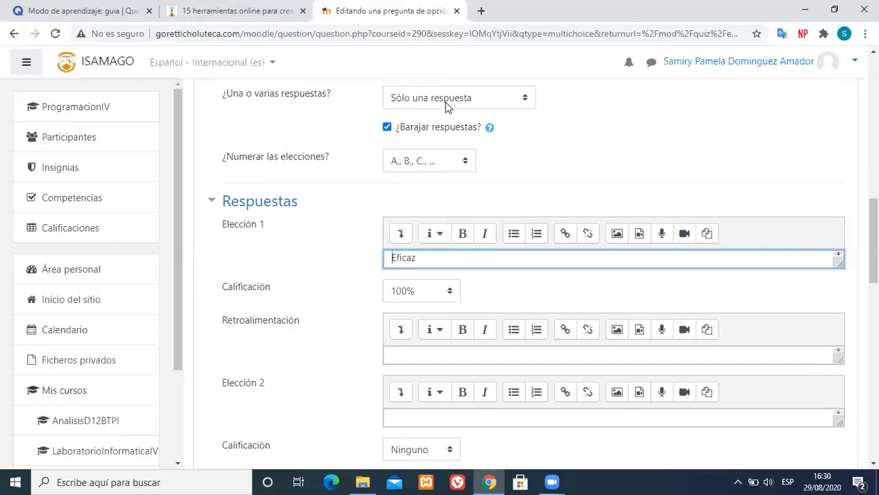
scroll(874, 241, "down", 1)
left_click_drag(874, 255, 874, 260)
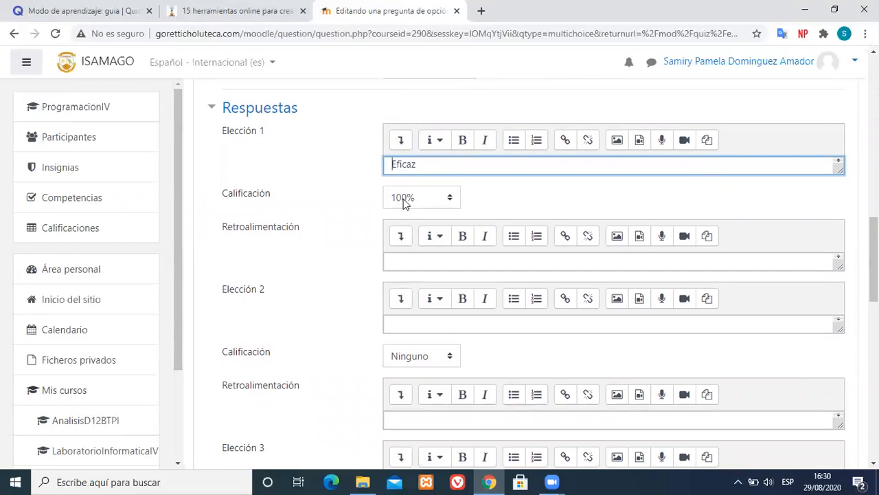
- Enter "Automatizado" as the text of Elección 2
left_click(409, 324)
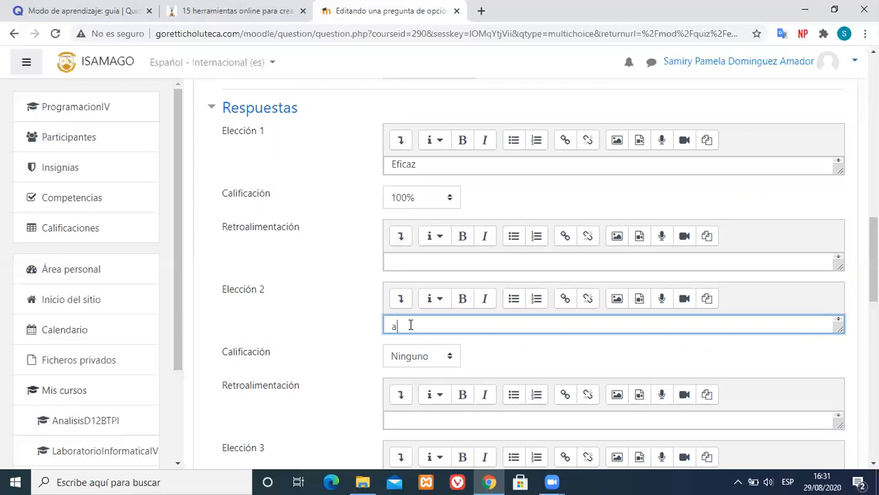
type("Automat")
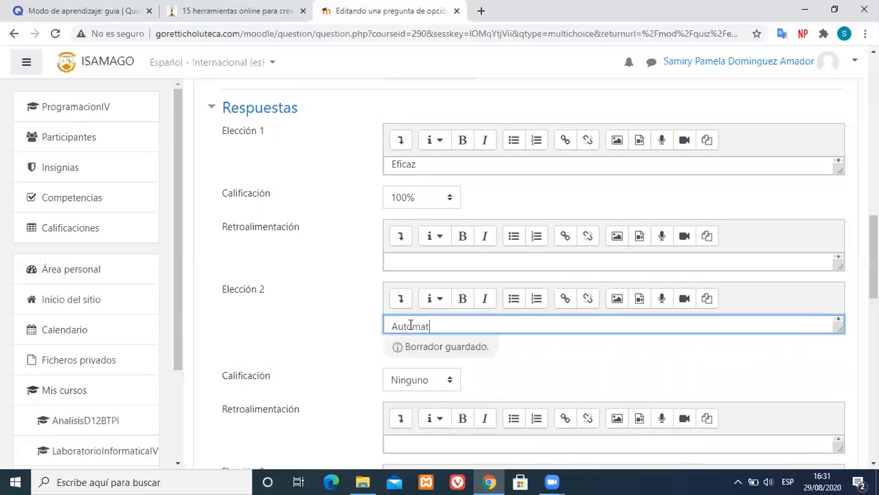
type("izado")
right_click(515, 342)
- Set the grade (Calificación) of Elección 2 to -100%
left_click(447, 382)
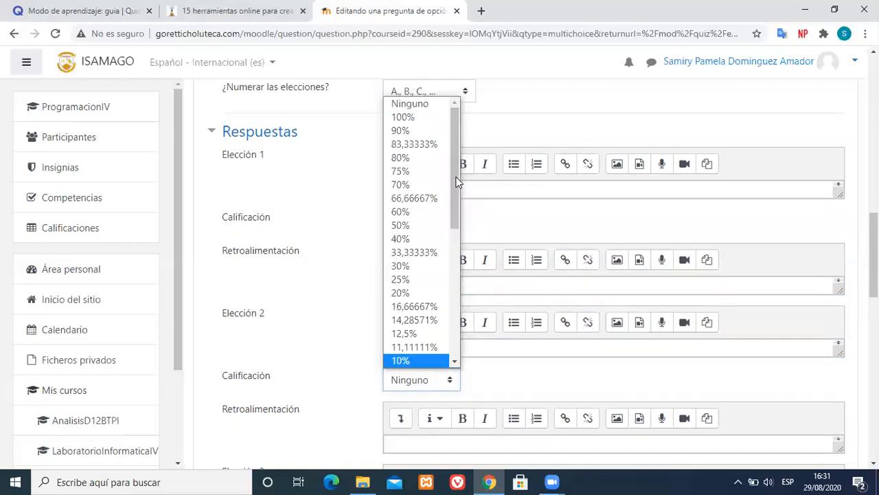
scroll(463, 310, "down", 1)
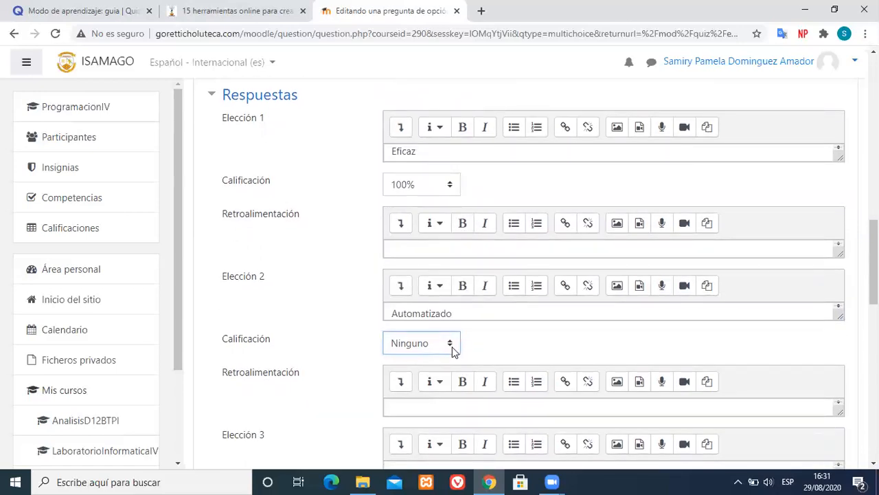
left_click(454, 348)
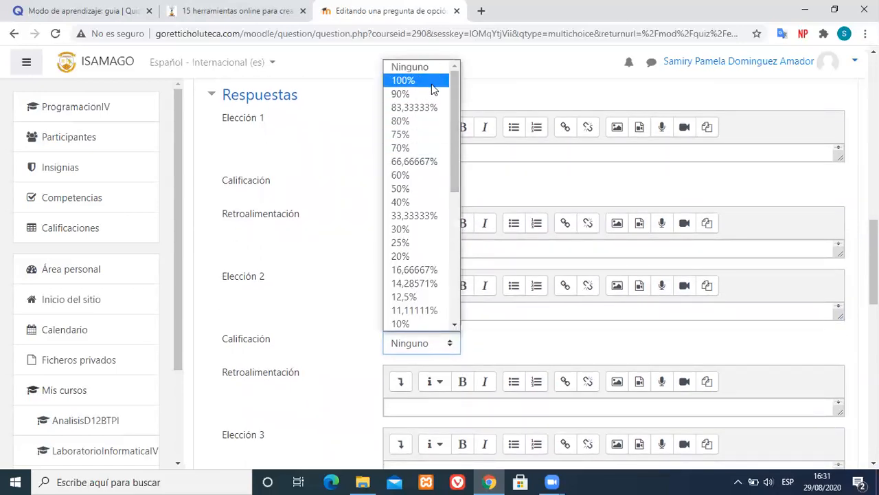
left_click_drag(455, 104, 488, 269)
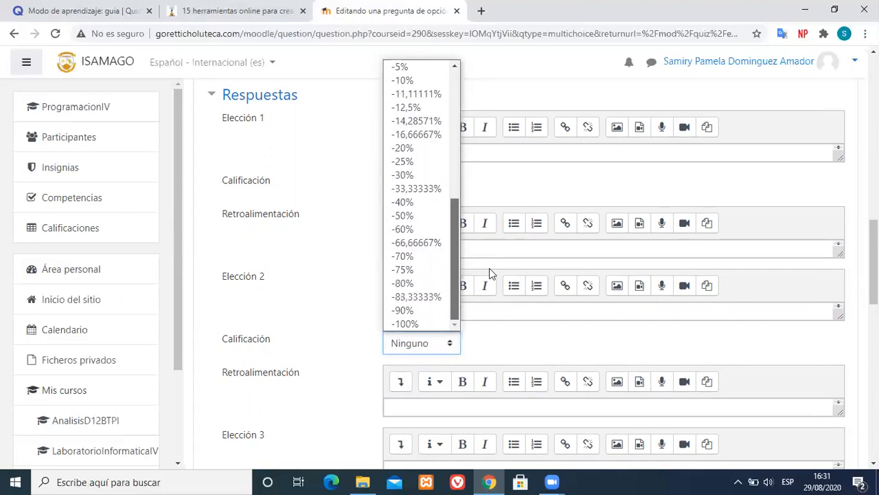
left_click_drag(470, 239, 458, 284)
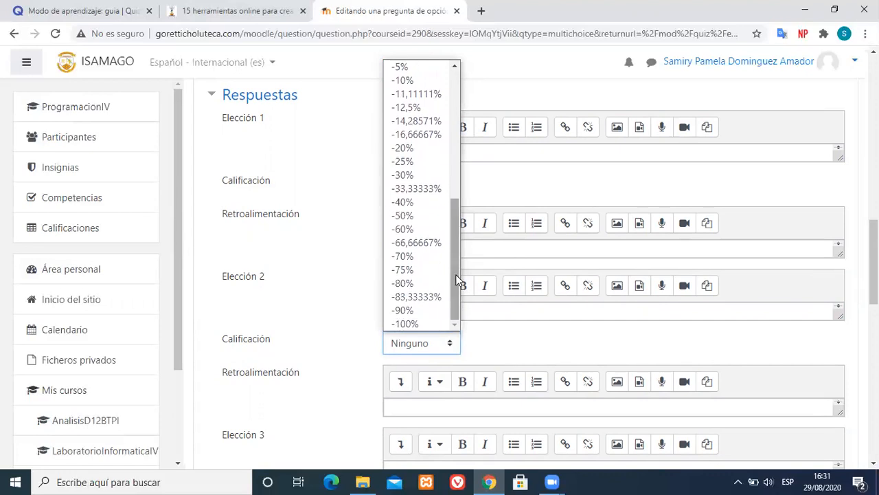
left_click(404, 324)
- Examine the percentages available as grades for Elección 1 and Elección 2, keeping 100% and -100%
left_click(457, 343)
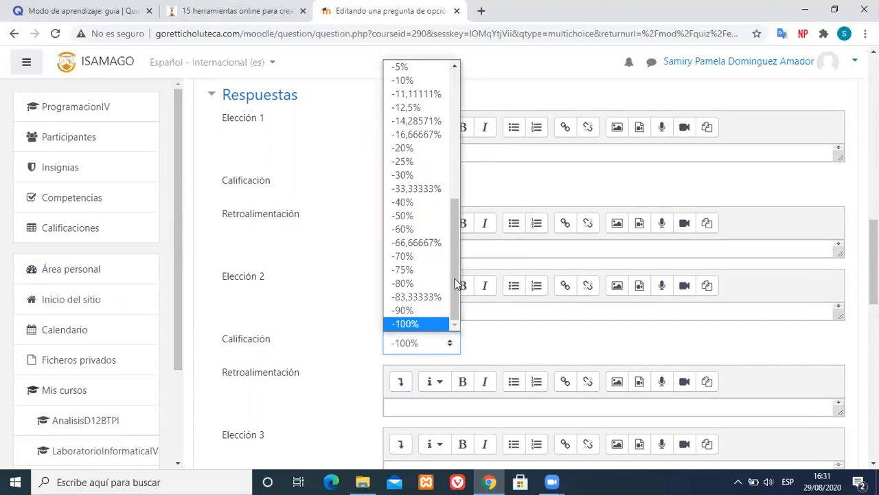
left_click_drag(454, 247, 454, 206)
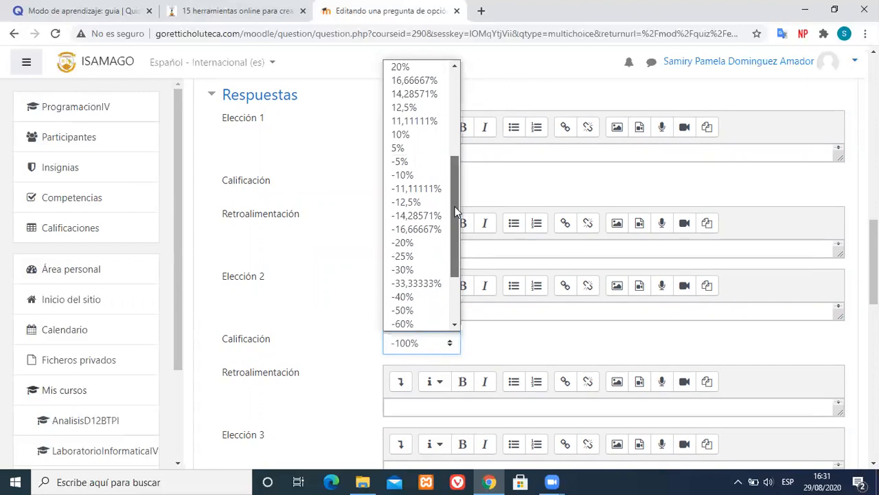
left_click_drag(455, 206, 457, 284)
left_click(419, 320)
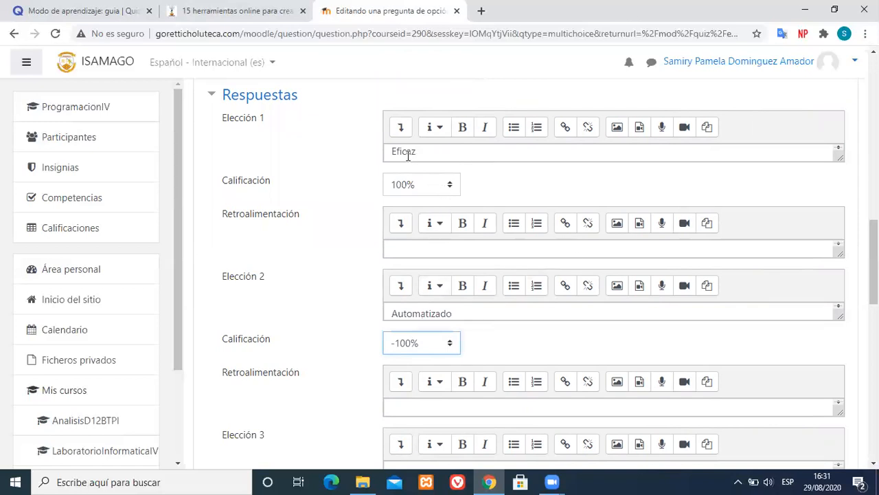
left_click(446, 189)
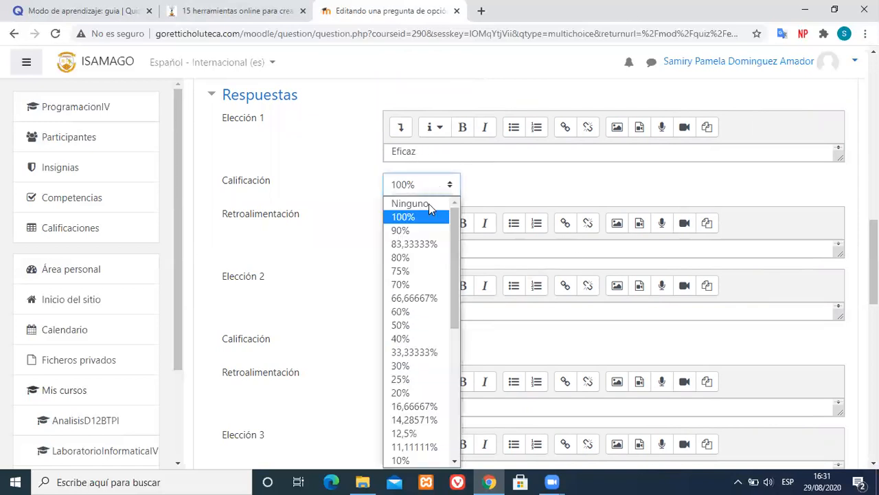
left_click(412, 217)
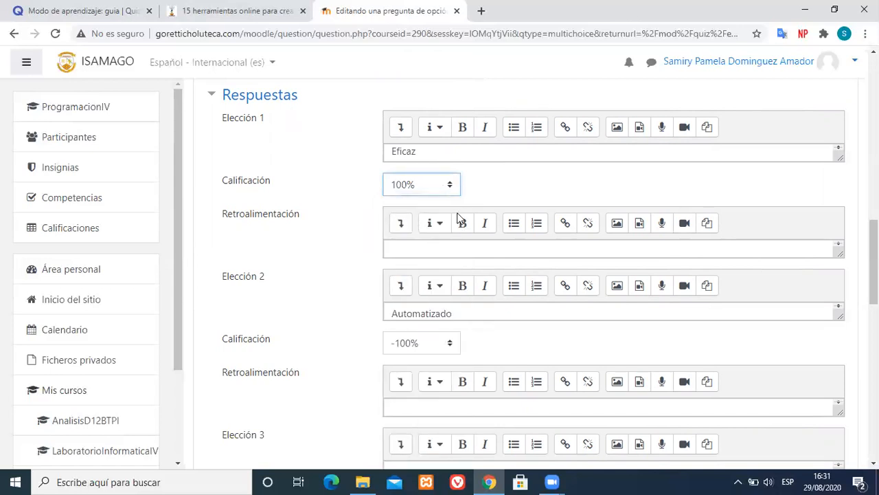
left_click(451, 343)
left_click(406, 324)
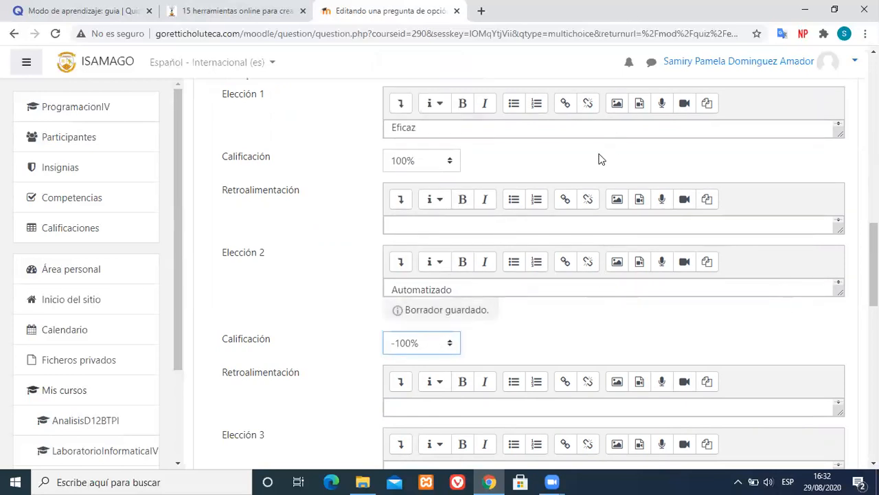
- Check the statement, answer settings and choices of Pregunta N°2, and save the question to the quiz
scroll(604, 178, "up", 5)
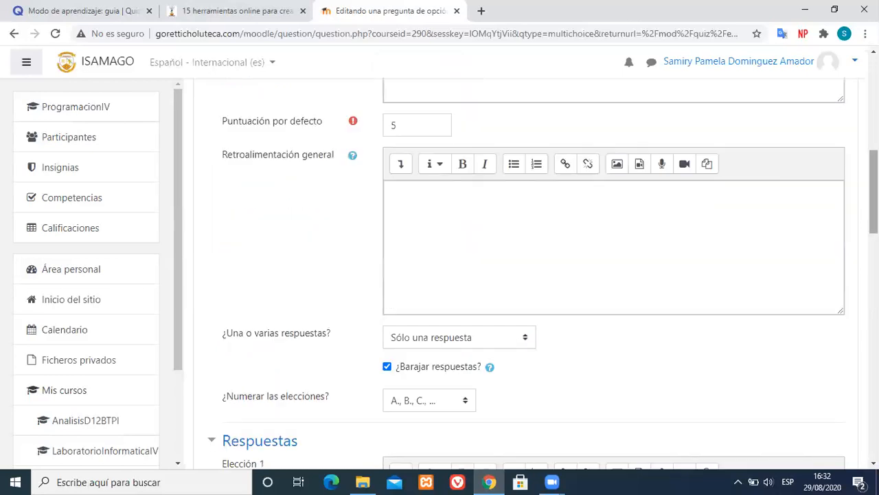
scroll(604, 179, "down", 2)
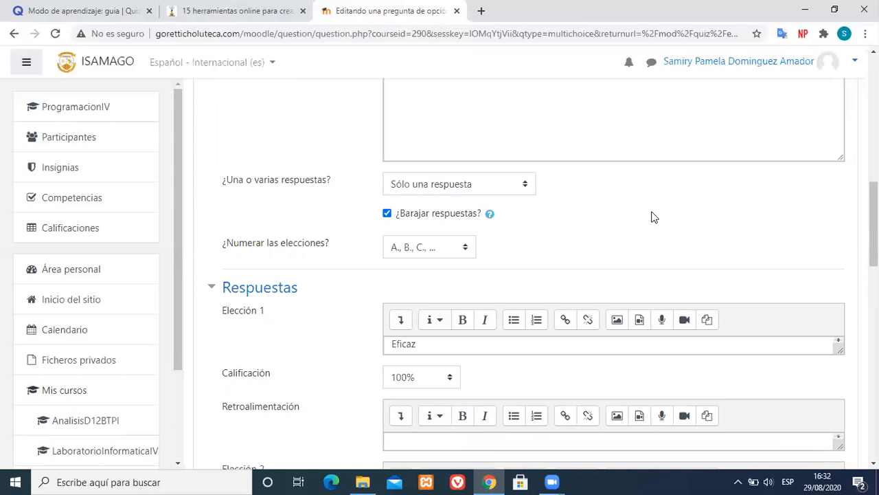
left_click_drag(874, 224, 857, 207)
scroll(841, 144, "up", 7)
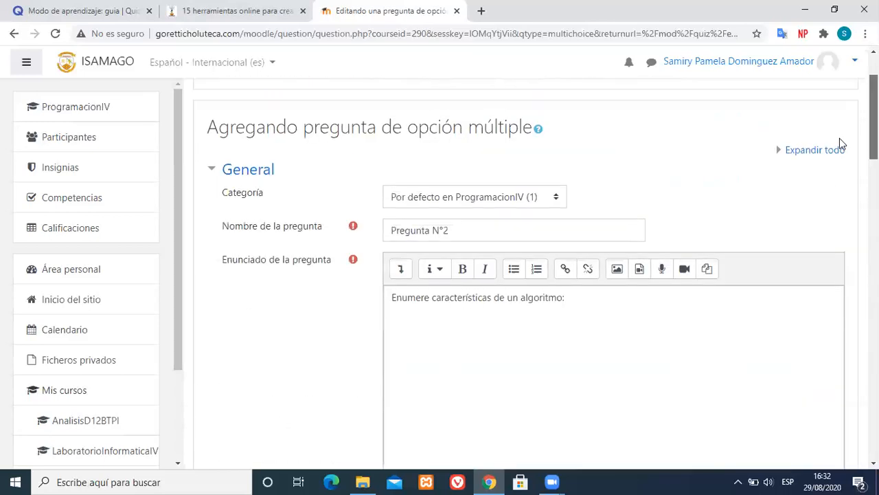
scroll(840, 138, "down", 8)
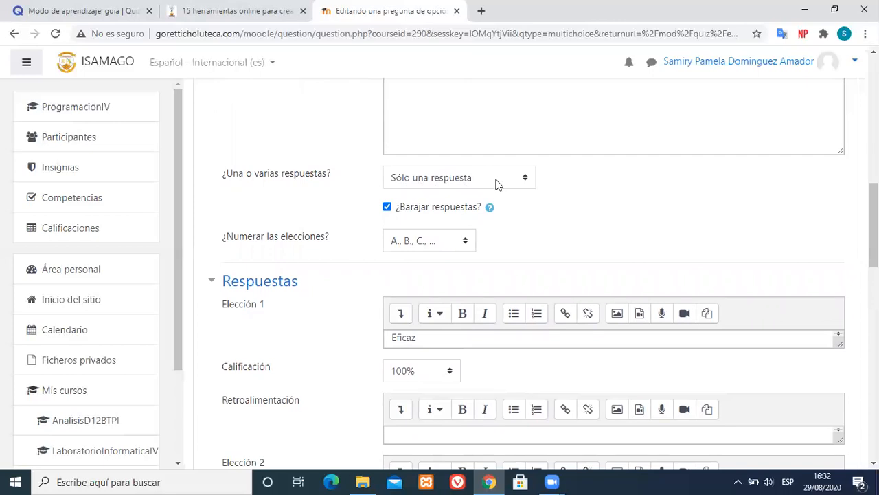
left_click_drag(874, 223, 873, 255)
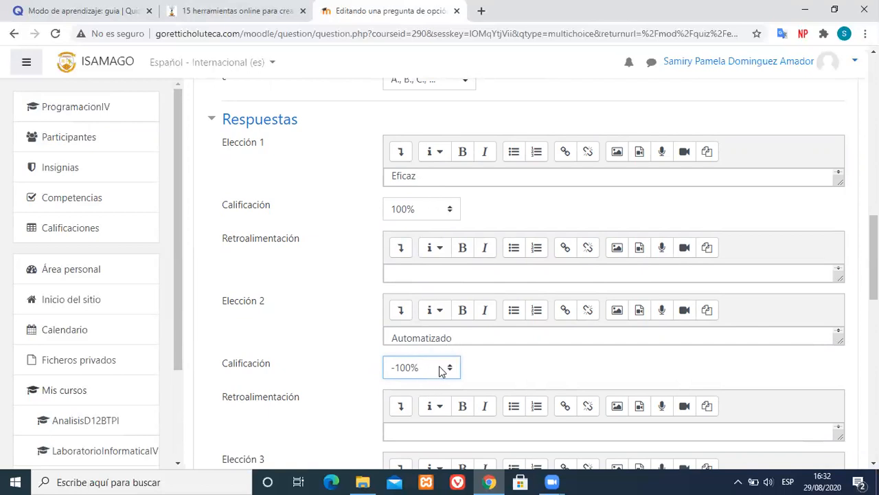
scroll(533, 273, "down", 9)
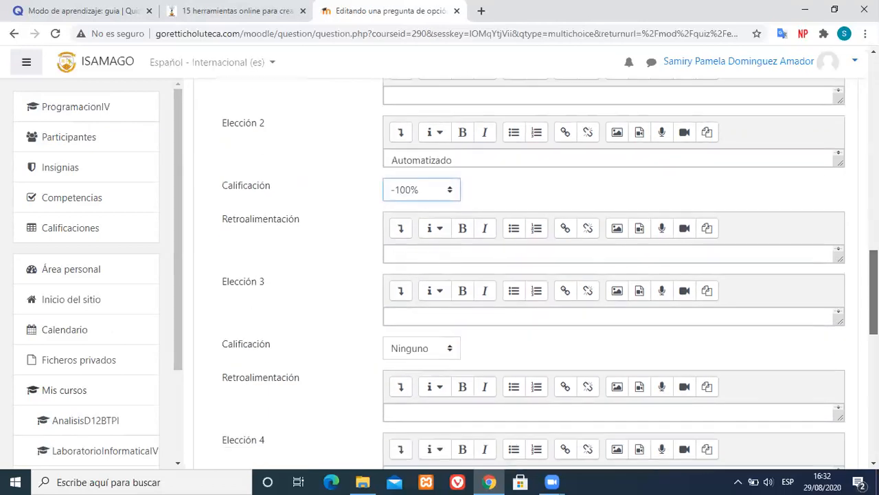
scroll(531, 378, "down", 3)
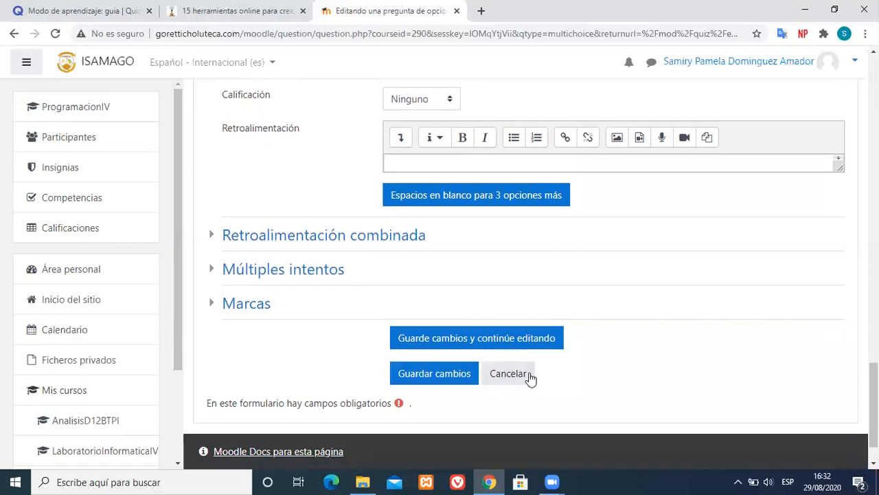
left_click(447, 380)
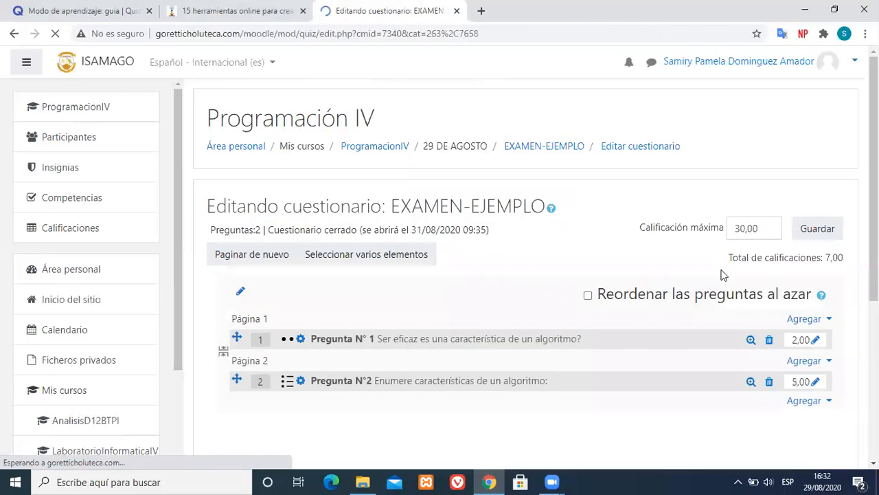
- Start a new Opción múltiple question after Pregunta N°2 in the EXAMEN-EJEMPLO quiz
left_click_drag(873, 178, 873, 218)
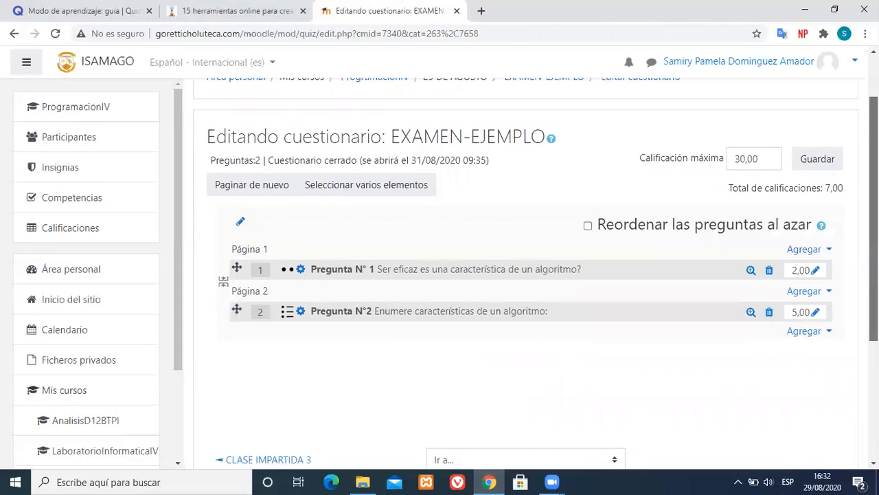
left_click(821, 331)
left_click(742, 354)
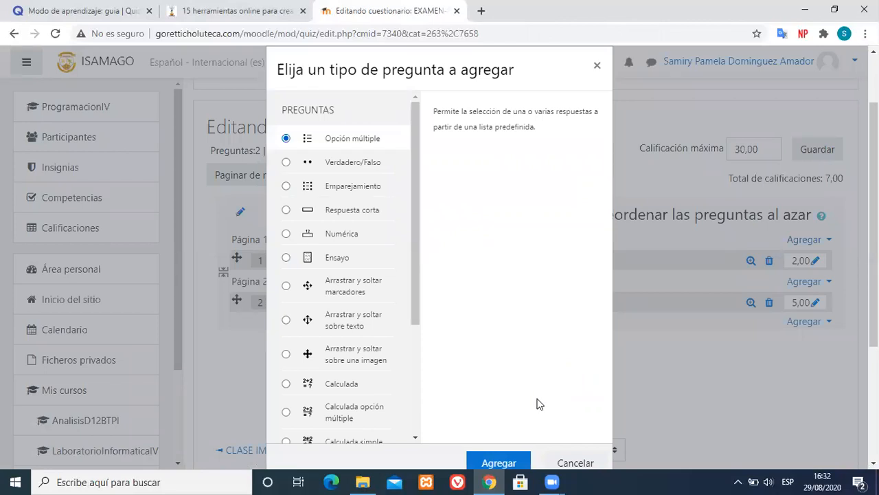
left_click(493, 462)
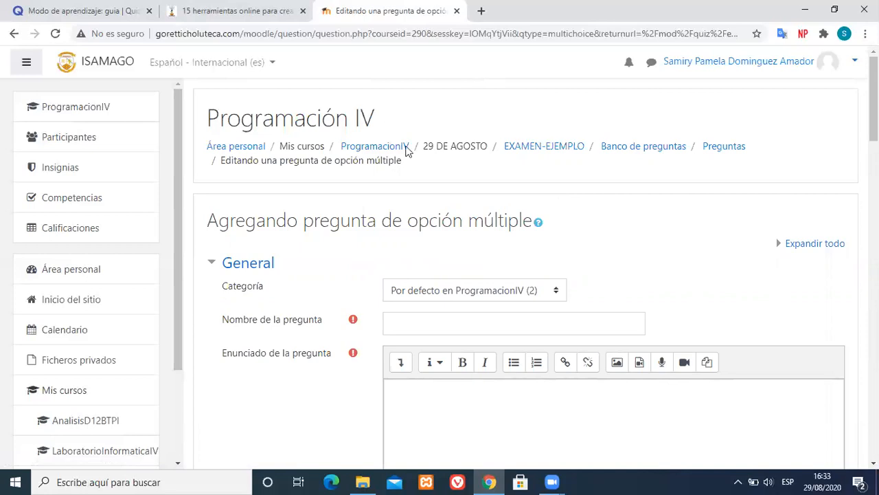
- Name the question "Pregunta N°3" and enter "Son dos tipos de proposiciones:" as its statement
left_click(406, 317)
type("Pregunta N°3")
scroll(670, 220, "down", 3)
left_click(530, 255)
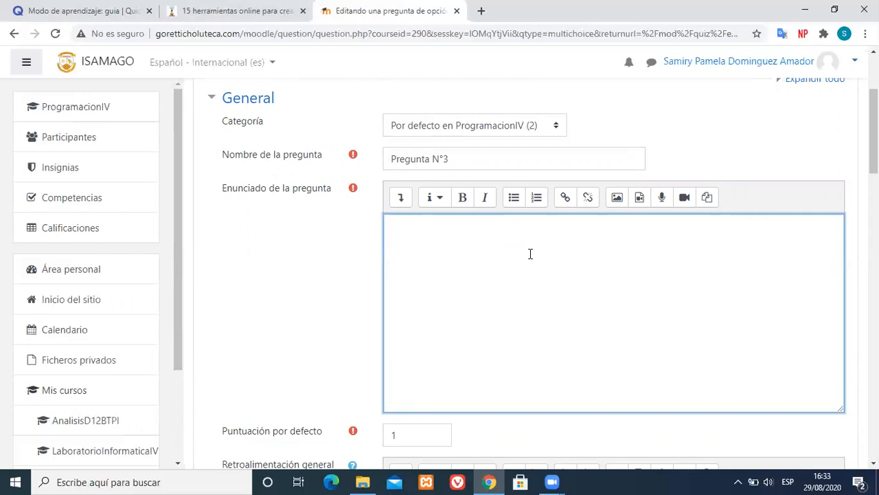
type("Son dos tipos de propos")
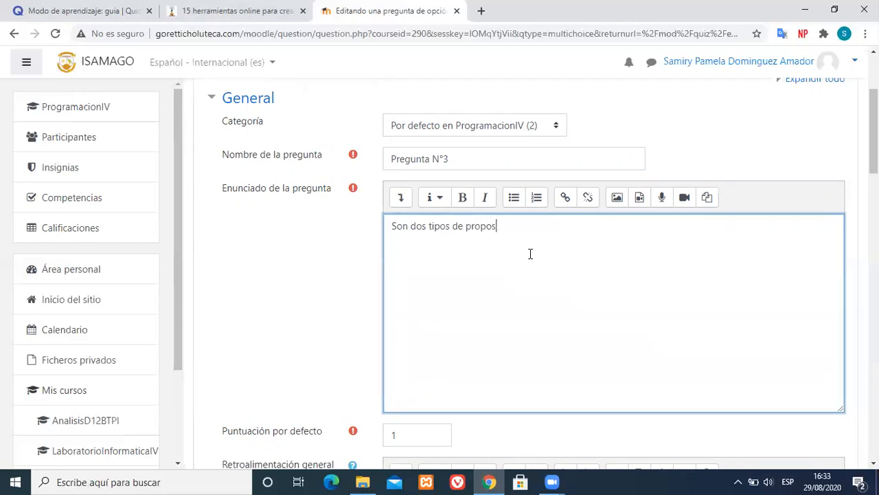
type("iciones:")
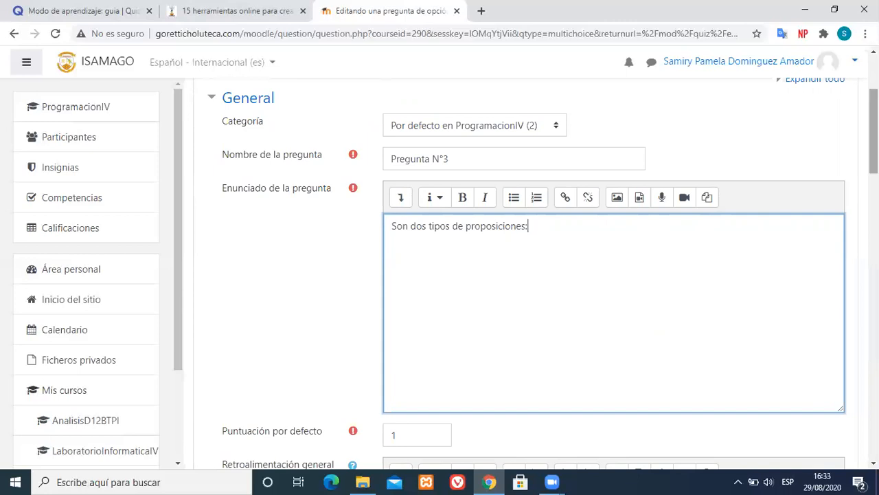
- Set the default score (Puntuación por defecto) of Pregunta N°3 to 5
scroll(543, 275, "down", 1)
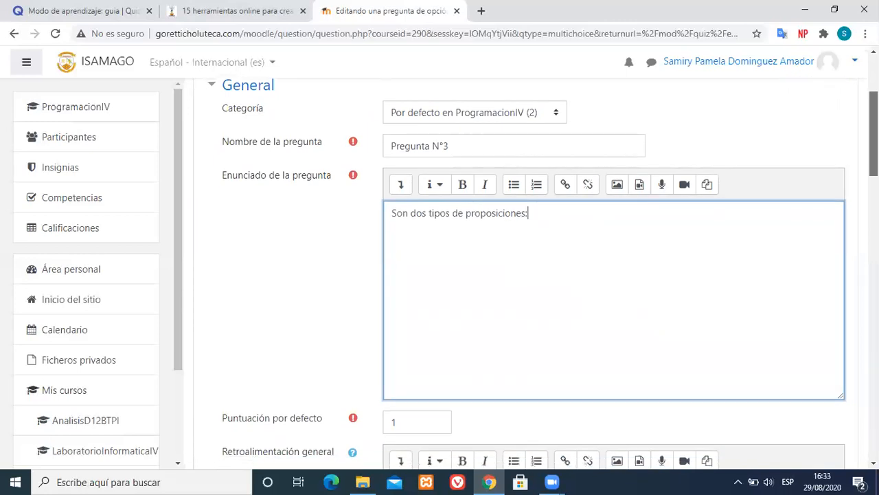
scroll(543, 275, "down", 2)
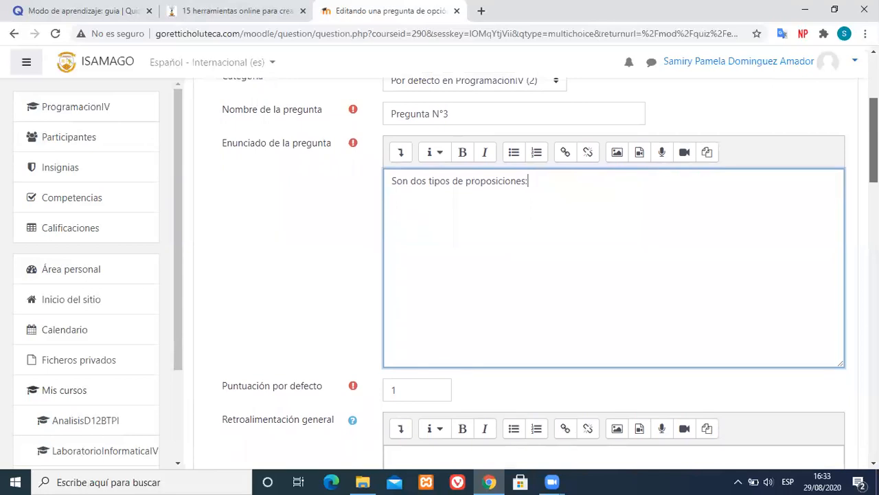
scroll(543, 275, "down", 1)
scroll(543, 275, "up", 3)
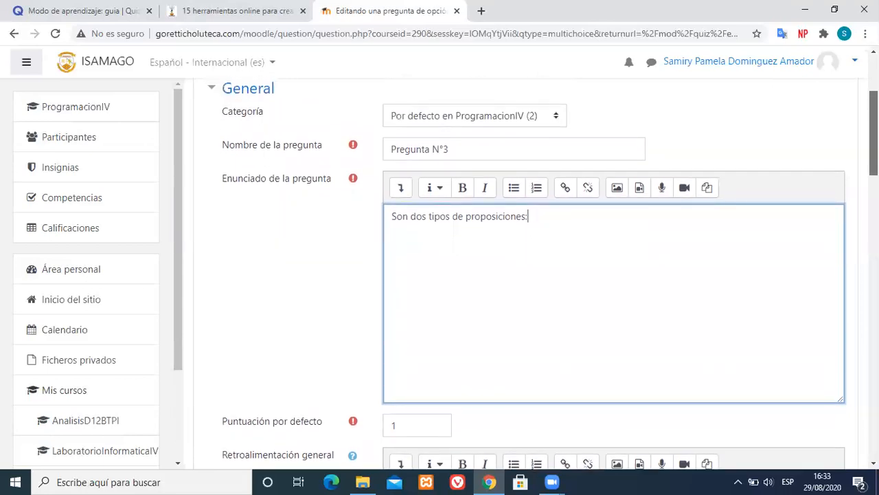
scroll(398, 227, "down", 3)
key("Tab")
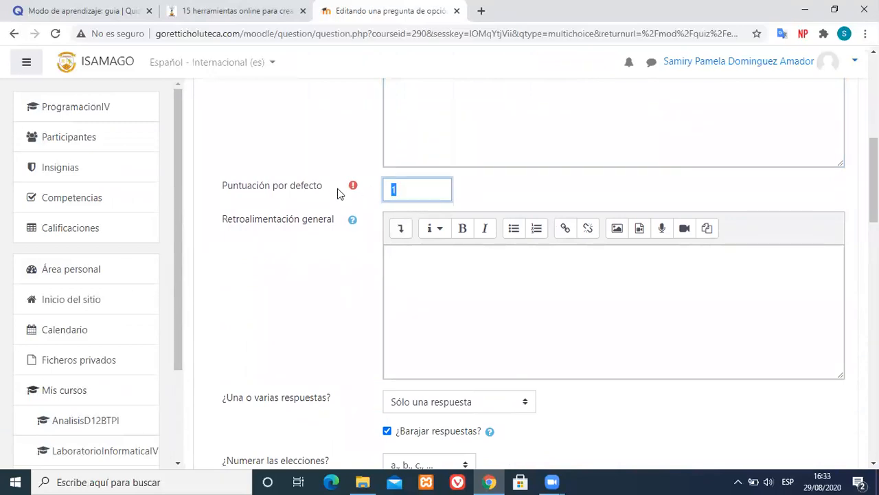
type("5")
- Allow several answers (Se permiten varias respuestas) and number the choices as 1., 2., 3
scroll(874, 180, "down", 1)
scroll(874, 180, "down", 1)
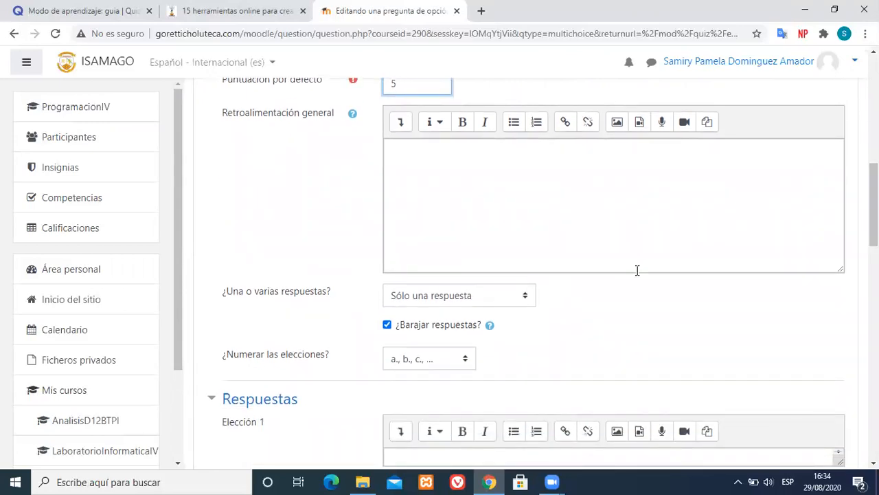
left_click(527, 298)
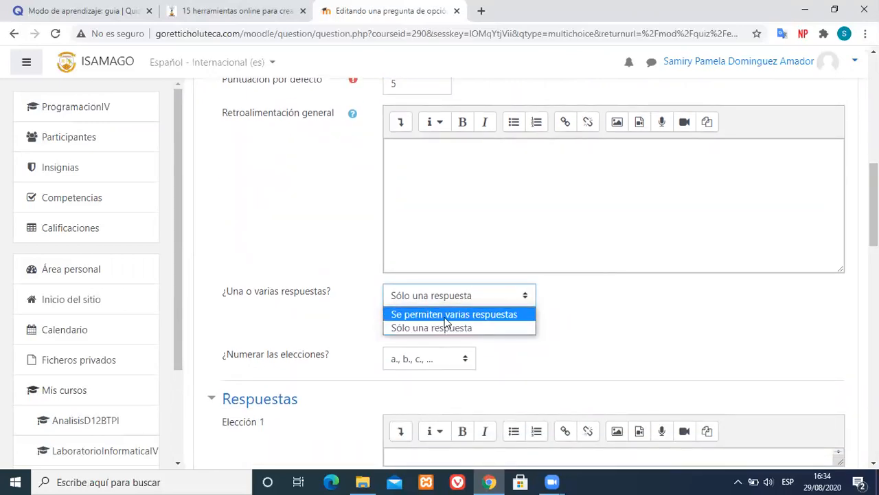
left_click(474, 314)
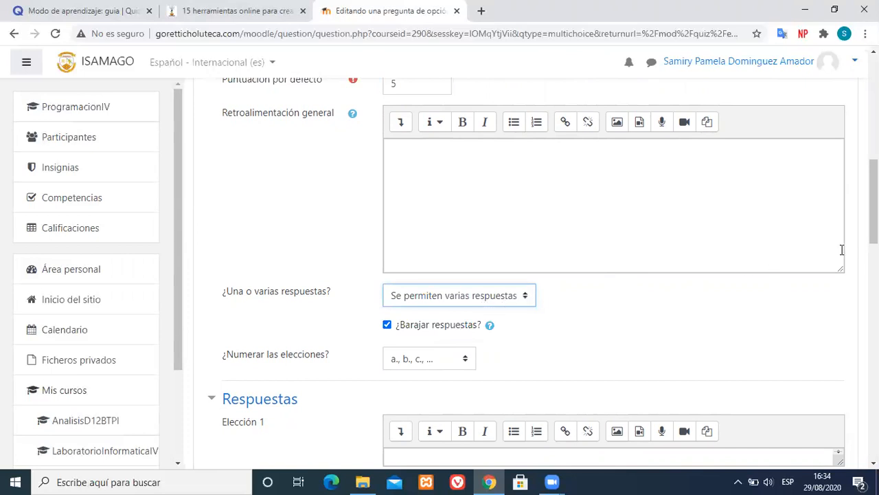
scroll(874, 206, "down", 4)
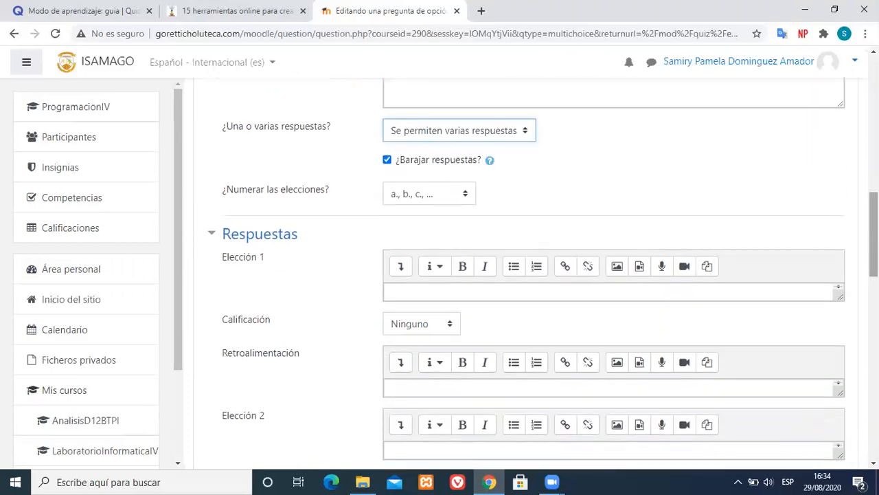
left_click(449, 195)
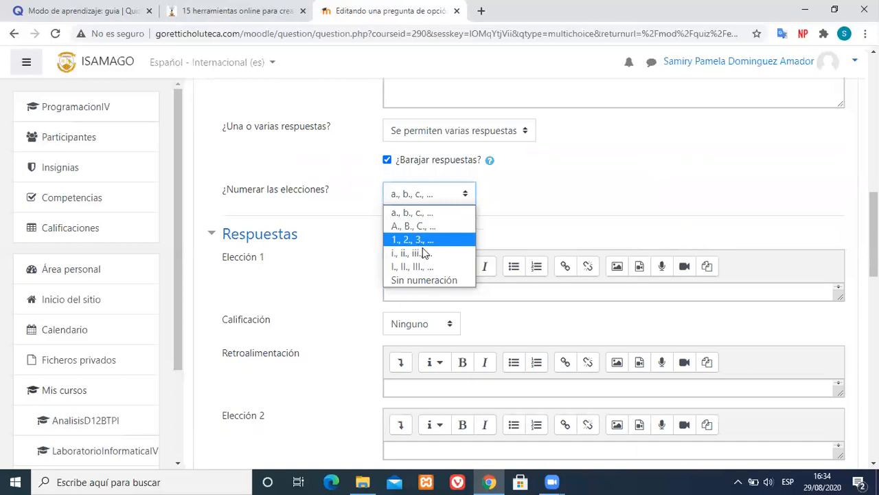
left_click(416, 241)
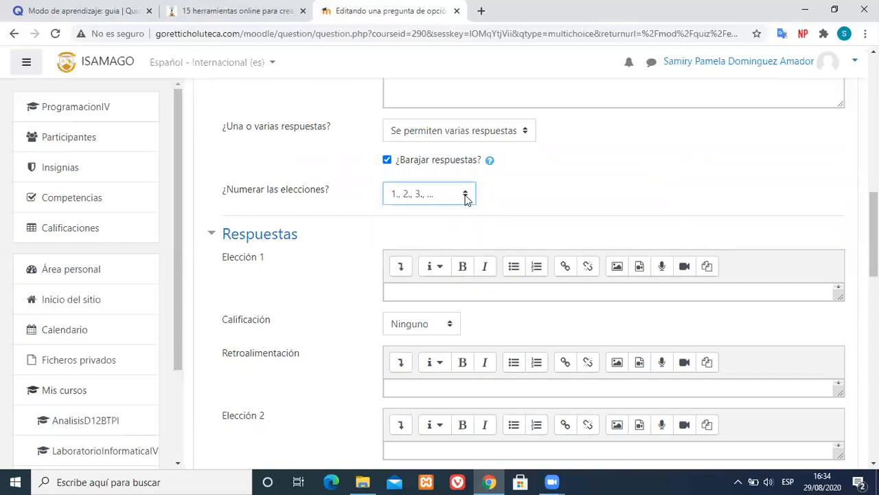
- Enter "Proposiciones simples", "Proposiciones compuestas" and "Proposiciones logicas" as Elección 1, 2 and 3
scroll(543, 275, "down", 1)
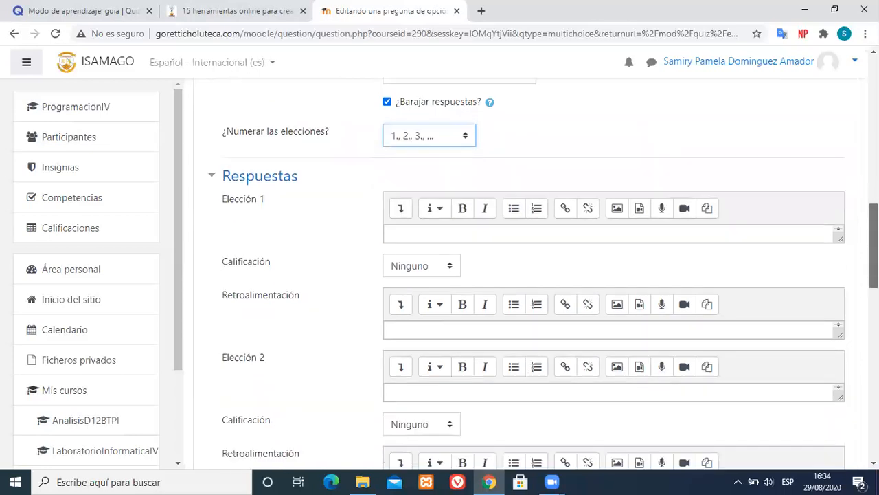
left_click(485, 226)
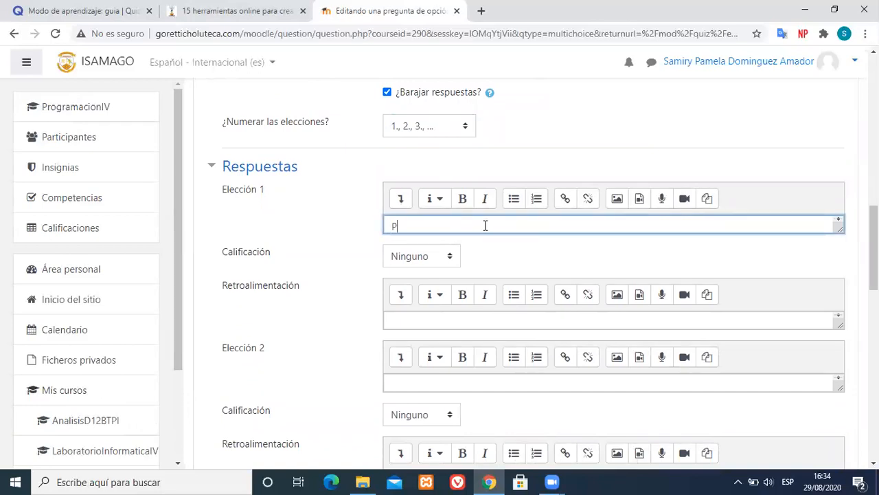
type("oposiciones simples")
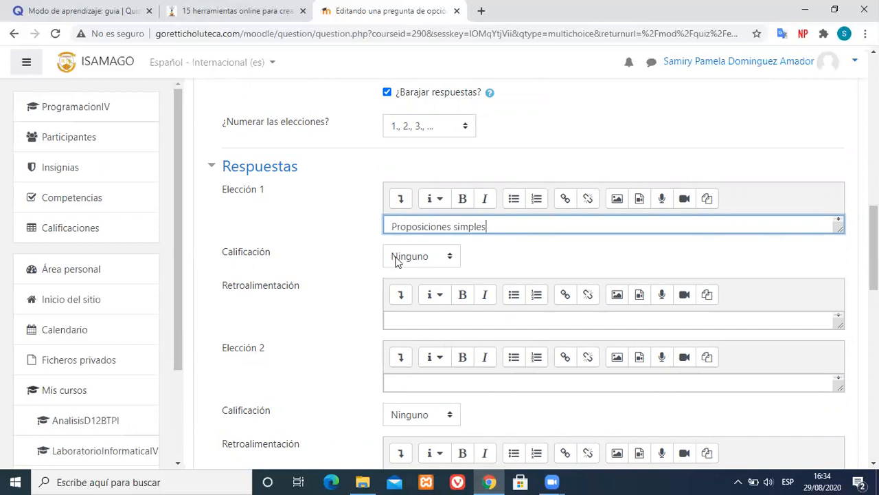
left_click(400, 381)
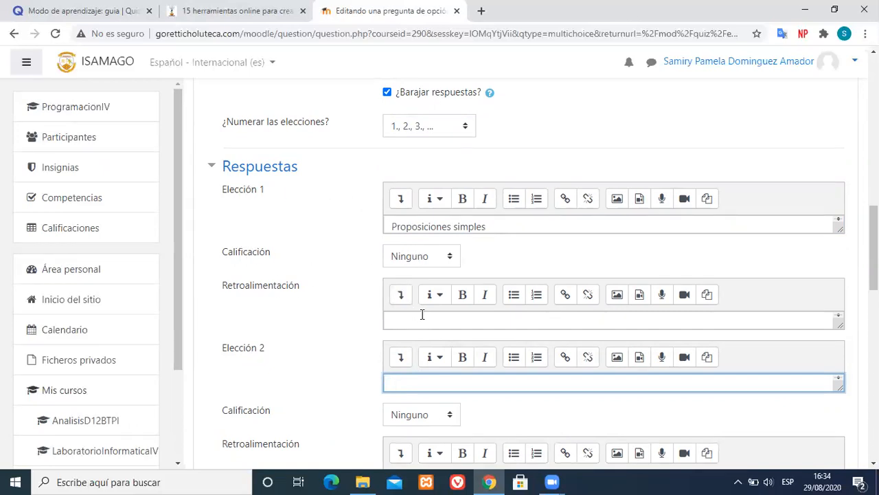
scroll(874, 248, "down", 1)
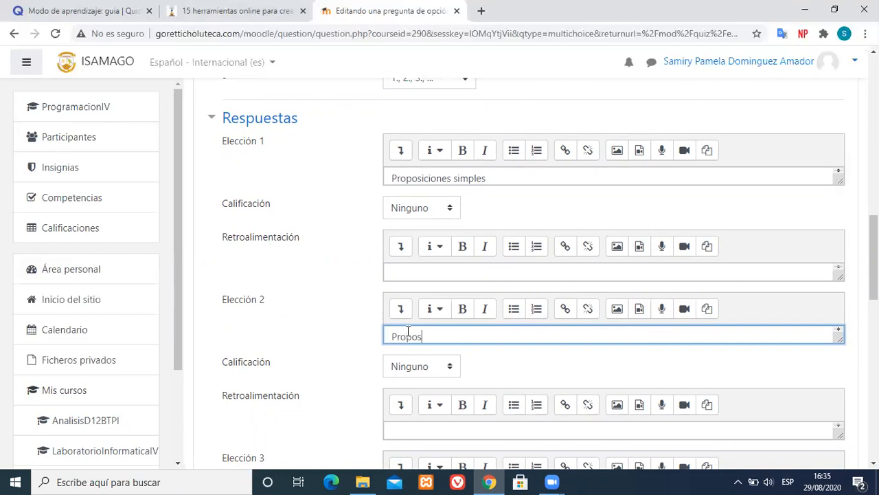
type("iciones compuestas")
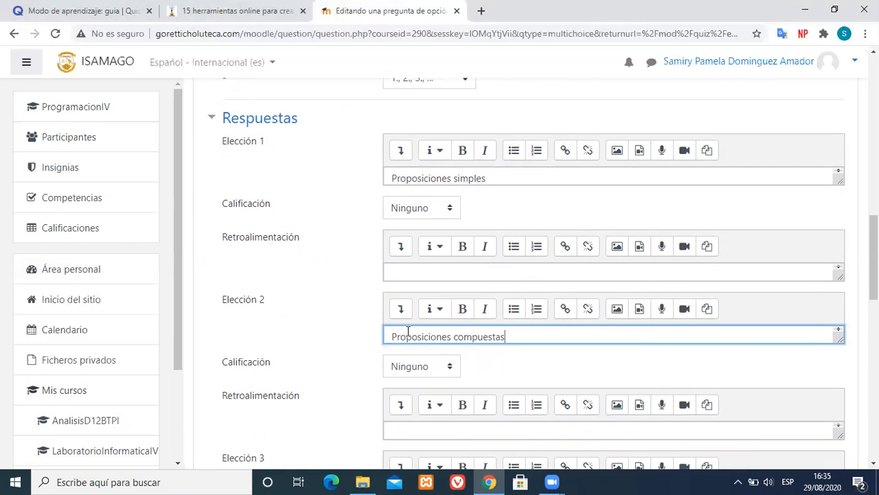
left_click_drag(874, 257, 874, 297)
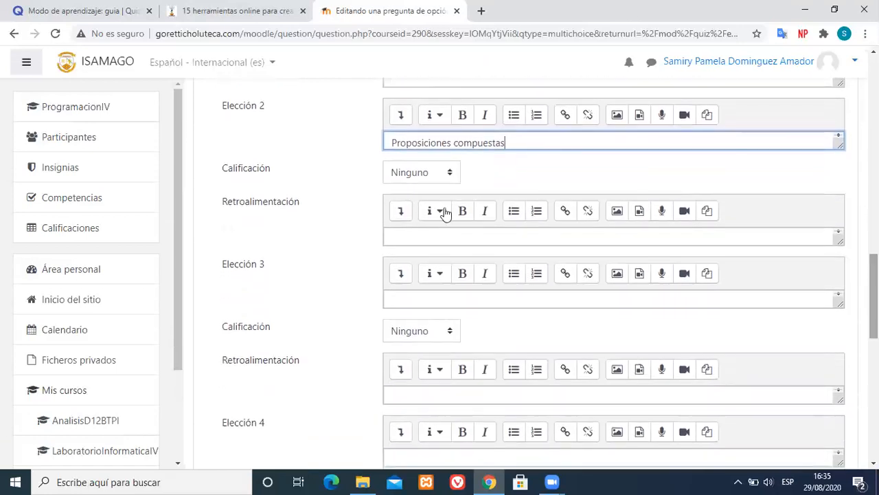
left_click(397, 303)
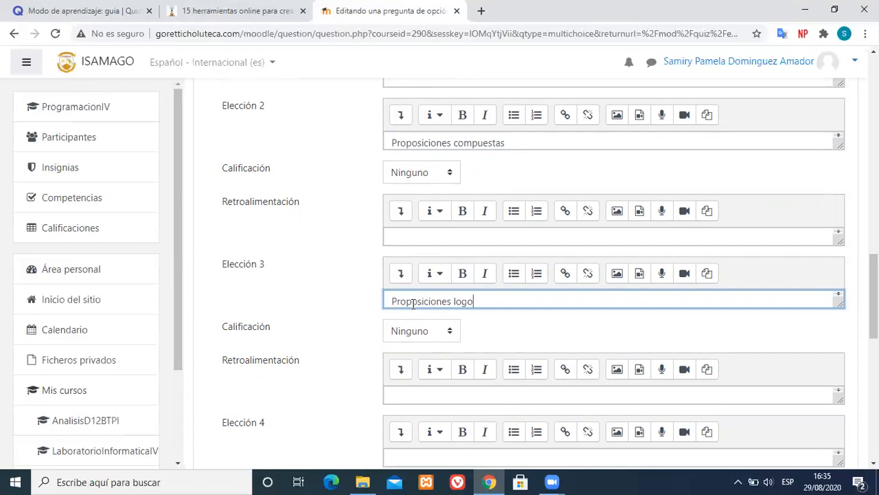
- Add blank spaces for three more options after Elección 5
left_click_drag(874, 286, 874, 369)
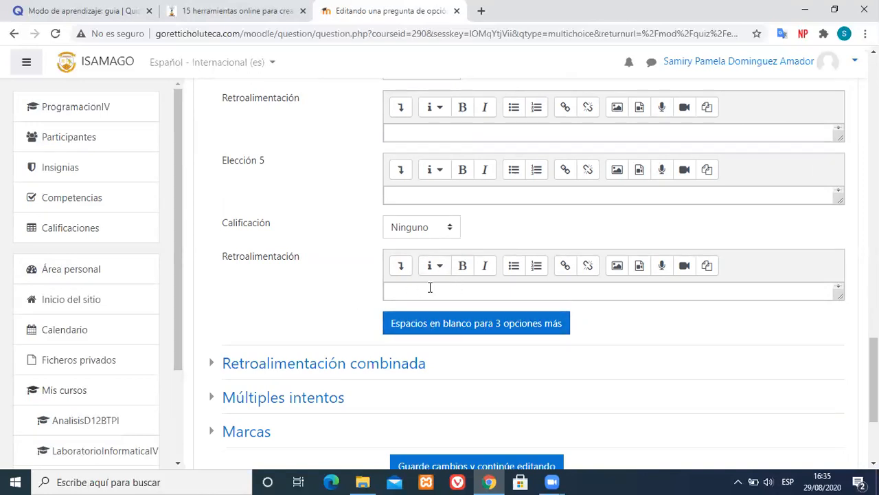
left_click(418, 191)
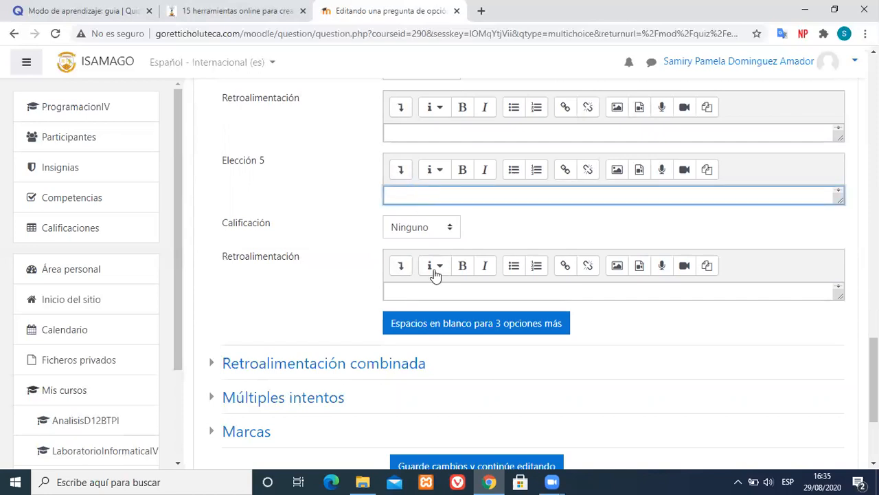
left_click(488, 331)
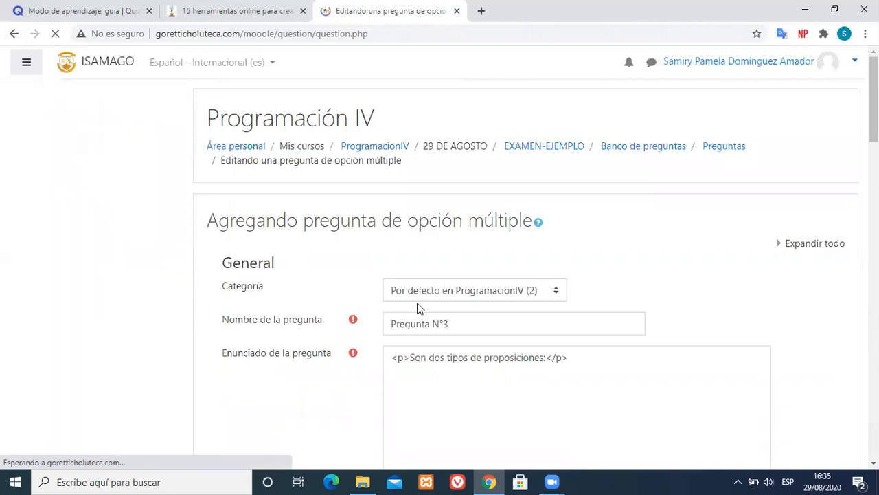
left_click_drag(874, 100, 874, 386)
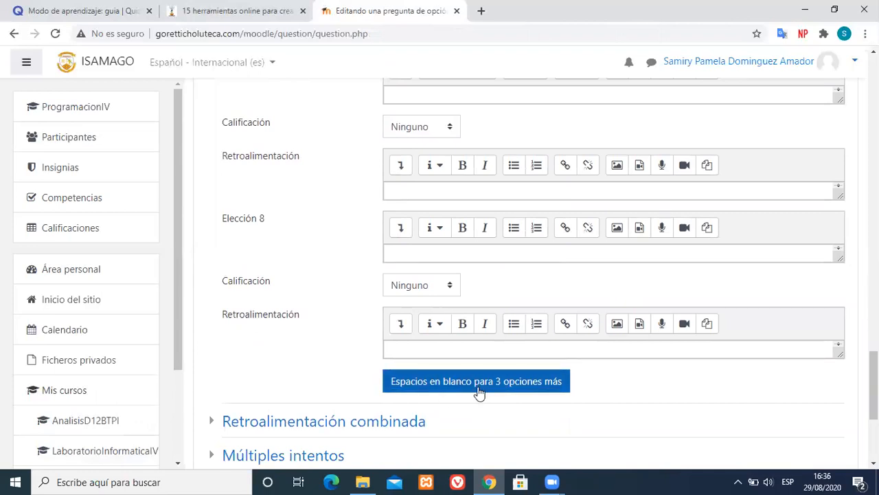
- Correct the spelling of the second word in Elección 3 to "lógicas"
left_click_drag(874, 386, 874, 221)
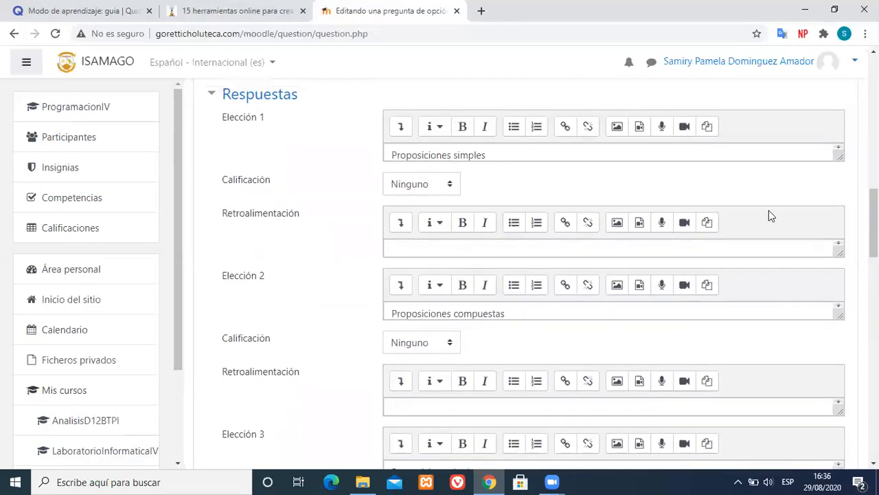
left_click(468, 158)
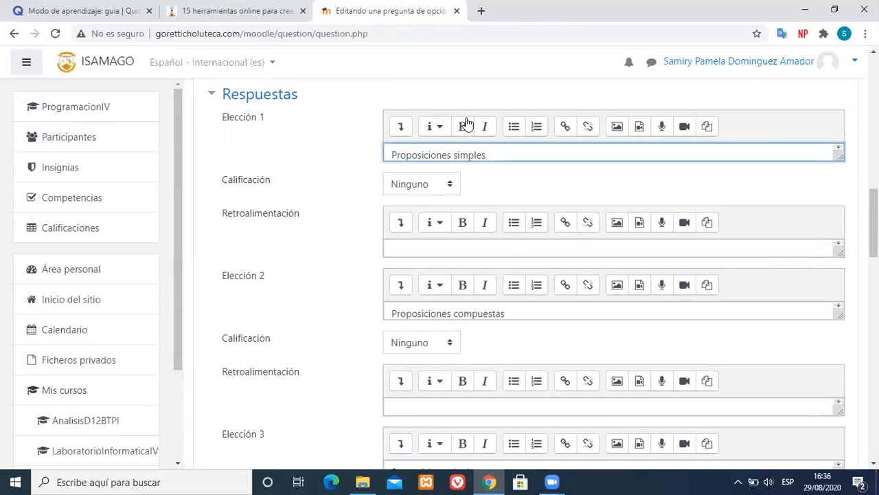
left_click(471, 313)
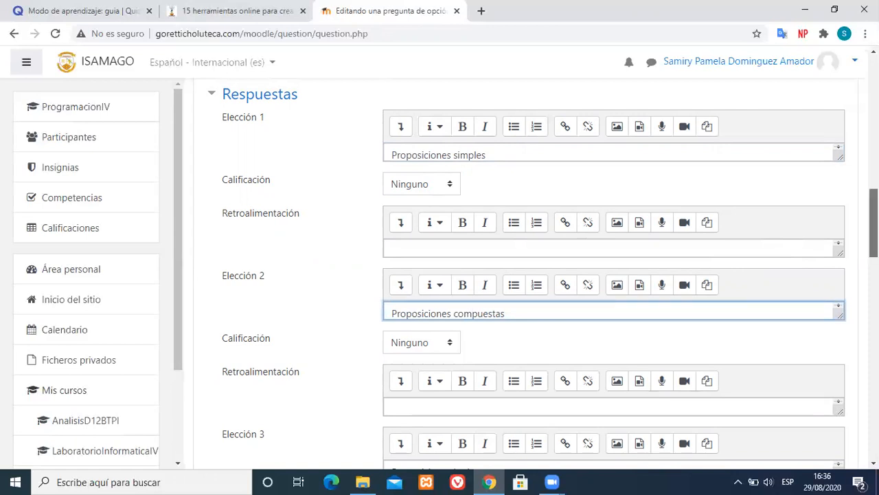
scroll(872, 227, "down", 2)
left_click(432, 354)
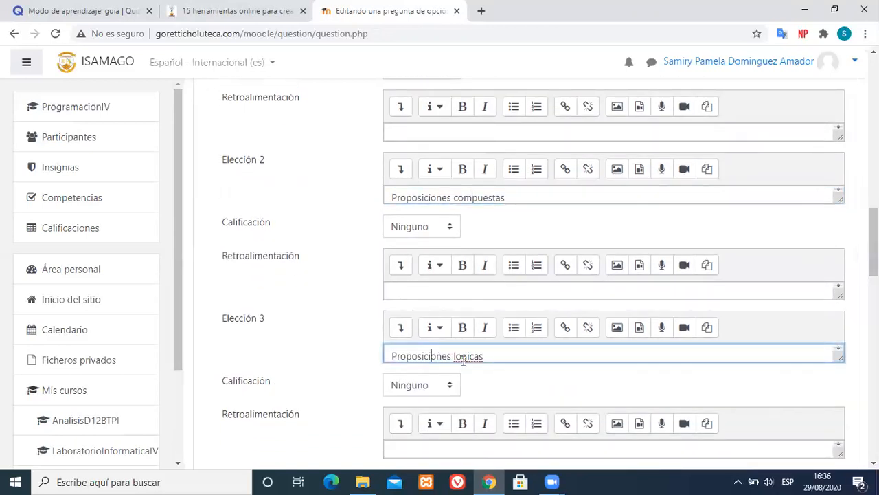
right_click(464, 360)
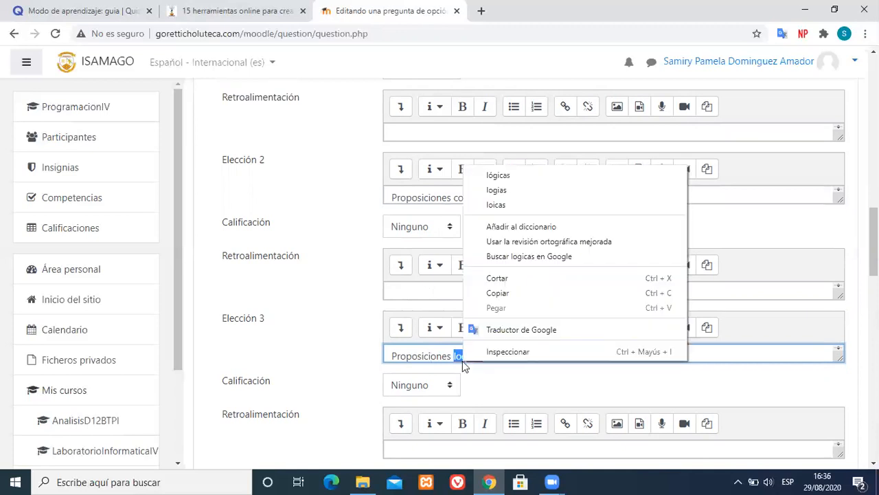
left_click(505, 176)
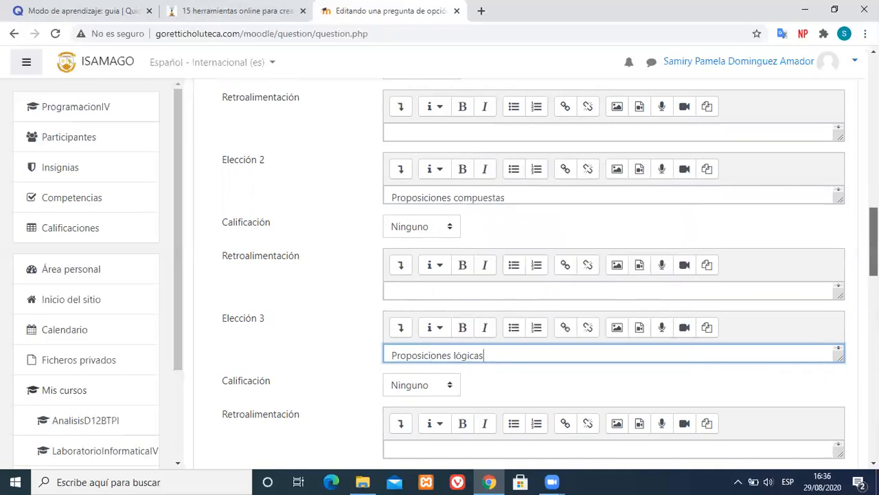
- Set the grade (Calificación) of both Elección 1 and Elección 2 to 50%
scroll(550, 275, "up", 2)
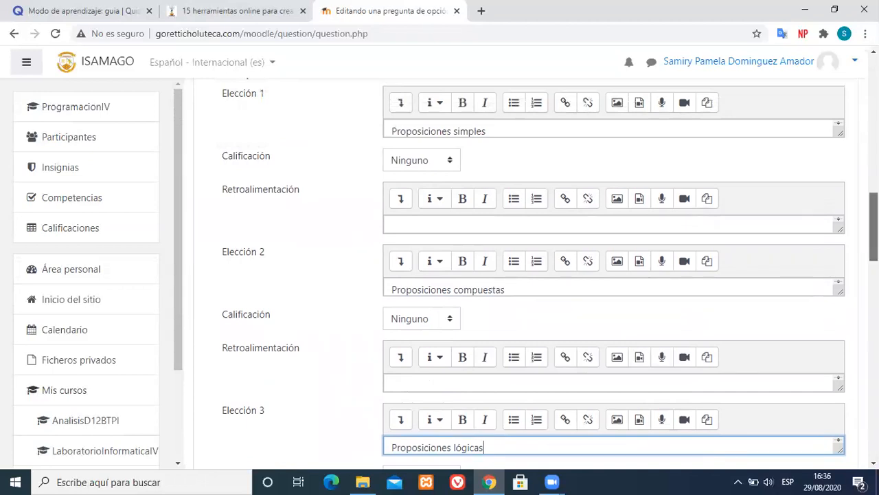
scroll(599, 216, "up", 2)
left_click(450, 255)
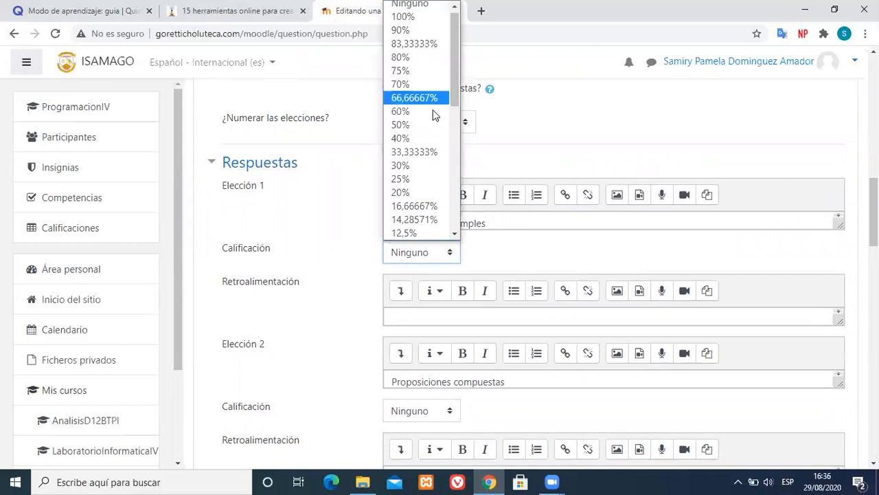
left_click(412, 127)
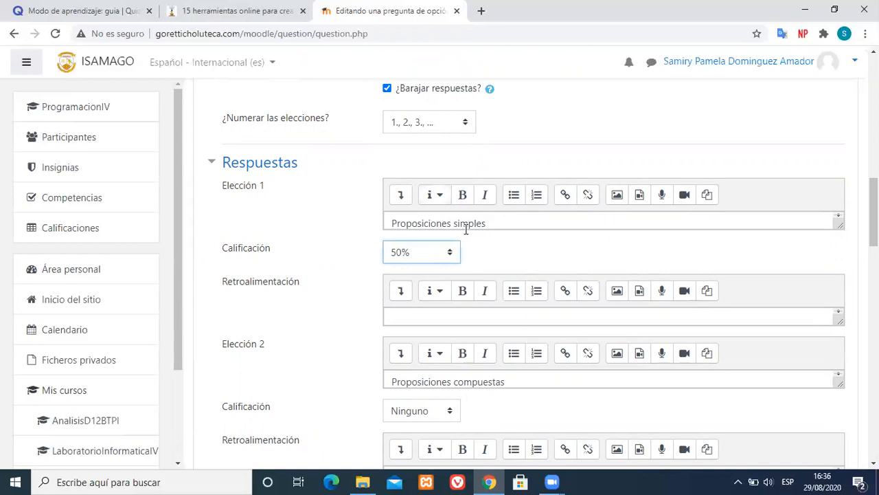
left_click_drag(874, 209, 874, 223)
left_click(436, 328)
scroll(433, 285, "down", 1)
left_click(407, 146)
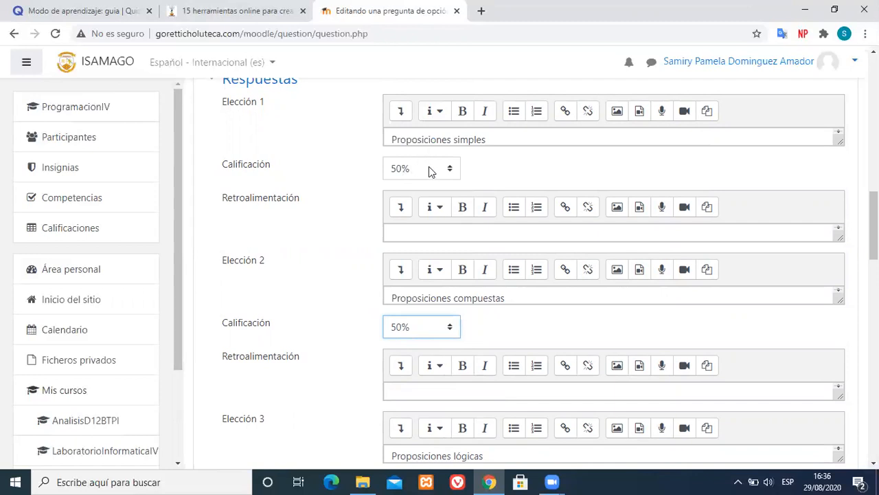
- Check the answer settings and the percentages available for Elección 1 and Elección 2, keeping 50% for both
left_click(874, 276)
left_click_drag(874, 276, 851, 180)
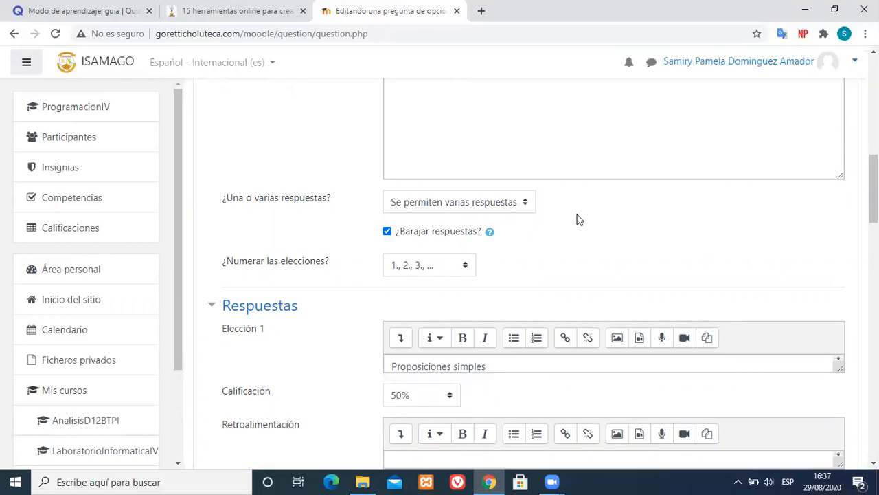
left_click_drag(874, 206, 874, 243)
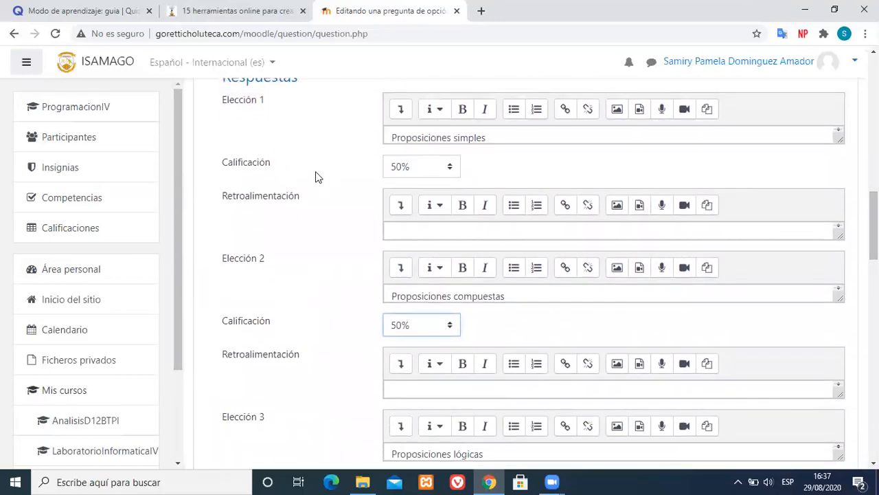
left_click(450, 171)
left_click(400, 308)
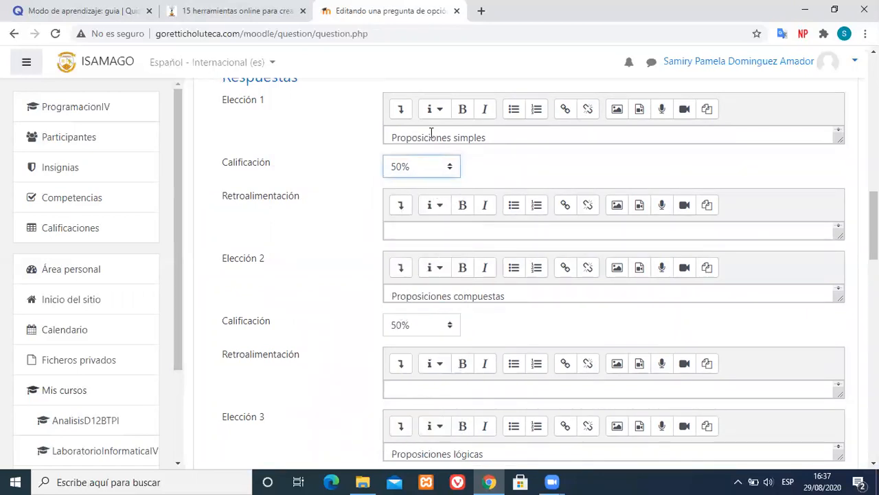
left_click(445, 325)
left_click(401, 171)
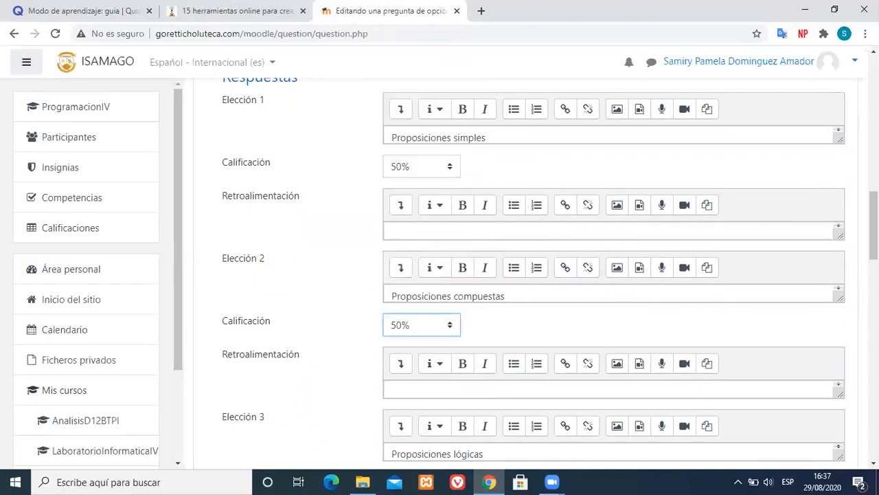
- Set the grade of Elección 3, Proposiciones lógicas, to -50%
scroll(550, 275, "down", 1)
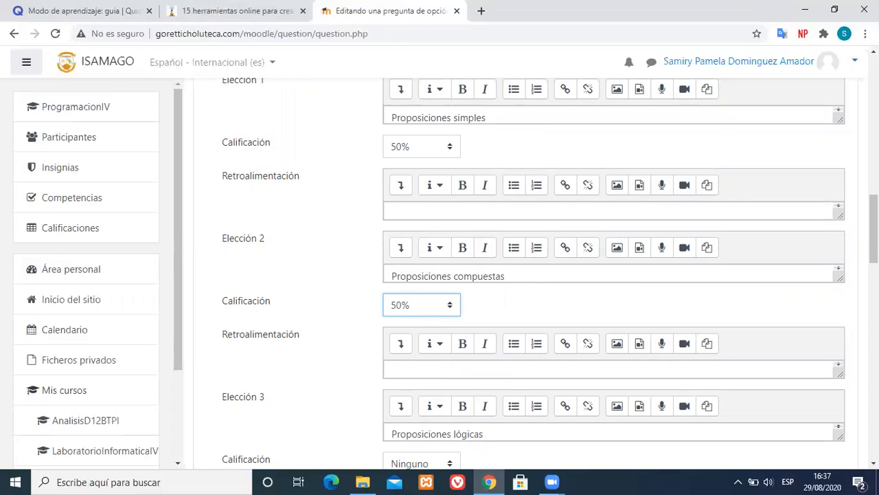
scroll(872, 261, "down", 3)
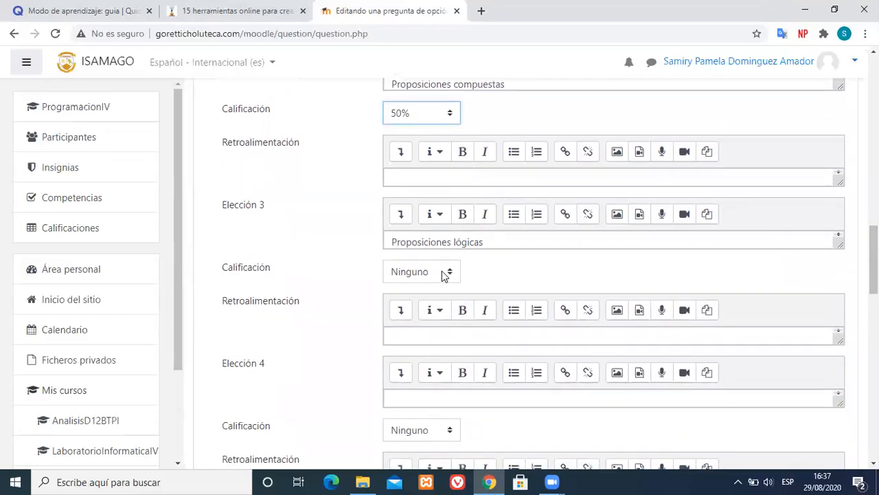
left_click(449, 274)
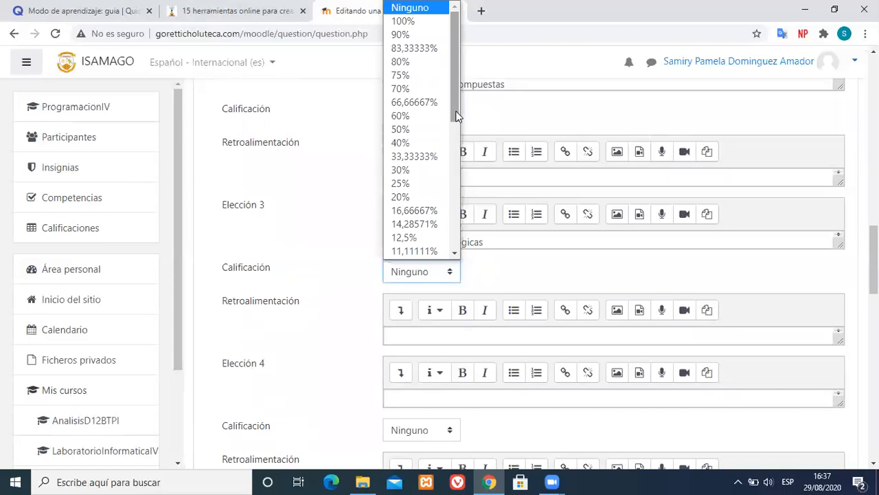
scroll(452, 119, "down", 1)
left_click_drag(452, 114, 438, 252)
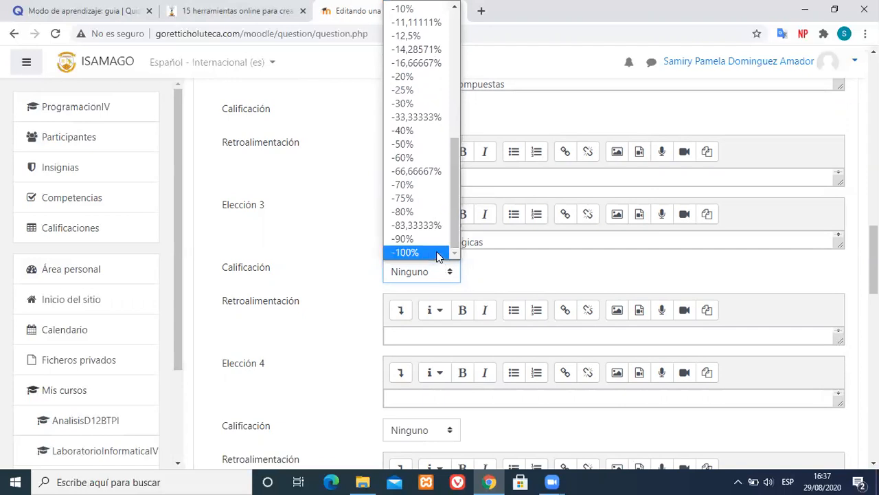
left_click(403, 144)
- Review the answer choices and save the changes to the multiple-choice question
left_click_drag(874, 242, 874, 220)
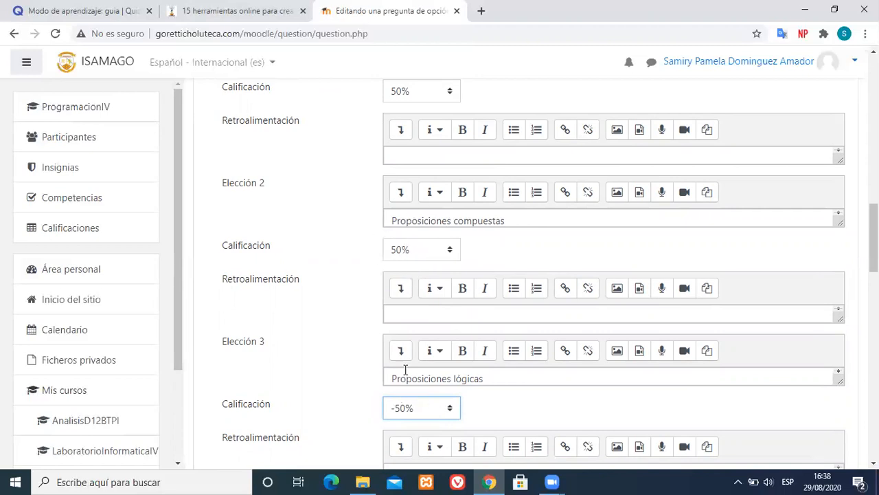
left_click_drag(874, 257, 874, 269)
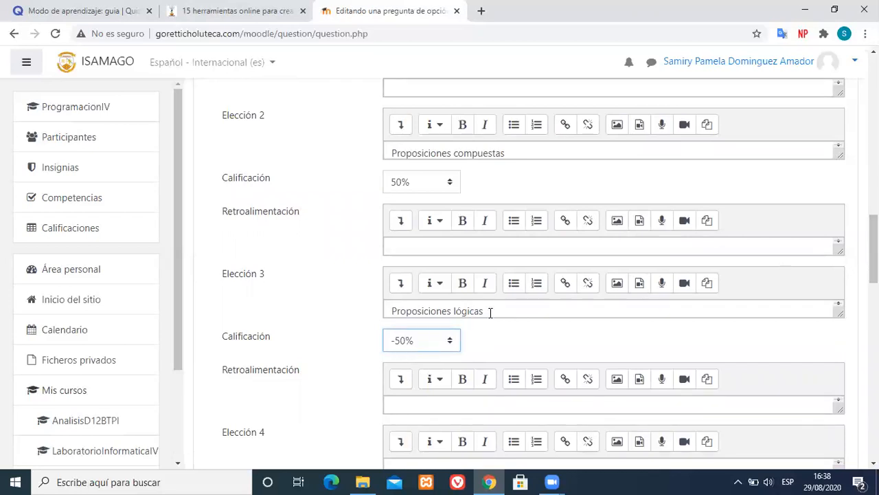
left_click_drag(874, 257, 874, 426)
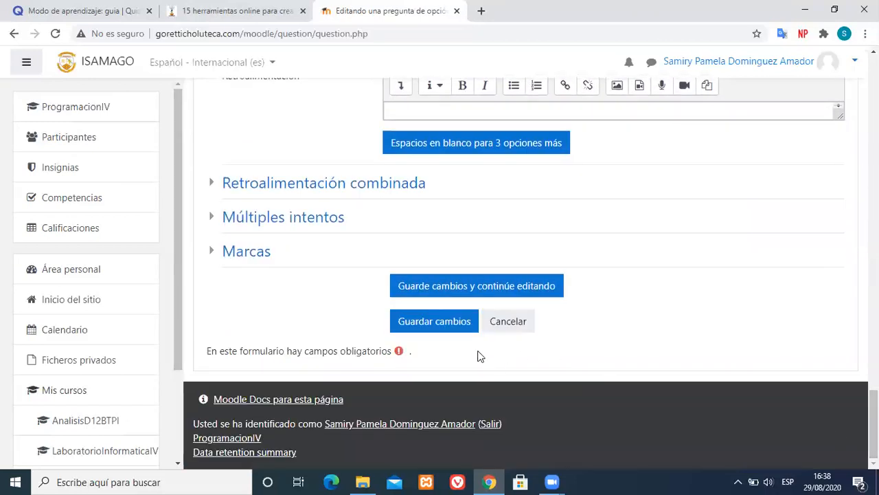
left_click(434, 321)
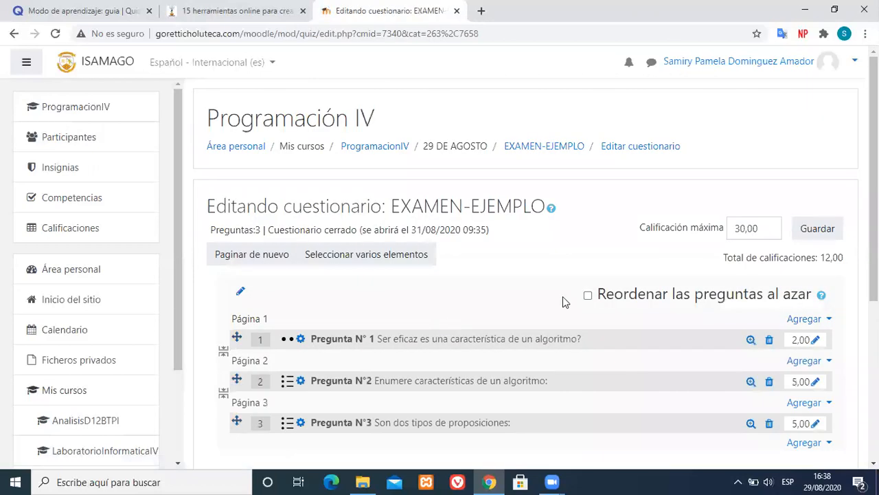
- Add a new Respuesta corta question at the end of the EXAMEN-EJEMPLO quiz
left_click_drag(873, 199, 874, 248)
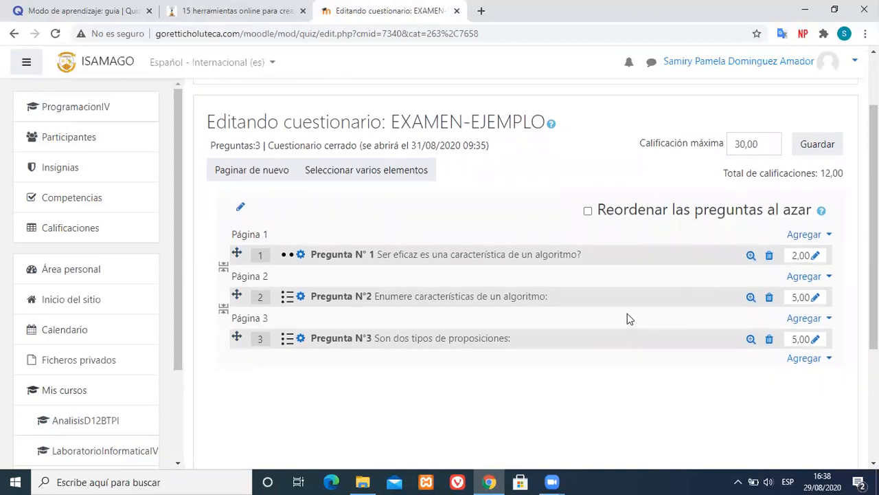
left_click(828, 360)
left_click(746, 381)
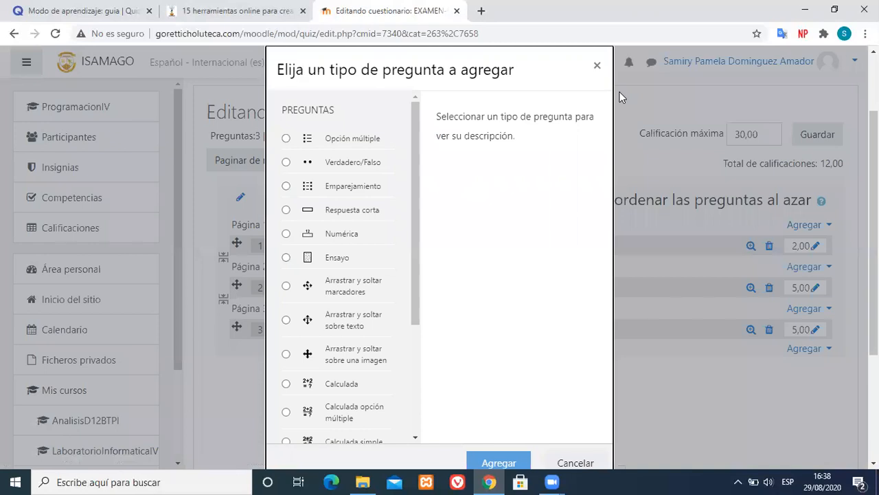
left_click(371, 211)
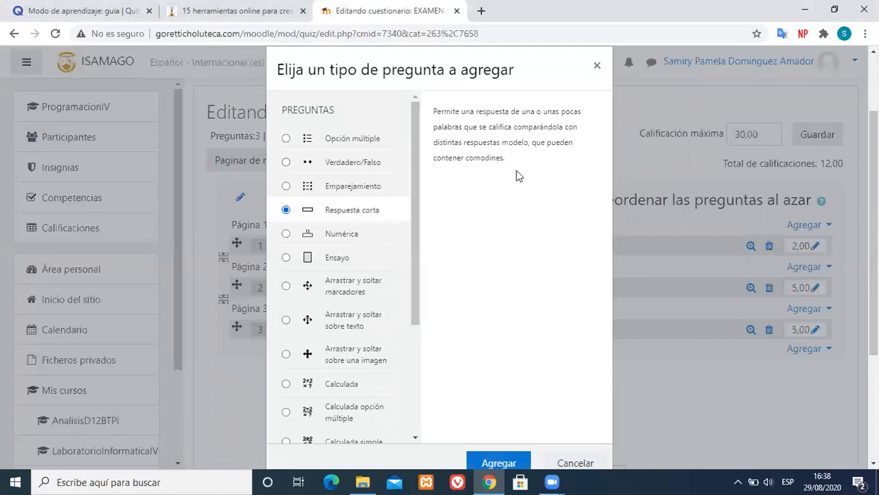
left_click(496, 463)
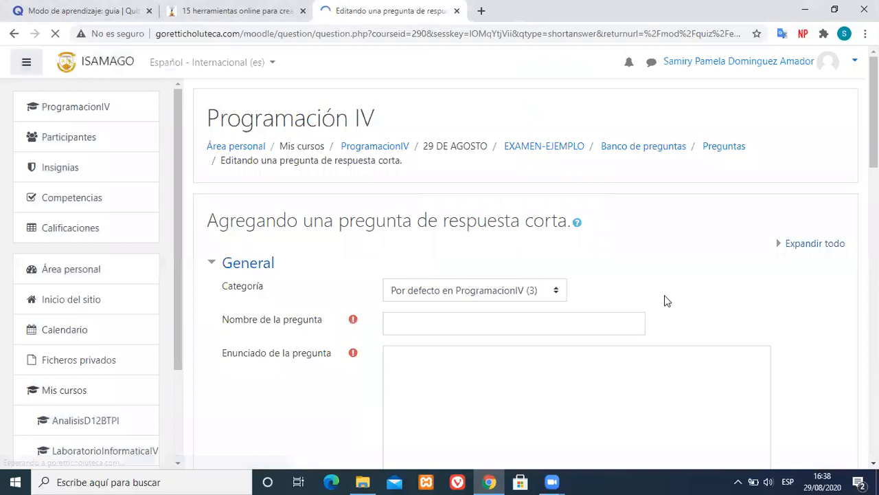
- Name the short-answer question "Pregunta N°4"
scroll(502, 173, "down", 2)
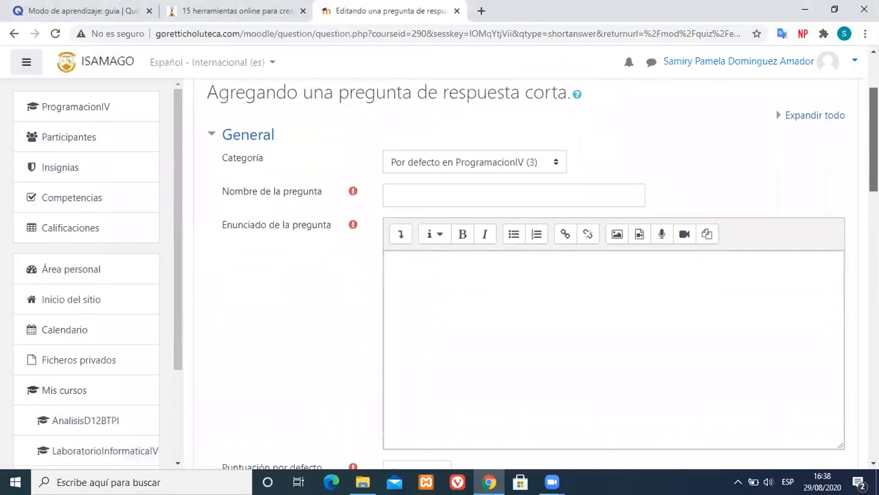
left_click(447, 199)
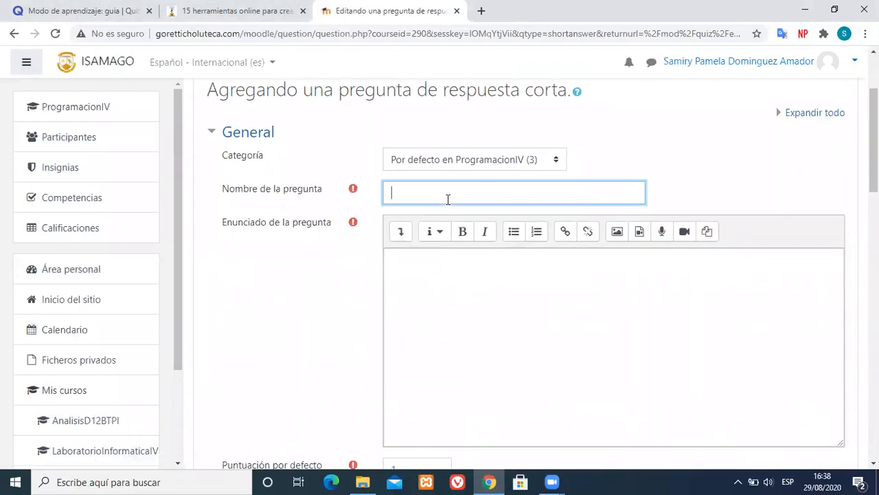
type("Pregunta N°4")
- Enter "Que es una variable?" as the question statement
left_click(491, 314)
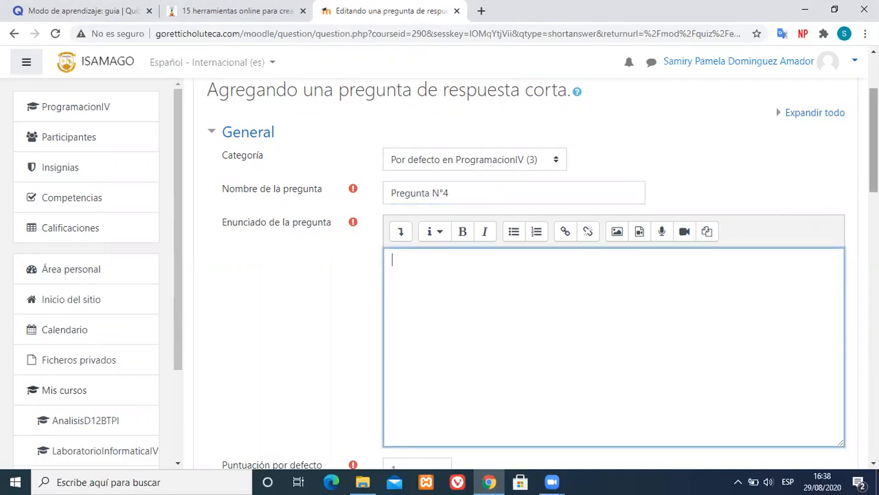
scroll(543, 271, "down", 1)
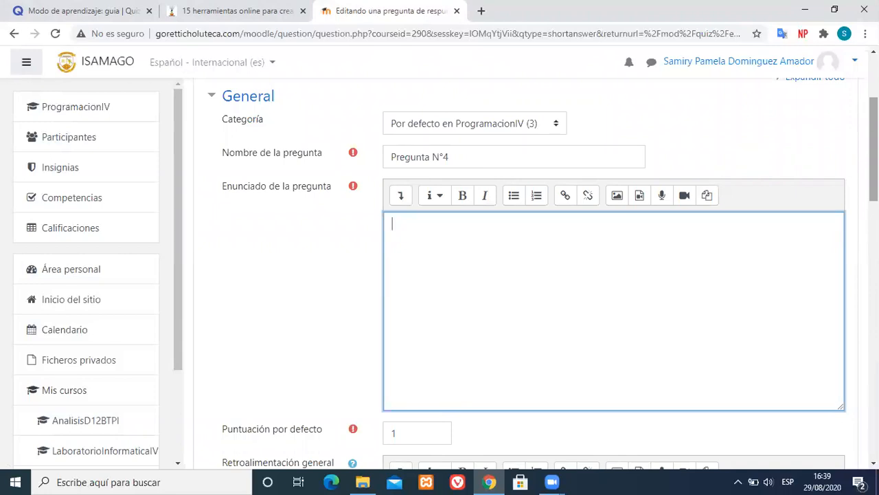
type("Que")
left_click_drag(509, 224, 320, 238)
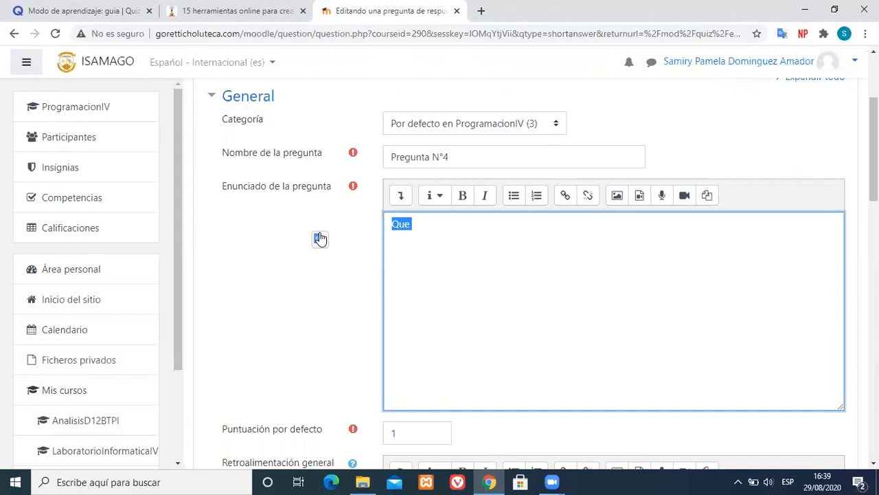
type("Que es una variable")
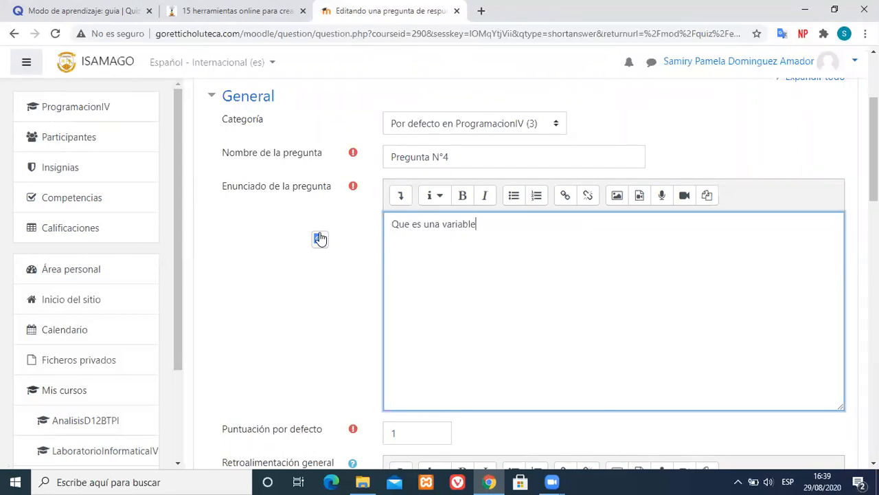
type("?")
- Set the question's default score to 5
scroll(603, 245, "down", 1)
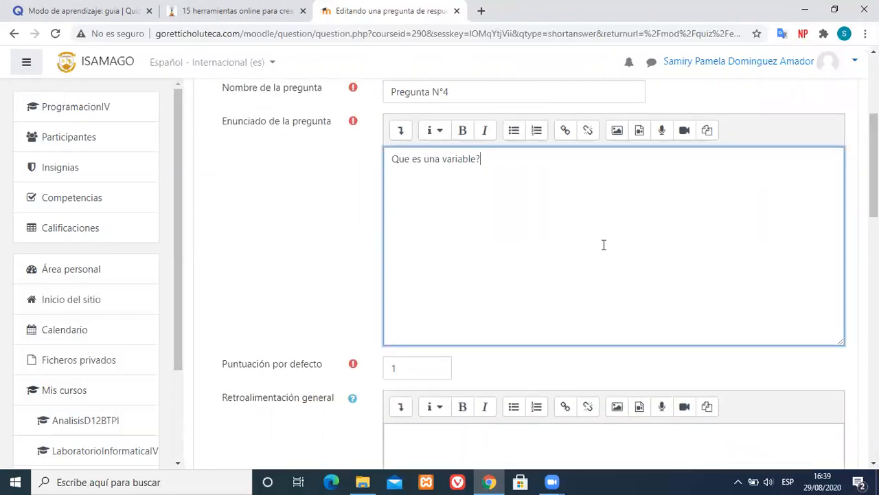
double_click(404, 365)
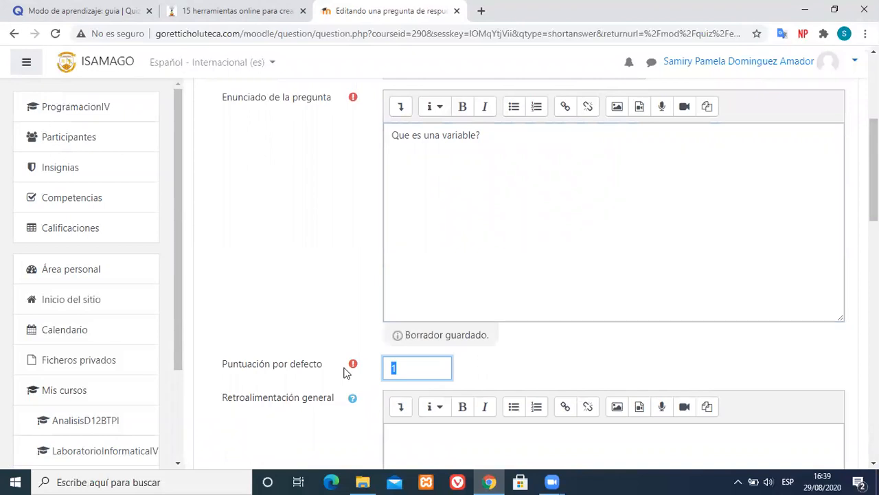
type("5")
scroll(439, 264, "up", 2)
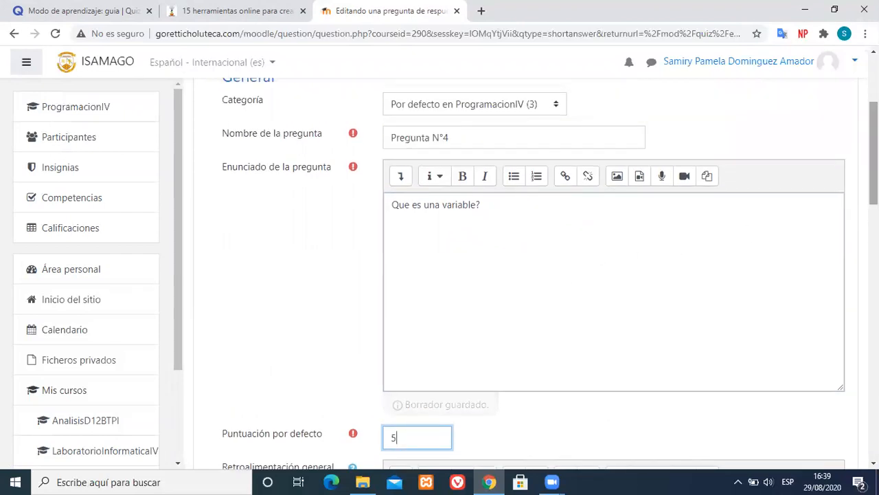
key("ctrl+a")
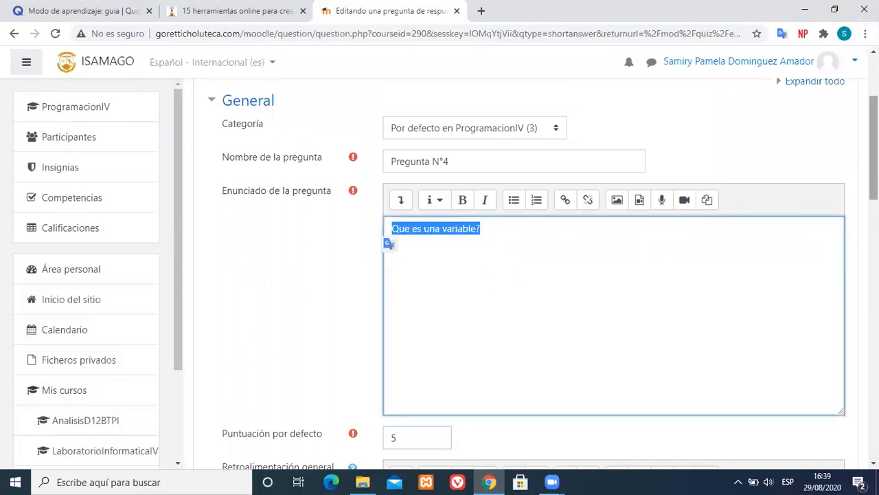
- Set the question's case sensitivity to "Igual mayúsculas que minúsculas"
scroll(389, 243, "down", 3)
scroll(639, 220, "down", 1)
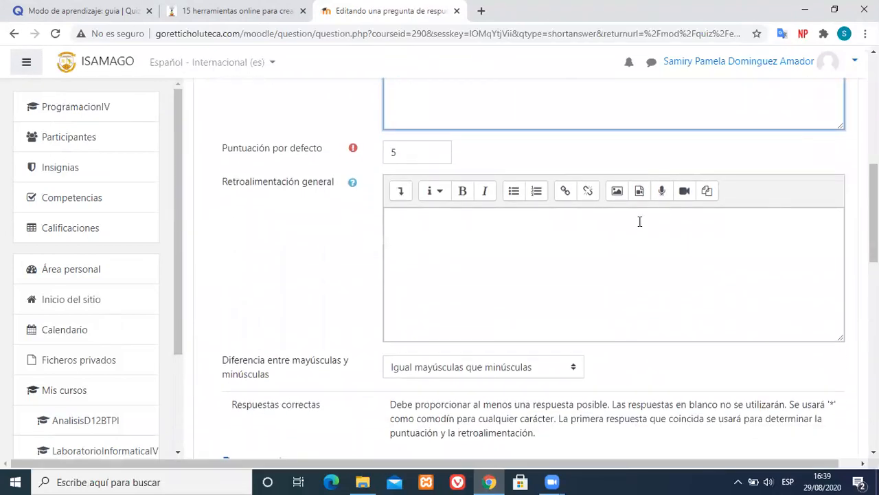
scroll(836, 240, "down", 2)
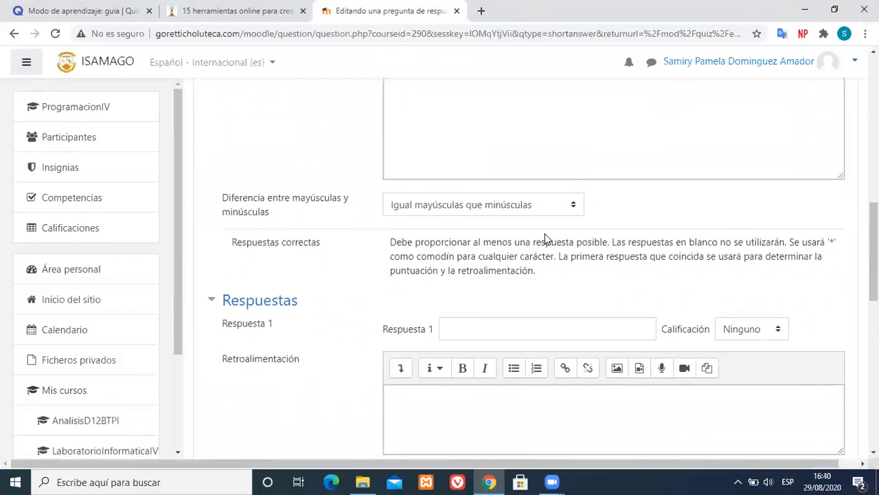
left_click(499, 213)
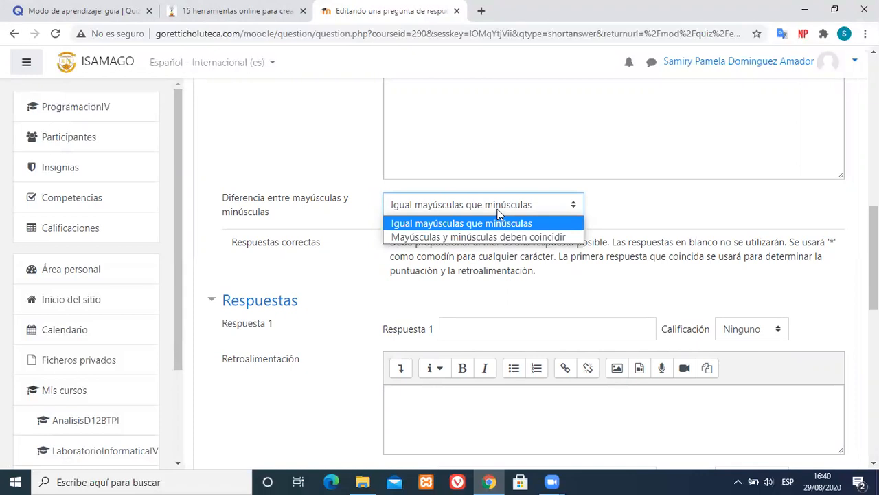
left_click(499, 219)
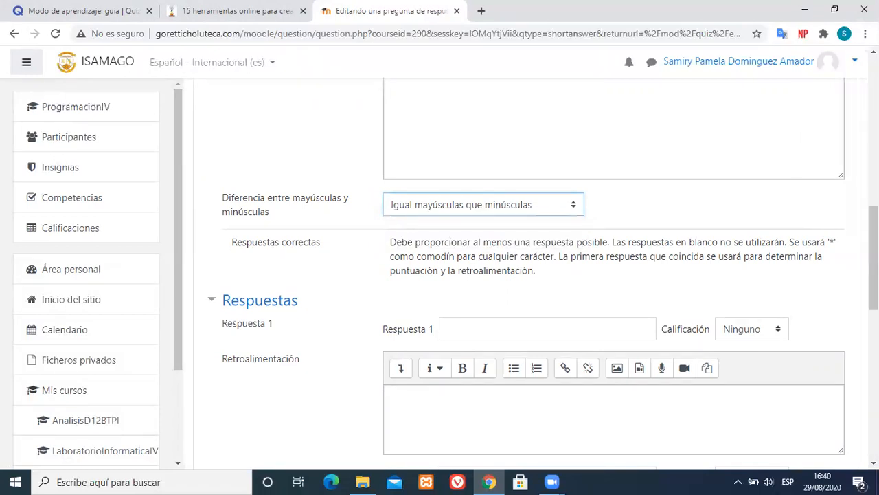
- Enter "Es un dato cambiante" as Respuesta 1 and set its grade to 100%
scroll(543, 302, "down", 2)
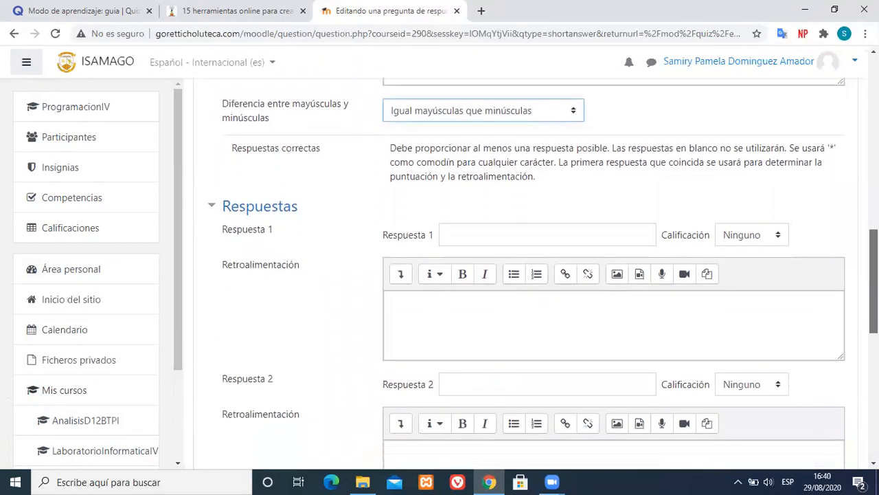
scroll(543, 259, "down", 1)
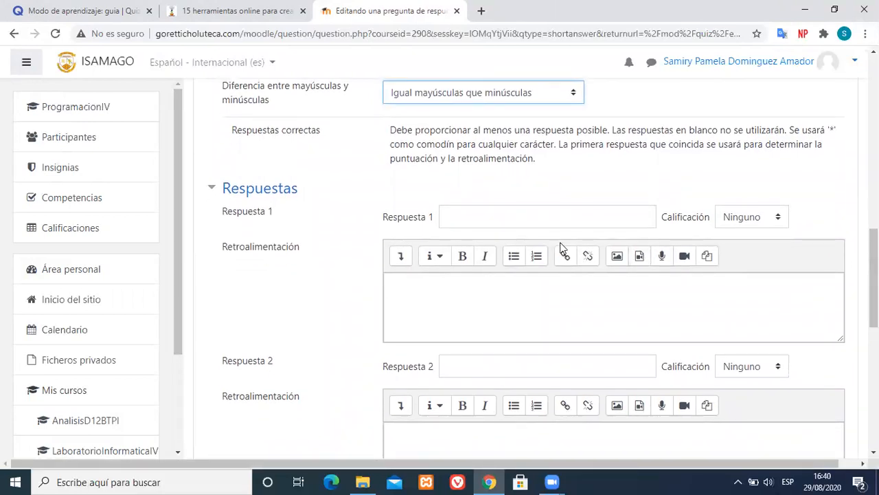
left_click(621, 218)
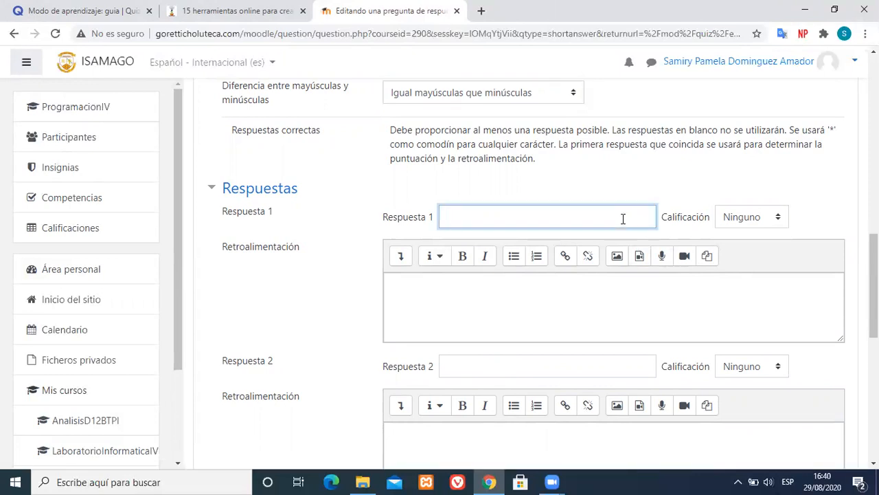
left_click_drag(874, 286, 877, 267)
type("Es")
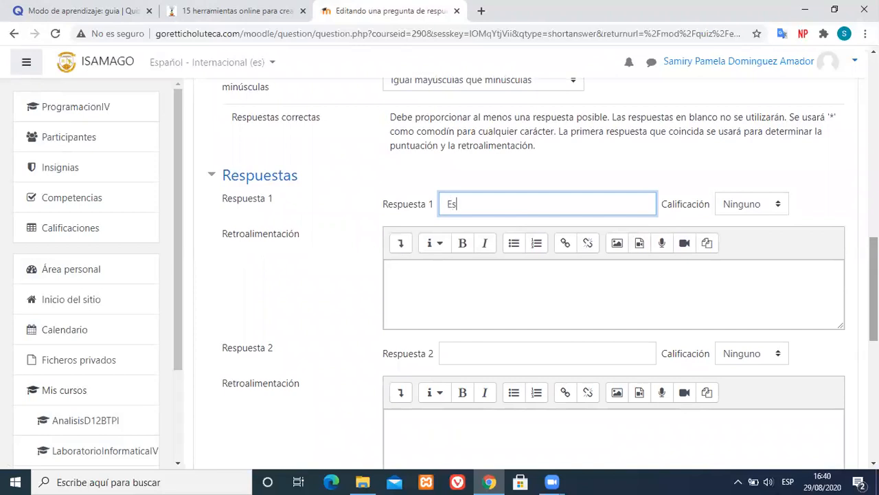
type(" un dato cambiante")
left_click(747, 212)
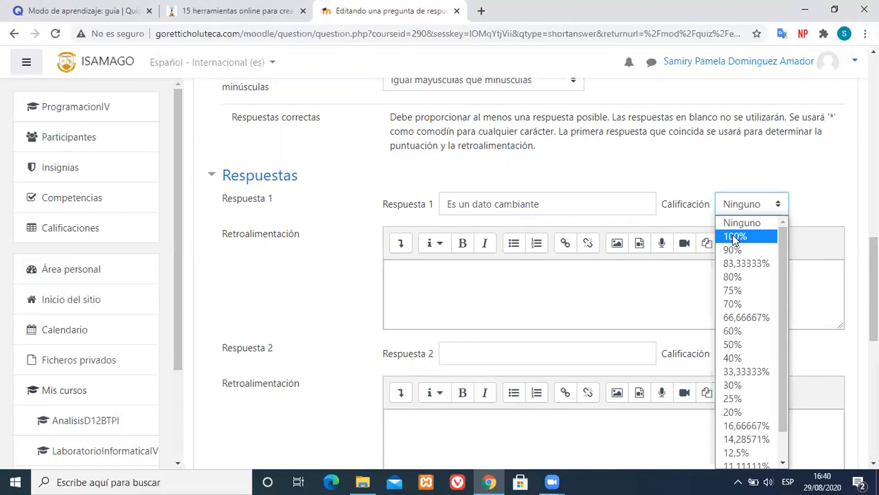
left_click(734, 238)
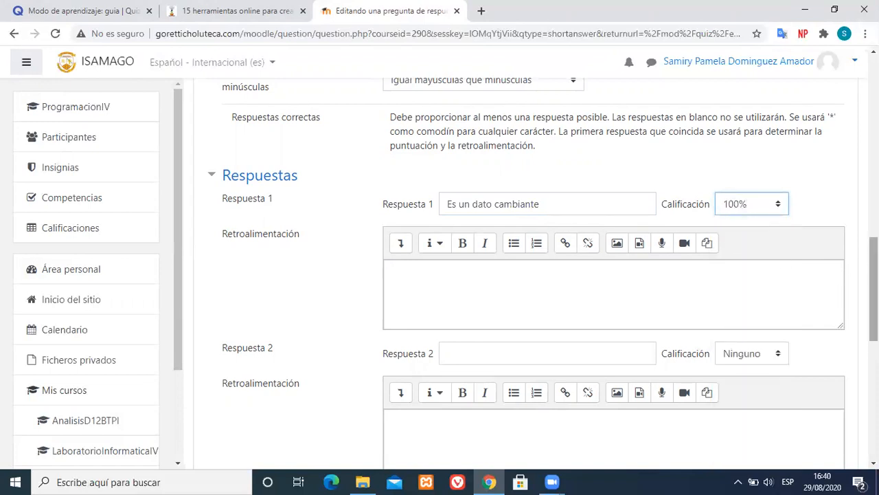
- Set the question's case sensitivity to "Mayúsculas y minúsculas deben coincidir" and check the text of Respuesta 1
scroll(512, 275, "up", 2)
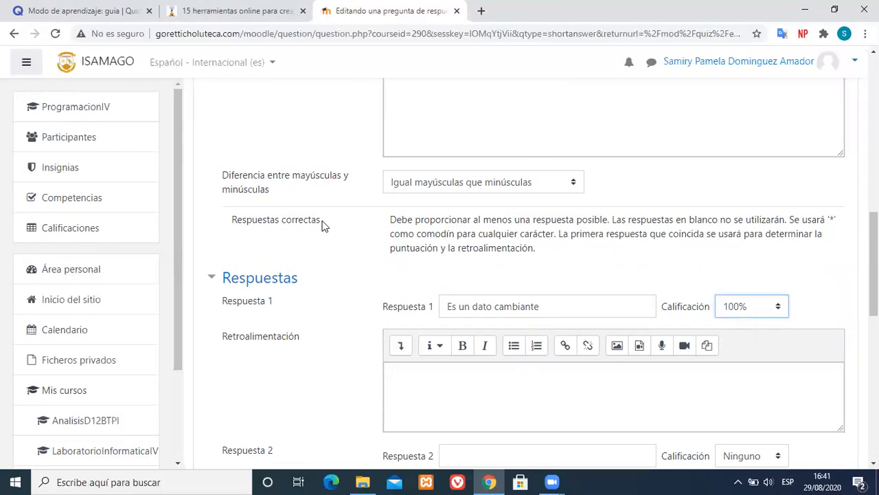
left_click(437, 185)
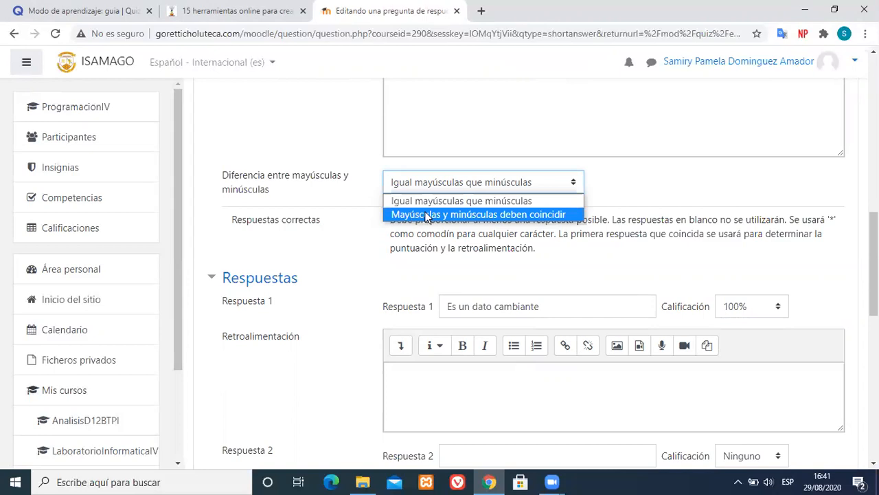
left_click(426, 215)
left_click(448, 304)
mouse_move(448, 304)
left_mouse_down()
mouse_move(467, 307)
mouse_move(453, 307)
left_mouse_up()
left_click(515, 307)
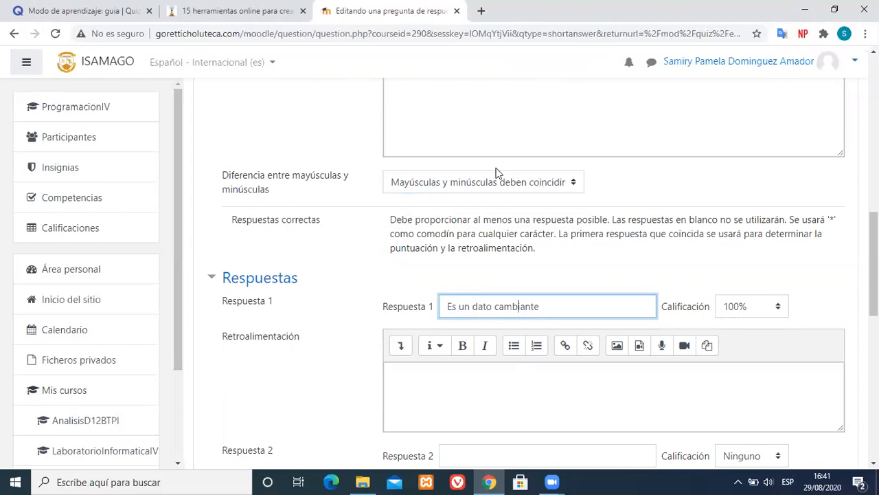
- Set the question's case sensitivity to "Igual mayúsculas que minúsculas" and save the short-answer question to the quiz
left_click(458, 190)
left_click(440, 202)
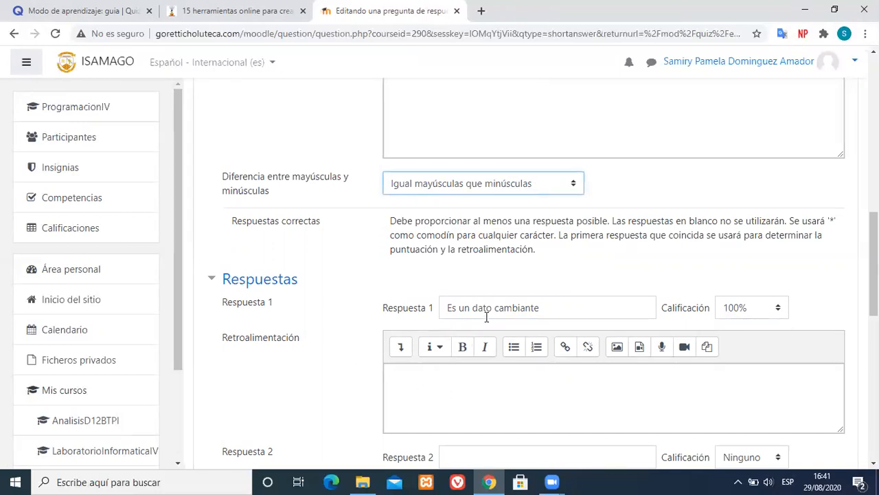
left_click_drag(549, 304, 391, 299)
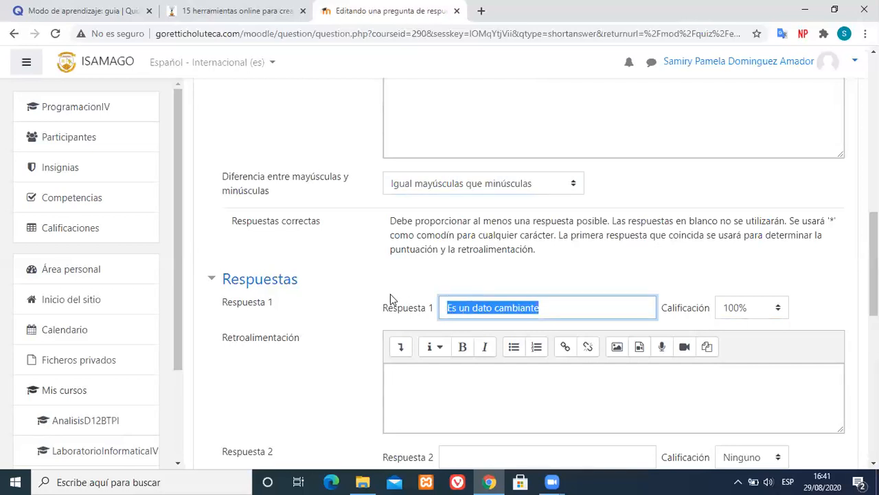
left_click_drag(579, 305, 418, 295)
left_click_drag(874, 285, 874, 427)
left_click(443, 328)
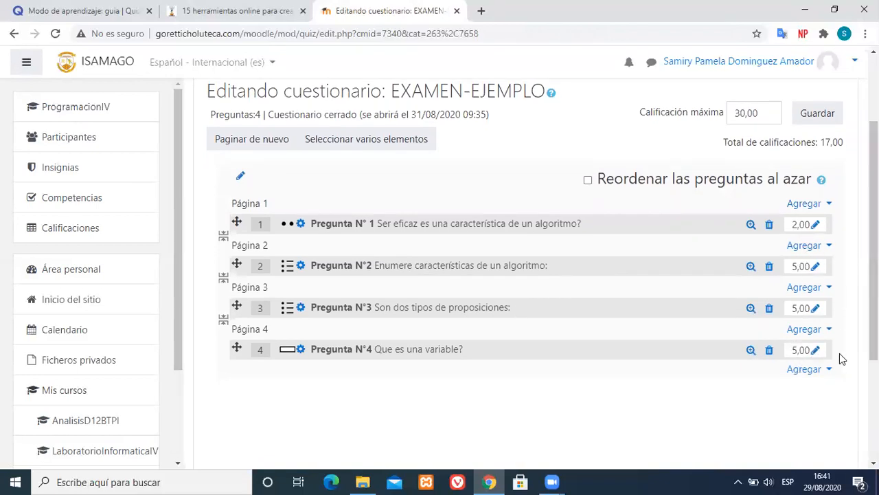
left_click(826, 371)
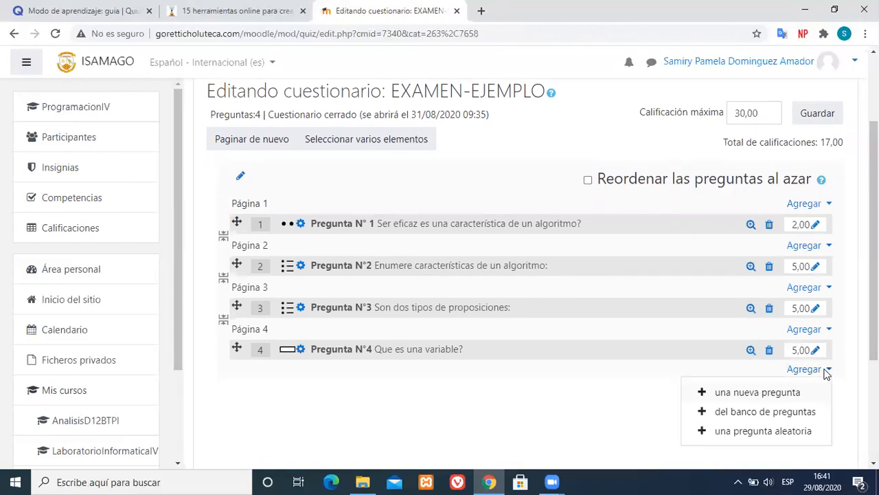
left_click(747, 394)
left_click(336, 259)
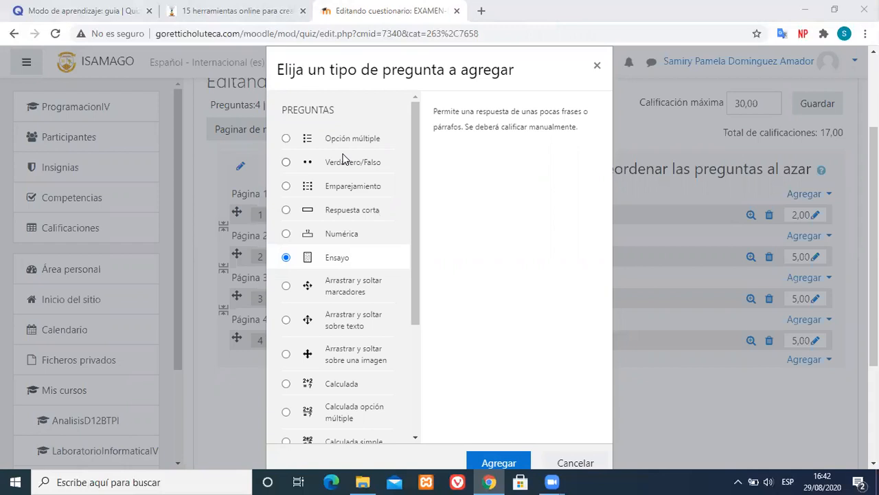
left_click(497, 460)
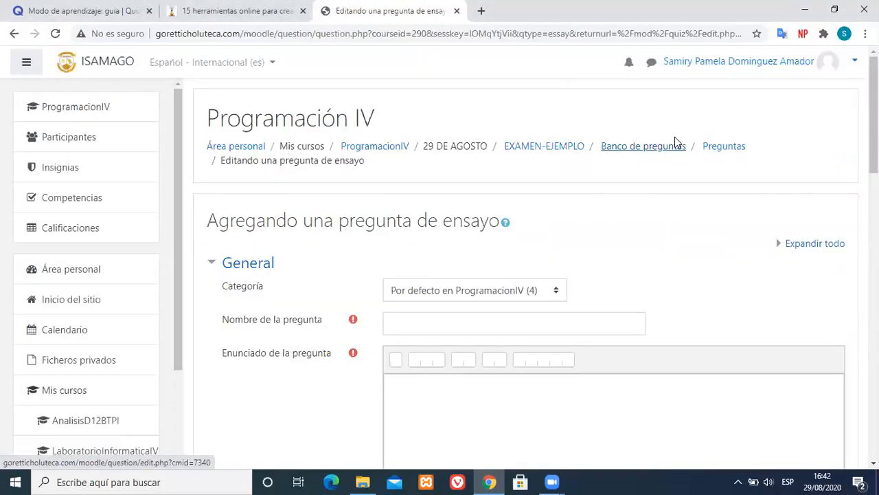
scroll(670, 247, "down", 1)
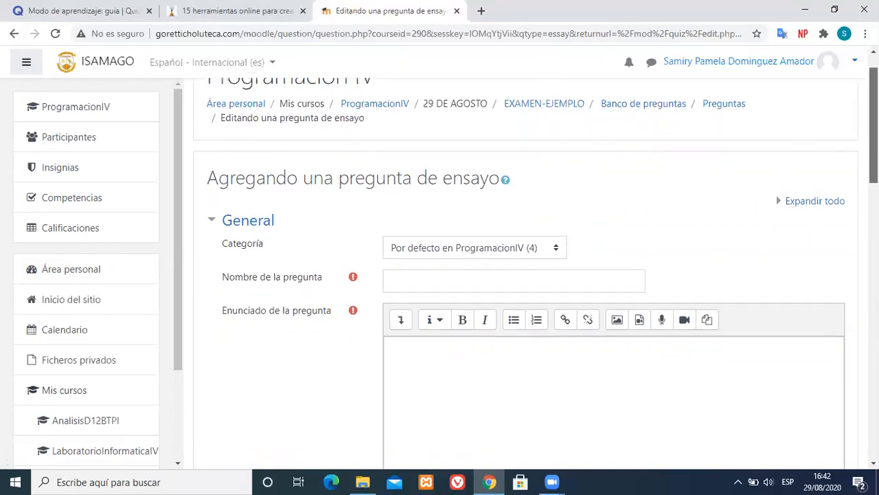
left_click(494, 277)
left_click(541, 248)
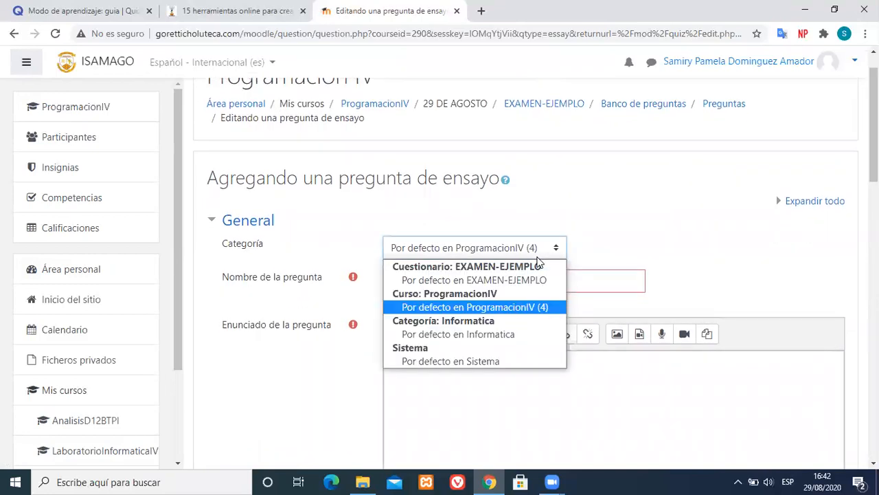
left_click(538, 260)
left_click(464, 280)
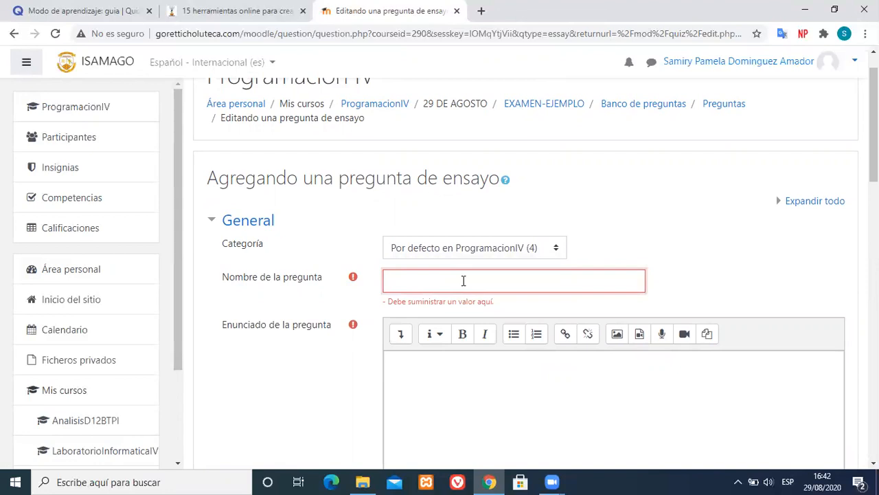
left_click(535, 110)
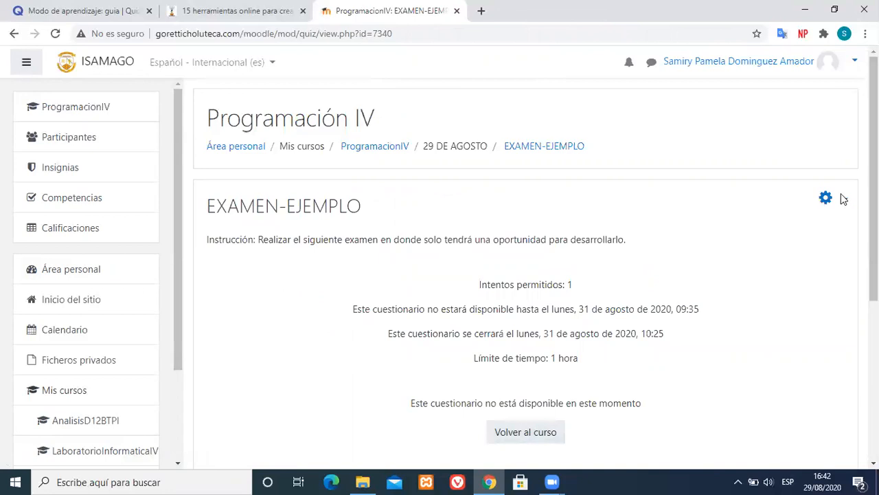
- Return to the Programación IV course page and reopen the EXAMEN-EJEMPLO quiz in the 29 DE AGOSTO section
scroll(874, 179, "down", 1)
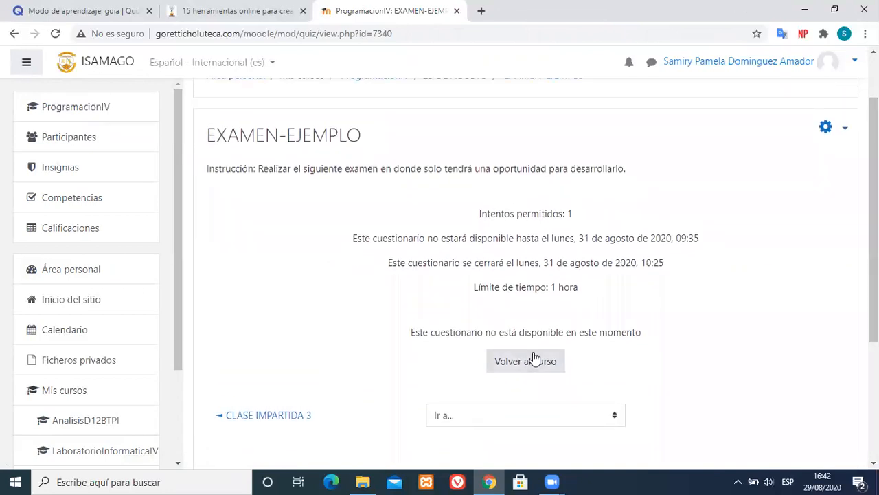
left_click(842, 130)
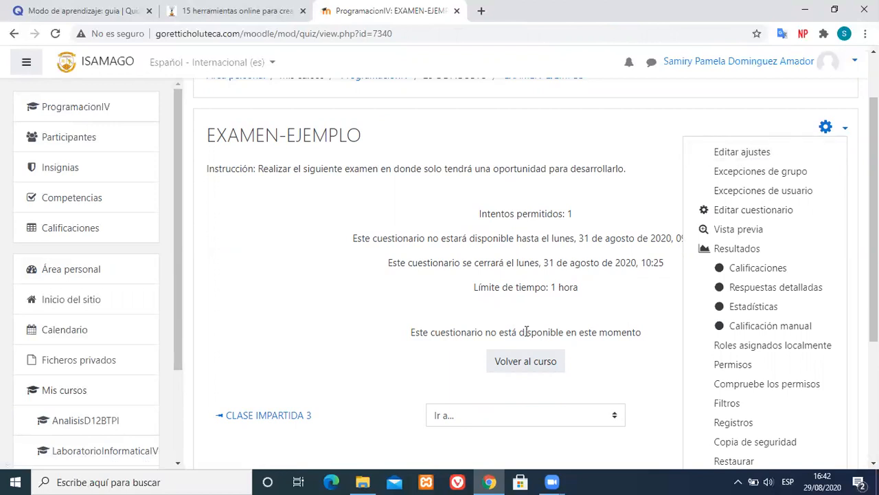
left_click(525, 363)
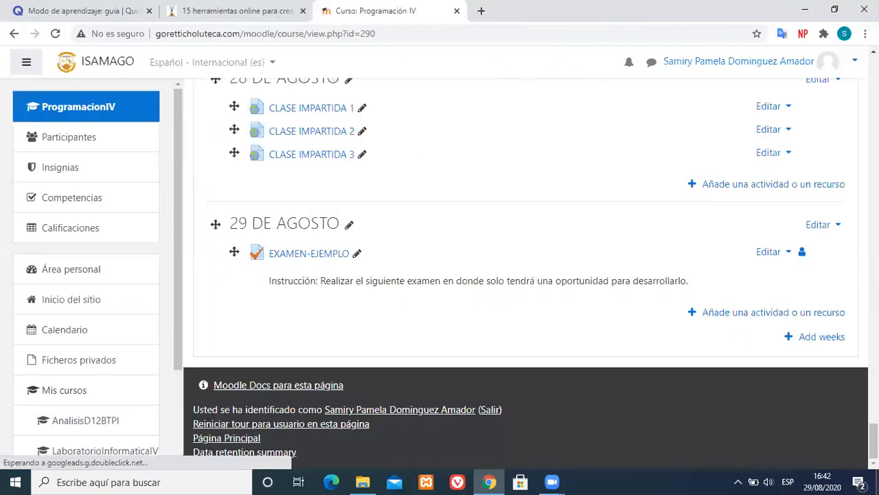
left_click(338, 255)
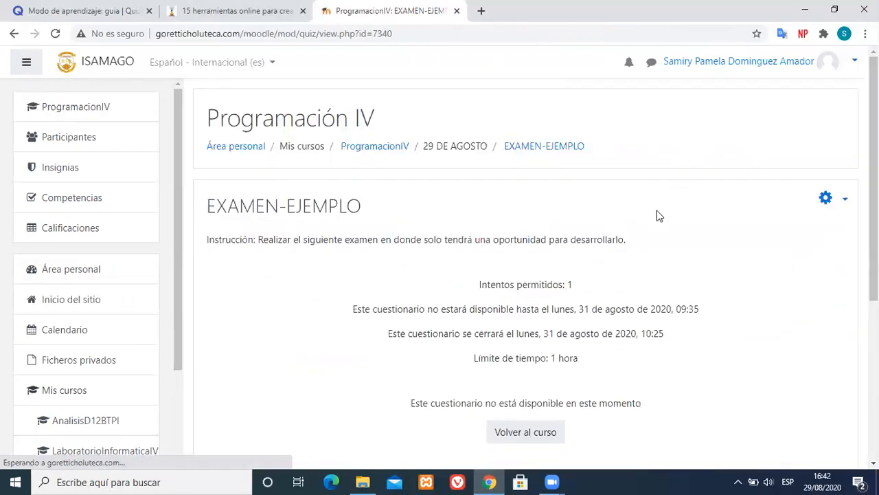
scroll(824, 192, "down", 2)
scroll(562, 438, "up", 2)
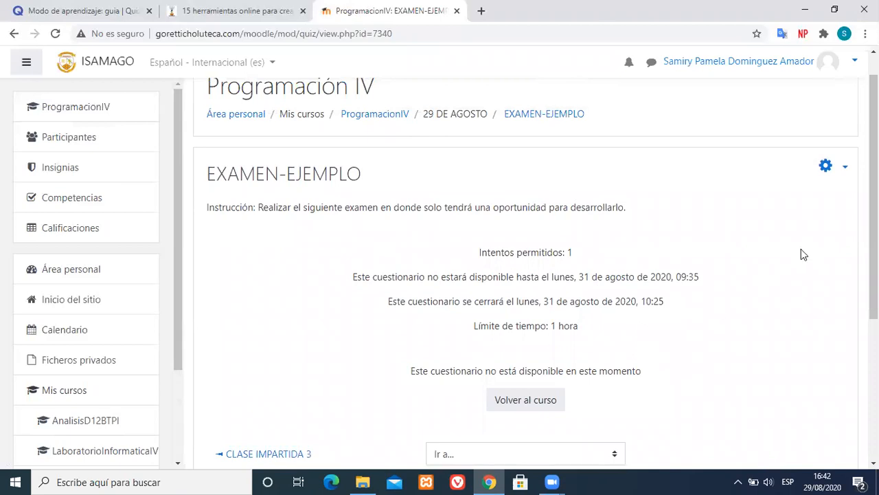
- Open the EXAMEN-EJEMPLO quiz settings, save them as they are and return to the course
left_click(839, 169)
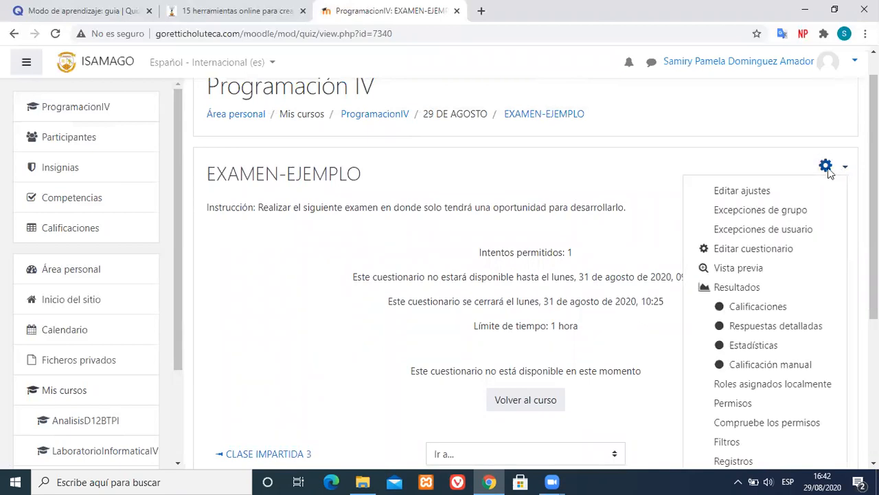
left_click(746, 193)
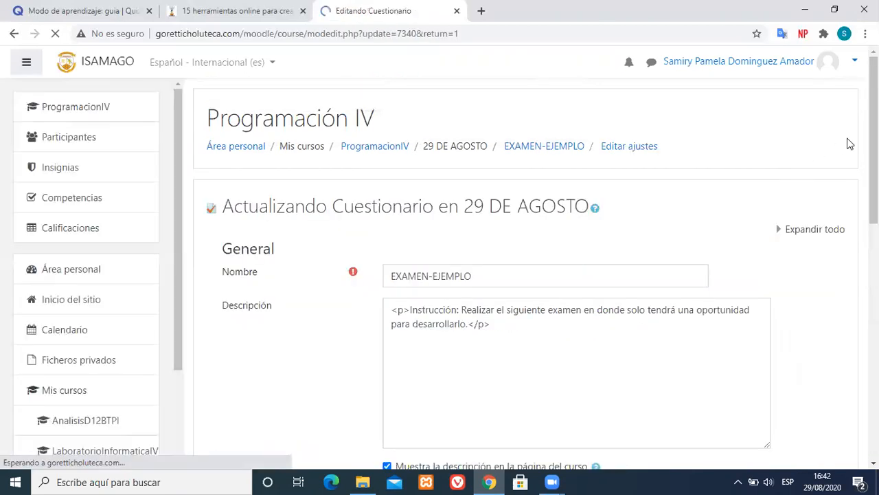
left_click_drag(874, 146, 874, 387)
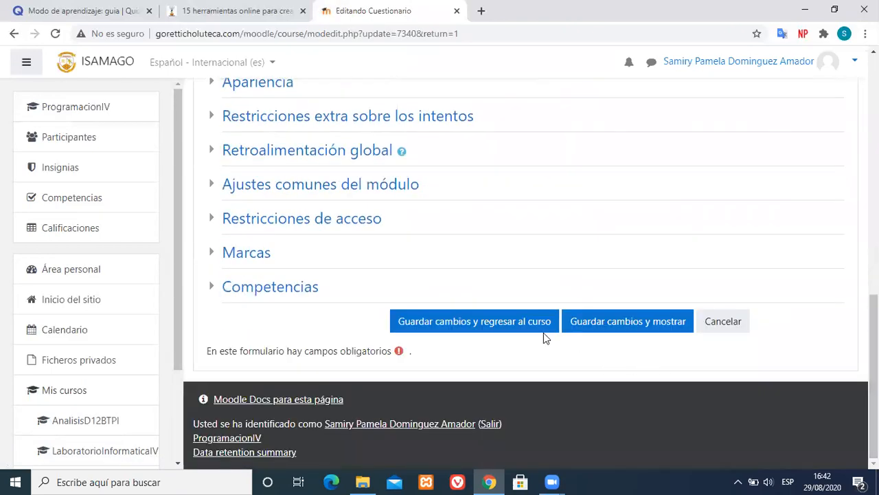
left_click(506, 325)
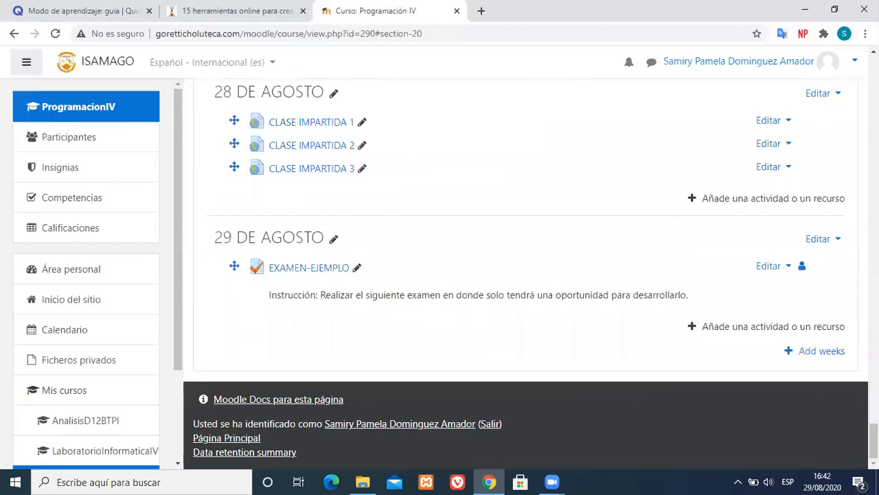
- Open the settings of EXAMEN-EJEMPLO from the course page, and leave them for the quiz's overview page
left_click(785, 253)
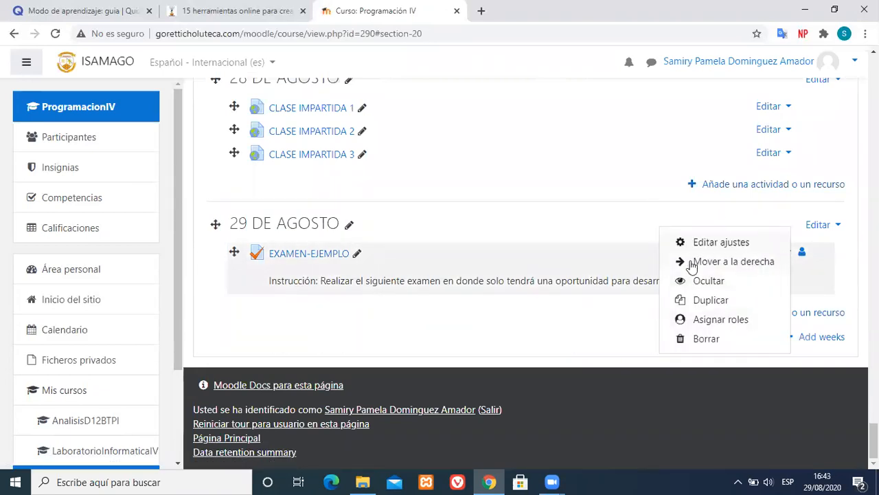
left_click(718, 243)
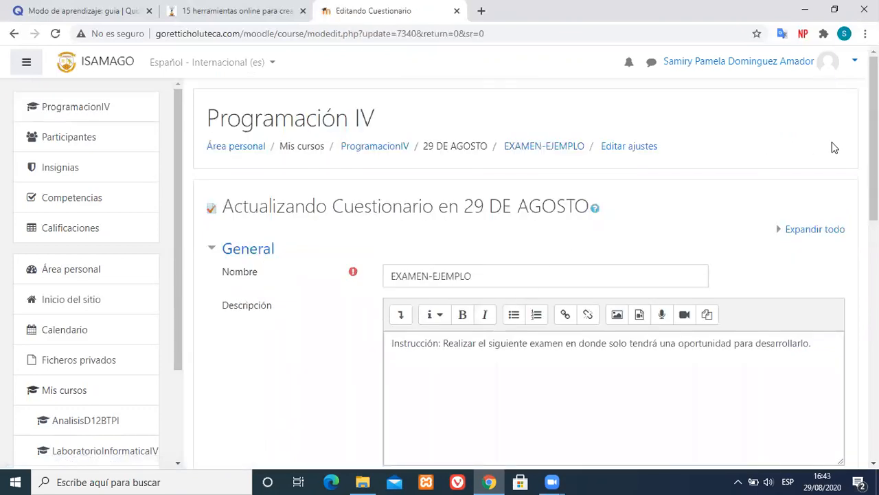
left_click_drag(874, 141, 874, 142)
left_click(613, 145)
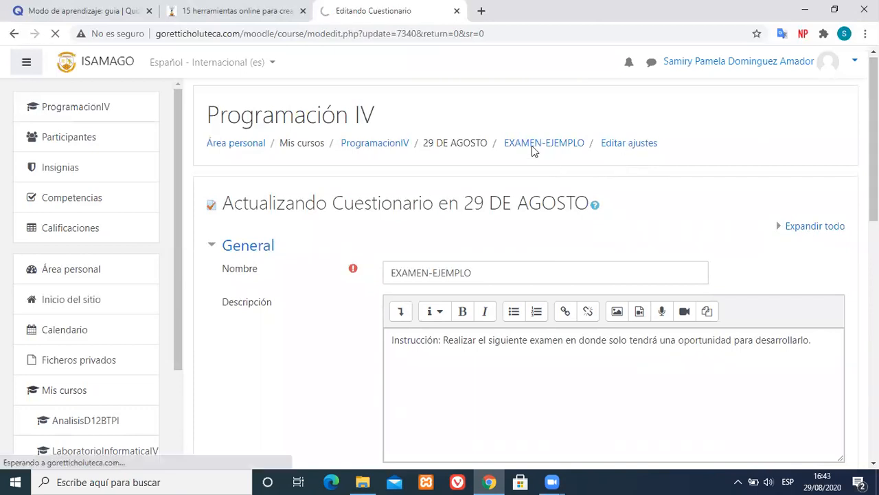
left_click(551, 151)
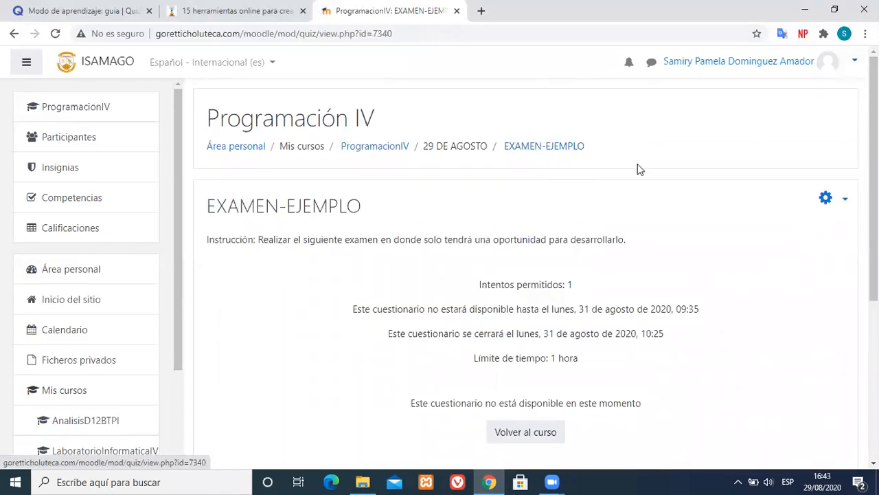
- Open the EXAMEN-EJEMPLO quiz for editing its questions
left_click(829, 200)
scroll(835, 179, "down", 2)
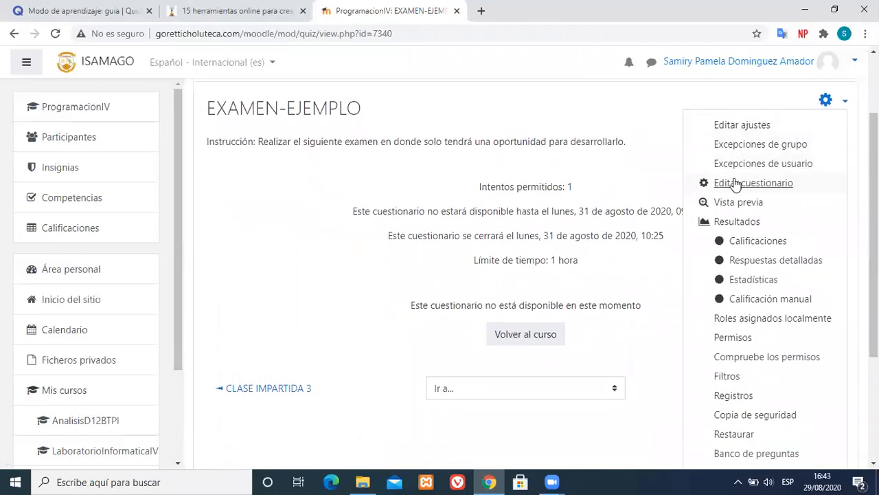
left_click(742, 185)
left_click(843, 103)
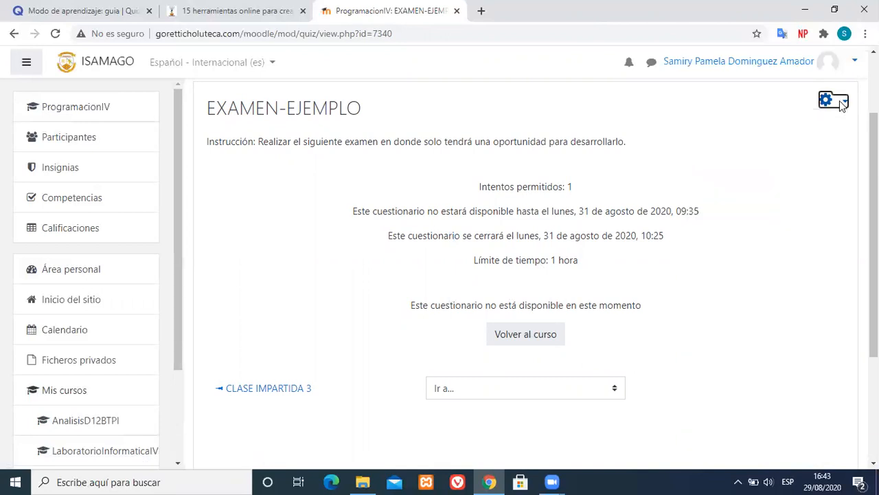
left_click(843, 103)
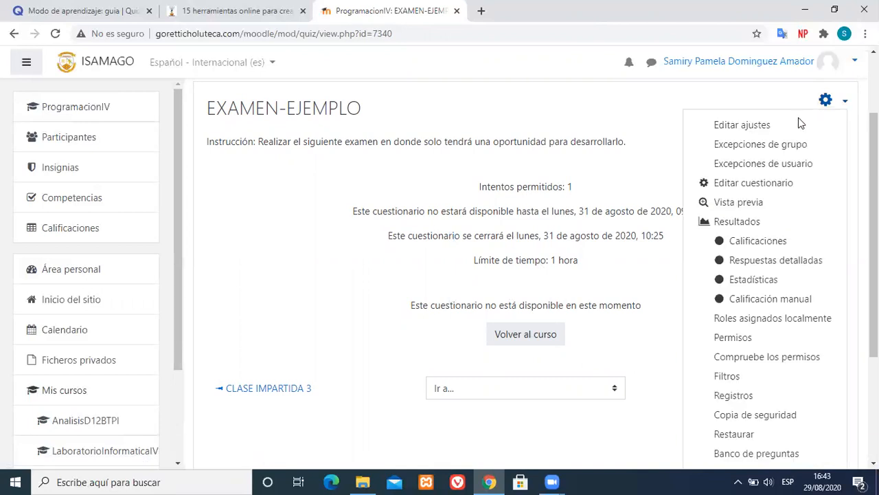
left_click(747, 186)
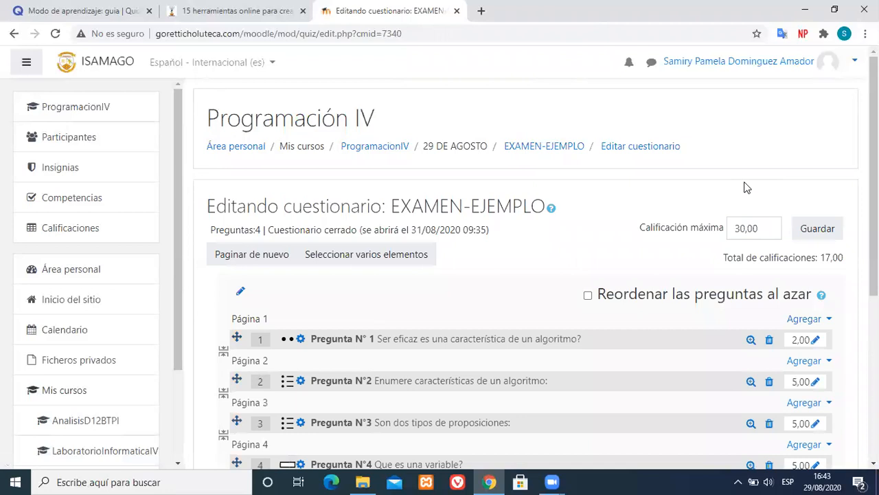
- Add a new question of type Ensayo after the last question of the quiz
scroll(790, 274, "down", 2)
left_click(821, 367)
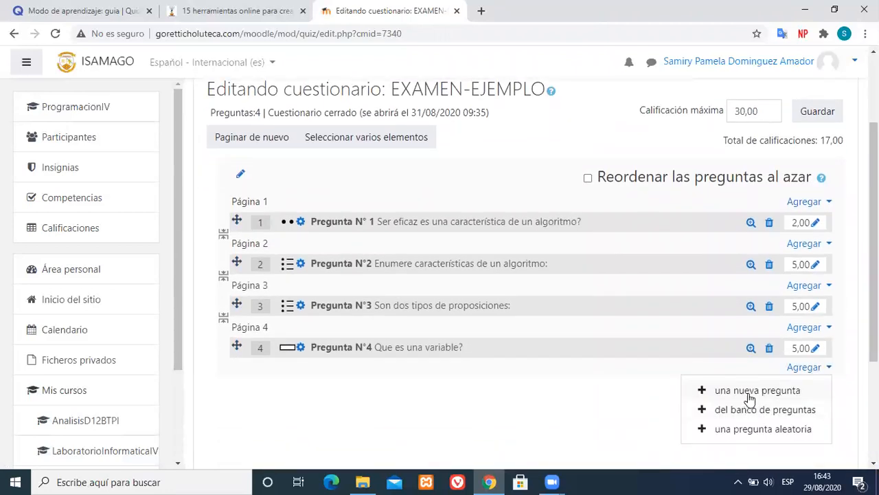
left_click(738, 390)
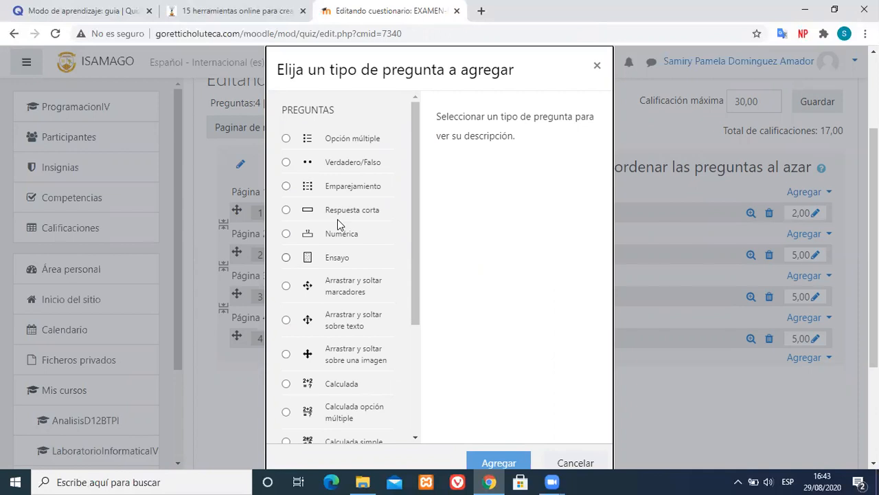
double_click(348, 261)
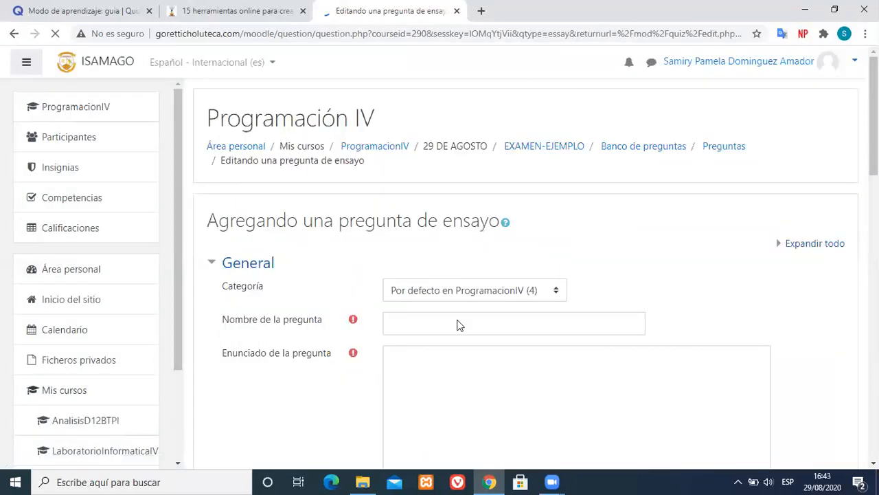
- Name the essay question "Pregunta N° 5"
left_click(426, 328)
scroll(523, 289, "down", 2)
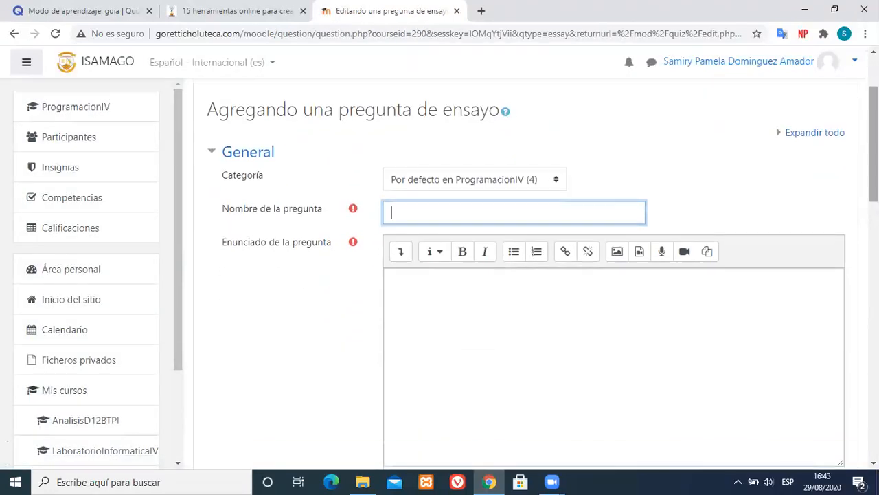
type("Pregunta N° 5")
- Begin the question statement with the line "Desarrolle el siguiente caso de algoritmo:"
scroll(622, 211, "down", 2)
left_click(623, 211)
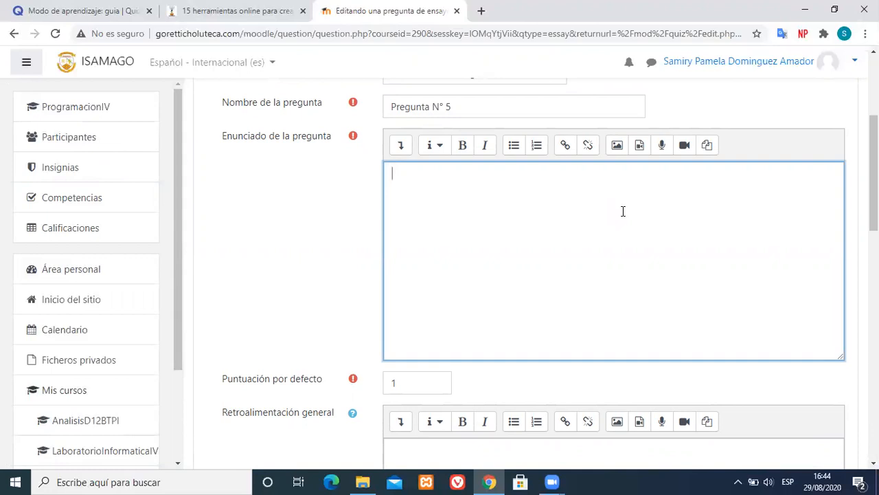
type("Ea")
type("De")
type("sarrolle el sigu")
type("iente cas")
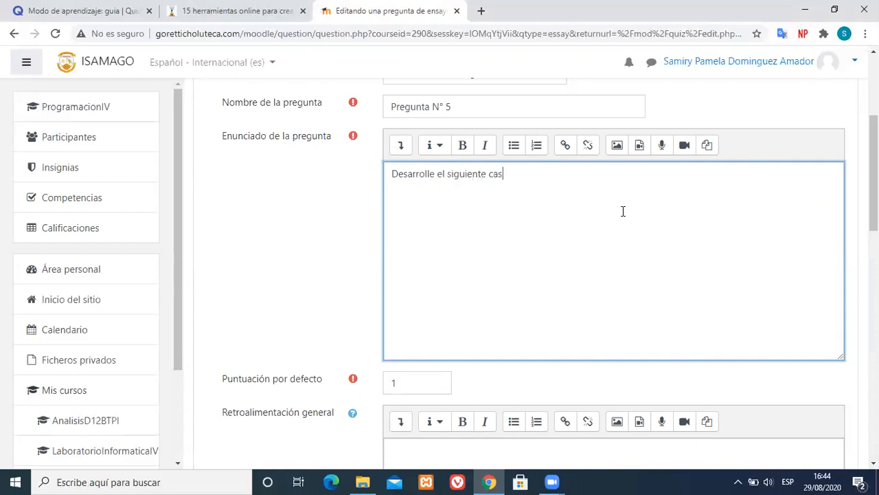
type("goritmo")
type(": ")
- Add the paragraph "Crea un algoritmo para que por pantalla el usuario ingrese un numero y que lo convierta en" below that line
type("Crea")
type(" un al")
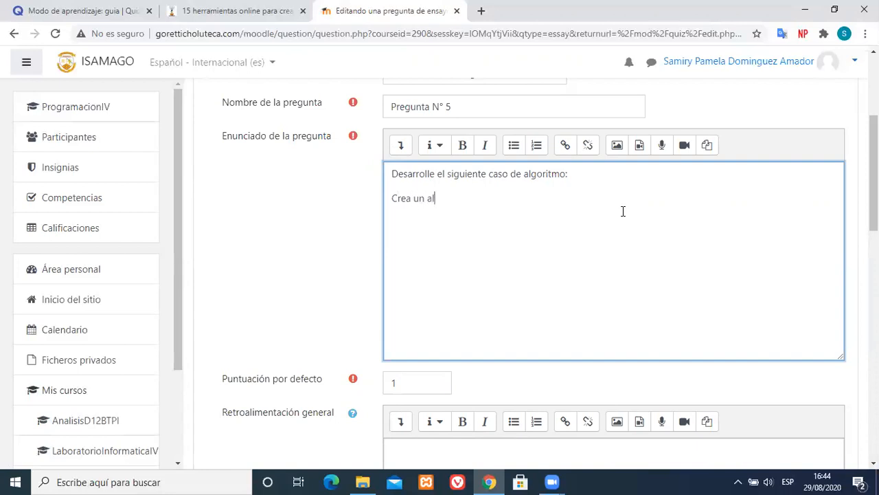
type("goritmo para que por p")
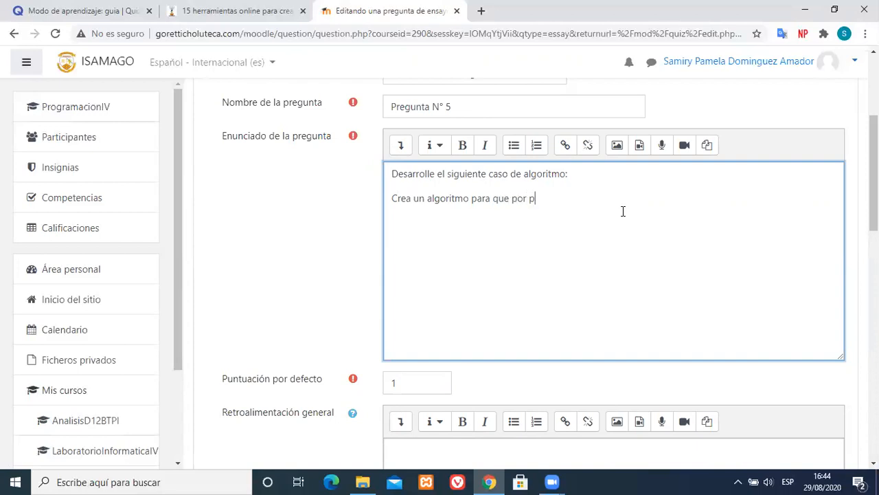
type("antalla el usuario")
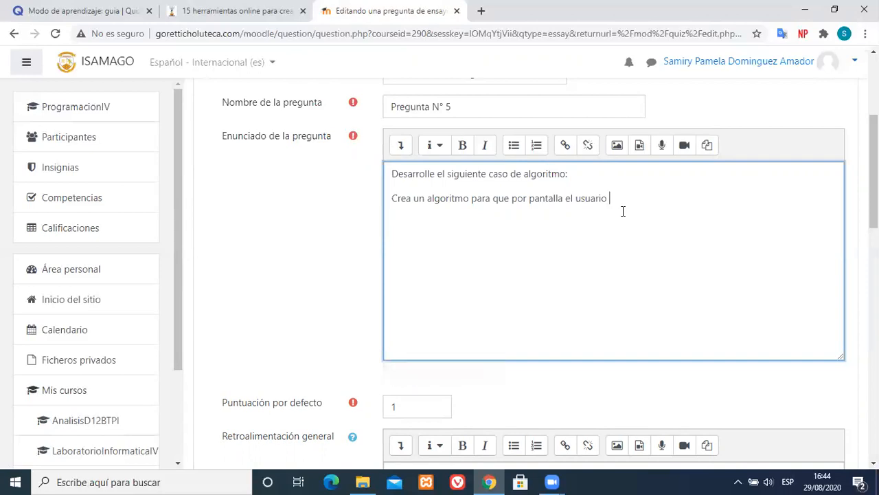
type("e")
key("BackSpace")
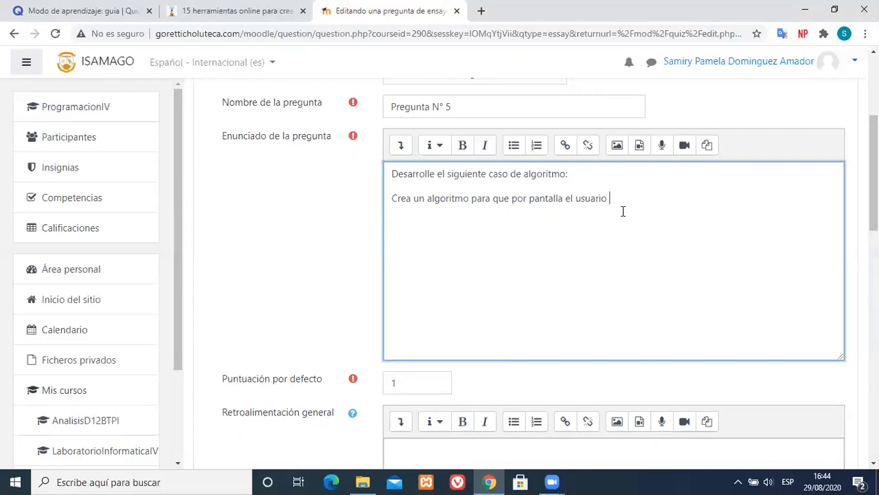
type("ingres")
type("e un nume")
type("ro y ")
type("q")
type("use")
key("BackSpace")
key("BackSpace")
key("BackSpace")
type("ue lo convierta en ")
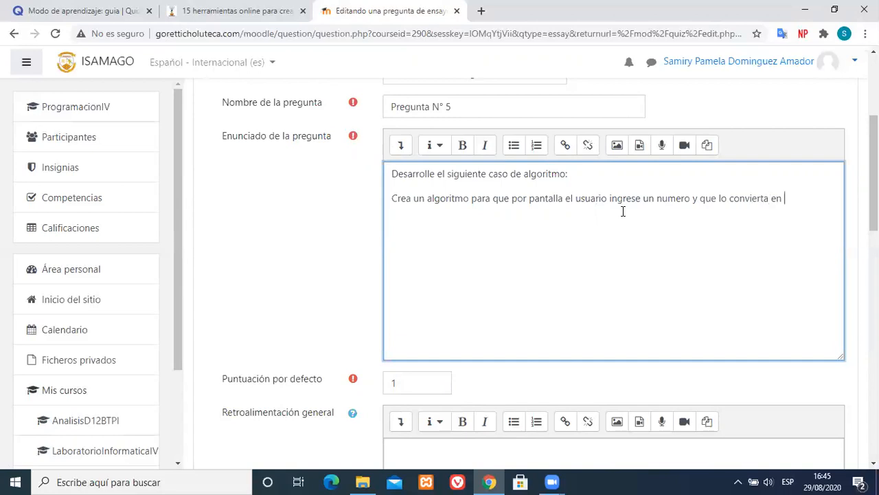
- Complete the paragraph with "longitud de metros a kilometros. Mediante el bucle Do-While para ser ciclico."
type("logitud de")
key("BackSpace")
key("BackSpace")
key("BackSpace")
key("BackSpace")
key("BackSpace")
key("BackSpace")
key("BackSpace")
key("BackSpace")
type("ngitud")
type("de metros a ")
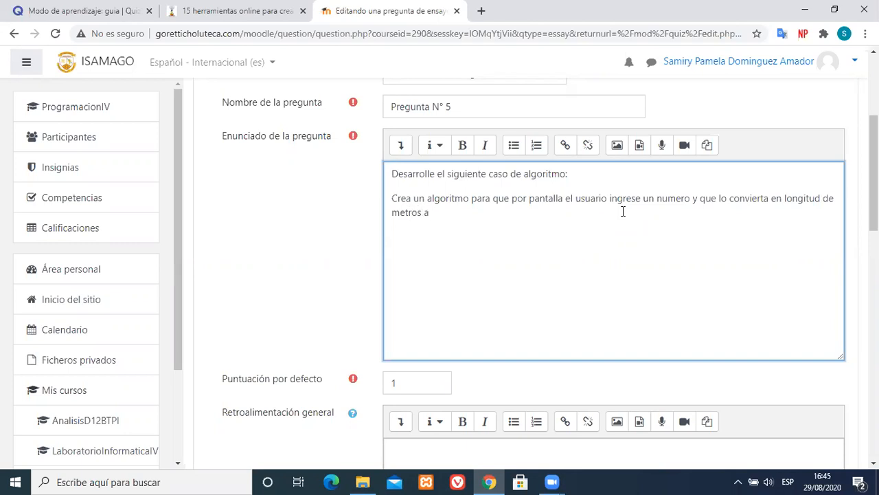
type("kilometros. Mediante el cd")
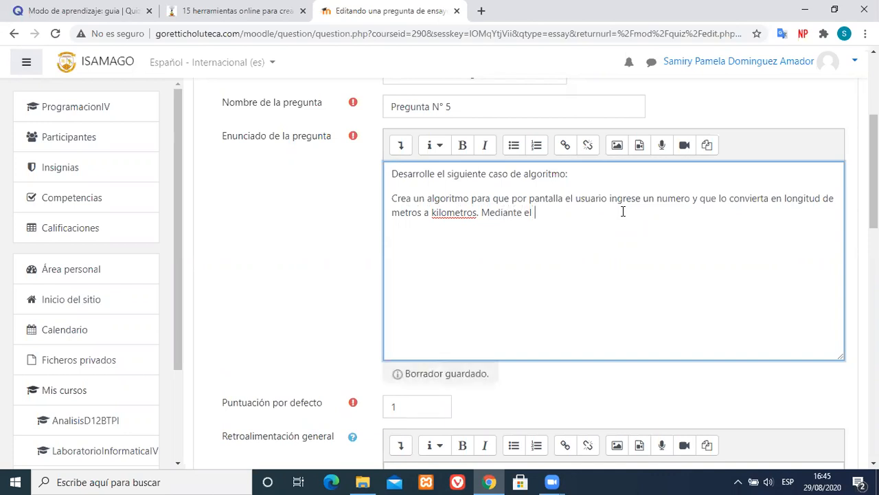
key("BackSpace")
key("BackSpace")
type("bucle ")
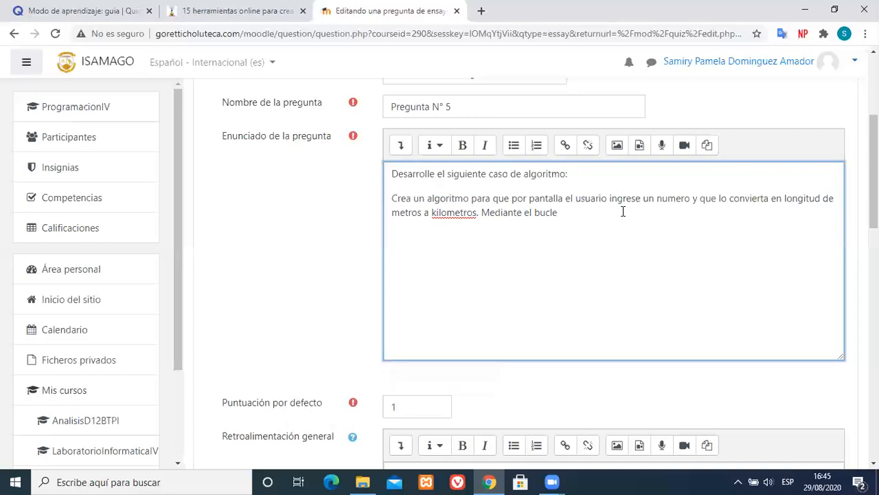
type("Do-")
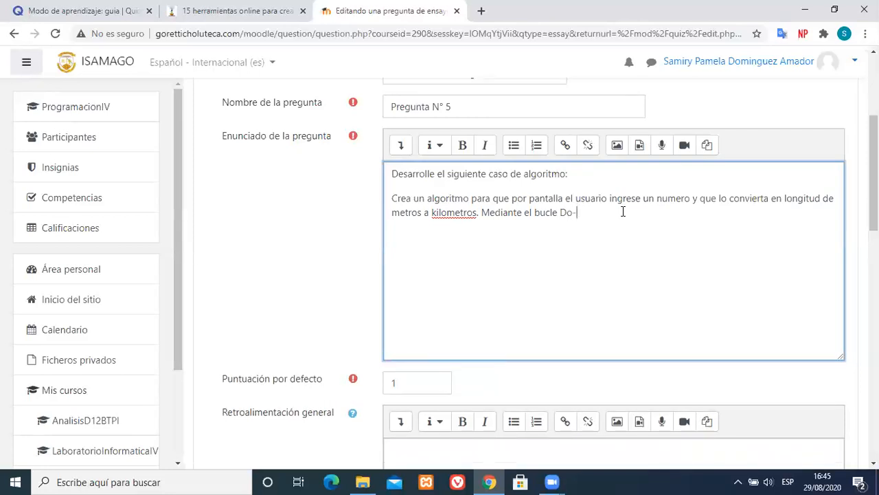
type("While para ser ciclico.")
- Correct the spelling to "kilómetros" and "cíclico" in the statement, and clear the spelling flag on "While"
right_click(440, 214)
left_click(462, 223)
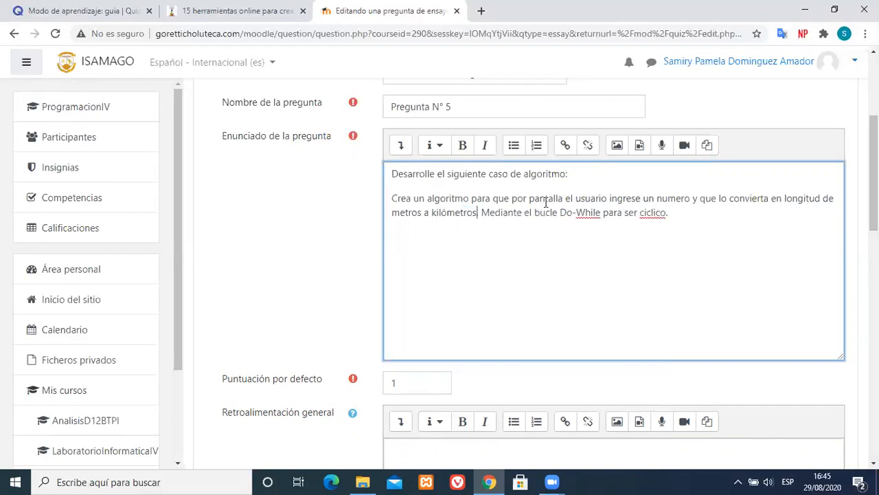
right_click(588, 213)
left_click(636, 265)
left_click(654, 213)
right_click(653, 213)
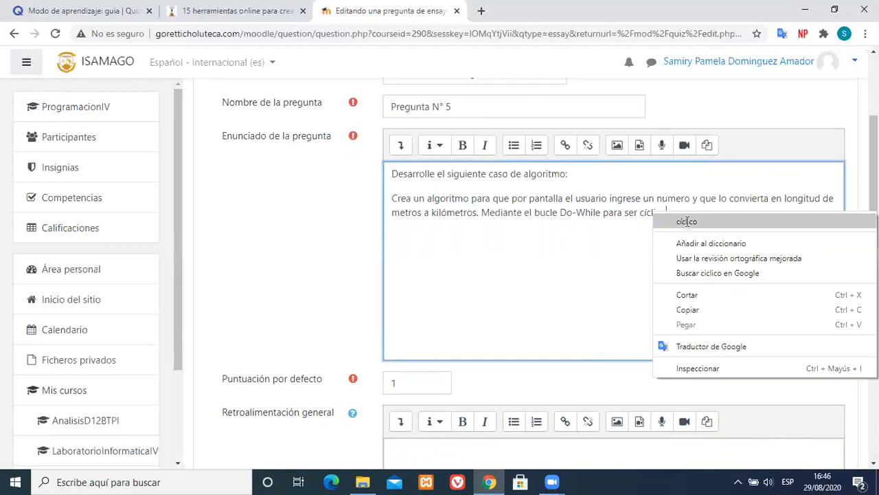
left_click(686, 221)
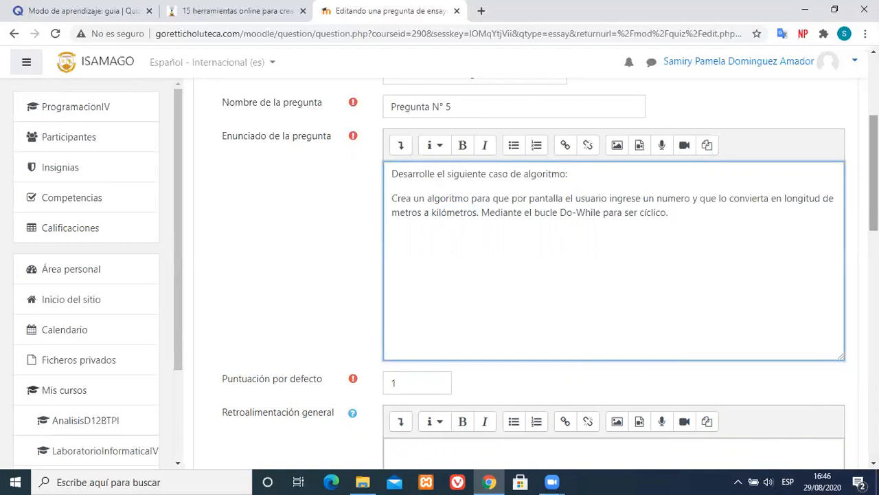
- Set the essay question's default score (Puntuación por defecto) to 10
scroll(550, 275, "up", 1)
scroll(549, 275, "up", 1)
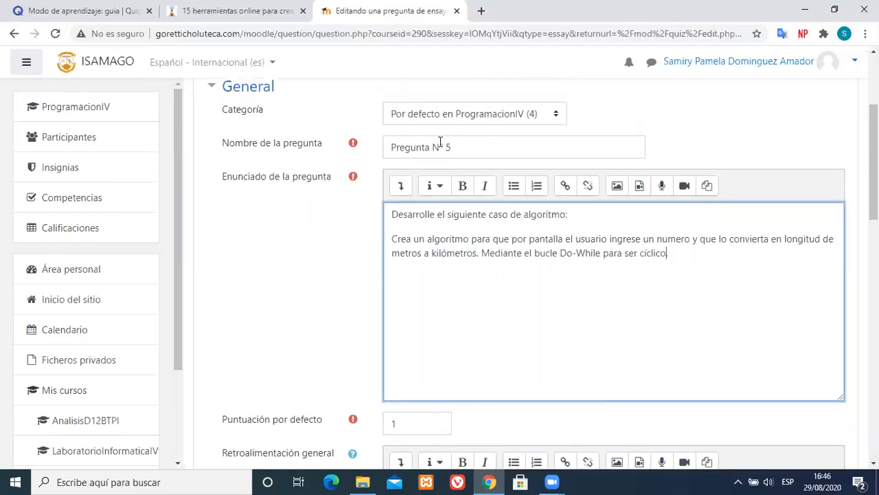
left_click(523, 253)
scroll(522, 253, "down", 1)
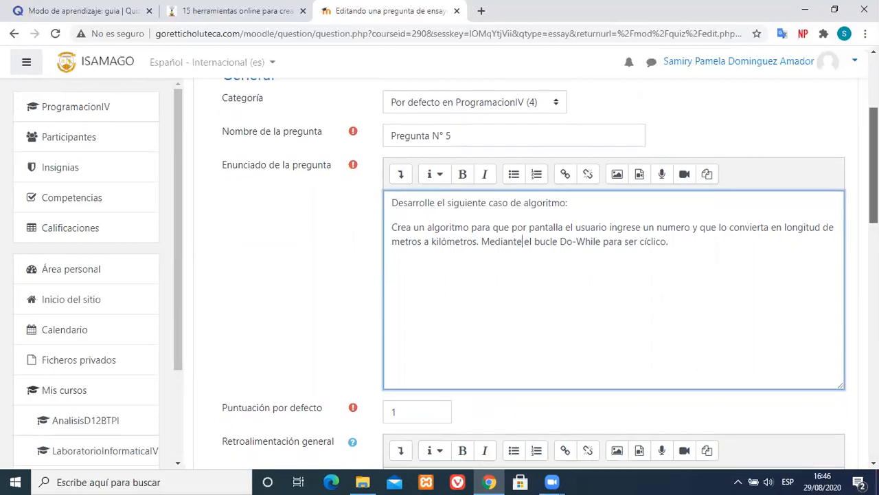
scroll(360, 318, "down", 3)
left_click(427, 284)
type("0")
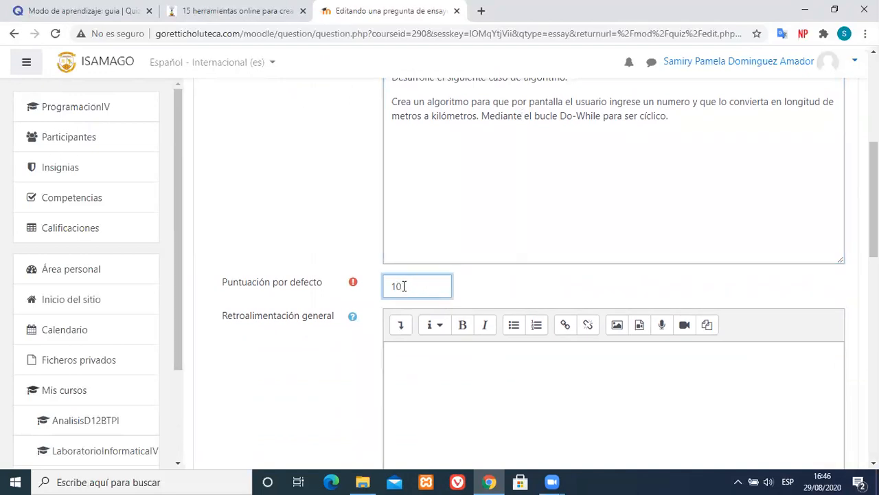
- Look over the question form and examine the available response formats (Formato de la respuesta) in the answer options
scroll(873, 206, "down", 3)
scroll(543, 275, "down", 5)
scroll(542, 275, "up", 7)
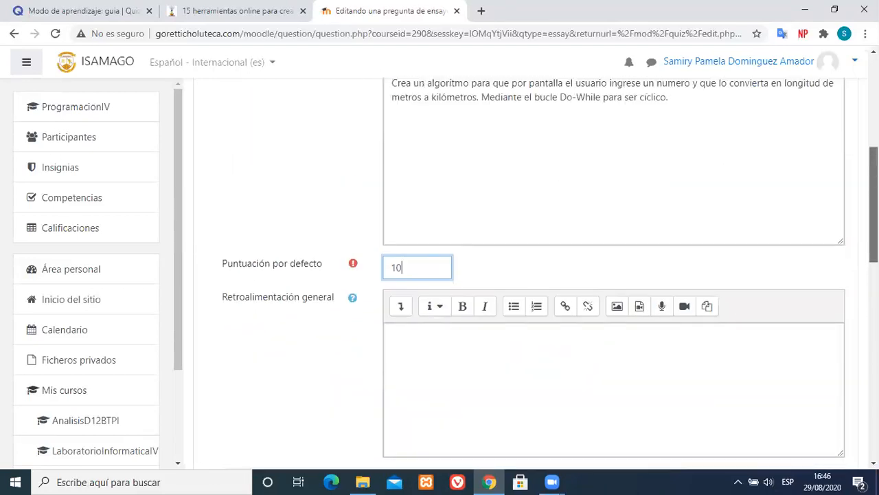
scroll(854, 147, "up", 3)
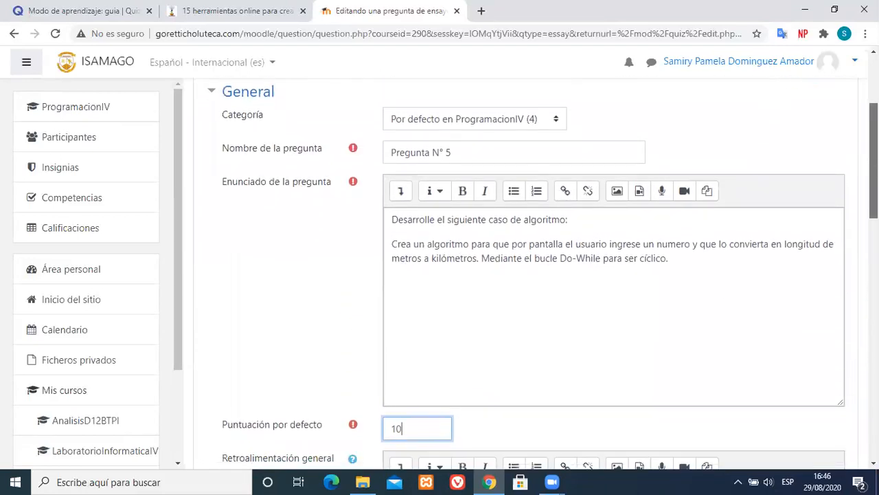
scroll(684, 215, "up", 1)
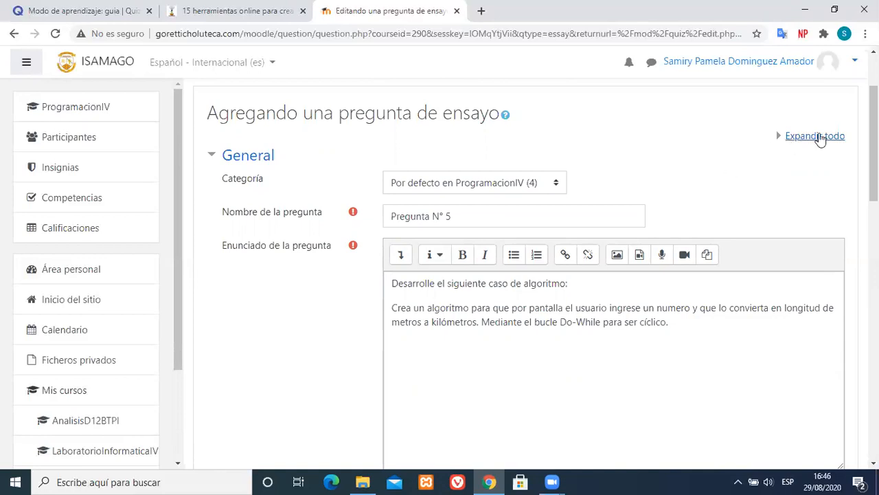
left_click_drag(874, 141, 873, 279)
left_click(440, 238)
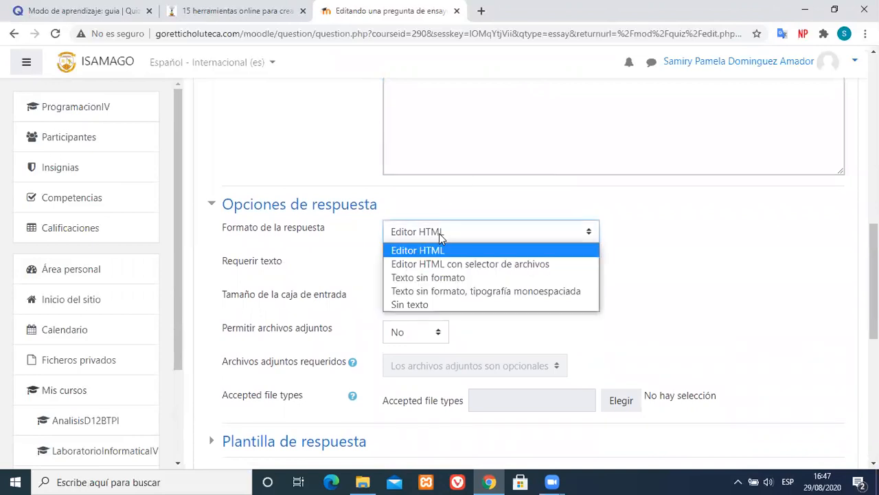
left_click(427, 237)
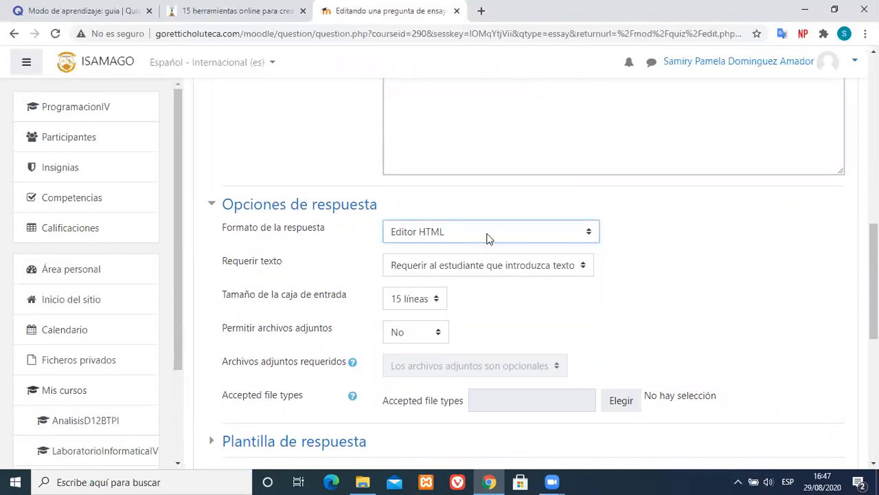
left_click(411, 240)
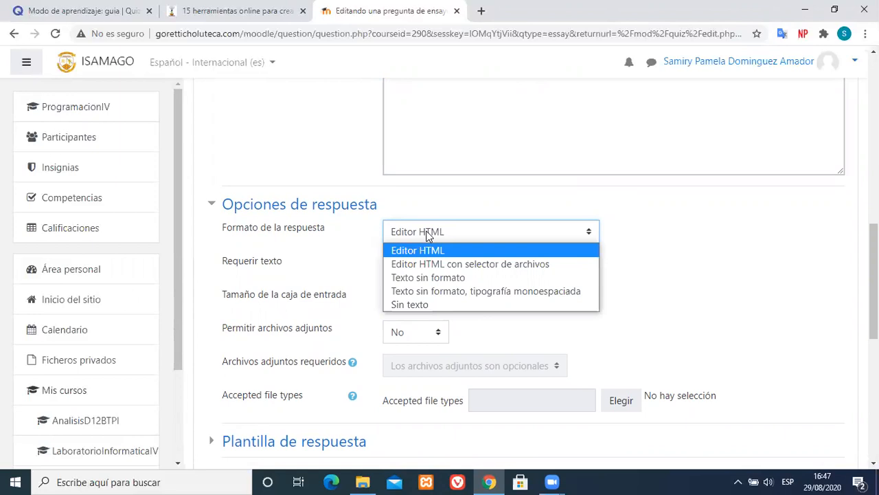
left_click(426, 235)
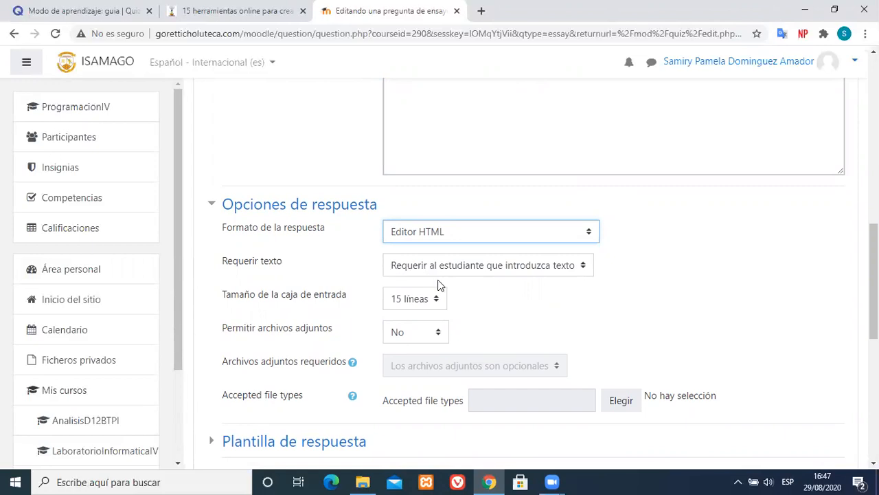
- Try making the response text optional, and set it back to "Requerir al estudiante que introduzca texto"
left_click(479, 272)
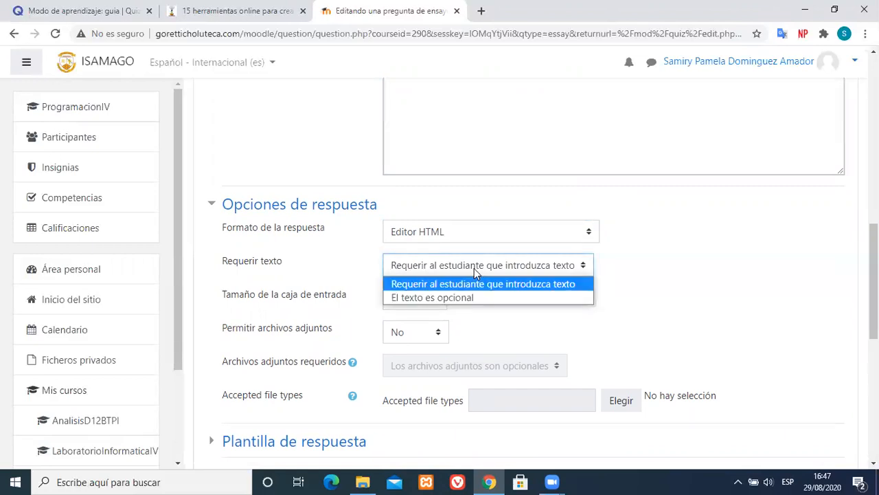
left_click(474, 268)
left_click(423, 273)
left_click(409, 297)
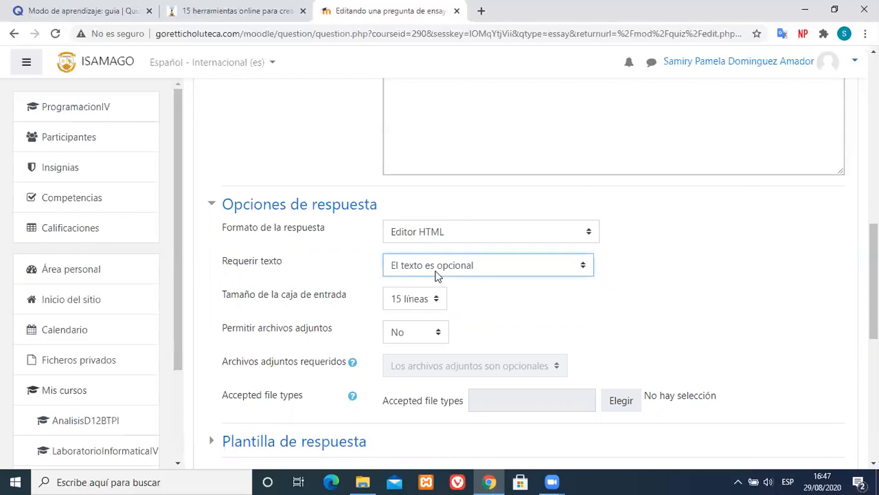
left_click(435, 273)
left_click(409, 283)
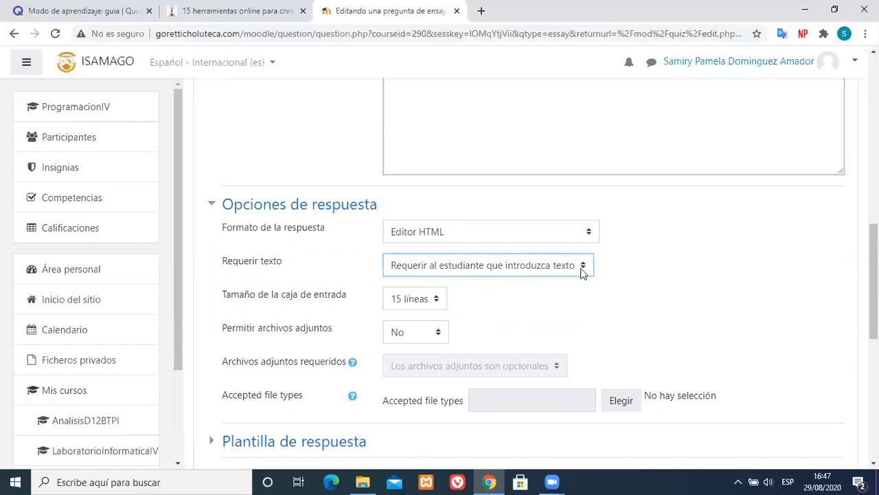
- Set the answer input box size (Tamaño de la caja de entrada) to 40 líneas
left_click_drag(873, 255, 873, 282)
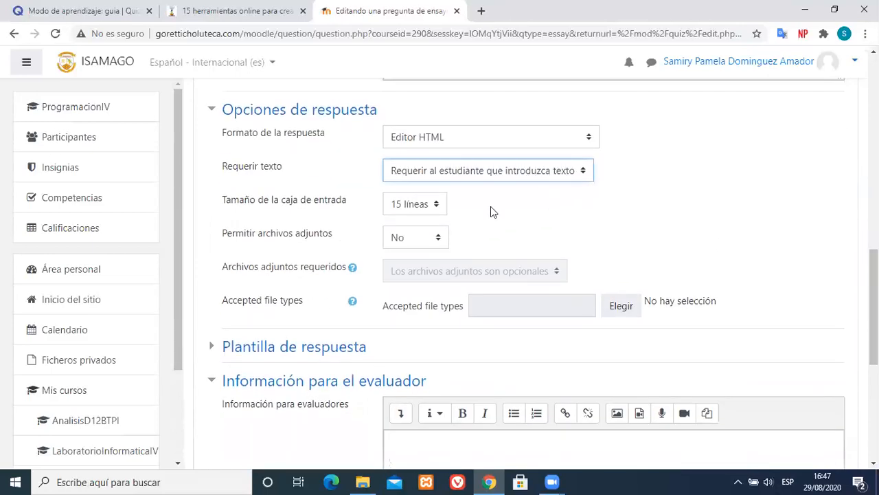
left_click(432, 206)
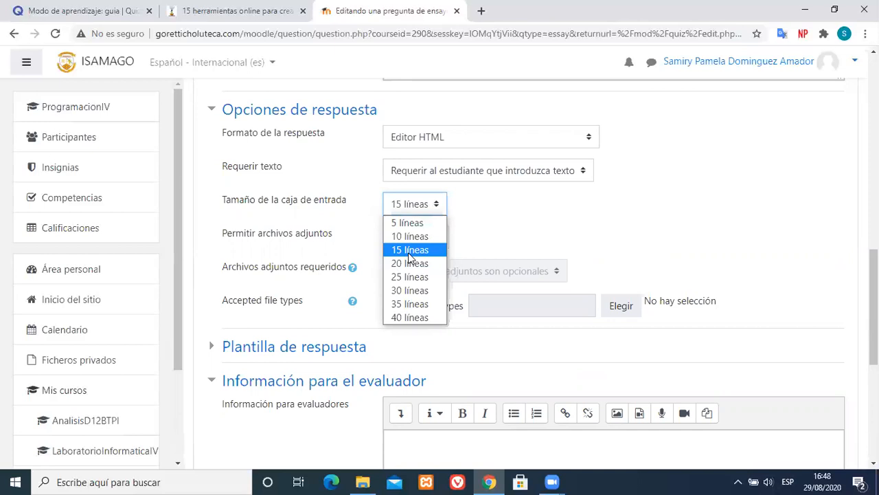
left_click(418, 313)
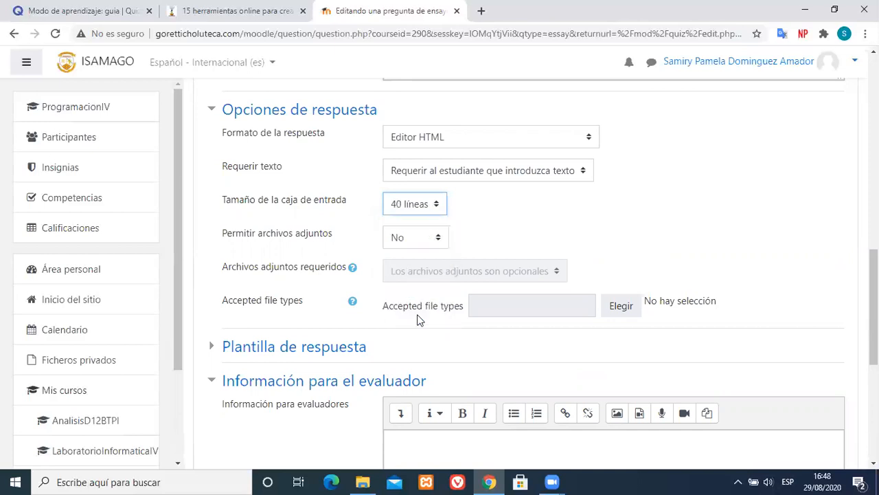
left_click(438, 210)
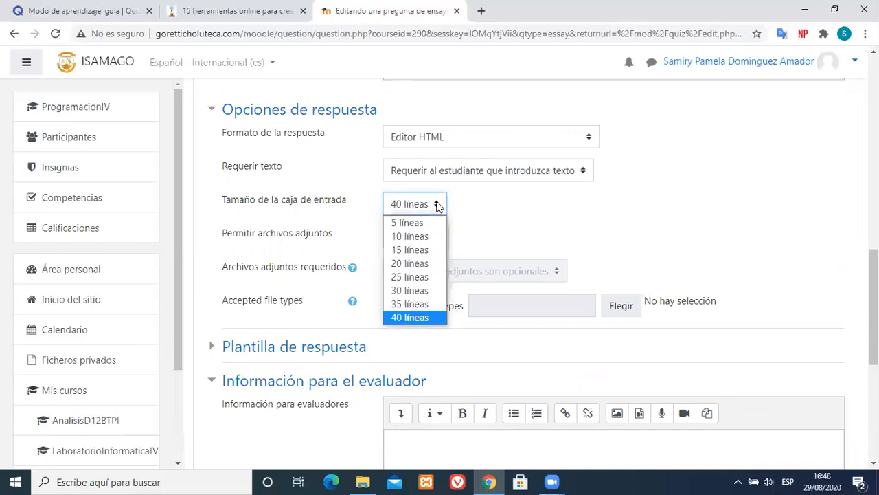
left_click(401, 317)
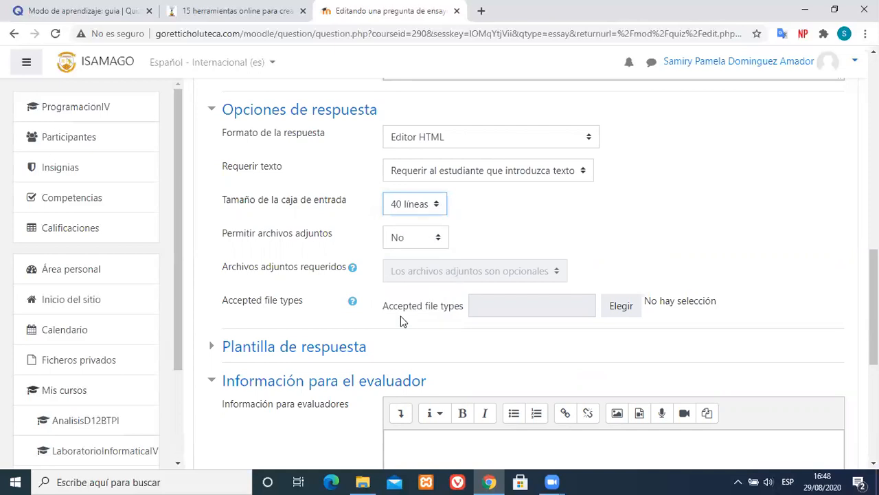
- Try 25 líneas as the answer input box size (Tamaño de la caja de entrada), and set it back to 40 líneas
left_click(420, 205)
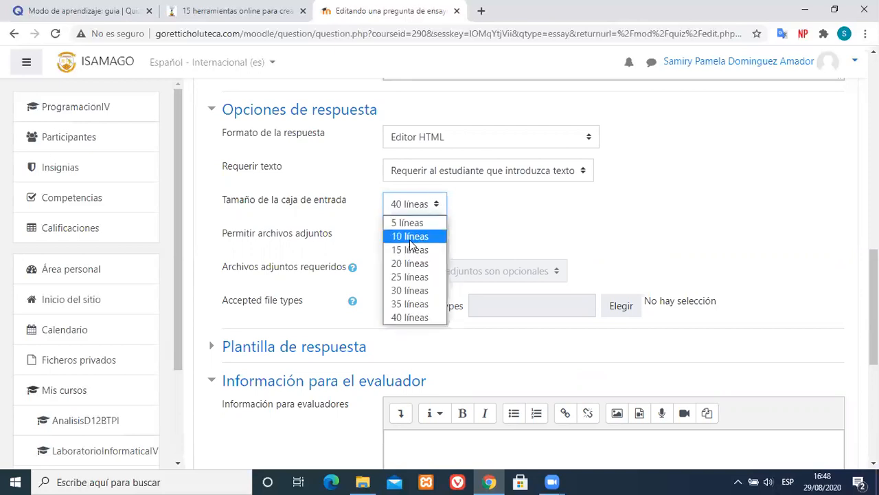
left_click(426, 277)
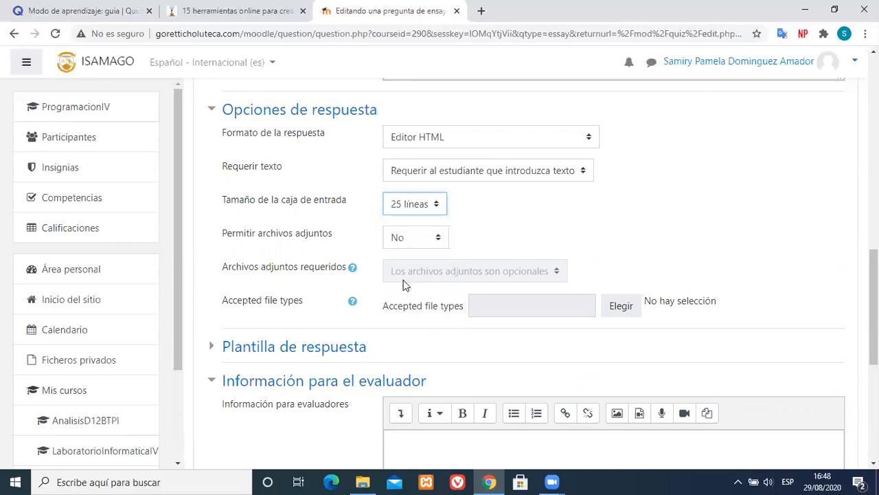
left_click(435, 206)
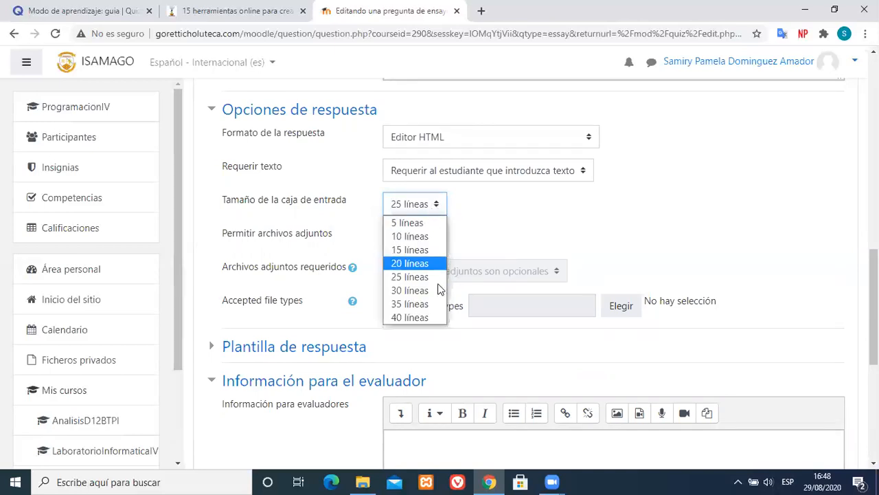
left_click(411, 316)
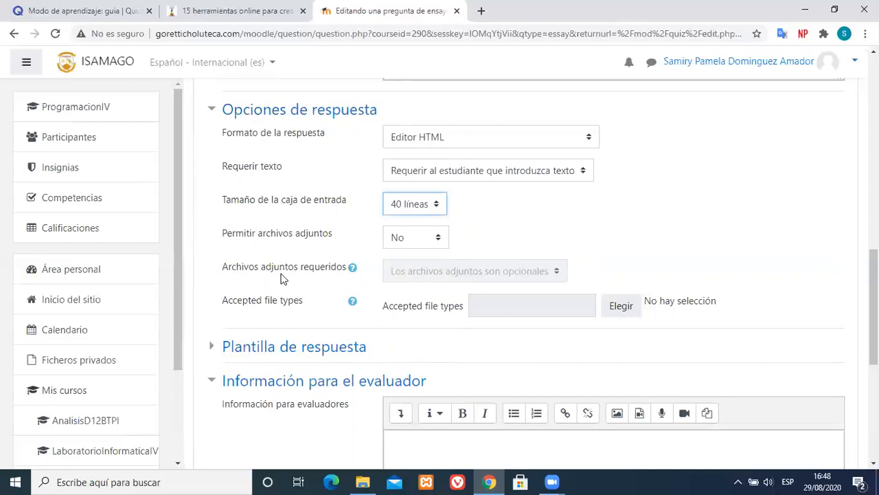
left_click(430, 211)
left_click(429, 212)
left_click(429, 211)
left_click(429, 212)
- Try the attachment allowance (Permitir archivos adjuntos) at 1, Sin límite and No, and set it to 1
left_click(435, 239)
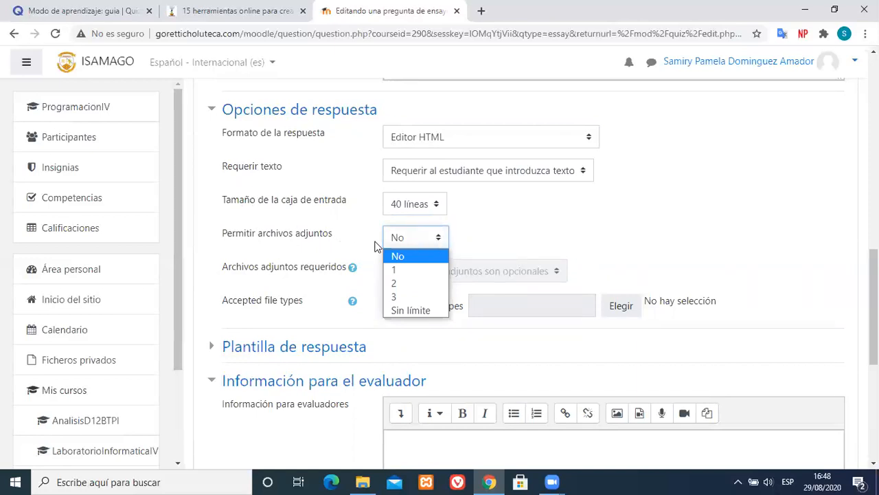
left_click(402, 254)
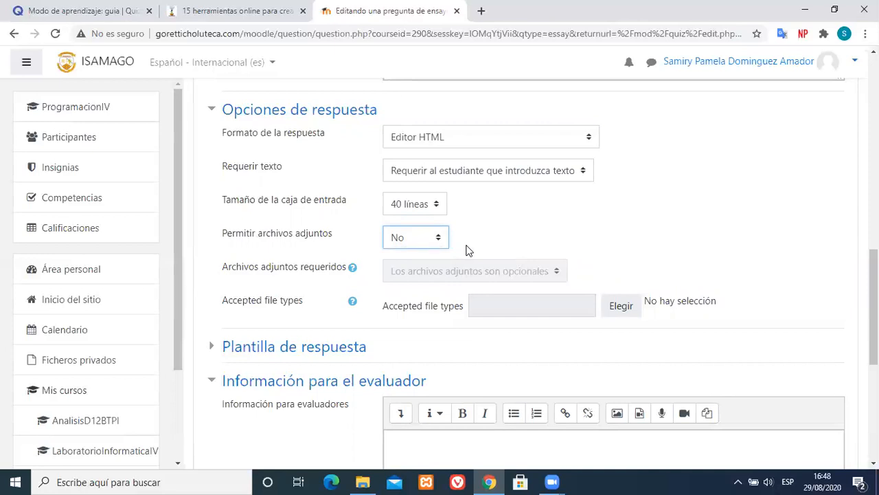
left_click(444, 249)
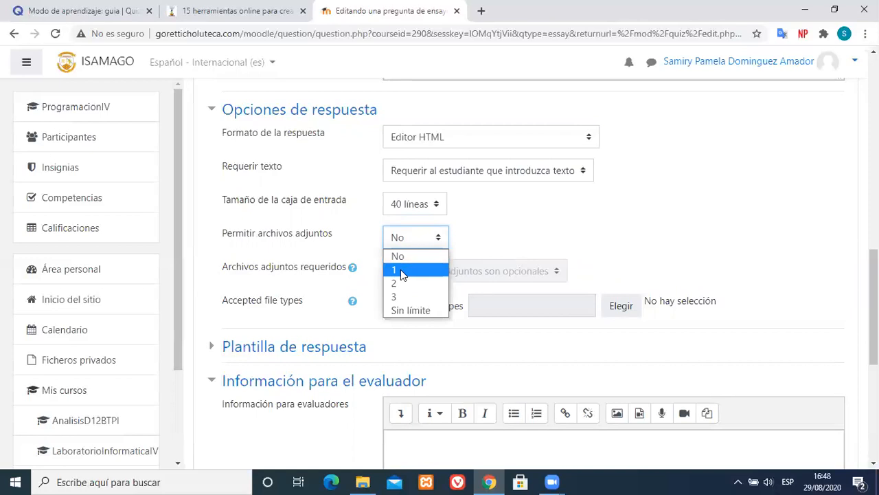
left_click(401, 270)
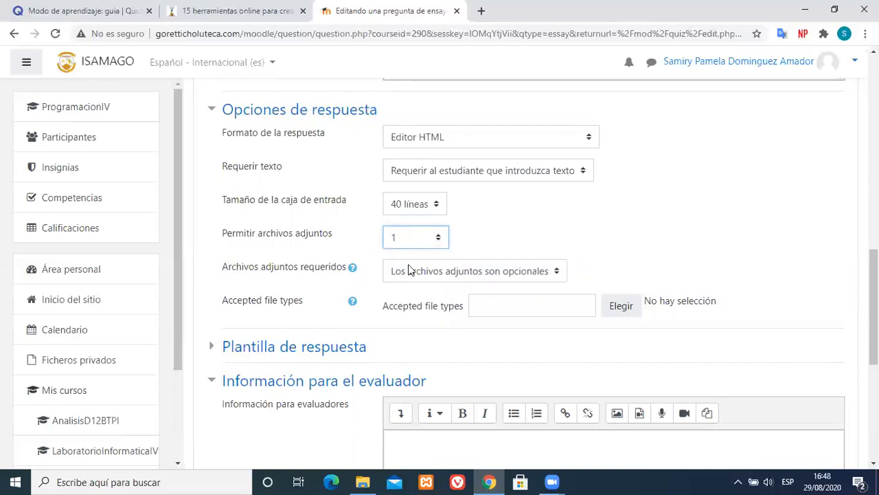
left_click(438, 240)
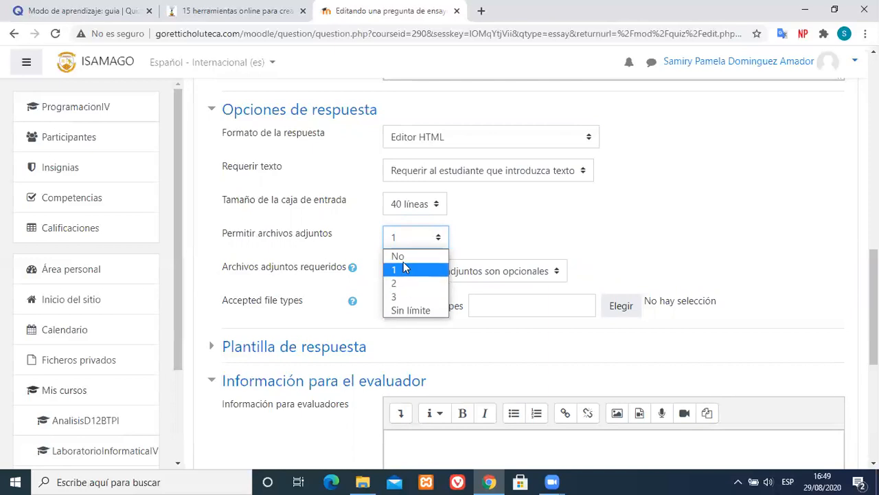
left_click(410, 311)
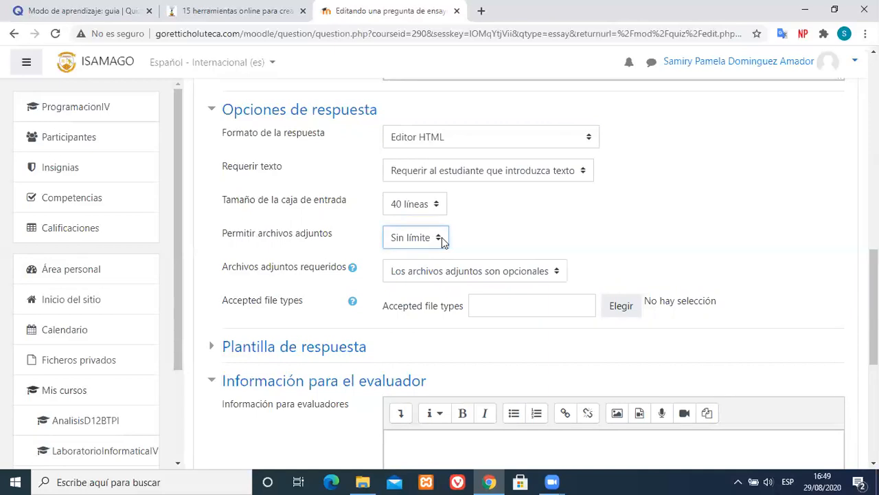
left_click(442, 237)
left_click(410, 256)
left_click(442, 237)
left_click(397, 268)
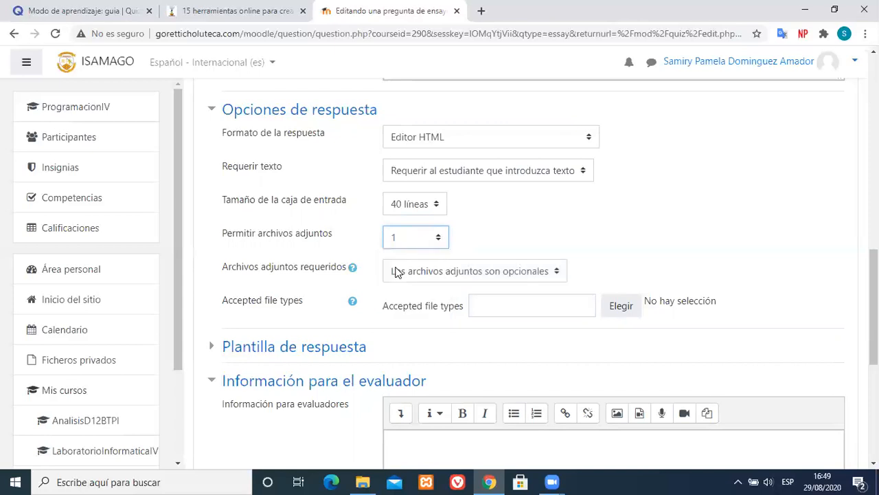
- Try requiring 1 attachment (Archivos adjuntos requeridos), and set Permitir archivos adjuntos back to No
left_click(464, 272)
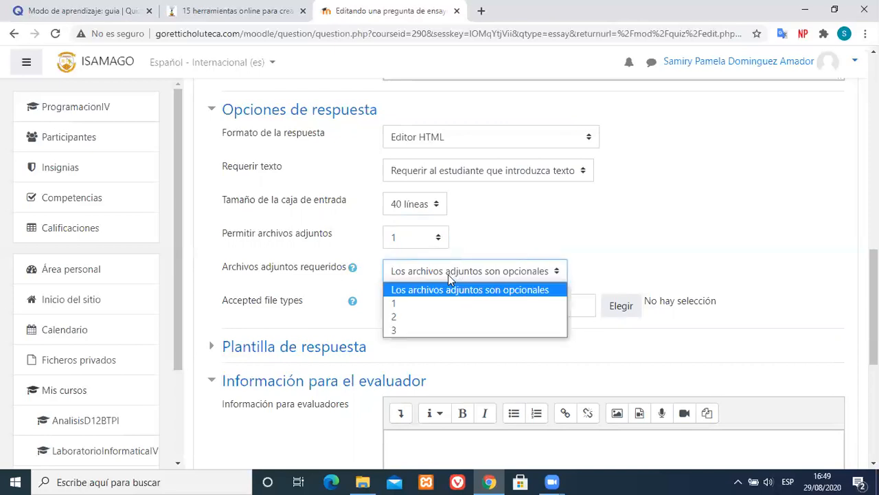
left_click(405, 302)
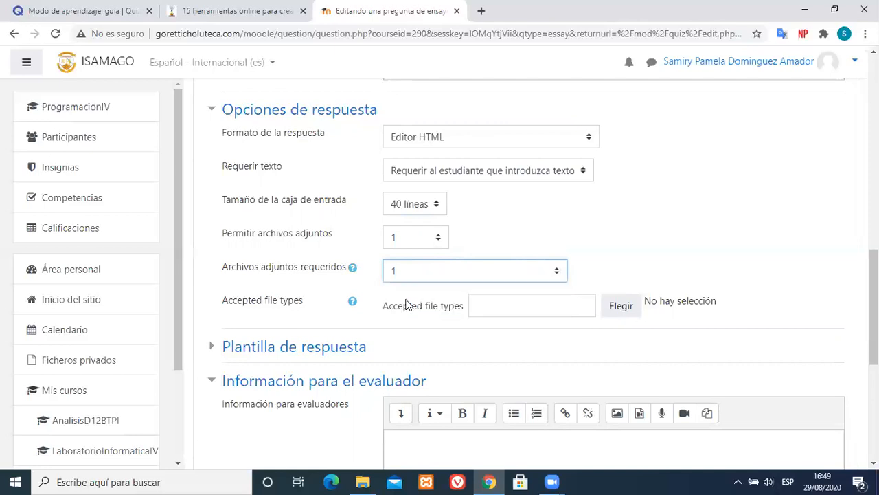
left_click(422, 240)
left_click(401, 255)
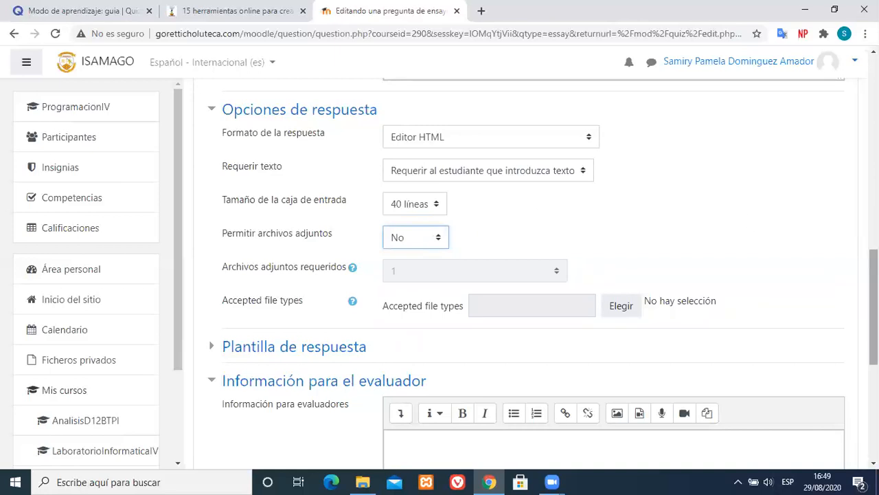
- Save the essay question and return to the quiz's question list
scroll(873, 302, "down", 4)
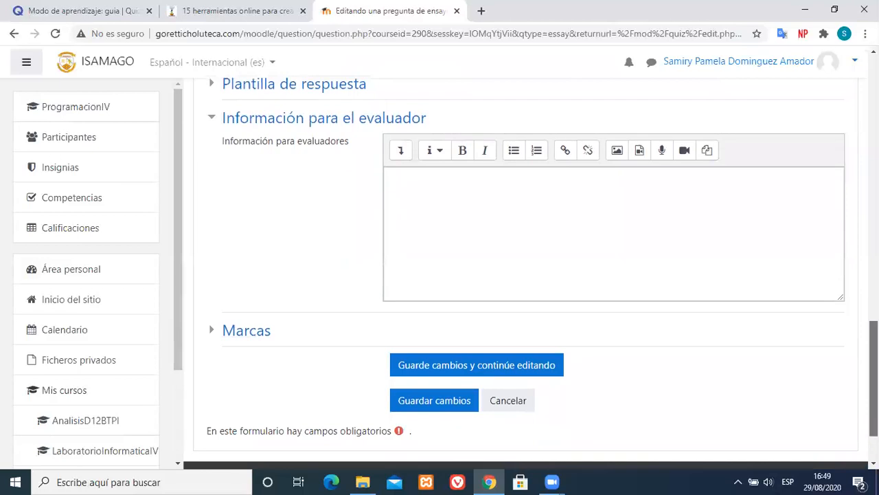
scroll(874, 302, "down", 1)
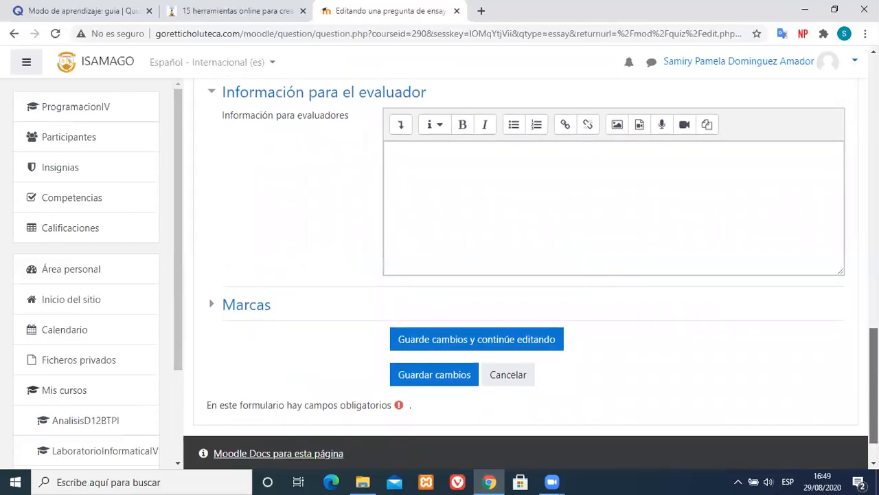
left_click(447, 383)
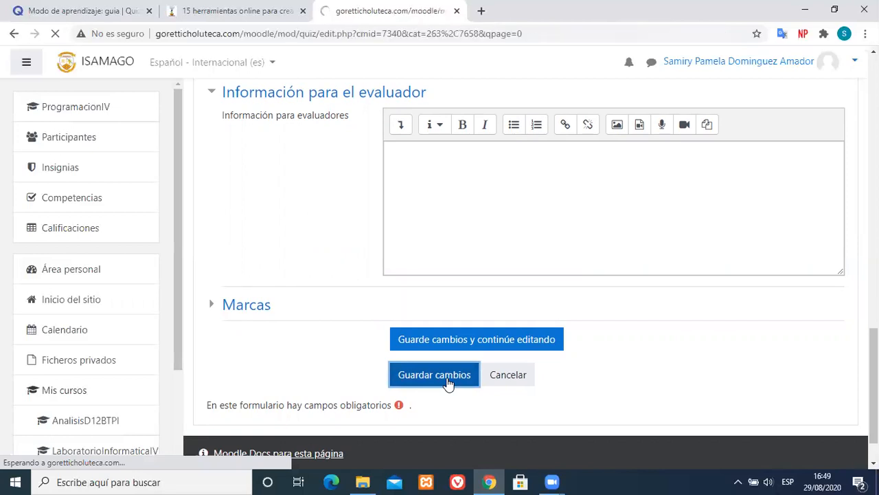
- Add a new question of type Emparejamiento at the end of the quiz, after Pregunta N° 5
scroll(801, 155, "down", 2)
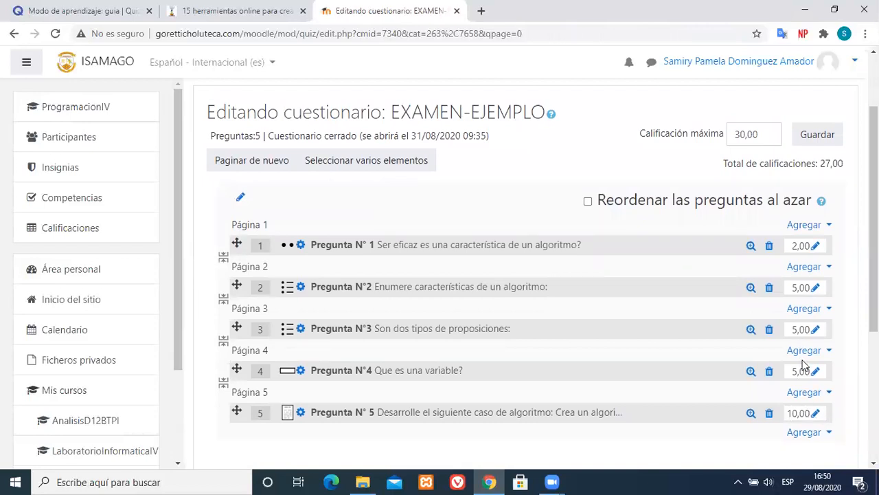
mouse_move(874, 220)
left_mouse_down()
mouse_move(874, 234)
mouse_move(874, 225)
left_mouse_up()
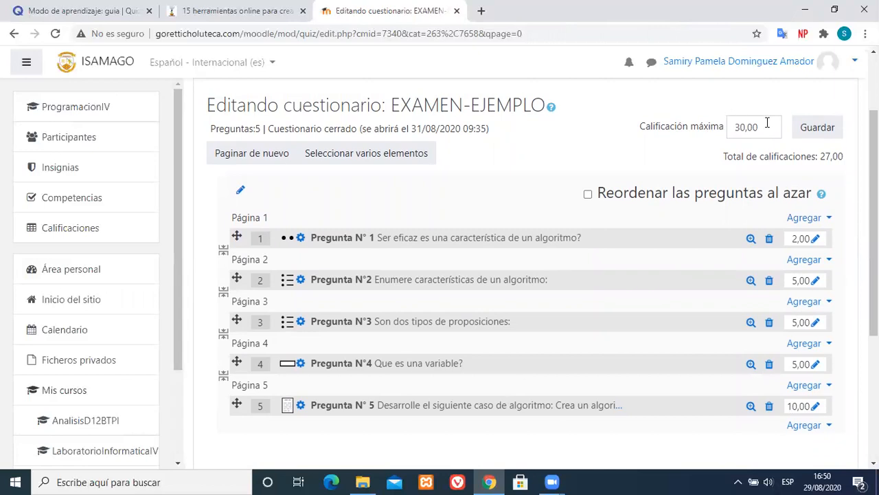
left_click_drag(874, 258, 874, 312)
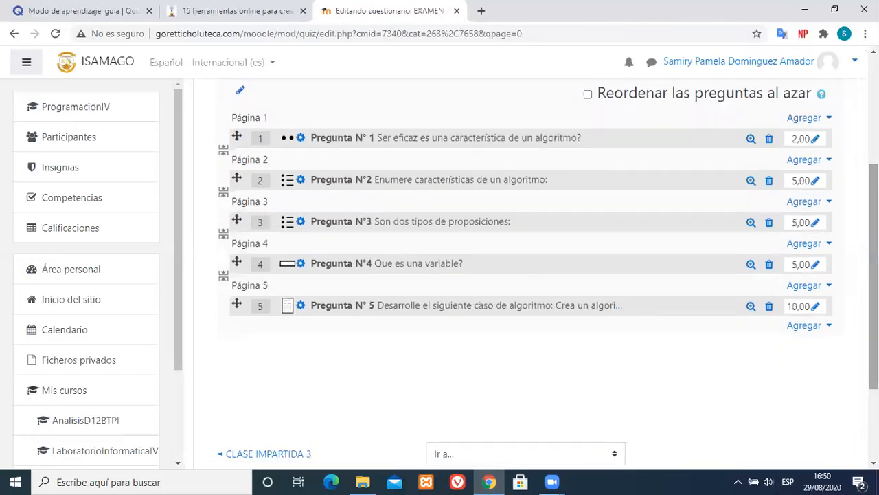
left_click(827, 326)
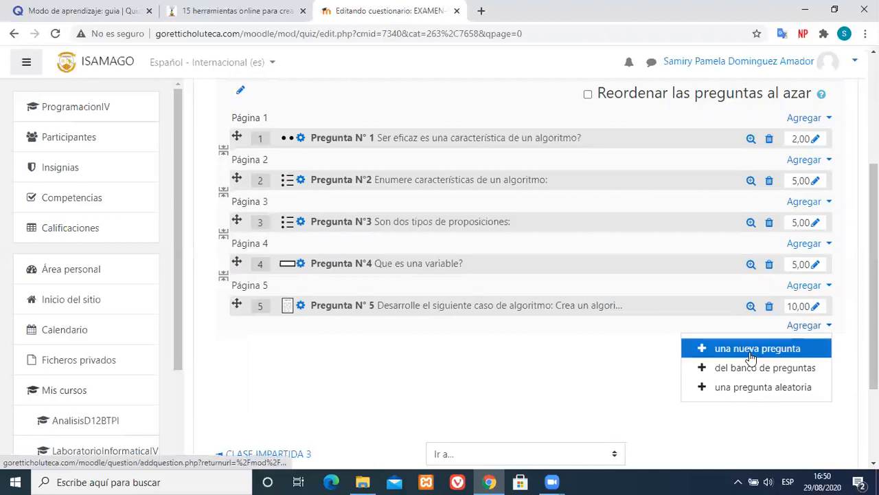
left_click(748, 352)
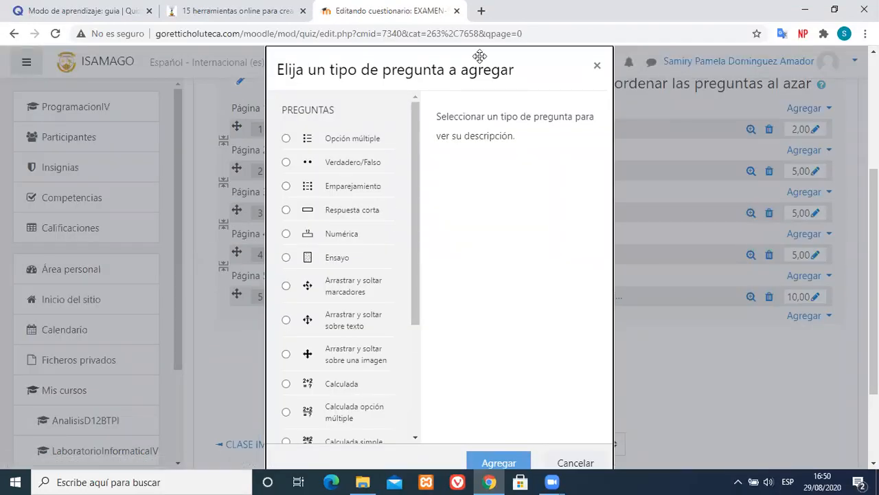
left_click(378, 186)
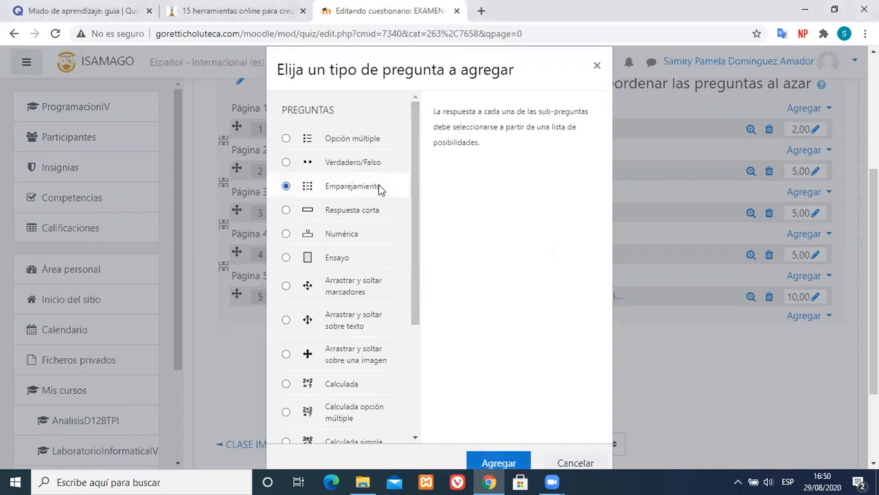
left_click_drag(416, 181, 422, 276)
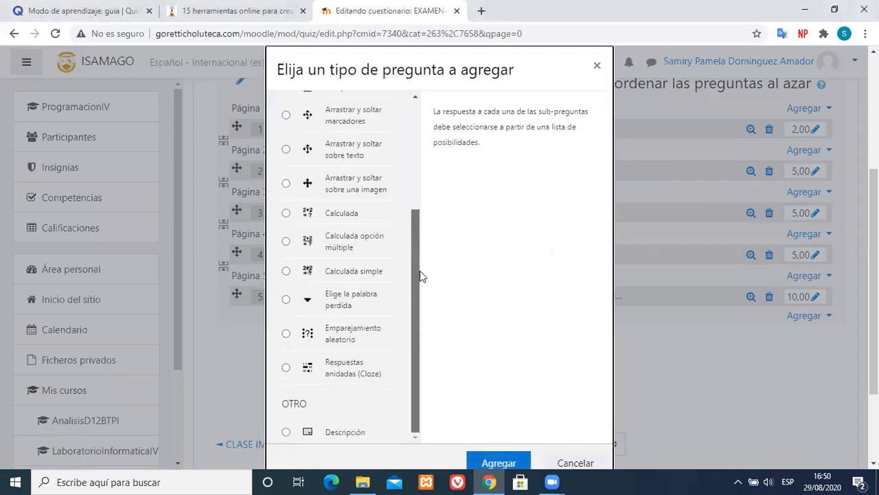
left_click_drag(421, 335, 404, 161)
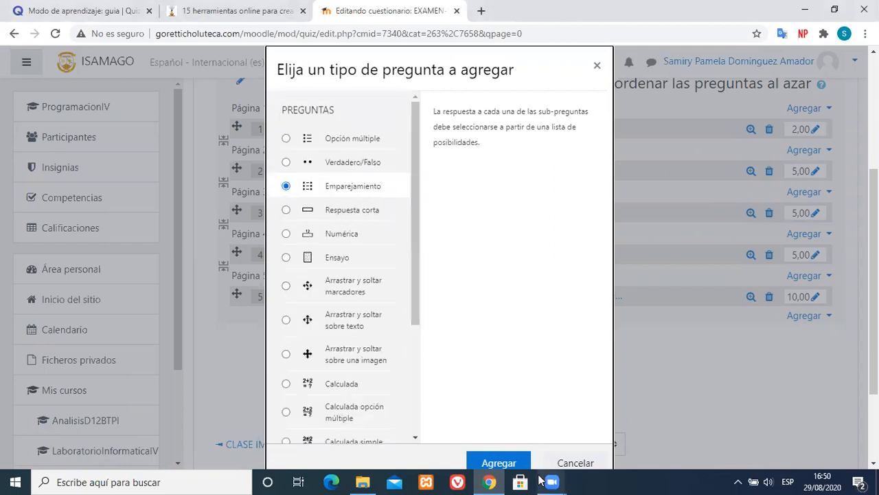
left_click(491, 461)
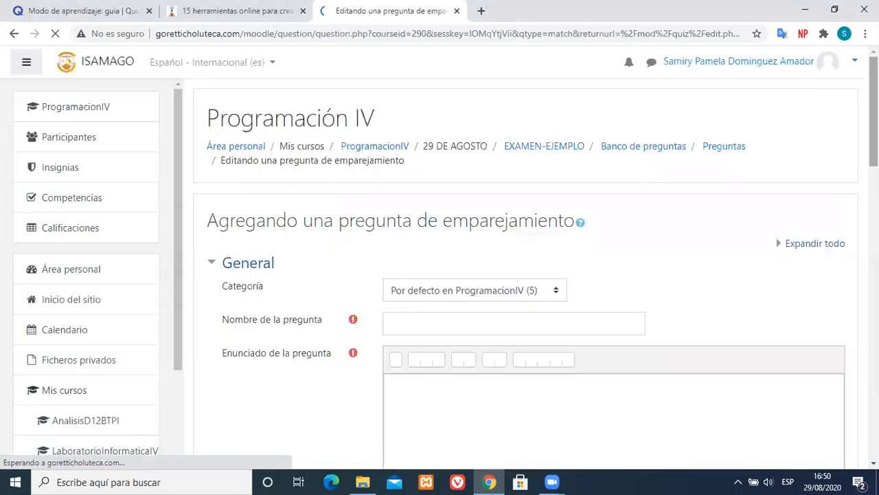
- Name the matching question "Pregunta N° 5"
scroll(583, 360, "down", 3)
left_click(475, 134)
type("Pregunta ")
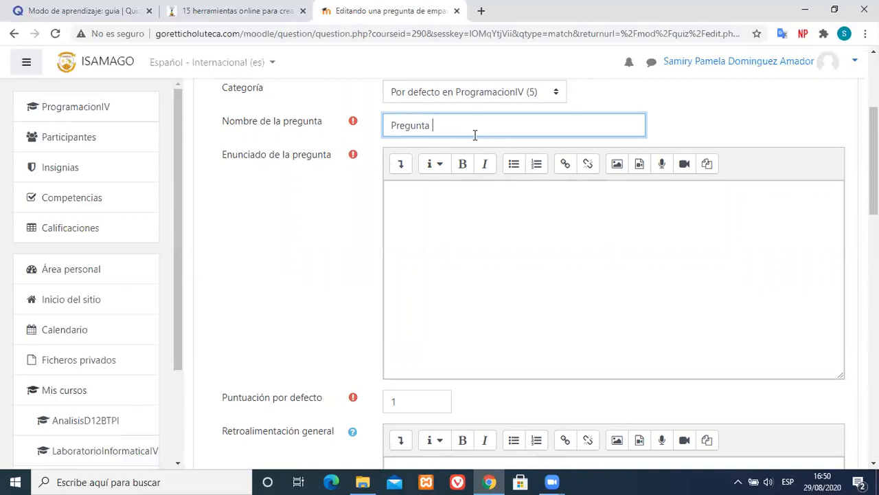
type("N° 5")
left_click(588, 234)
scroll(677, 239, "down", 5)
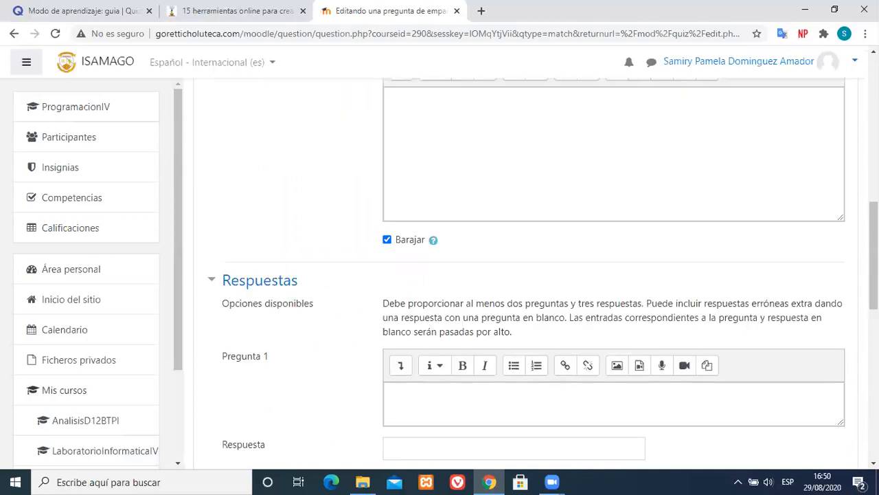
- Set the matching question's default score (Puntuación por defecto) to 3
left_click_drag(875, 242, 874, 140)
scroll(840, 187, "down", 1)
left_click(404, 385)
left_click_drag(404, 385, 367, 389)
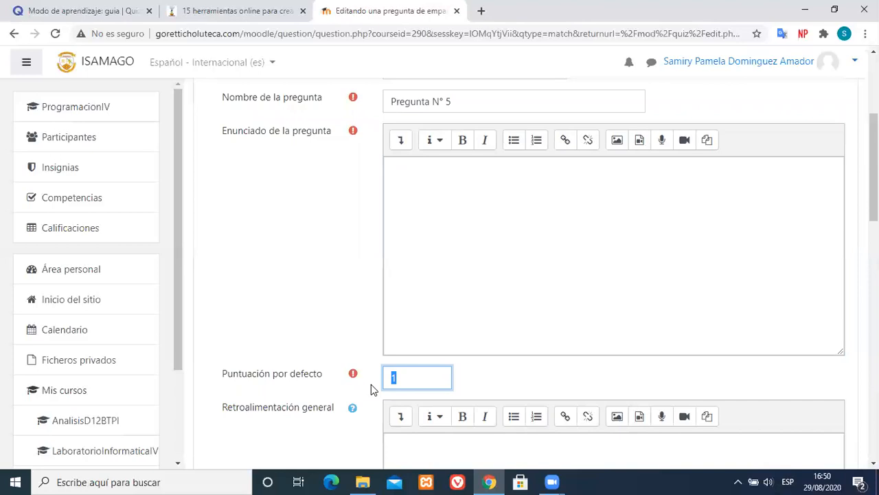
left_click(496, 319)
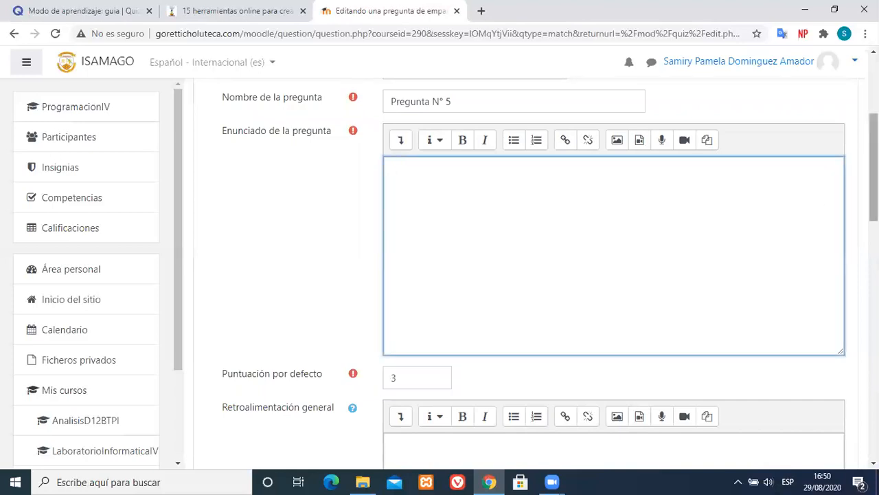
- Look over the matching question's answer fields and expand the combined feedback section (Retroalimentación combinada)
scroll(550, 275, "down", 5)
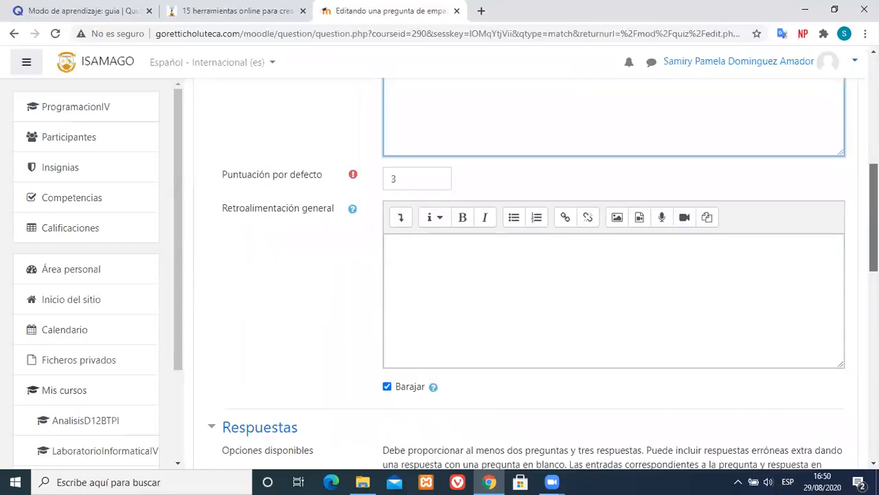
scroll(549, 274, "down", 2)
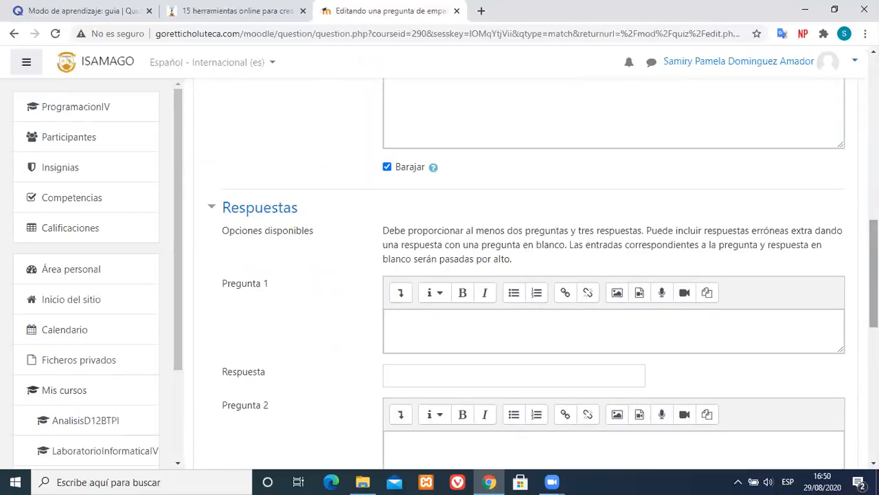
scroll(542, 275, "down", 5)
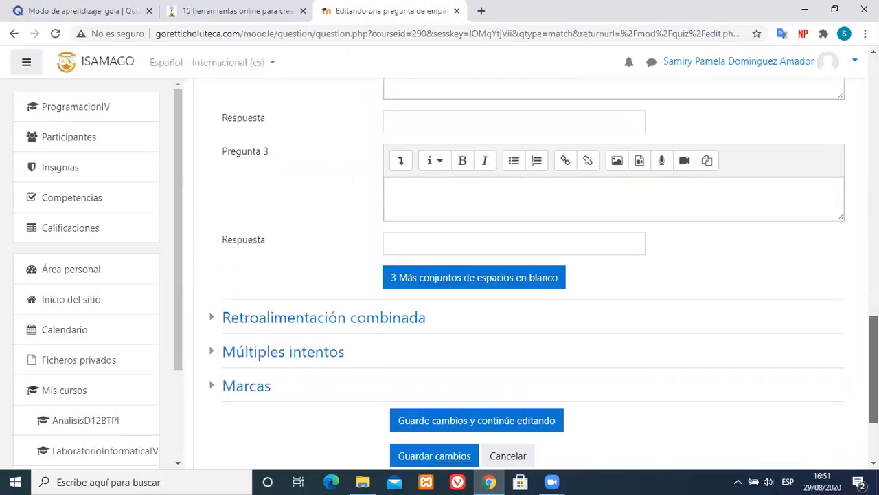
left_click_drag(874, 370, 874, 373)
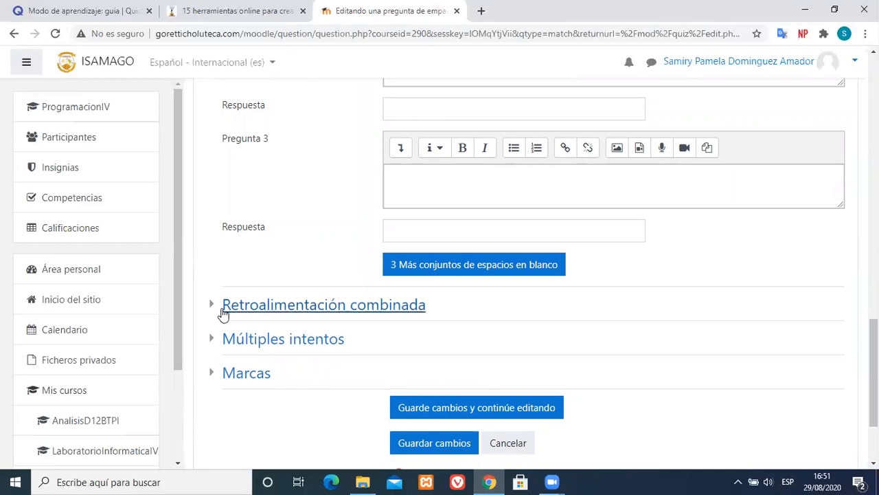
left_click(237, 306)
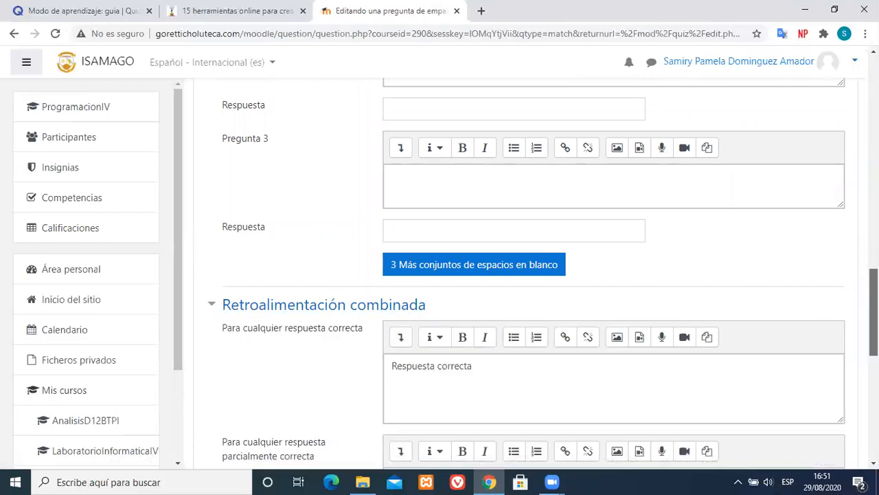
- Review the combined feedback texts for correct and partially correct answers, and collapse the Retroalimentación combinada section
scroll(874, 316, "down", 2)
left_click_drag(874, 341, 874, 343)
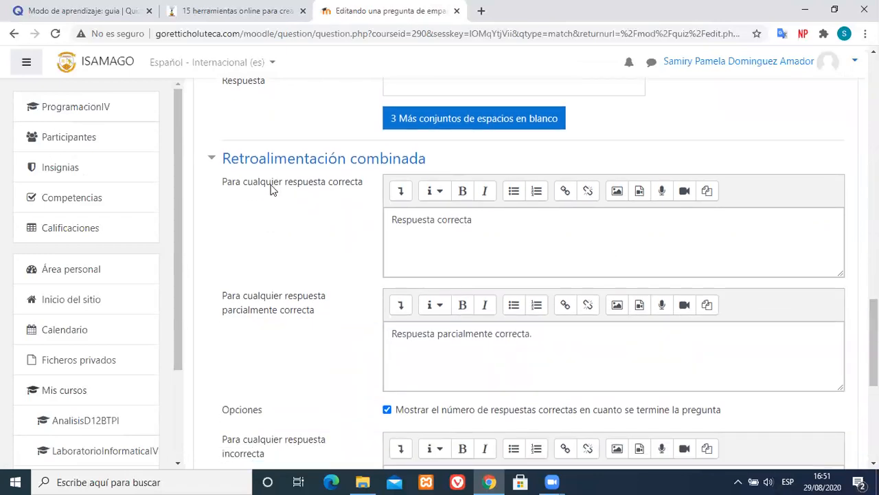
mouse_move(874, 330)
left_mouse_down()
mouse_move(874, 356)
mouse_move(874, 322)
left_mouse_up()
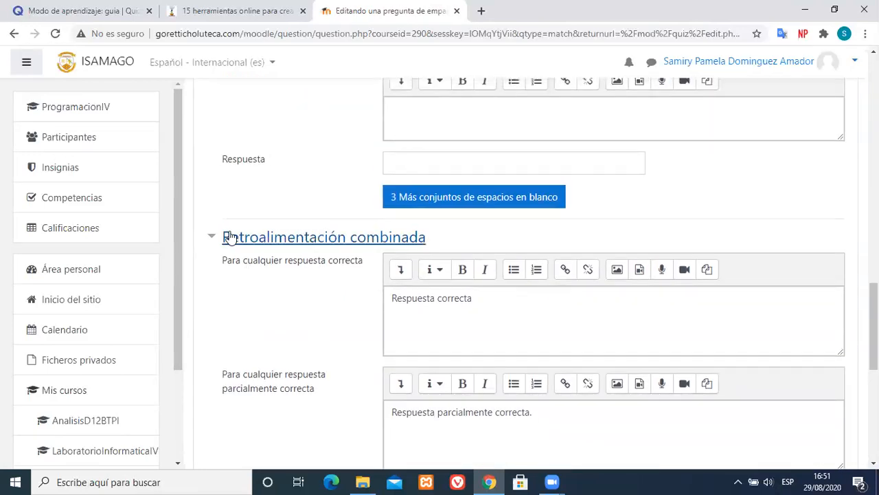
left_click(211, 237)
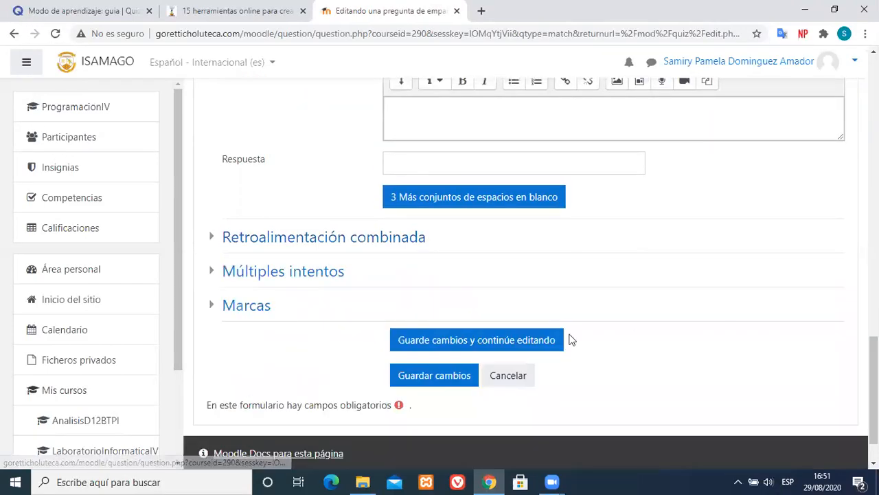
- Expand the Múltiples intentos section and examine the penalty options for incorrect attempts and the hint fields
left_click(214, 273)
left_click_drag(874, 321, 874, 354)
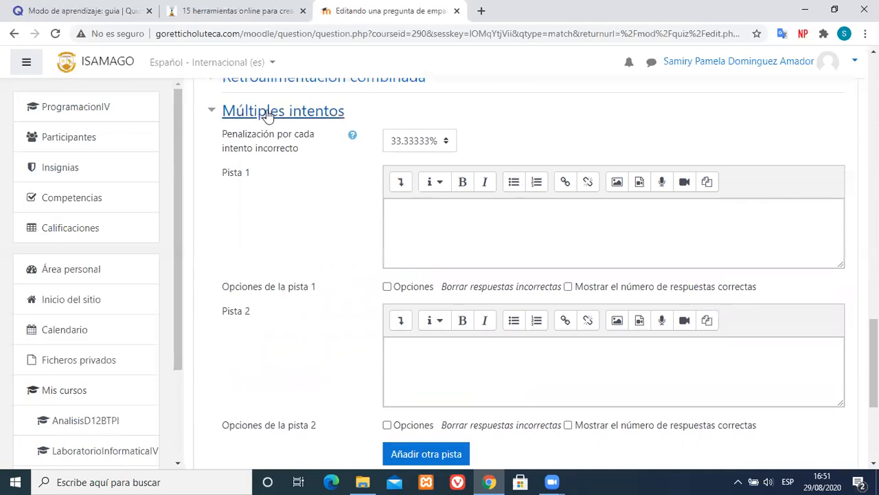
left_click(457, 221)
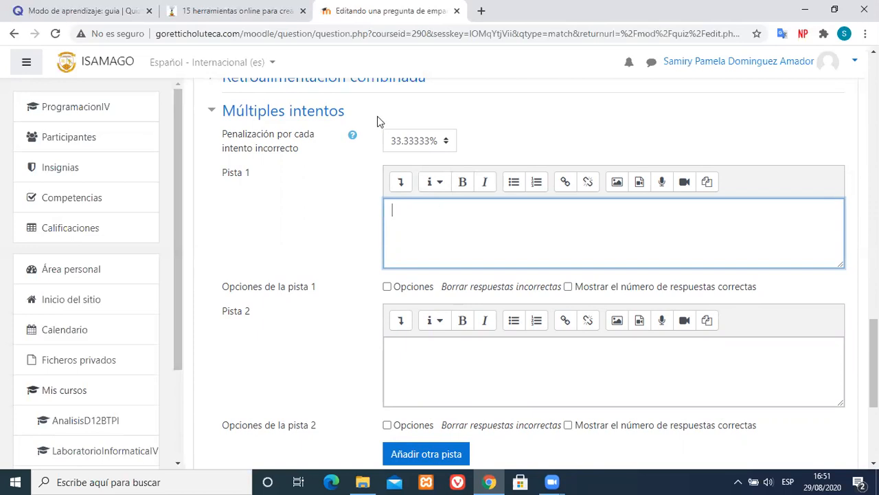
left_click(446, 144)
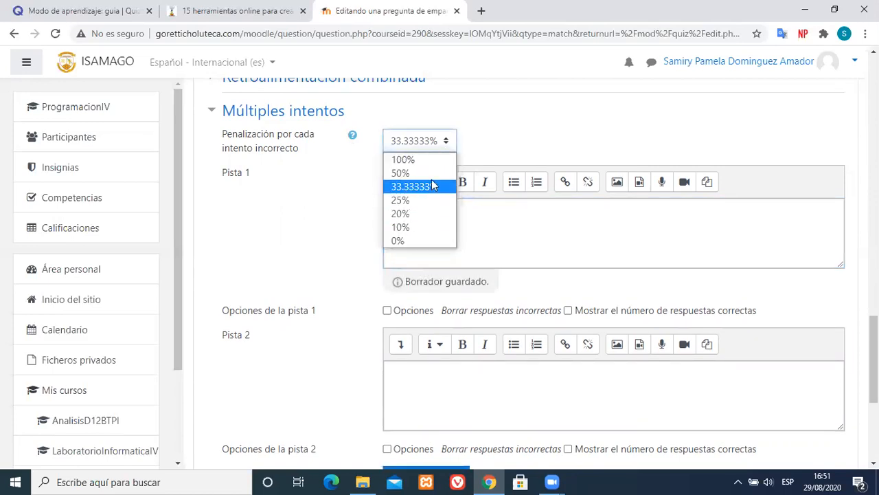
left_click(459, 146)
left_click_drag(873, 350, 874, 320)
left_click(485, 373)
- Enter "Tipos de variables:" as the matching question's statement (Enunciado de la pregunta)
left_click_drag(873, 361, 836, 221)
left_click(665, 213)
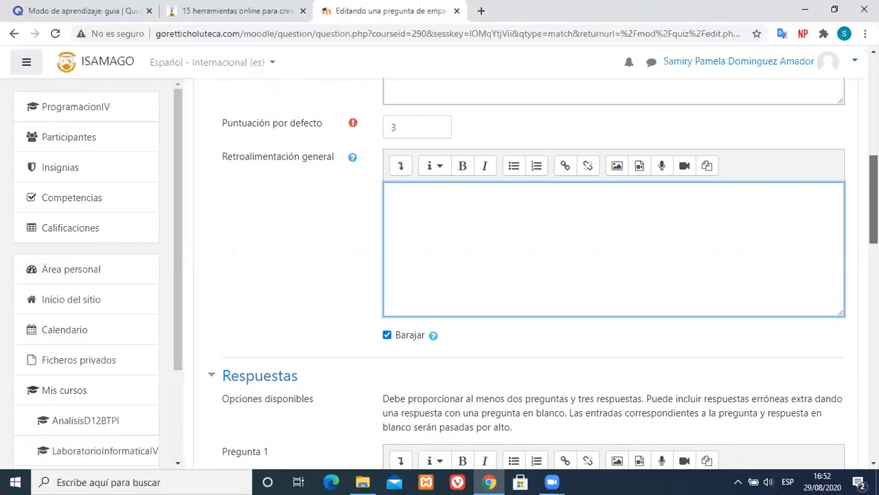
left_click_drag(873, 200, 855, 156)
left_click(424, 215)
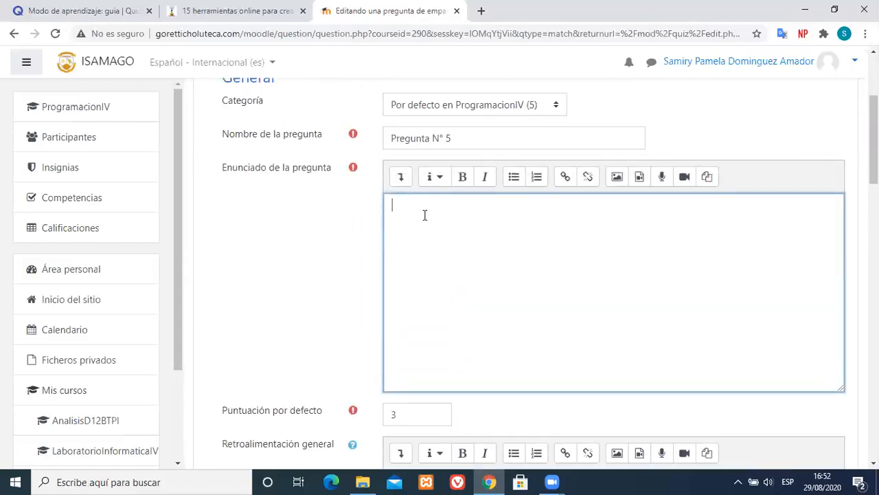
left_click(193, 174)
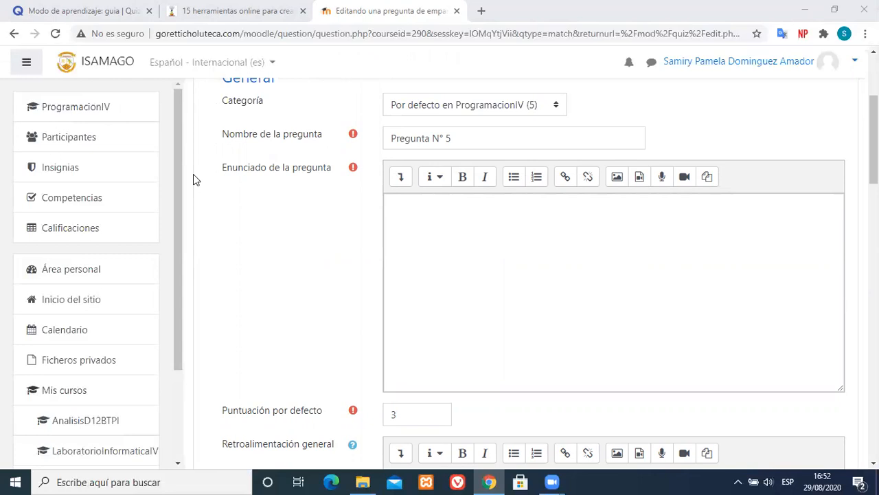
left_click(450, 240)
type("Tipos ")
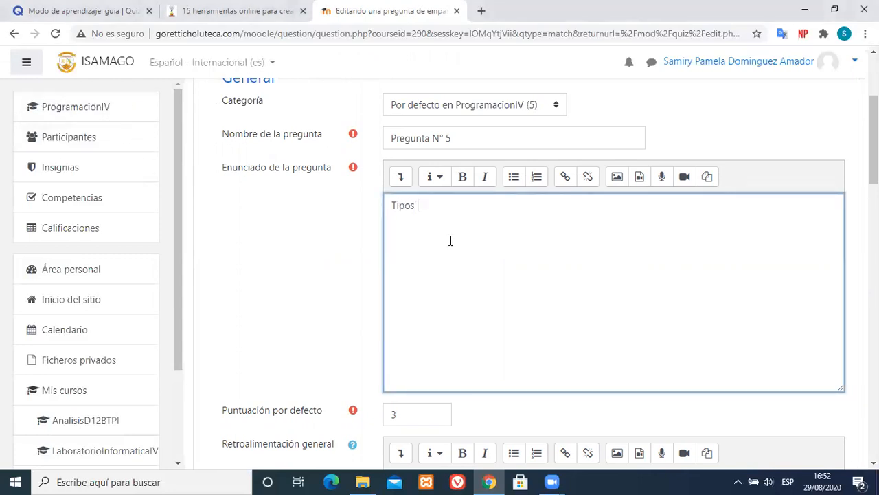
type("de variables:")
- Enter "Variable local" as Pregunta 1 and "Variable fija" as Pregunta 2 of the matching items
left_click_drag(874, 146, 874, 269)
left_click(408, 194)
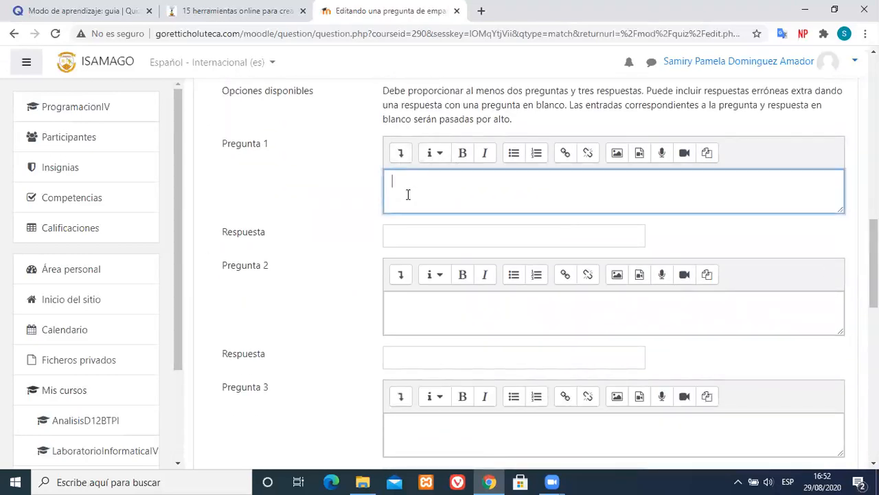
mouse_move(874, 230)
left_mouse_down()
mouse_move(874, 210)
mouse_move(874, 222)
left_mouse_up()
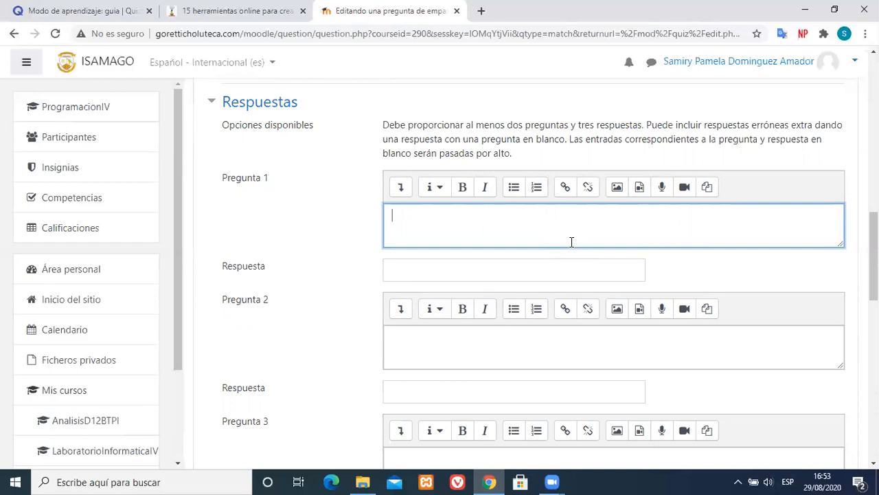
type("Variable local")
left_click(414, 358)
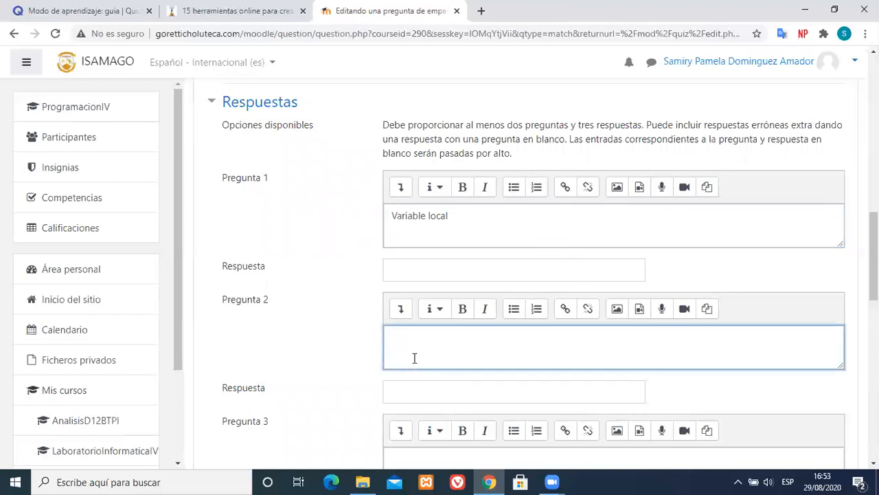
type("Variable fija")
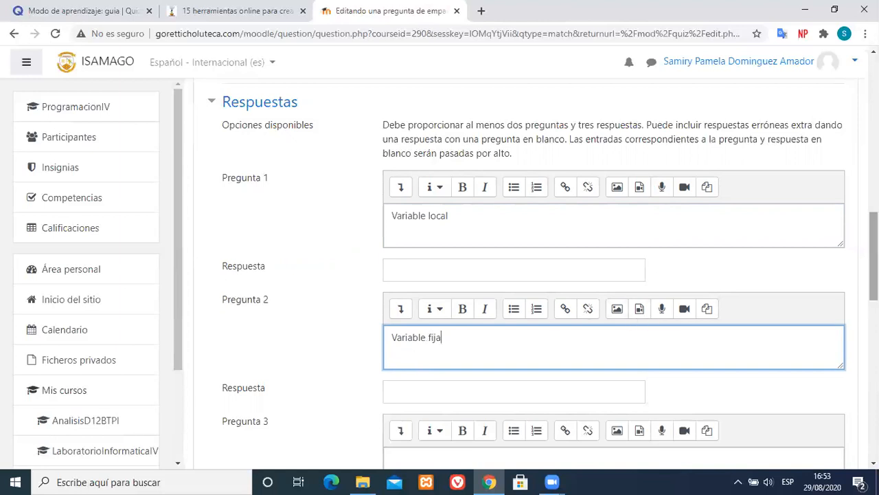
- Enter "Variable tautologica" as Pregunta 3 and add the word "tautologica" to the spelling dictionary
scroll(873, 257, "down", 2)
left_click(428, 348)
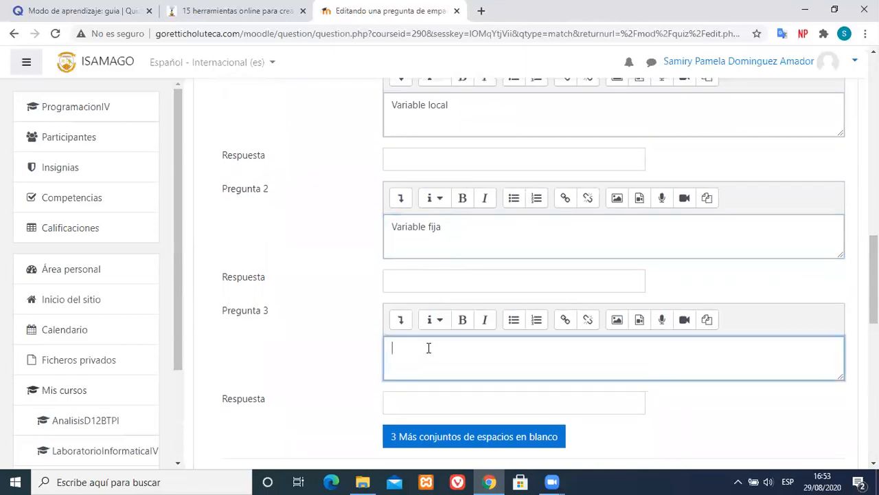
type("Variable")
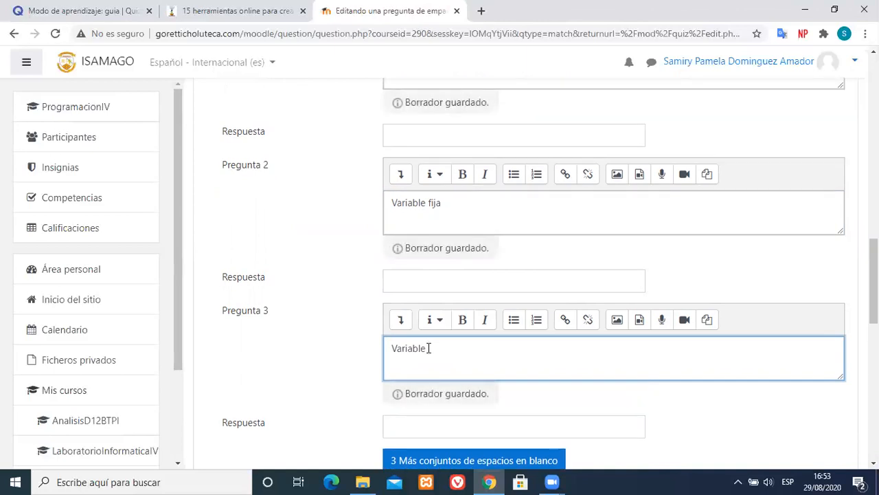
type("autologica")
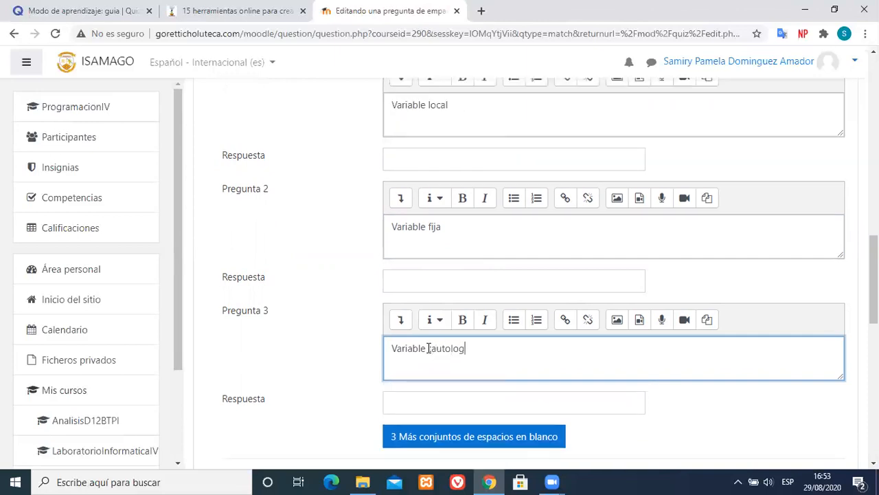
left_click(428, 349)
type("t")
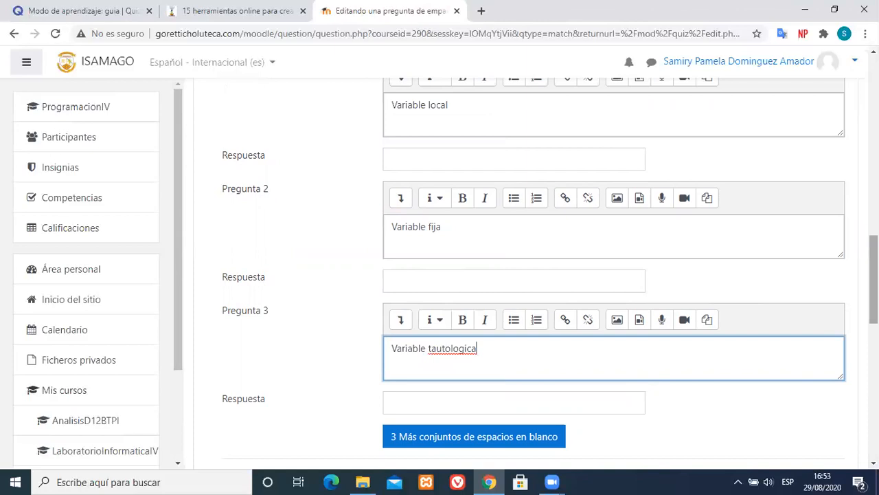
right_click(455, 348)
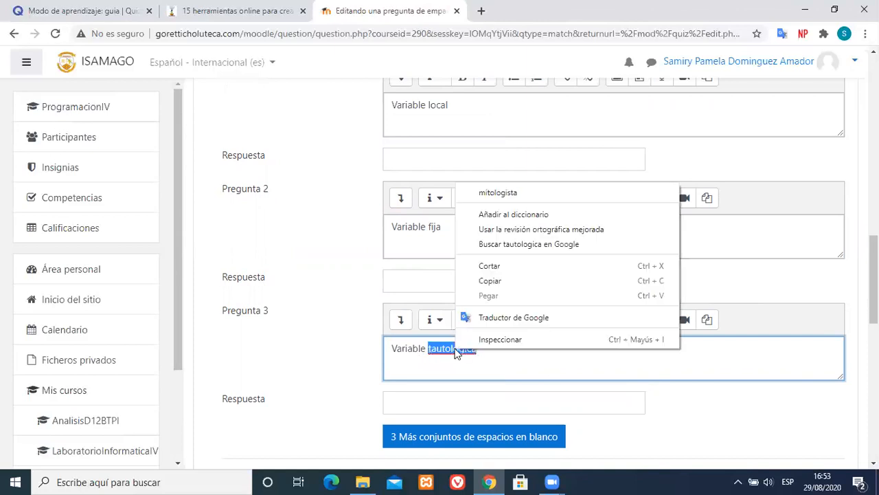
left_click(514, 213)
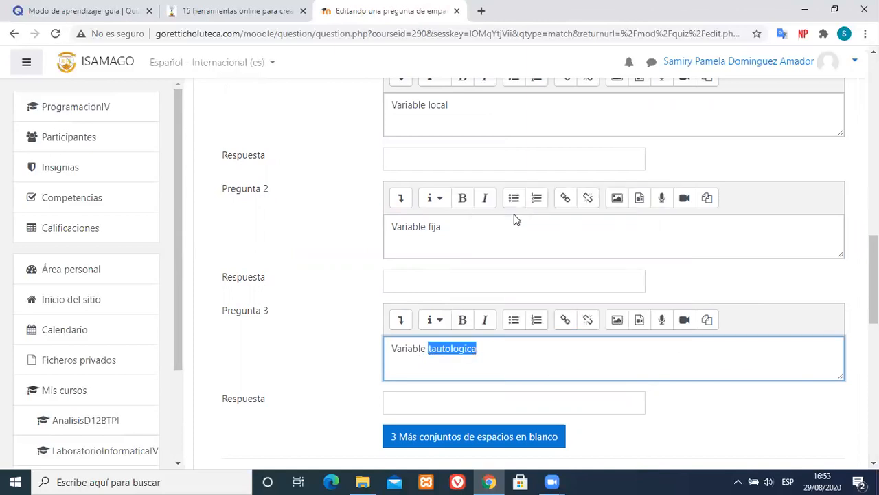
left_click(510, 347)
- Collapse the Múltiples intentos section below the matching items
left_click_drag(874, 288, 874, 336)
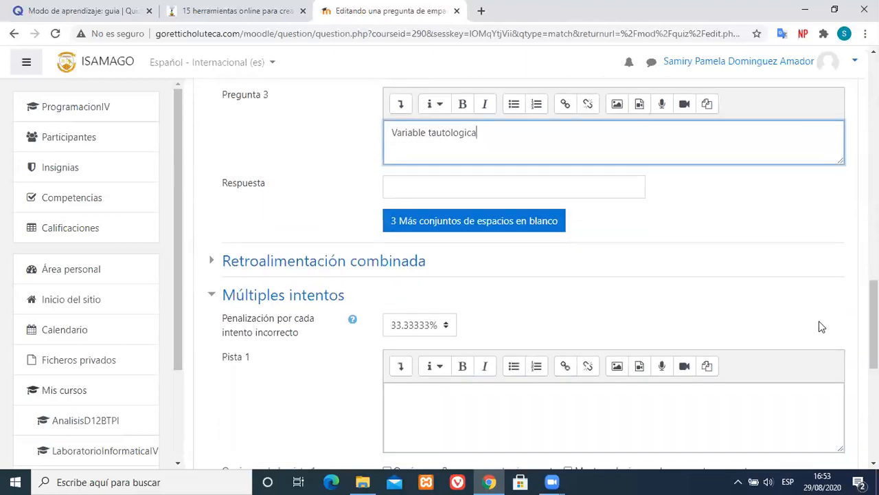
left_click_drag(874, 323, 874, 352)
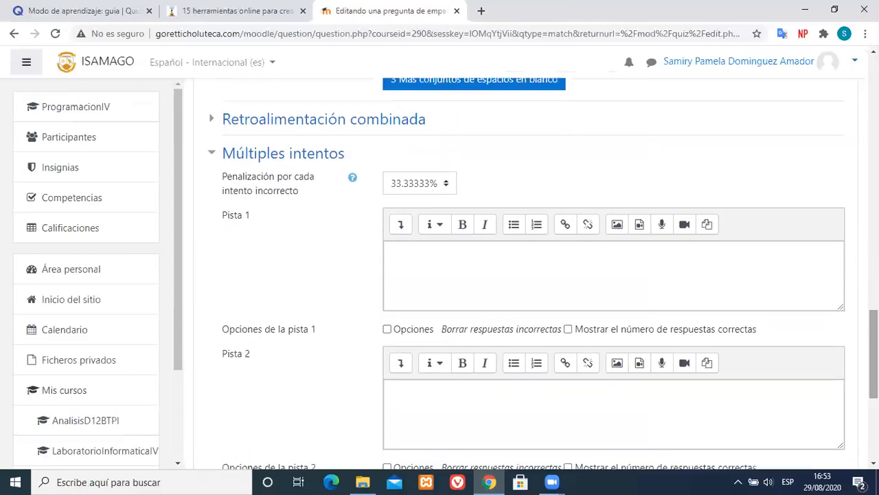
left_click(213, 153)
right_click(864, 320)
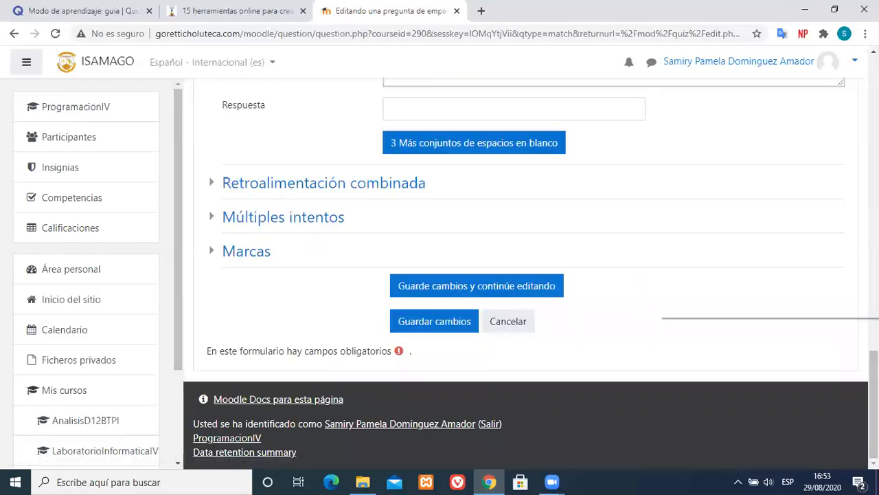
- Review the question statement and the text of Pregunta 1 in the matching items
left_click(873, 358)
scroll(852, 273, "up", 6)
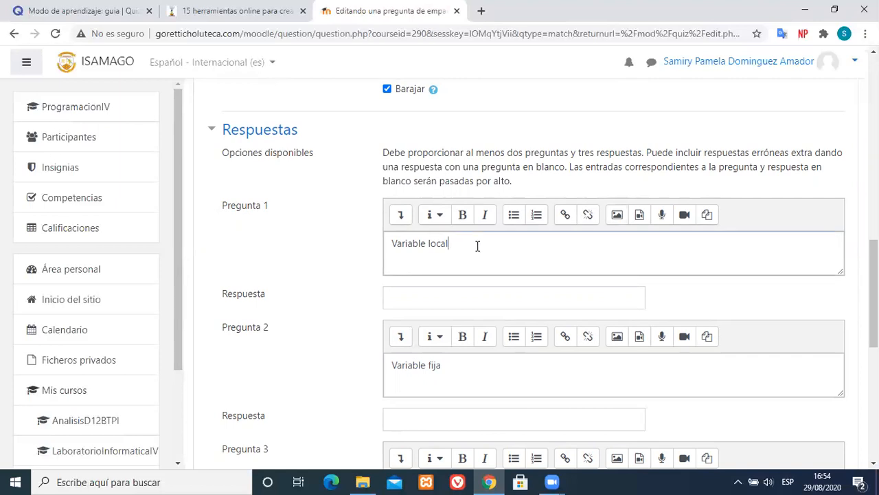
left_click_drag(477, 245, 353, 236)
left_click_drag(874, 258, 874, 130)
left_click(501, 172)
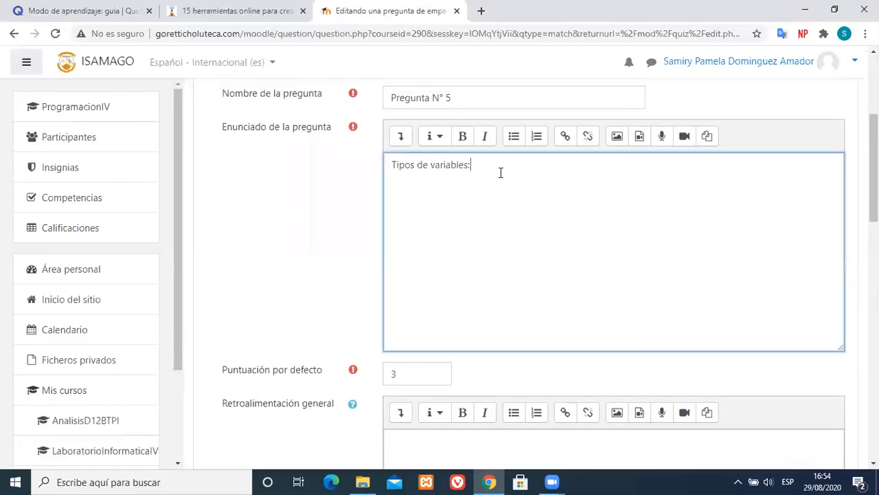
left_click_drag(497, 173, 359, 159)
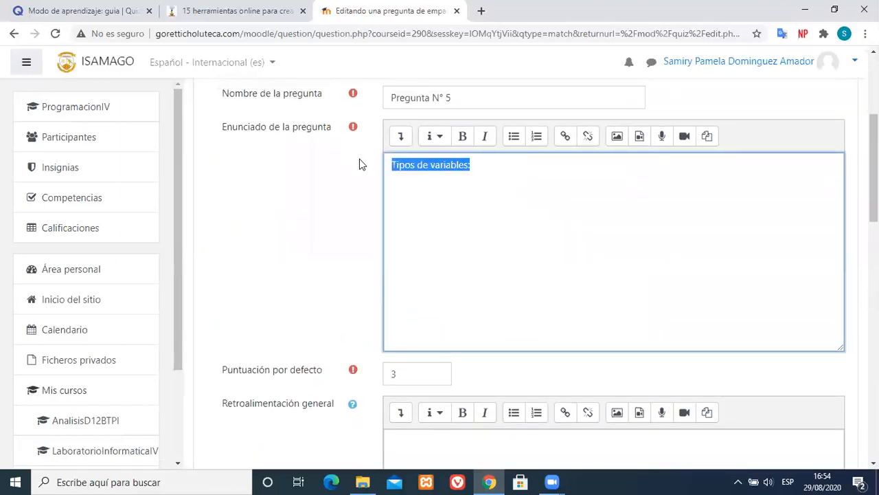
left_click(487, 197)
left_click_drag(874, 138, 874, 266)
left_click_drag(461, 250, 344, 234)
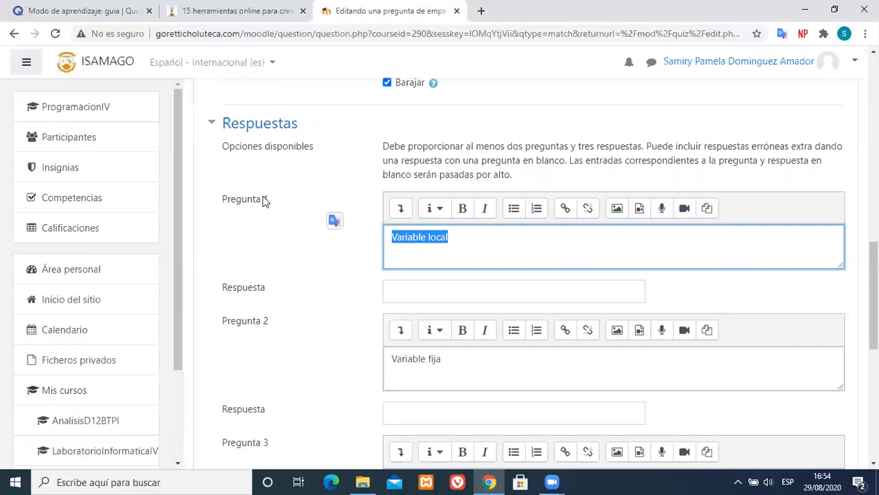
- Add a colon after "Variable local" in Pregunta 1 and set its answer to "Es un tipo de variable utilizada en el programa original"
left_click(421, 297)
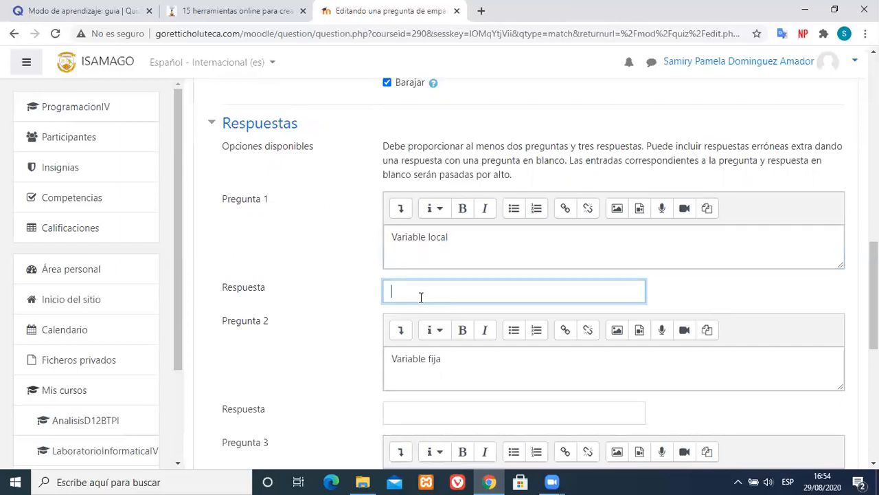
left_click(472, 241)
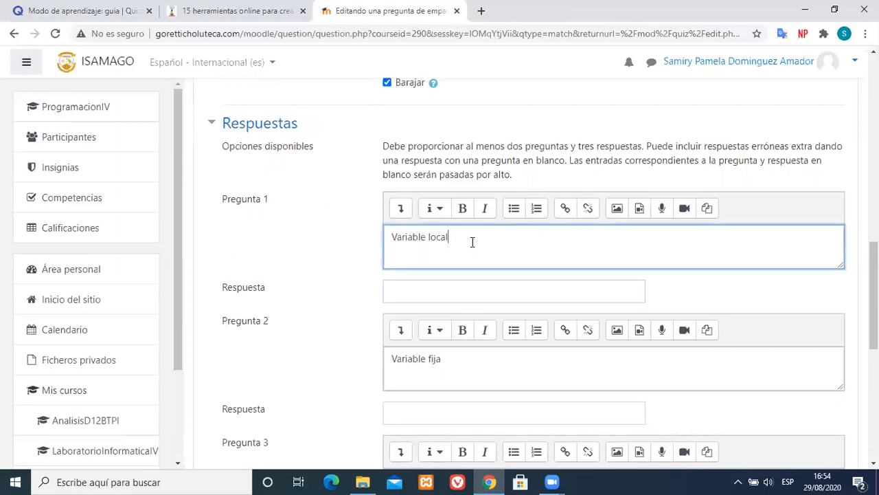
left_click(411, 297)
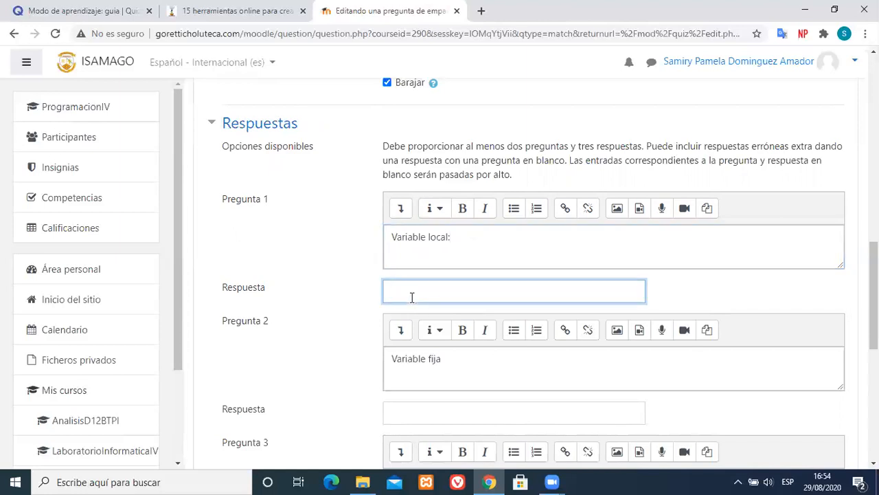
type("Es un tipo de varibale utili")
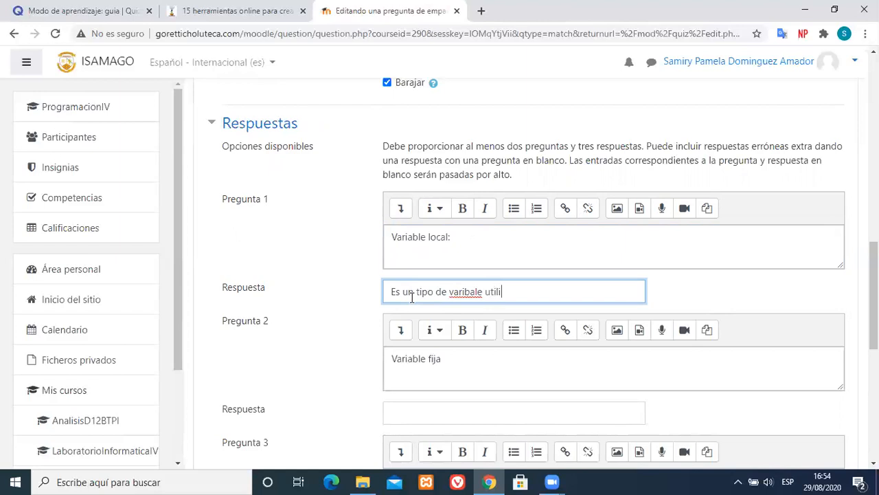
type("zada en ")
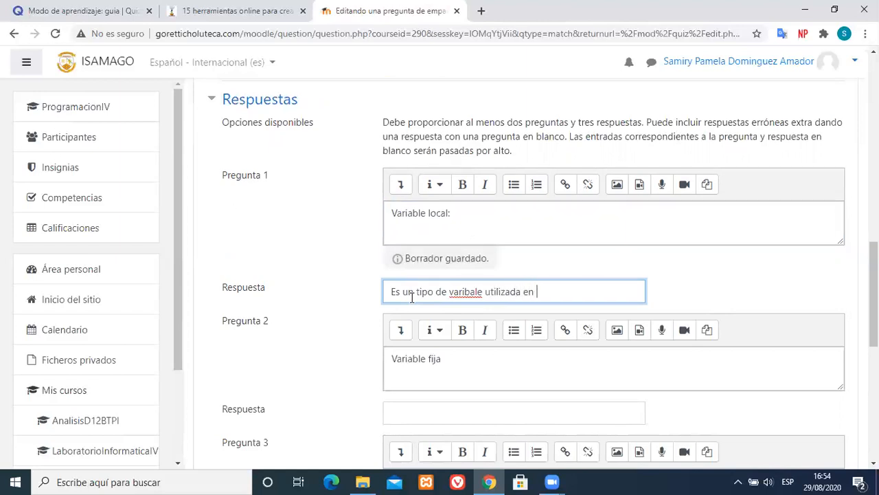
type("el programa ")
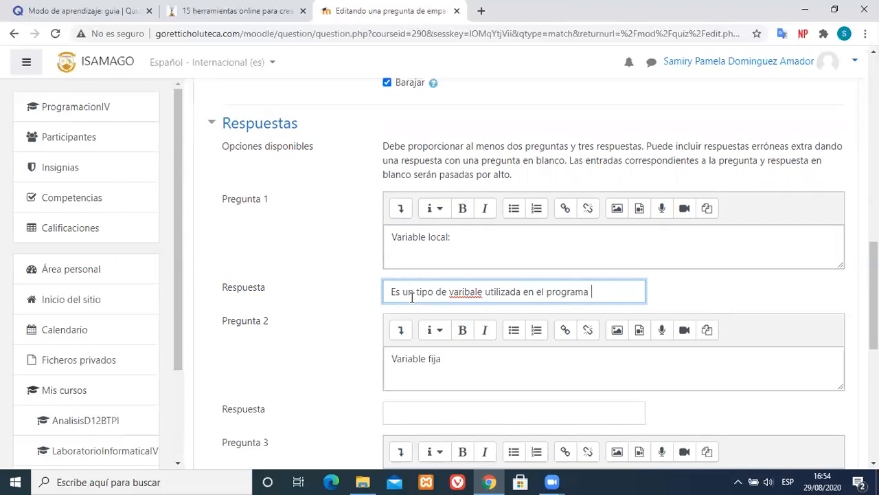
type("original")
right_click(469, 291)
left_click(530, 121)
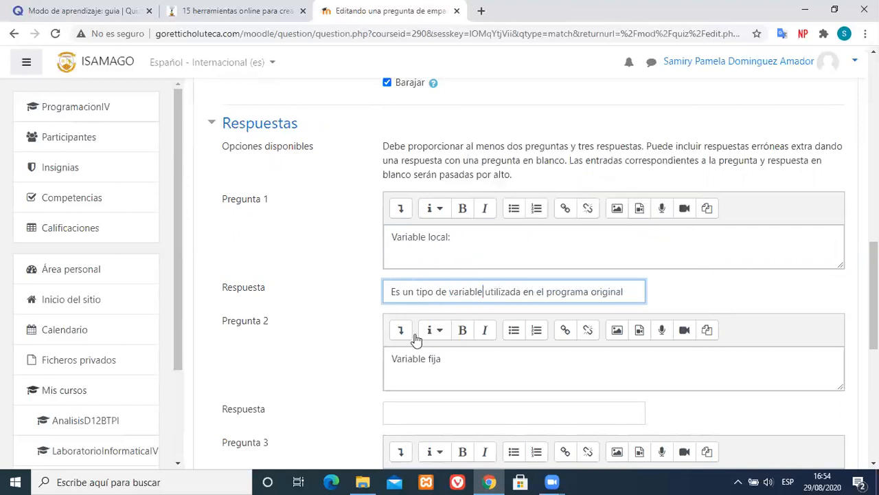
scroll(874, 296, "down", 1)
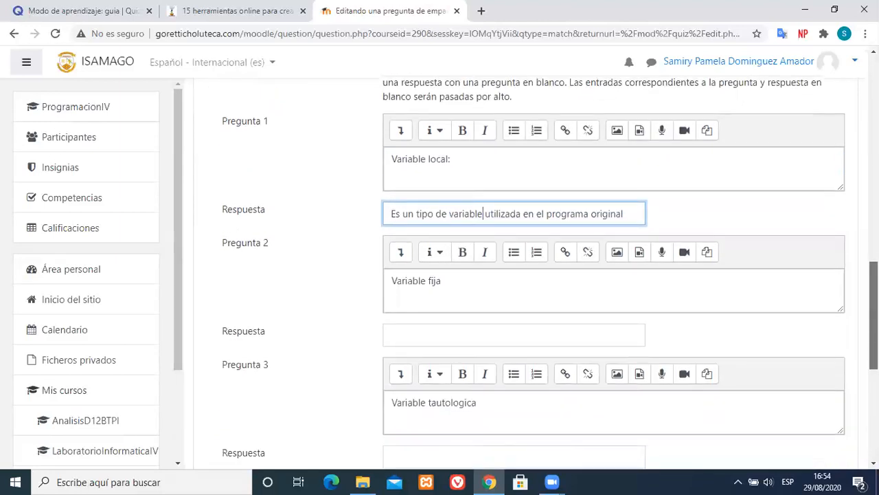
- Enter "Es un tipo de variable utilizada en un solo programa de clase" as the answer to Pregunta 2
left_click(440, 289)
left_click(421, 336)
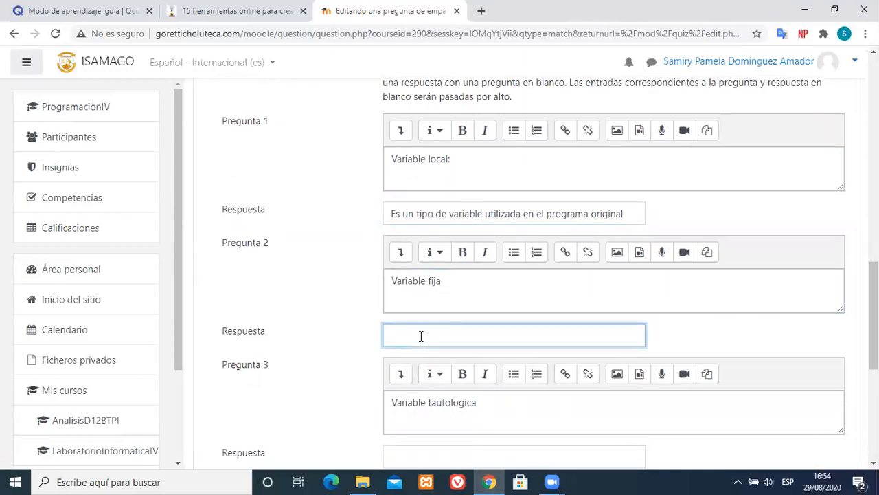
type("Es un tippo")
key("BackSpace")
key("BackSpace")
type("o de variable utilizada en")
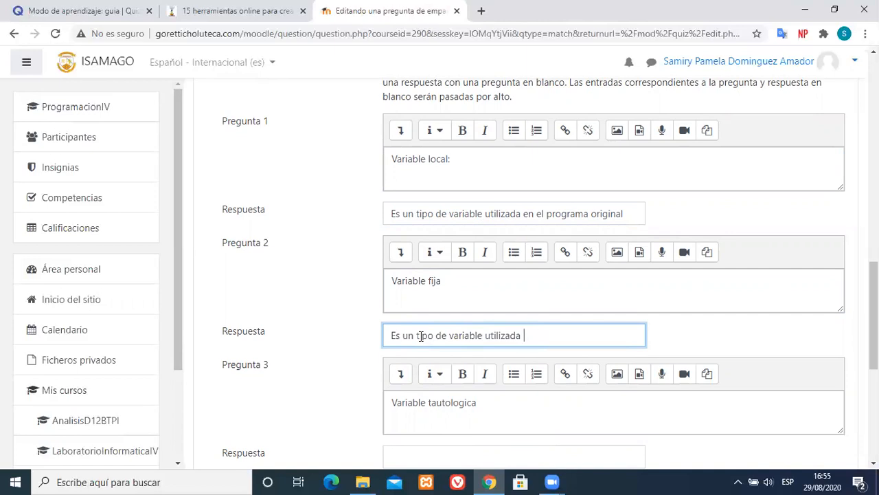
left_click(450, 300)
left_click(539, 333)
type("en un solo programa de clase")
scroll(538, 288, "down", 3)
triple_click(409, 231)
left_click_drag(430, 239, 278, 215)
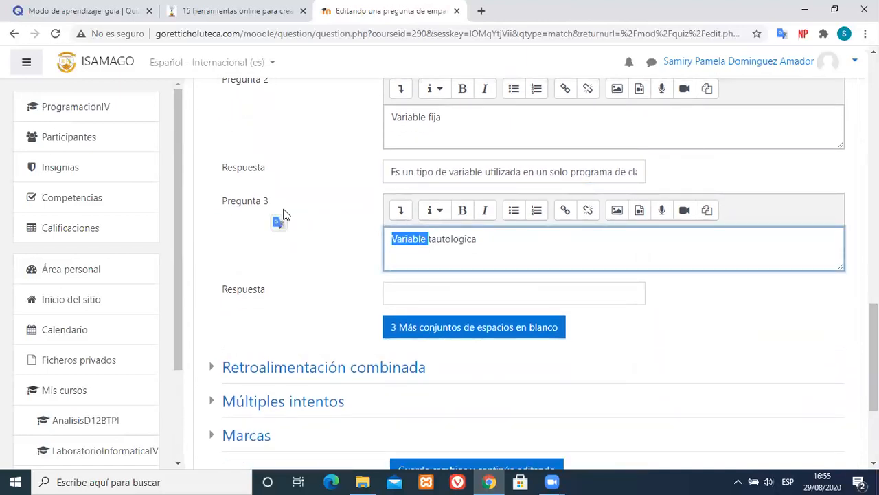
key("BackSpace")
key("Delete")
type("Tabla")
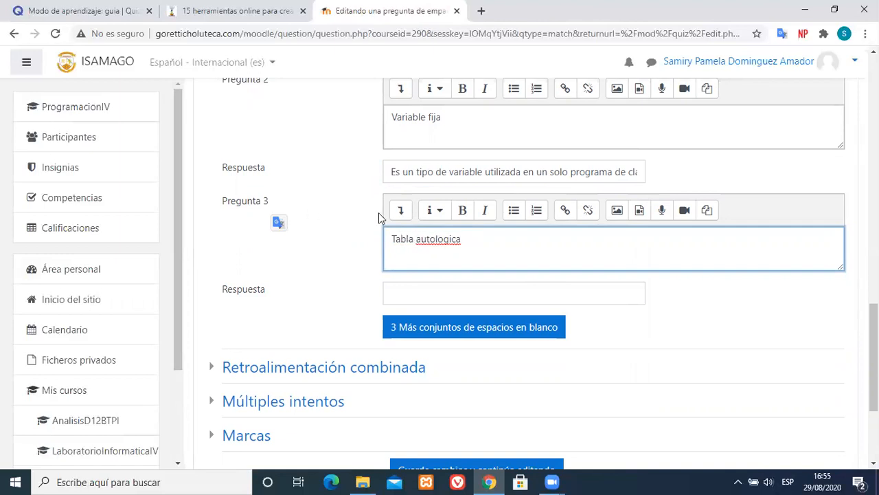
- Replace the text of Pregunta 3 with "Variable global"
left_click_drag(464, 239, 310, 237)
key("BackSpace")
type("Variable Globa")
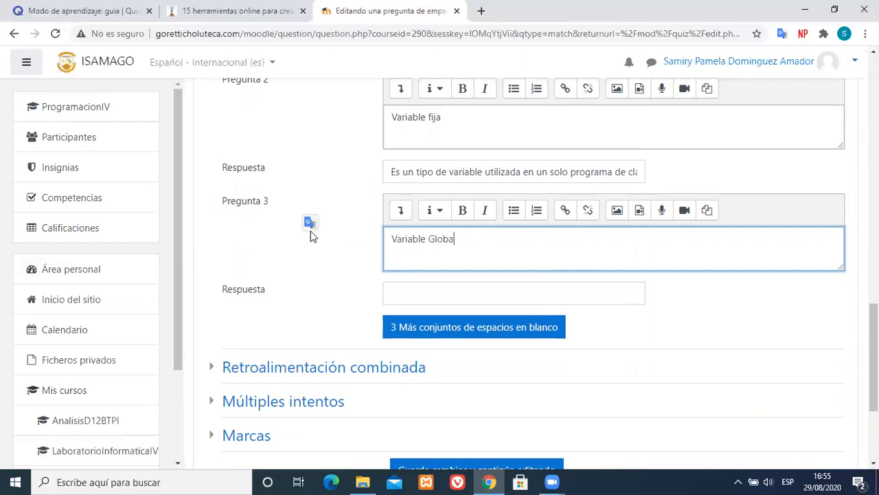
type("l")
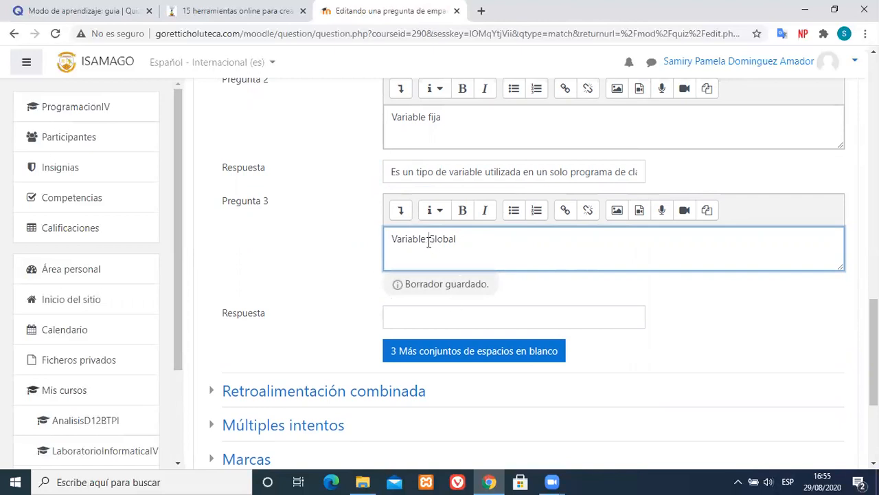
left_click(429, 242)
key("Delete")
- Enter "Es un tipo de variable utilizada en todo el programa" as the answer to Pregunta 3
left_click(421, 319)
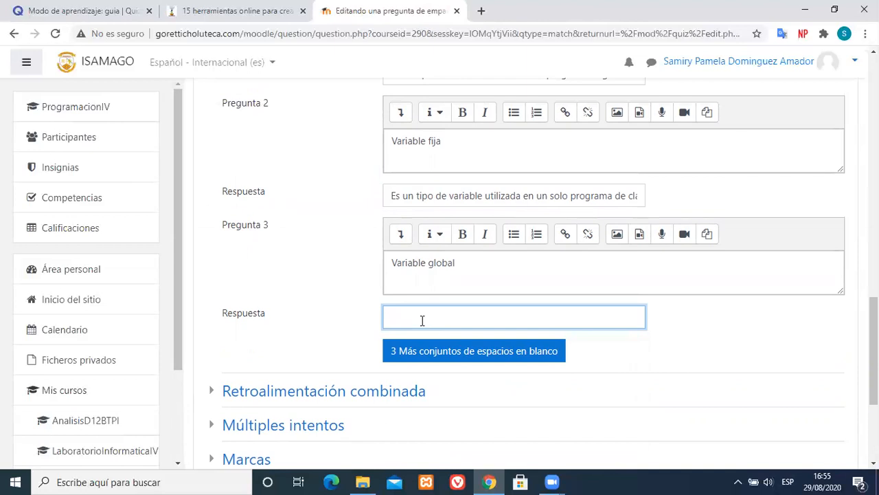
type("Es un tipo de varianle")
key("BackSpace")
key("BackSpace")
type("ble utilizada en t")
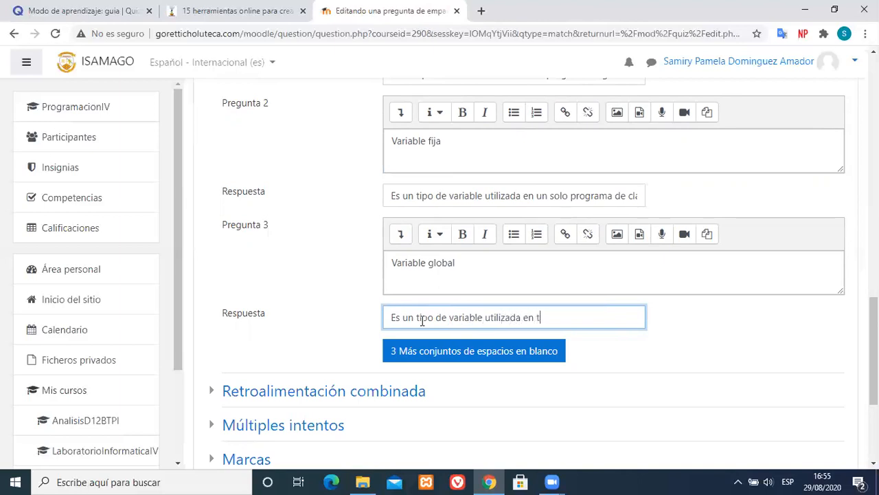
type("odo el programa")
- Check the answer to Pregunta 1 and save the matching question to return to the quiz editing page
left_click_drag(874, 333, 874, 312)
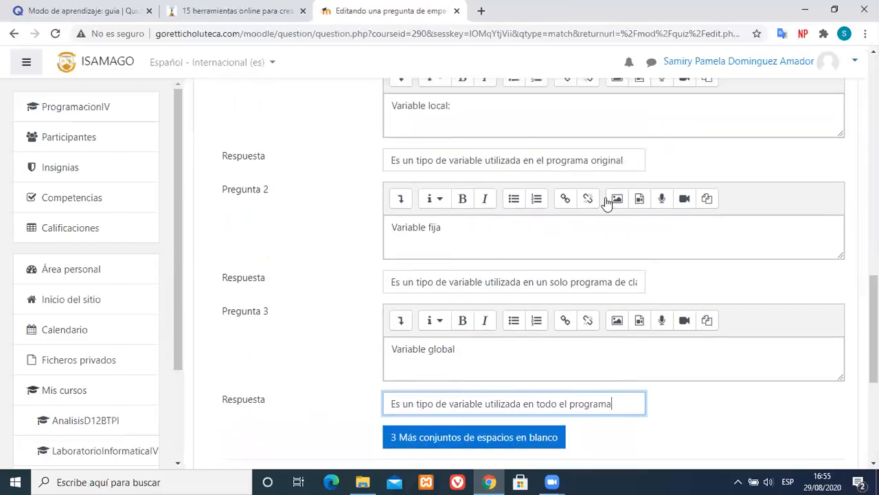
left_click(626, 163)
left_click_drag(626, 163, 604, 160)
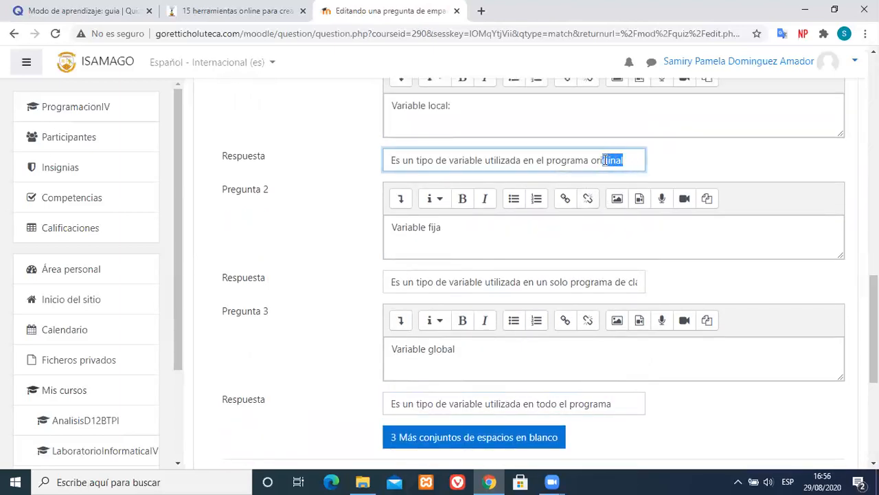
left_click(605, 160)
left_click_drag(874, 329, 874, 411)
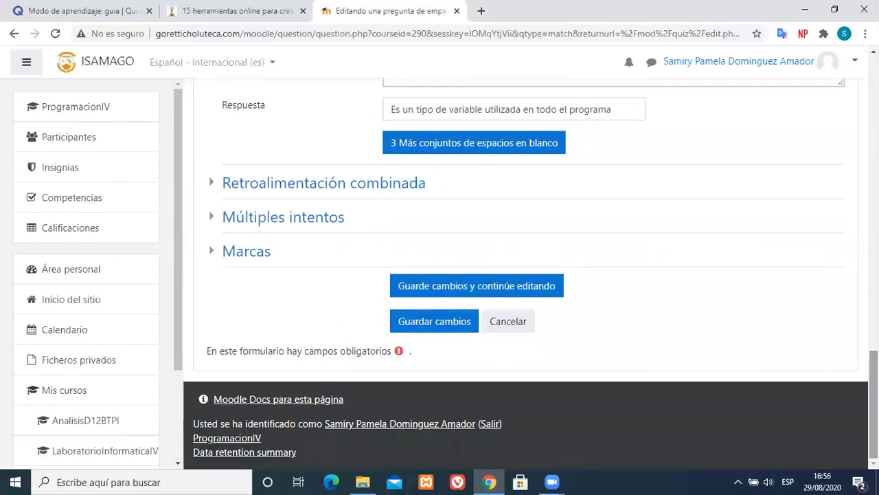
left_click(434, 321)
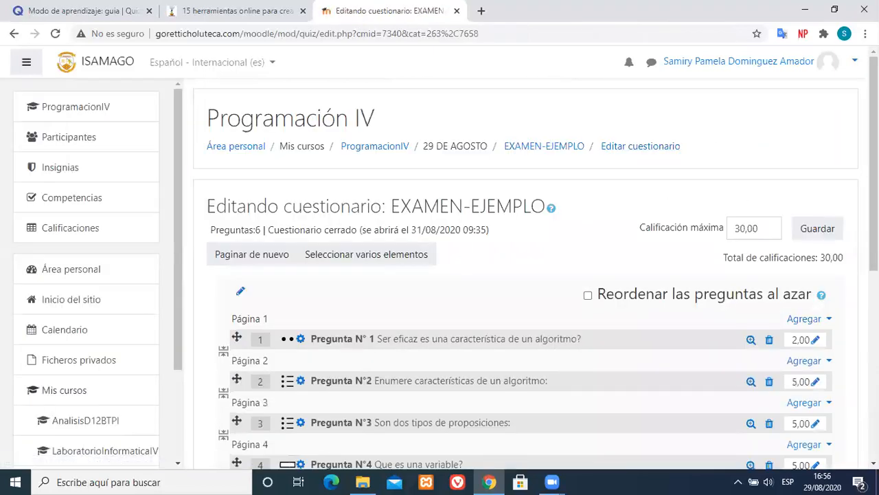
- Save the quiz's maximum grade of 30,00 and open the EXAMEN-EJEMPLO overview page to review its settings
mouse_move(874, 172)
left_mouse_down()
mouse_move(874, 268)
mouse_move(874, 171)
left_mouse_up()
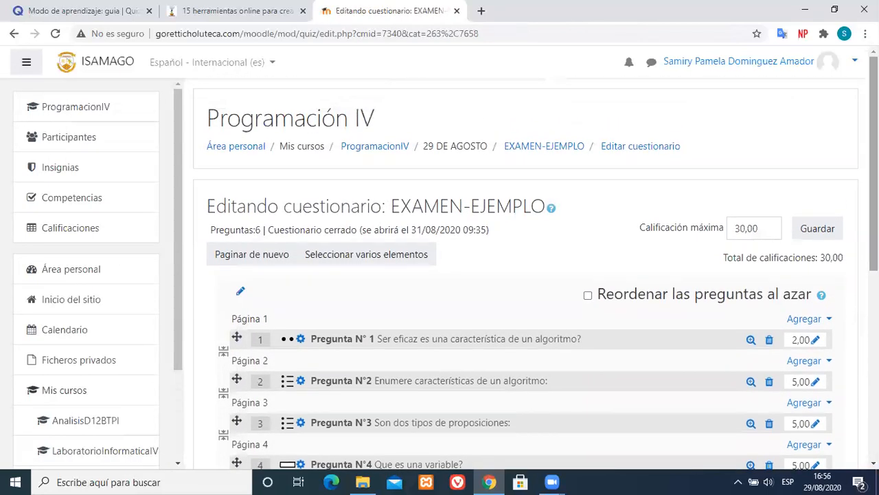
left_click(817, 230)
mouse_move(874, 182)
left_mouse_down()
mouse_move(874, 356)
mouse_move(873, 177)
left_mouse_up()
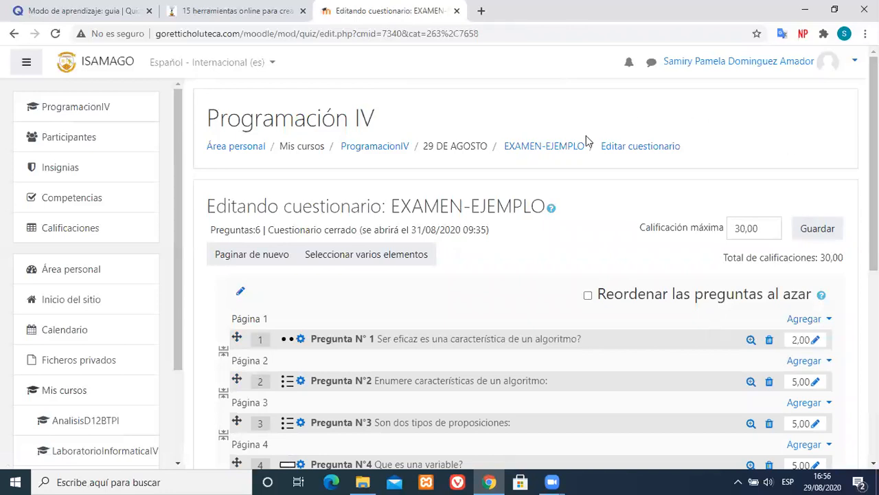
left_click(531, 150)
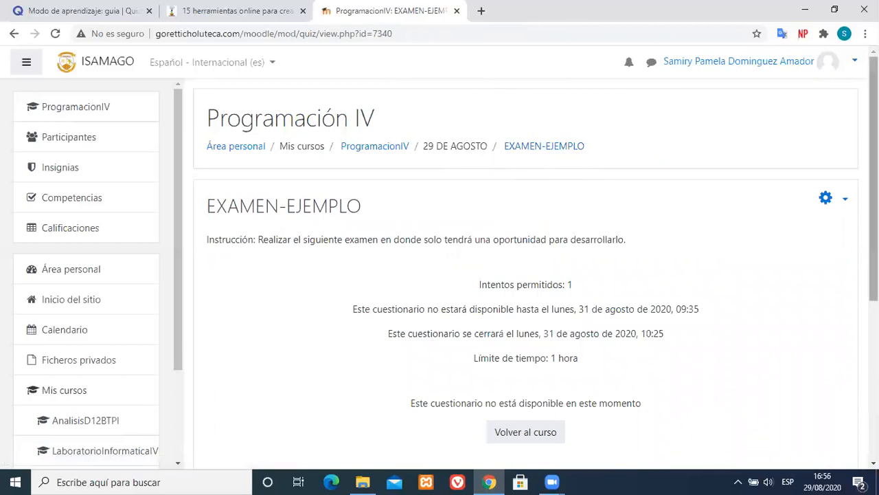
scroll(857, 204, "down", 2)
scroll(857, 204, "up", 2)
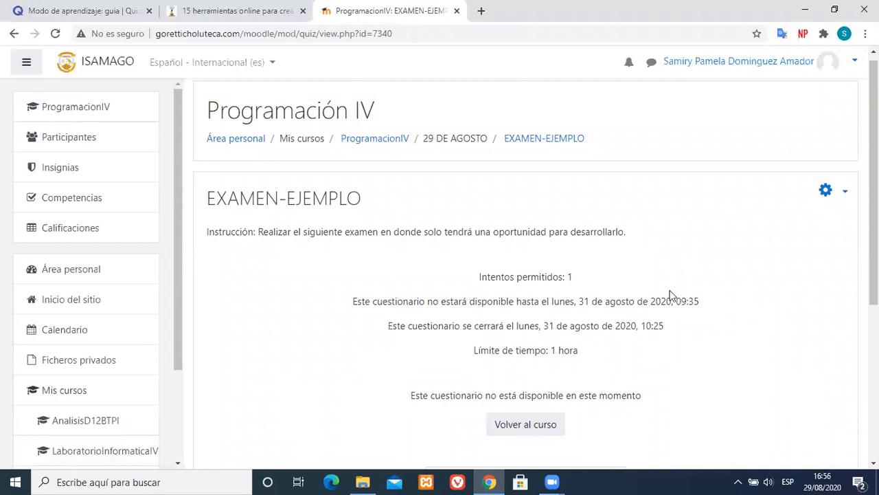
scroll(874, 186, "down", 1)
mouse_move(874, 186)
left_mouse_down()
mouse_move(874, 205)
mouse_move(873, 191)
left_mouse_up()
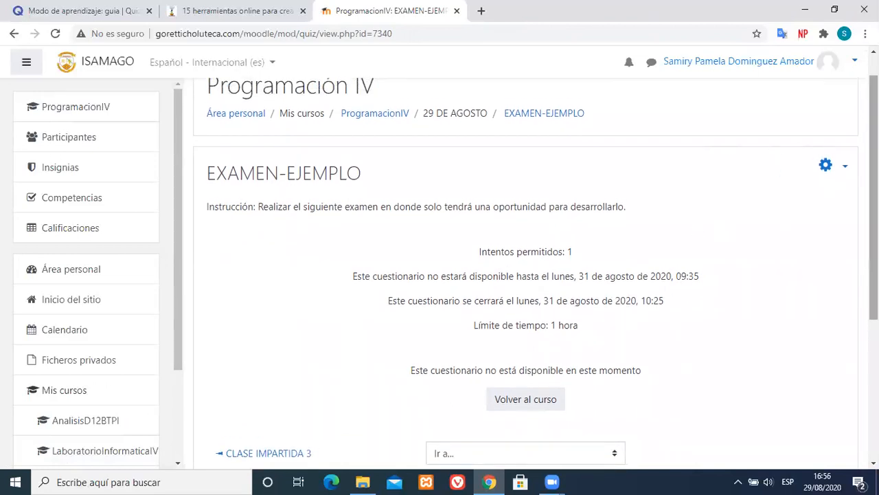
- Open the preview of EXAMEN-EJEMPLO and start the timed attempt
left_click(827, 165)
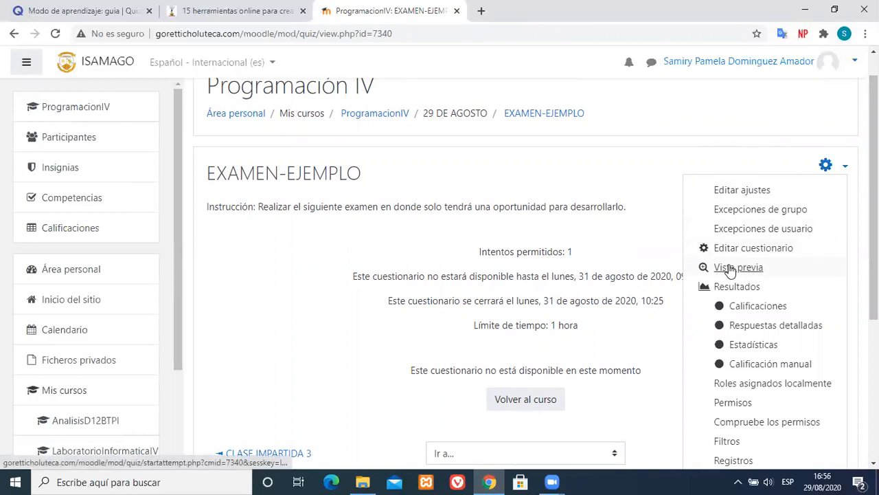
left_click(838, 168)
left_click(838, 168)
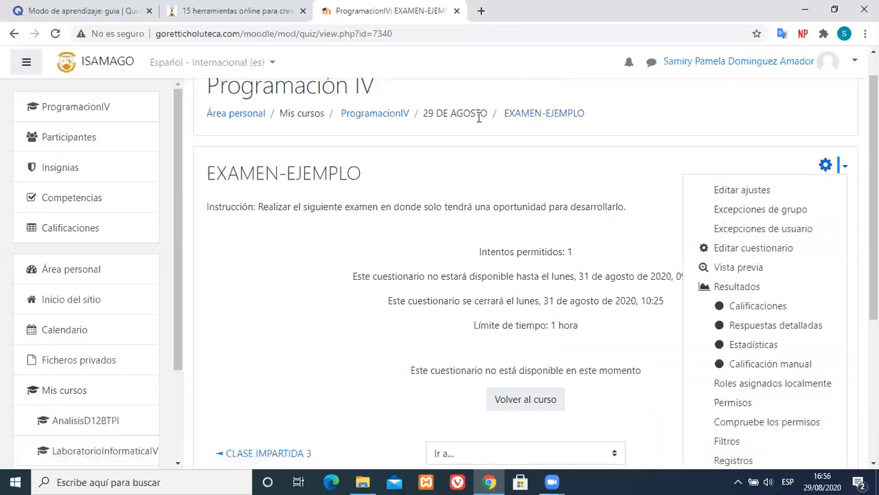
left_click(729, 272)
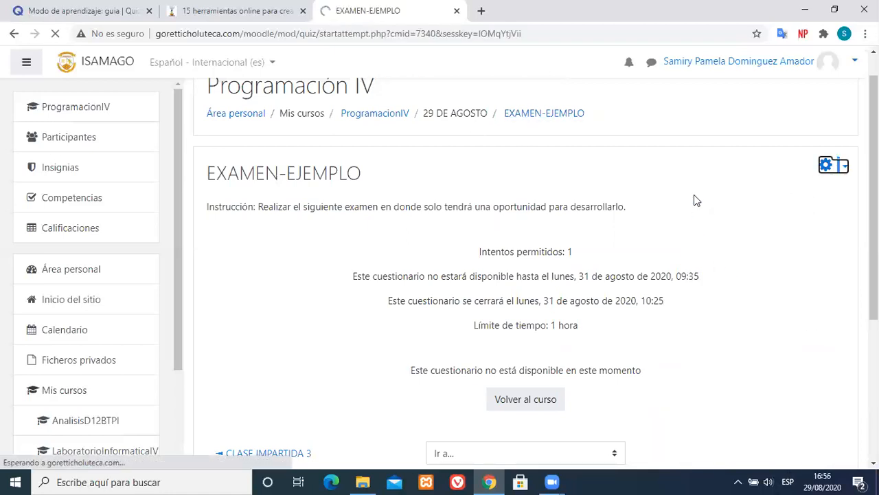
scroll(761, 176, "down", 1)
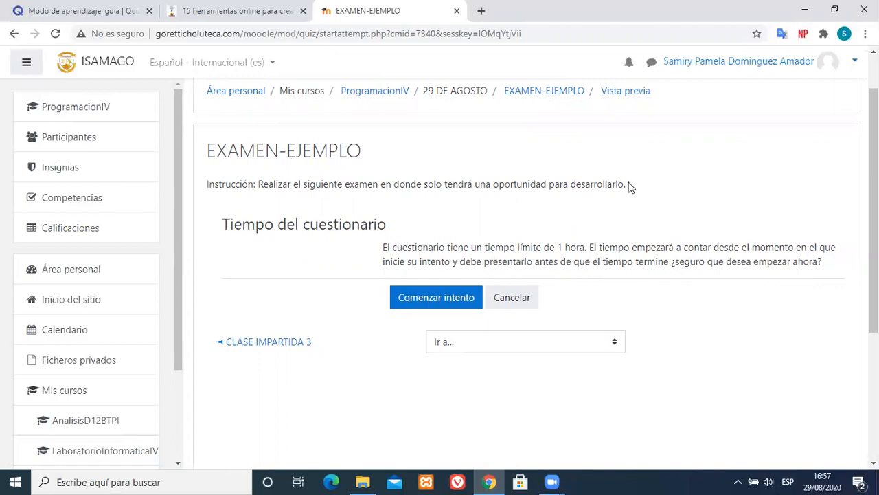
left_click(422, 301)
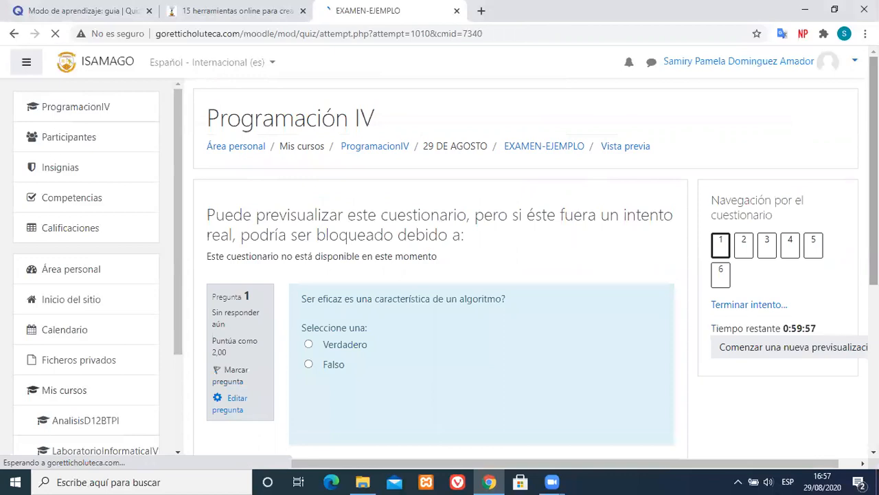
- Look through the preview's question pages, including questions 3 and 5, and return to question 1
scroll(440, 268, "down", 4)
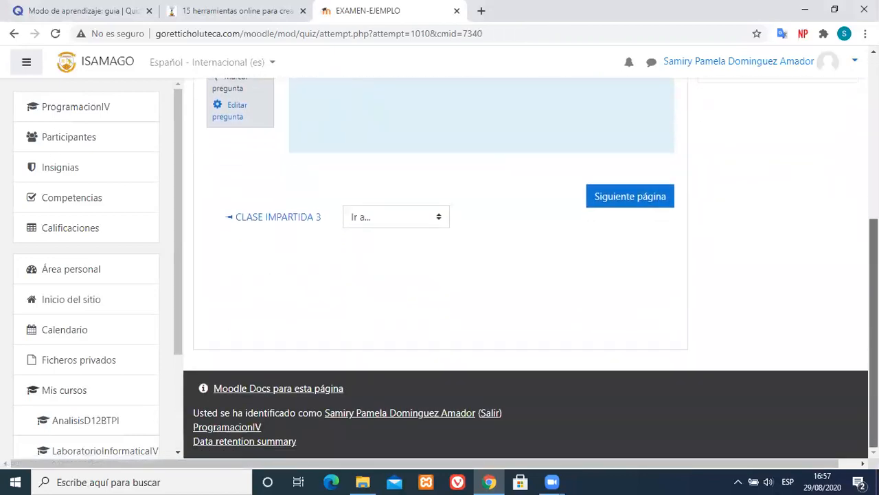
scroll(440, 268, "up", 5)
scroll(440, 268, "down", 5)
scroll(439, 268, "up", 4)
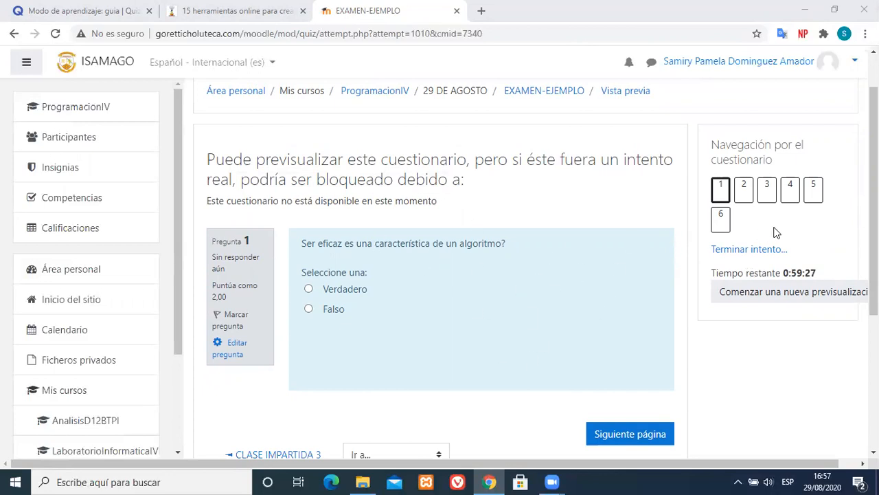
left_click(743, 190)
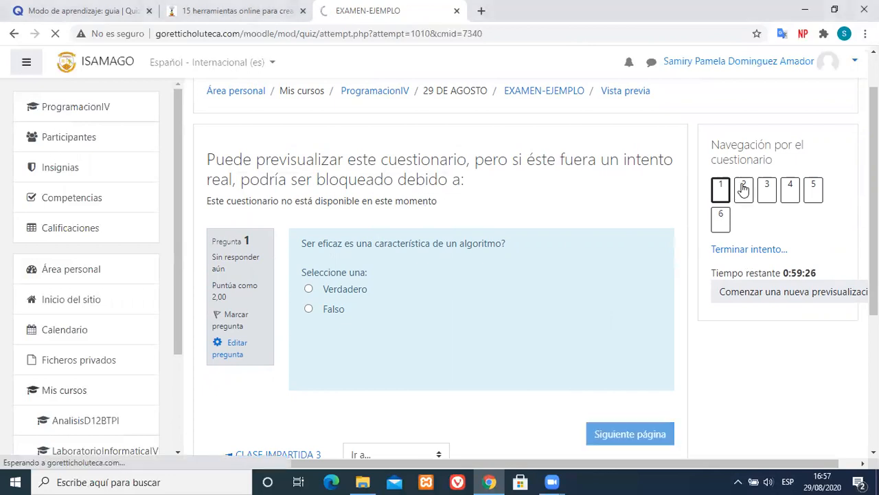
left_click(767, 246)
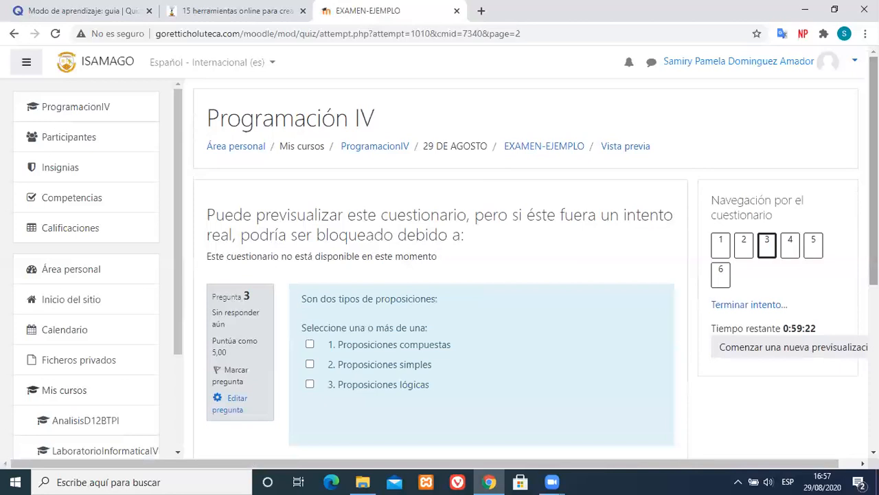
left_click_drag(874, 199, 873, 239)
scroll(440, 275, "down", 1)
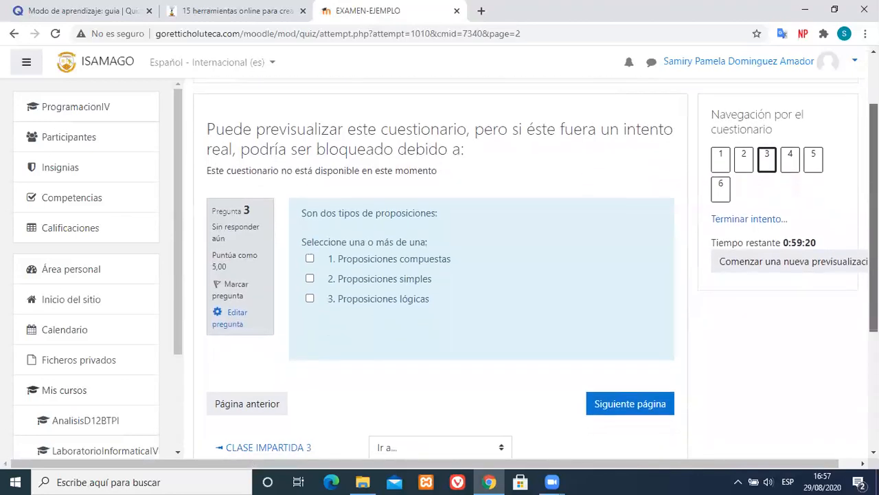
scroll(439, 275, "right", 1)
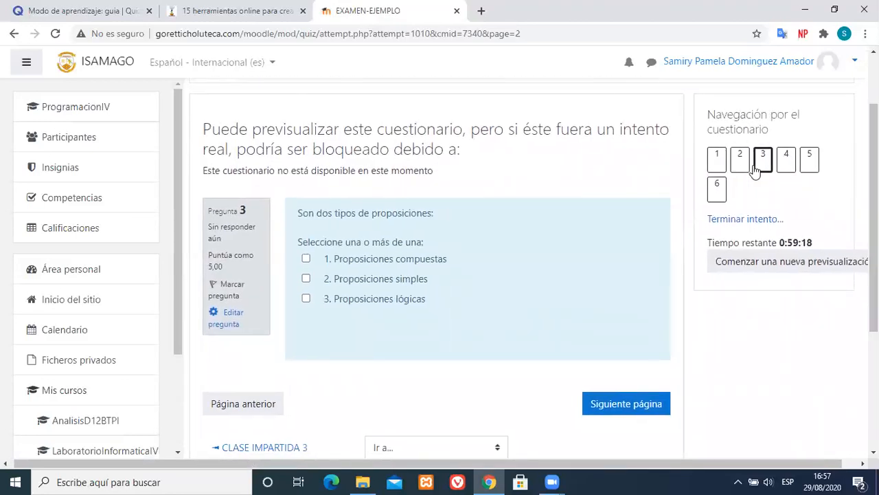
left_click(811, 169)
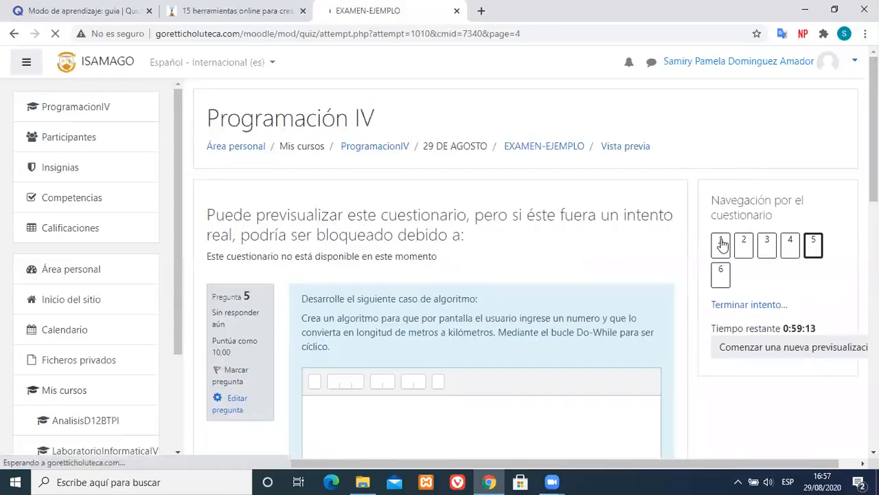
left_click(721, 244)
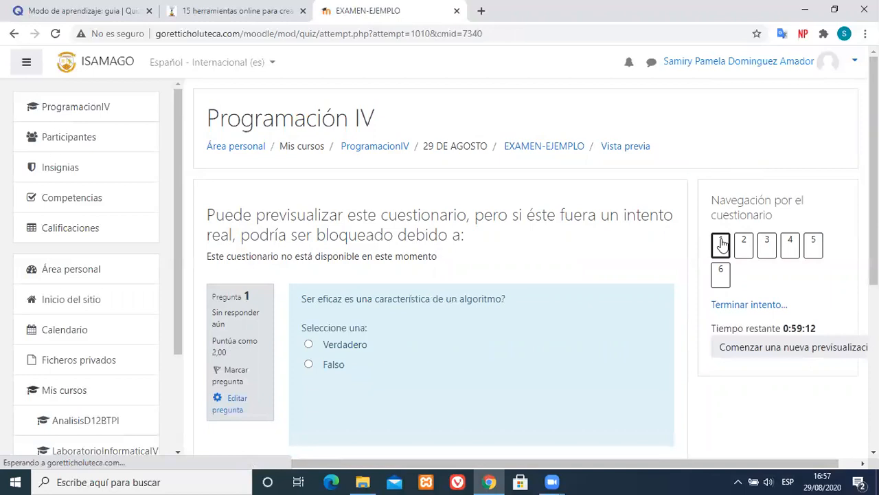
- Answer question 1 about algorithm efficacy with Verdadero and go on to the following question
scroll(481, 275, "down", 1)
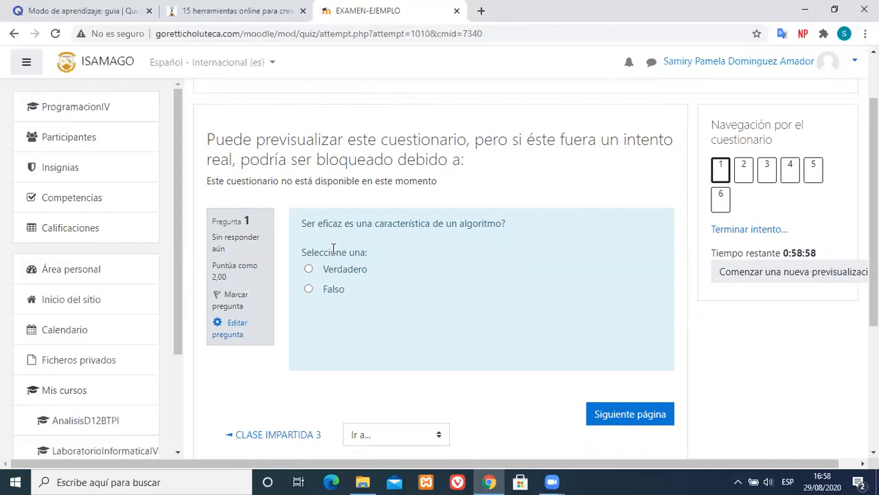
left_click(309, 270)
left_click(632, 417)
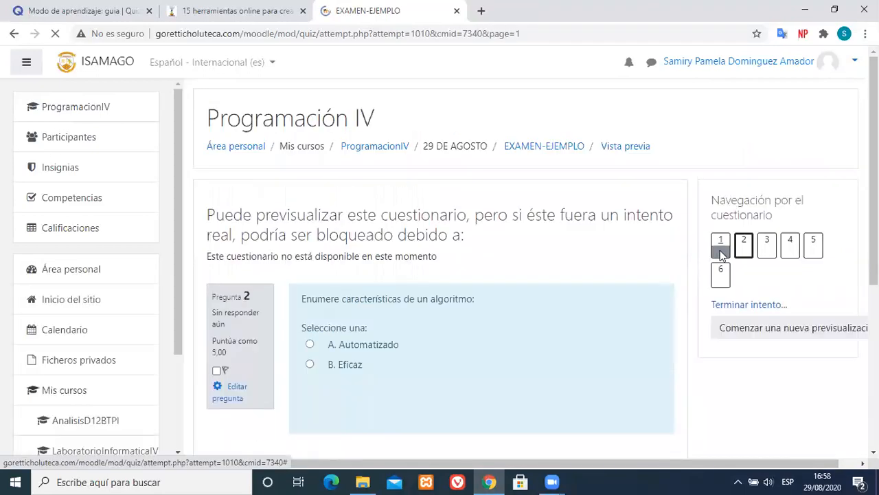
- Answer question 2 about algorithm characteristics with "Automatizado" and go on to the following question
scroll(767, 151, "down", 2)
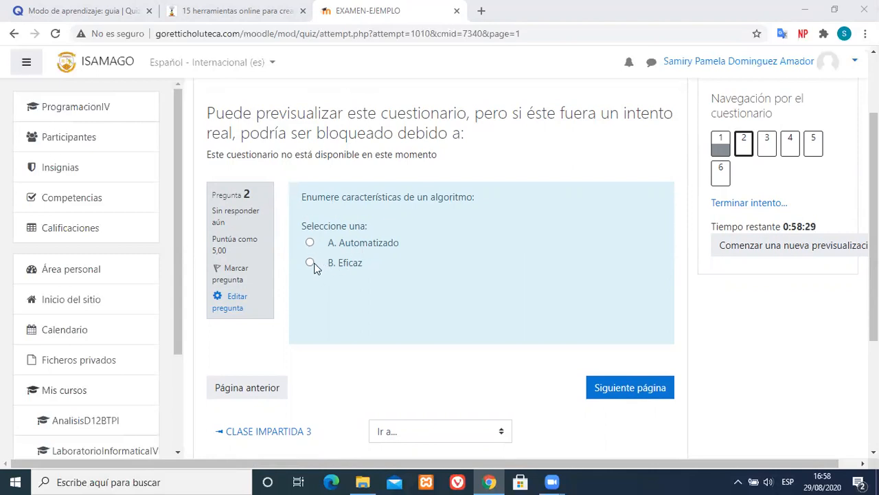
left_click(310, 244)
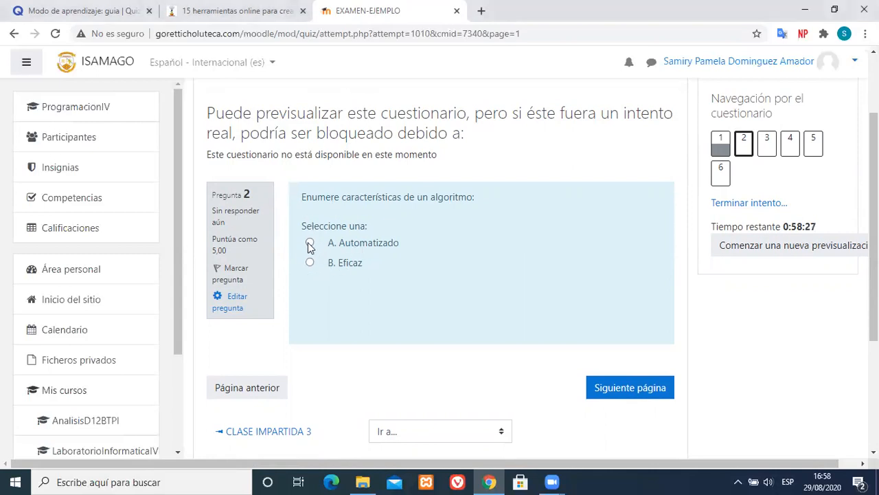
left_click(625, 389)
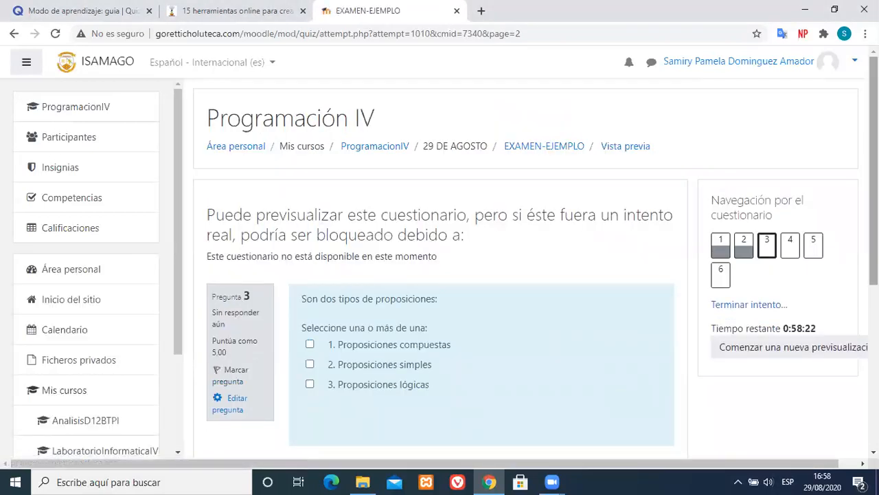
- Answer question 3 about the two types of propositions, trying different combinations of its options, and go on to the following question
scroll(385, 198, "down", 2)
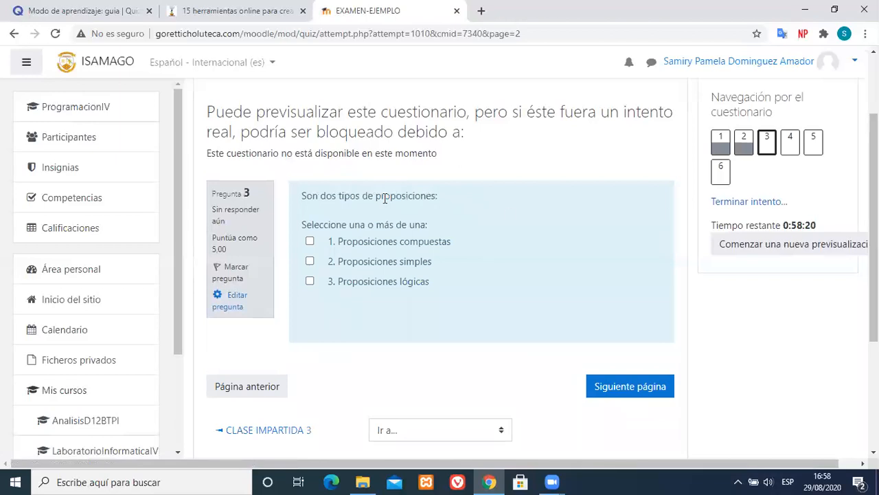
left_click(310, 242)
left_click(310, 261)
left_click(310, 281)
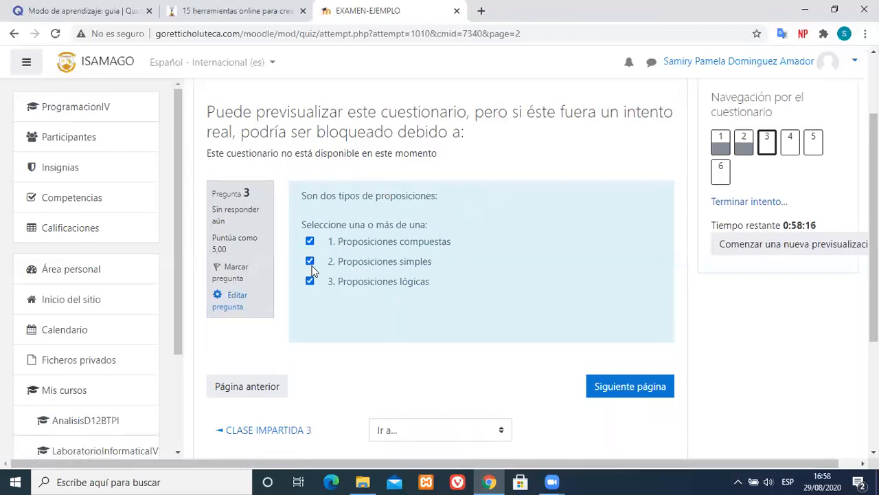
left_click(310, 281)
left_click(310, 281)
left_click(310, 261)
left_click(310, 241)
left_click(310, 281)
left_click(309, 241)
left_click(310, 242)
left_click(310, 281)
left_click(611, 383)
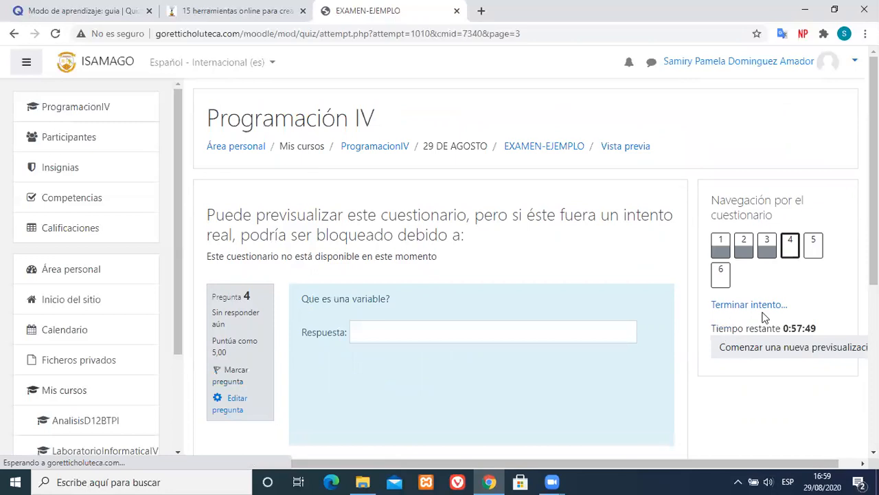
- Answer question 4 about what a variable is with "Es un dato cambiante" and go on to the following question
scroll(557, 245, "down", 2)
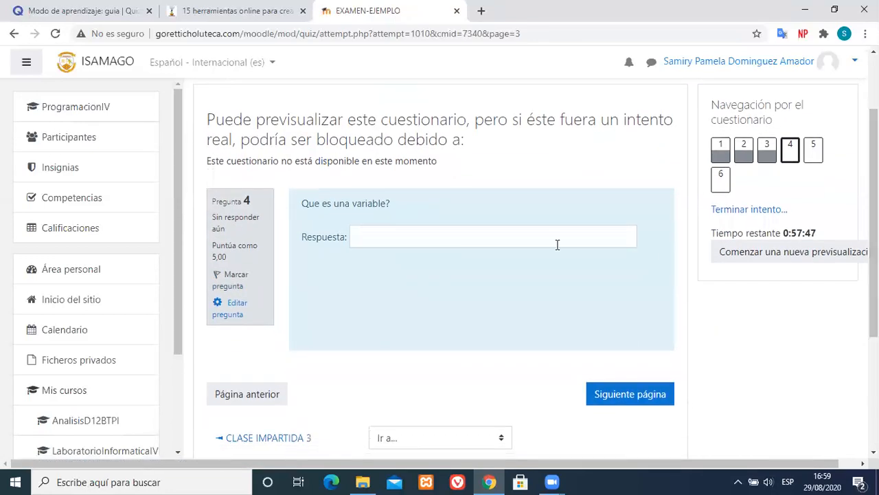
left_click(423, 235)
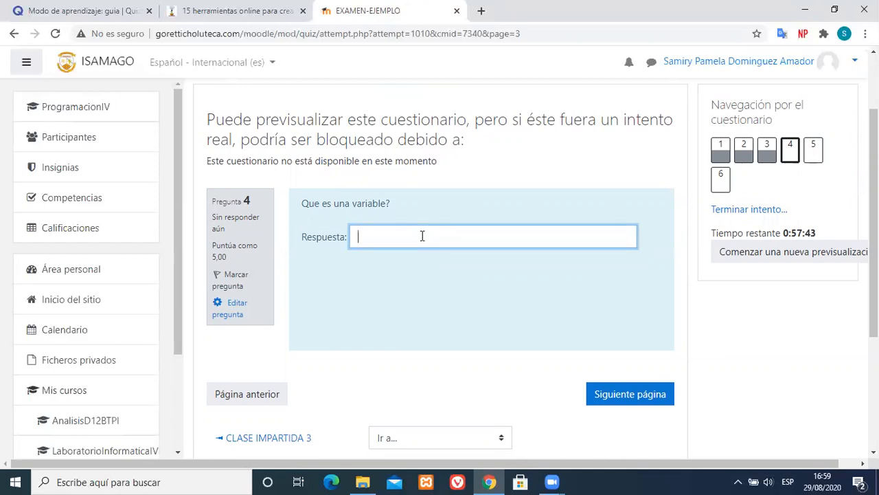
type("Es un dato cambiante")
left_click(625, 393)
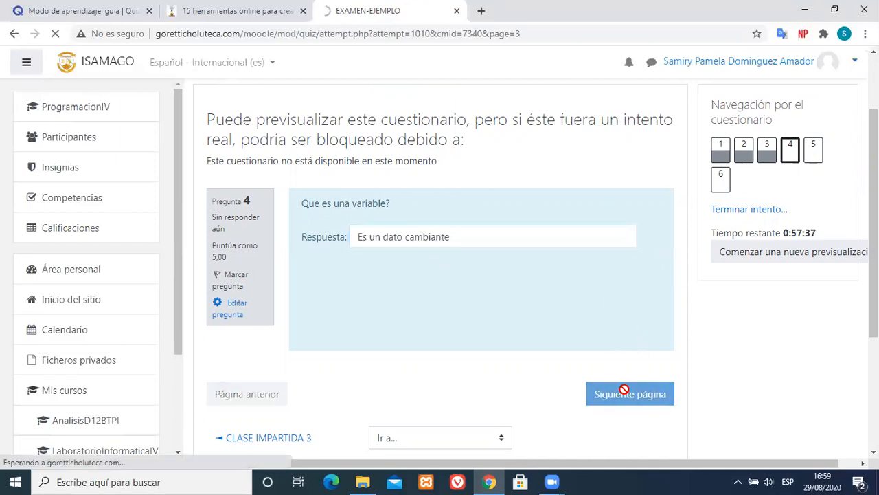
- Enter "Responder" as the essay answer to question 5 about the Do-While algorithm and go on to the following question
scroll(719, 305, "down", 3)
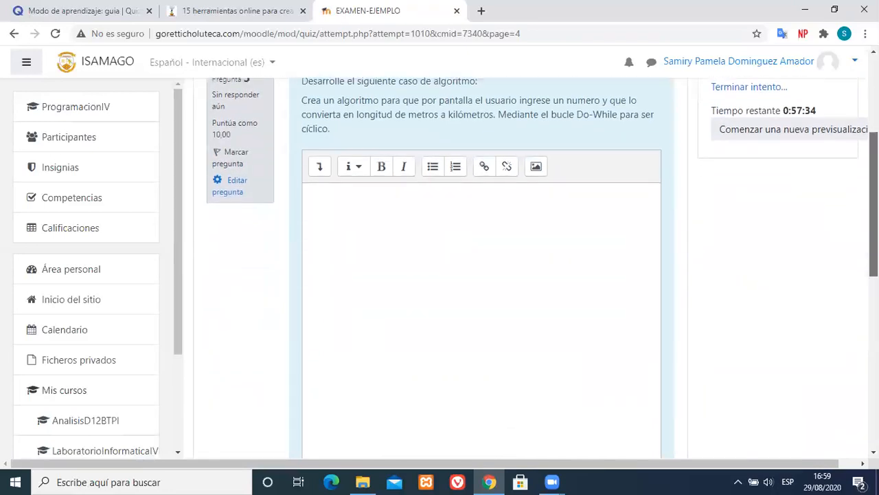
scroll(481, 275, "down", 5)
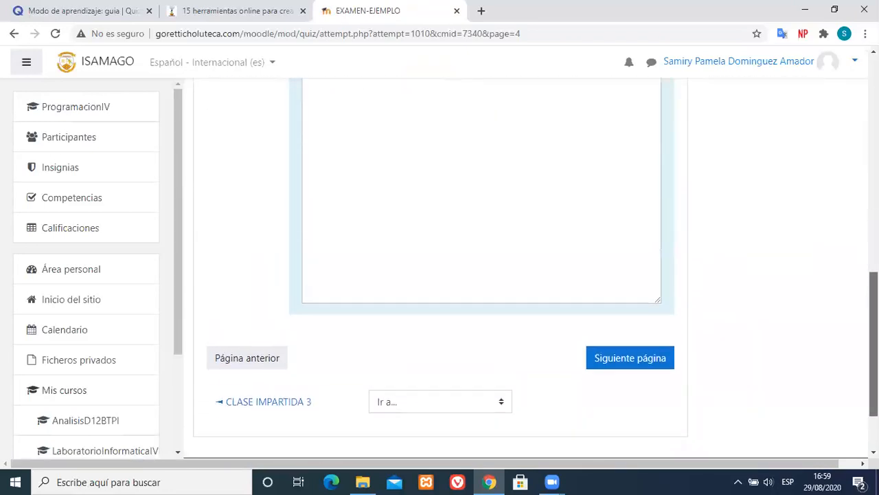
scroll(842, 230, "up", 5)
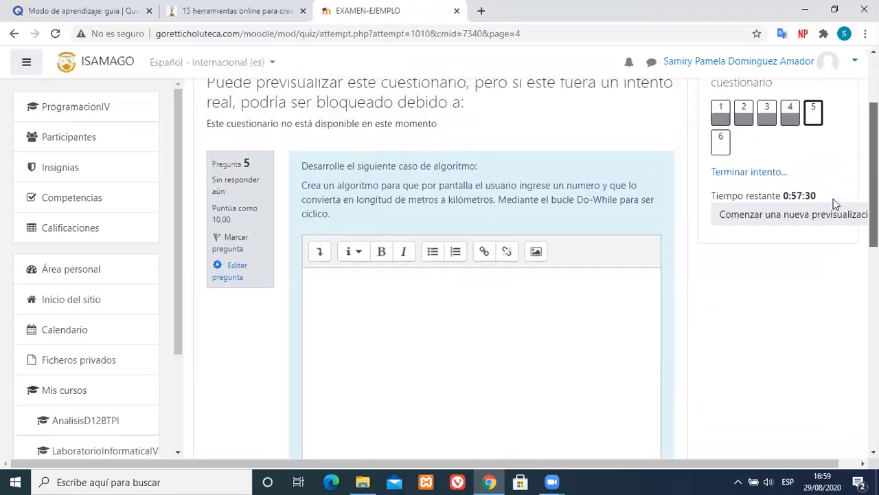
scroll(833, 199, "down", 5)
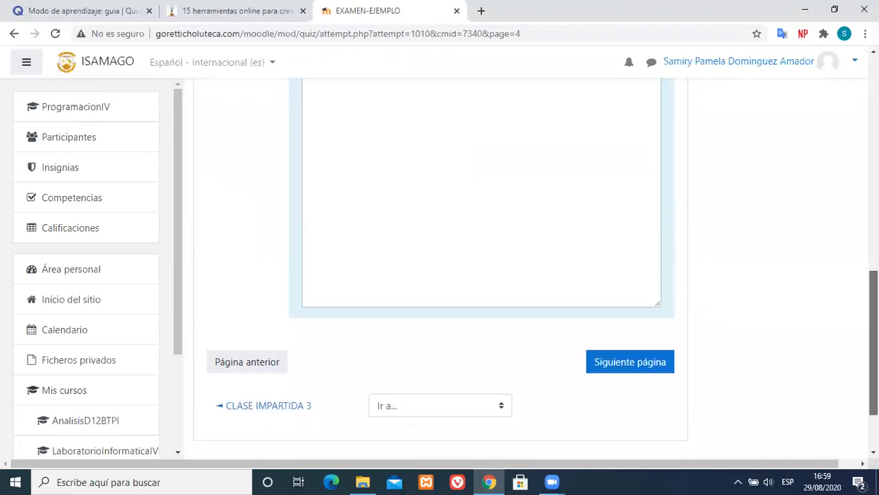
scroll(852, 207, "up", 5)
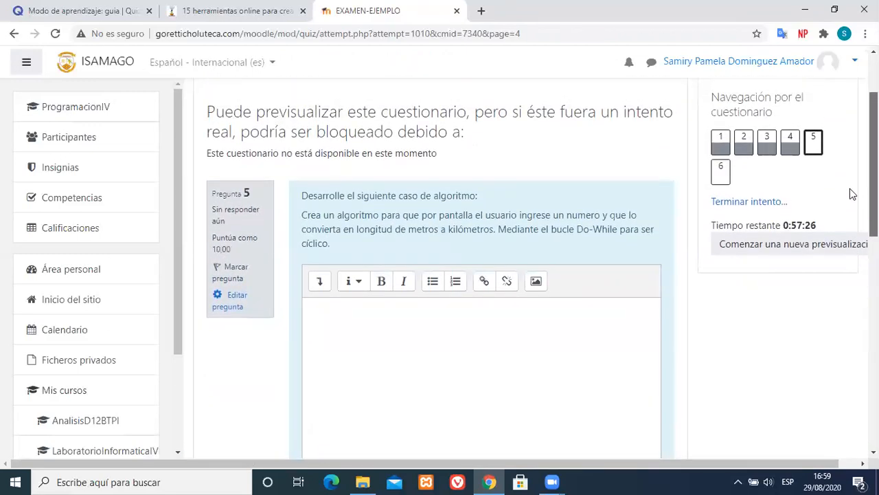
left_click(449, 328)
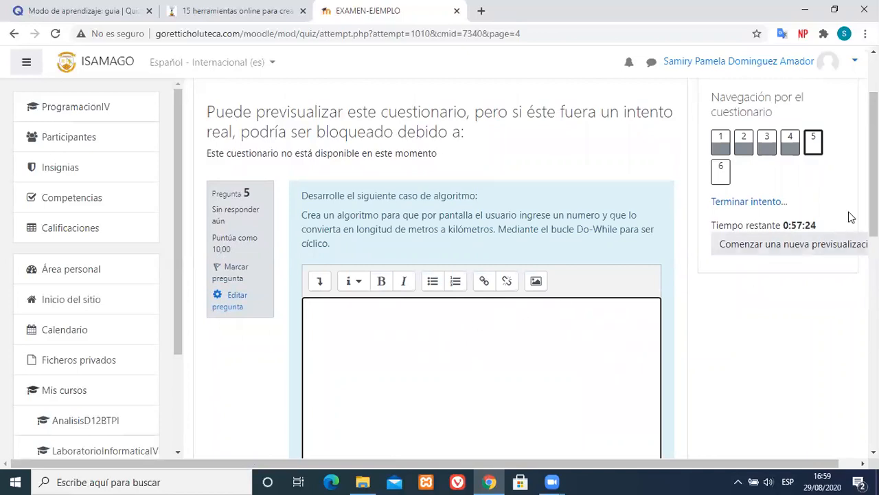
scroll(873, 206, "down", 5)
scroll(848, 274, "down", 2)
scroll(848, 275, "up", 5)
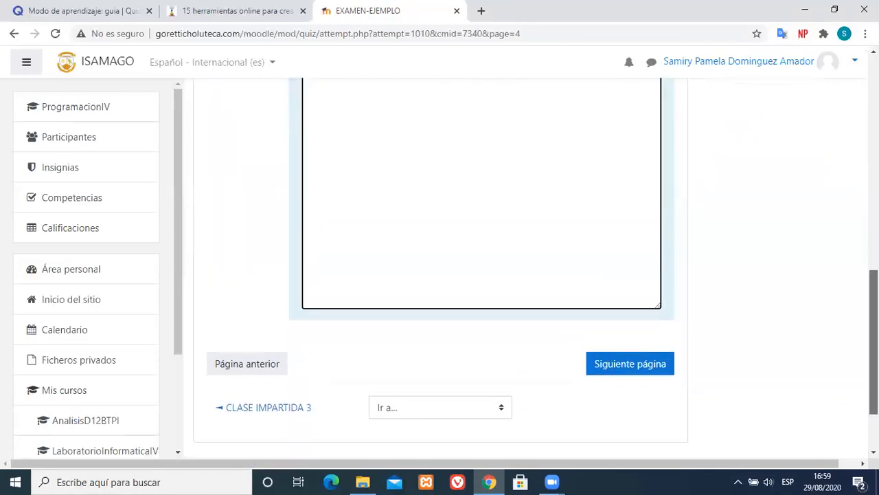
scroll(852, 275, "down", 5)
scroll(852, 371, "up", 4)
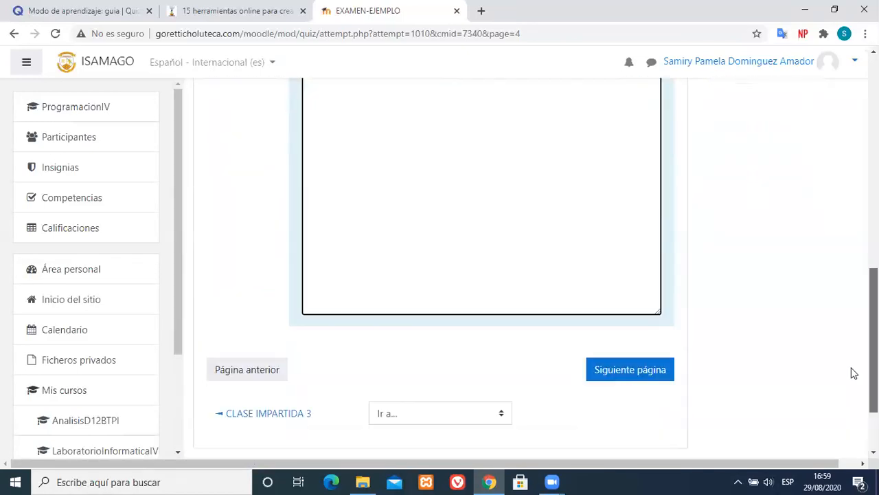
scroll(804, 233, "up", 4)
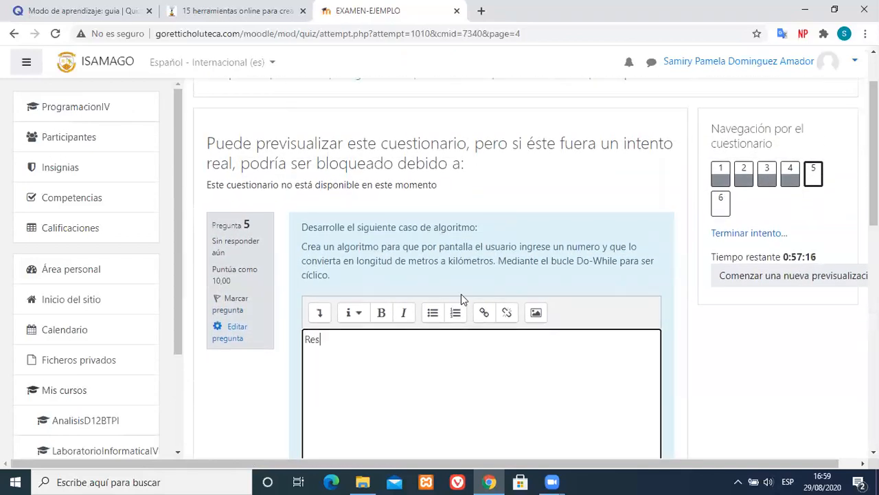
type("nde")
scroll(873, 206, "down", 2)
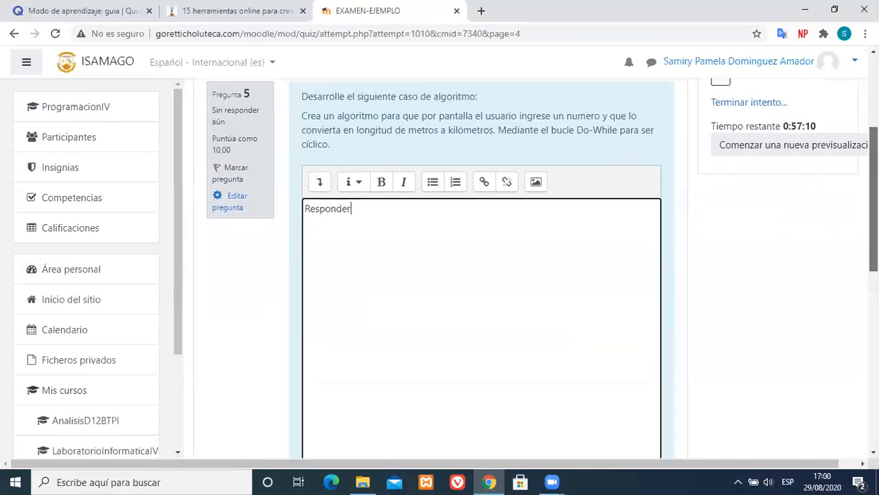
scroll(855, 206, "up", 2)
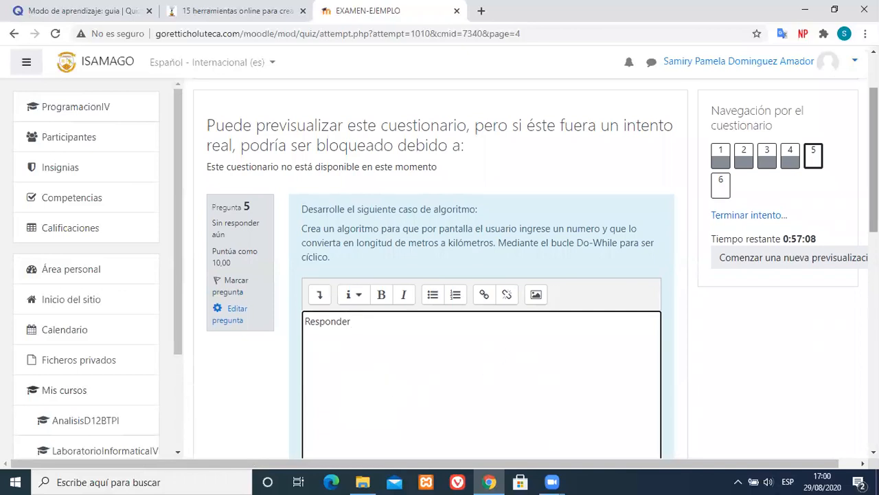
scroll(873, 206, "down", 1)
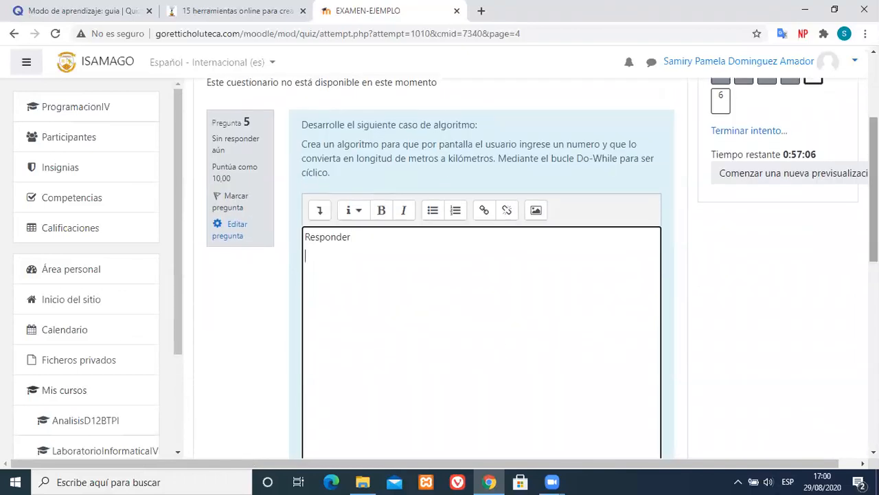
left_click_drag(874, 196, 874, 262)
scroll(874, 262, "down", 3)
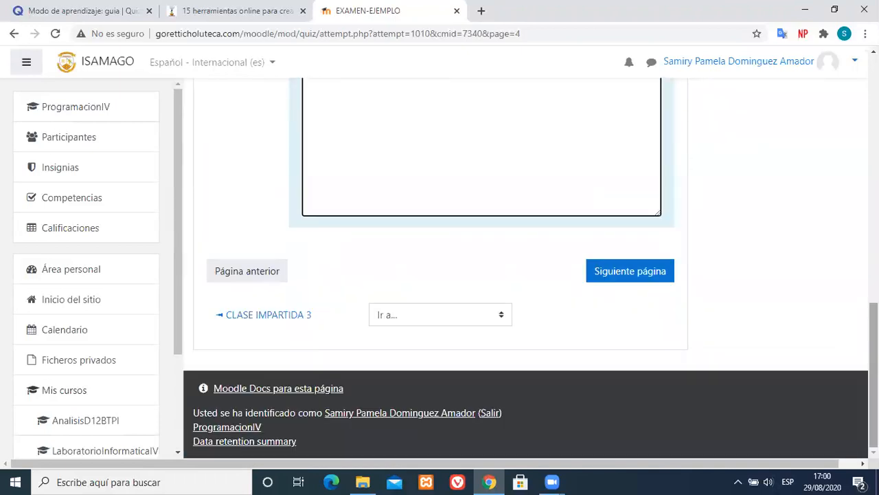
left_click(648, 271)
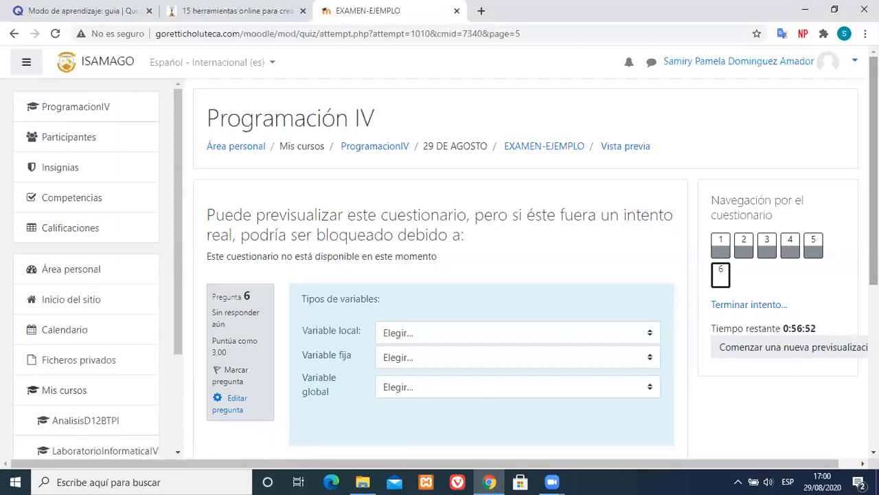
- Match question 6's local variable to "un solo programa de clase", fija to "todo el programa" and global to "programa original", and finish the attempt
scroll(874, 172, "down", 1)
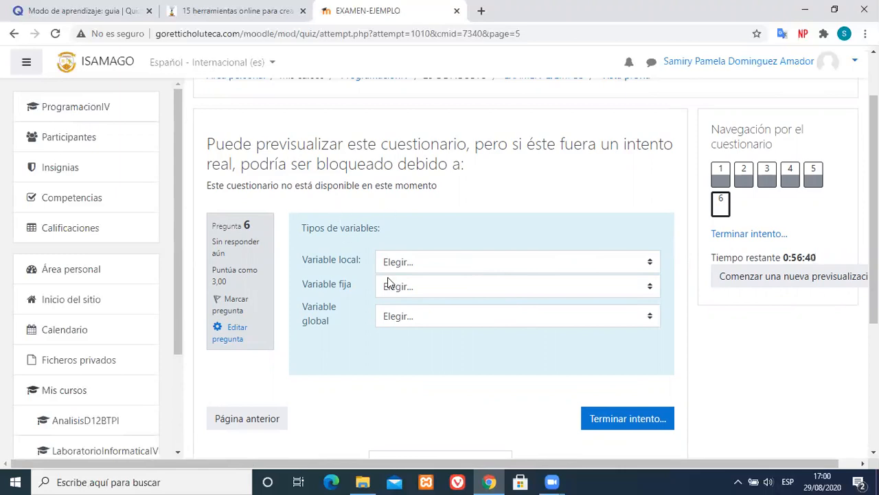
left_click(413, 265)
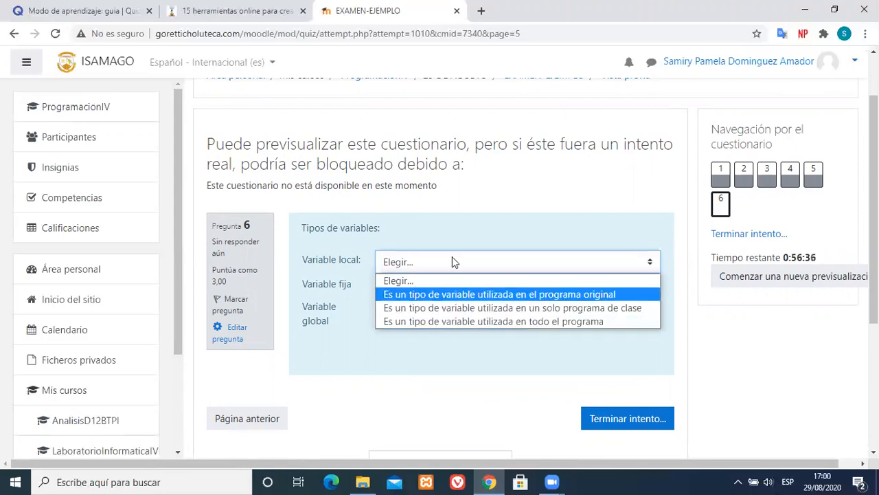
left_click(477, 308)
left_click(436, 291)
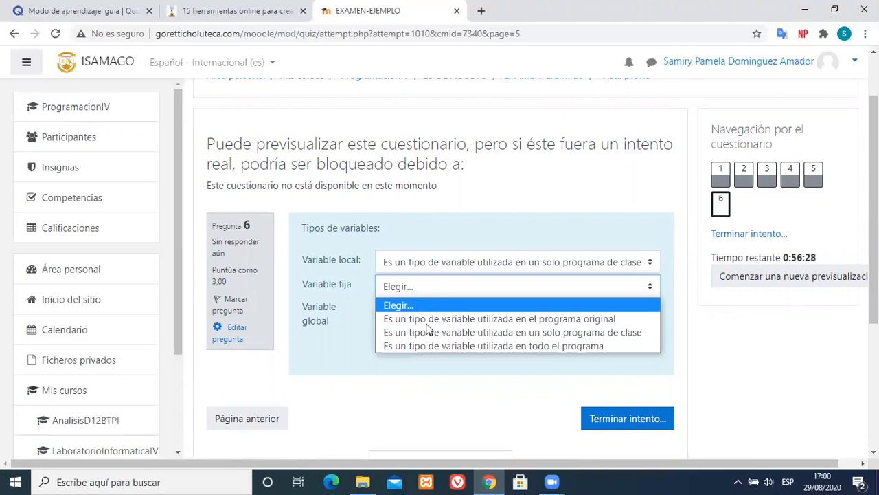
left_click(430, 341)
left_click(423, 315)
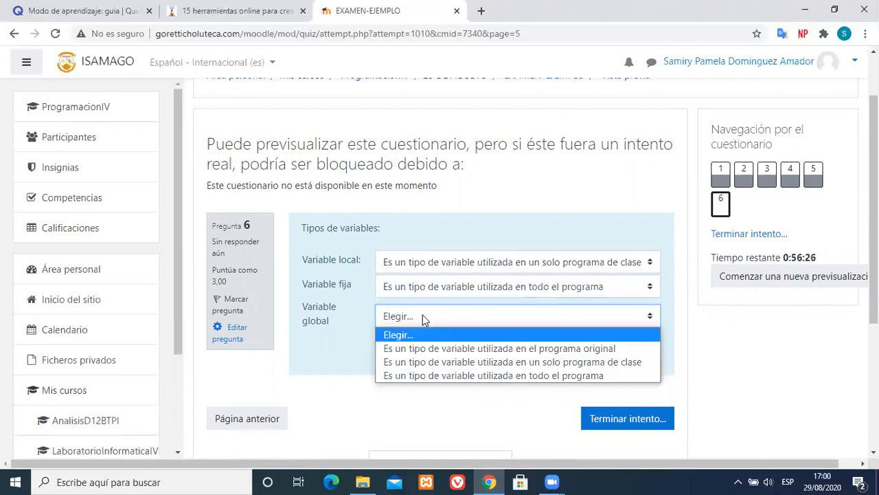
left_click(409, 348)
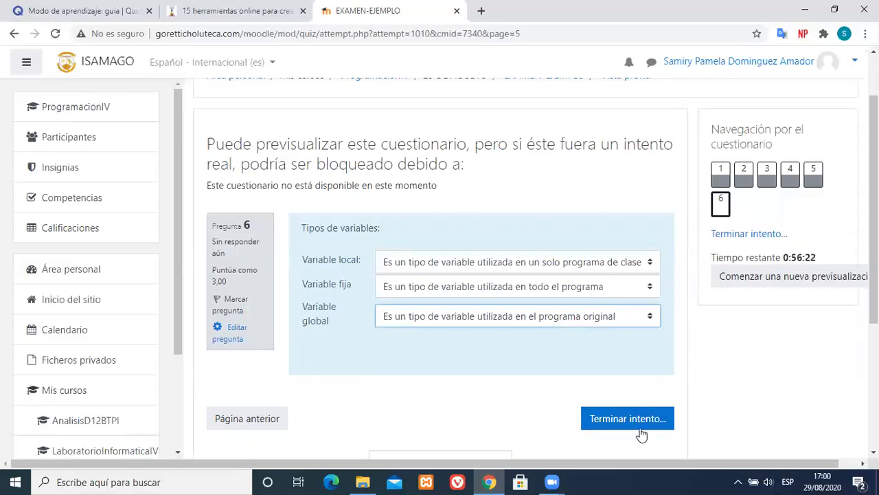
scroll(687, 399, "down", 1)
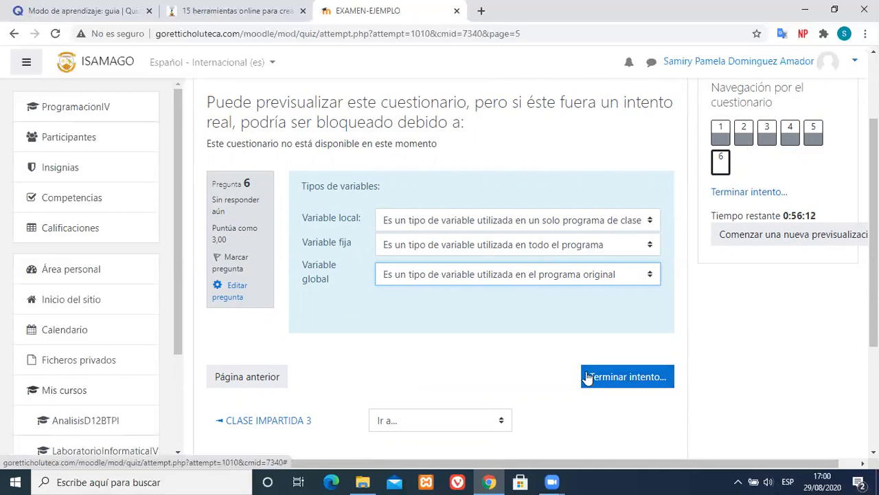
left_click(607, 389)
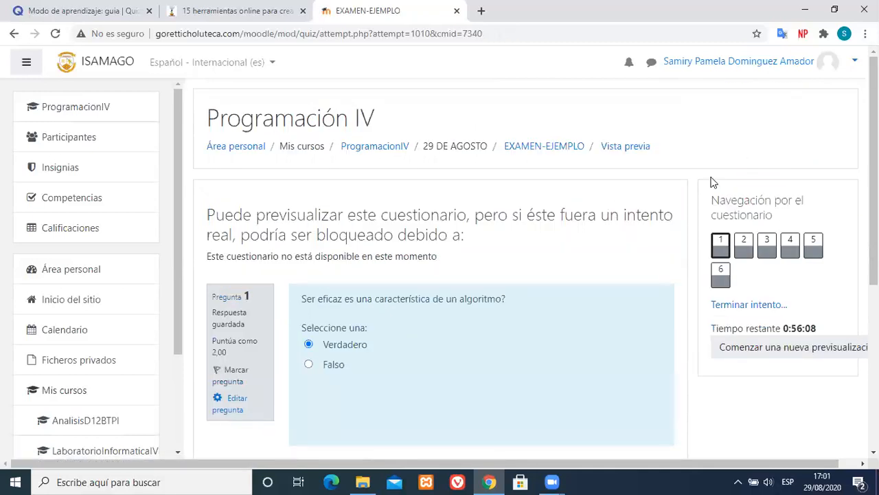
- Back in the attempt, switch question 1's answer to Falso, restore Verdadero and go on to question 2
left_click(331, 364)
left_click(351, 344)
scroll(742, 257, "down", 2)
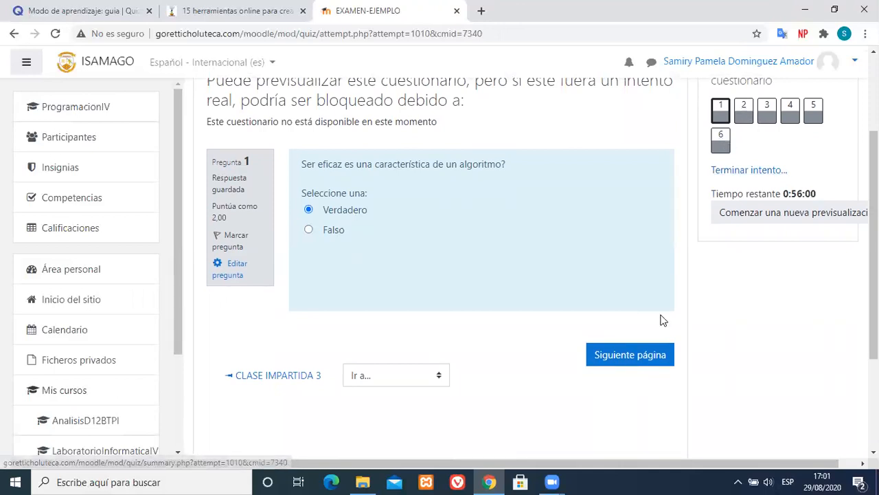
left_click(638, 353)
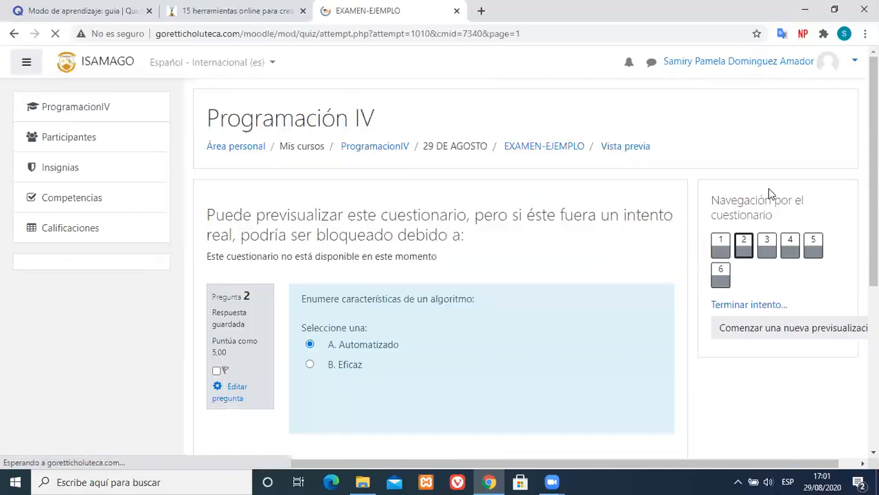
- Finish the attempt from question 6 and review the attempt summary down to its submission options
left_click_drag(874, 165, 874, 225)
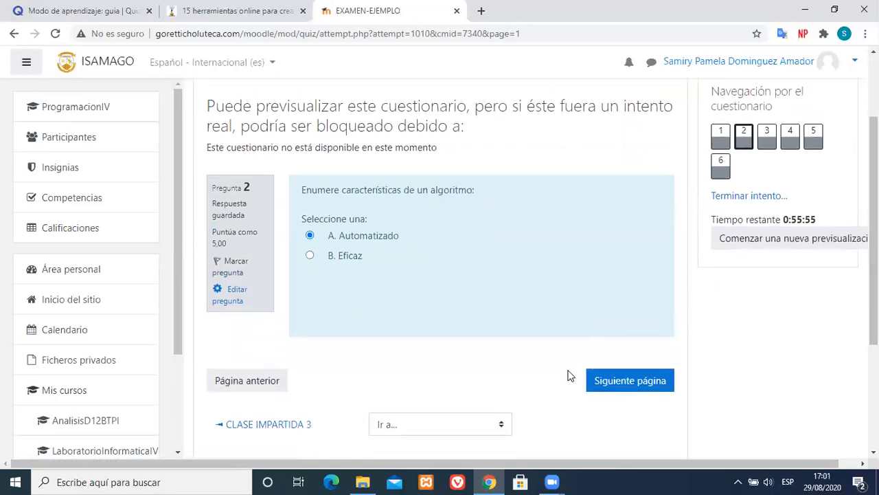
left_click(722, 169)
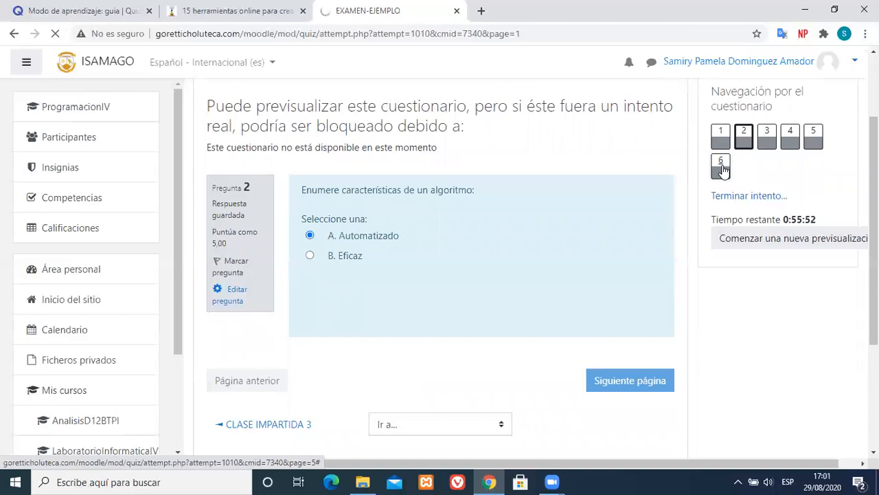
scroll(611, 344, "down", 2)
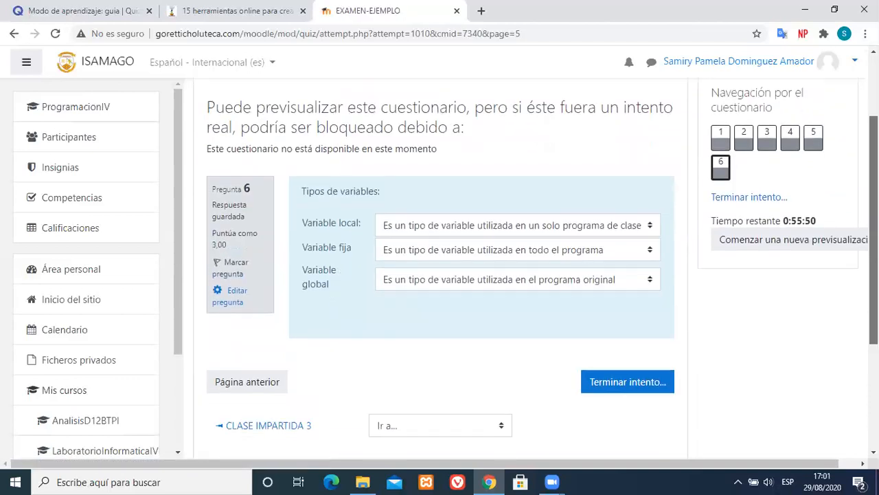
left_click(612, 365)
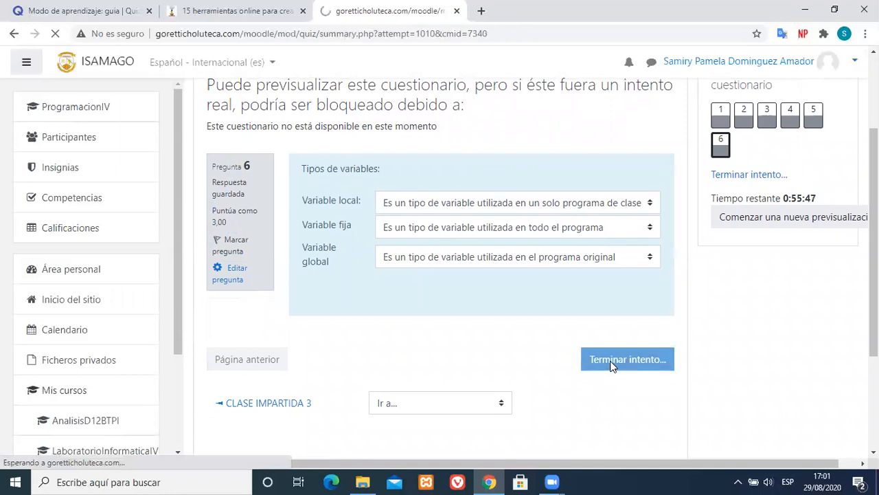
scroll(440, 275, "down", 1)
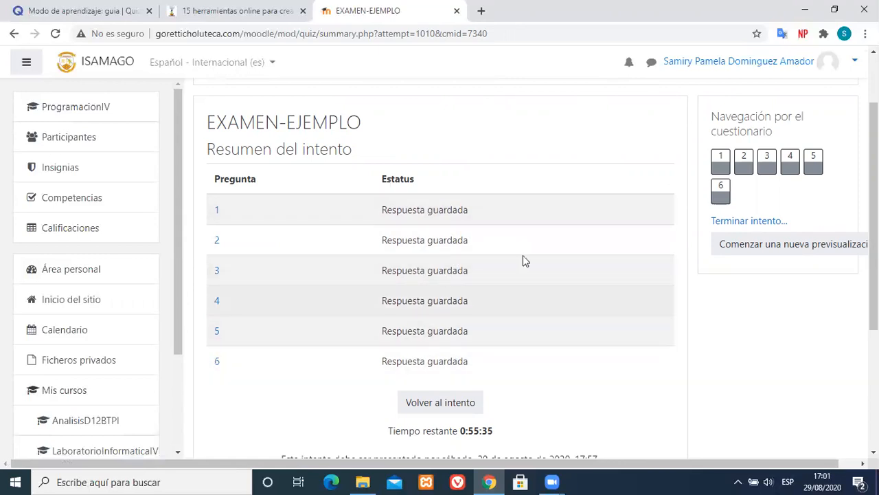
scroll(873, 227, "down", 2)
scroll(431, 278, "down", 2)
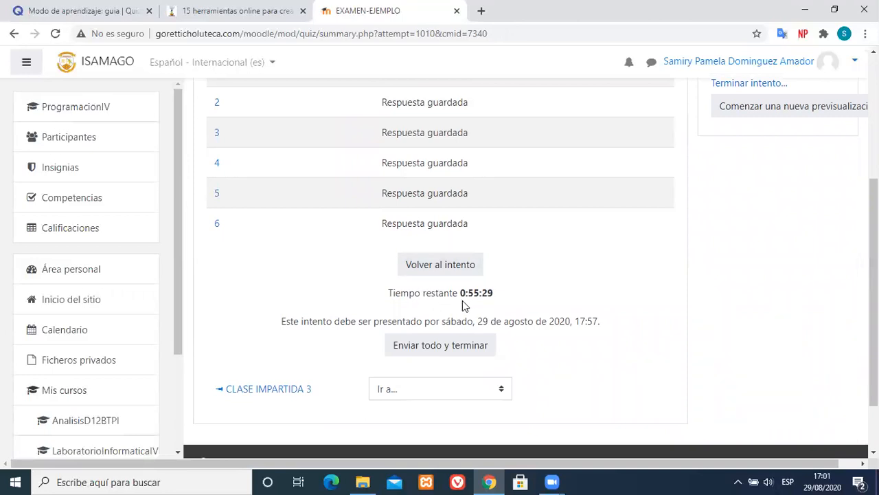
- Submit all answers and finish the quiz attempt, confirming the final submission
left_click(435, 357)
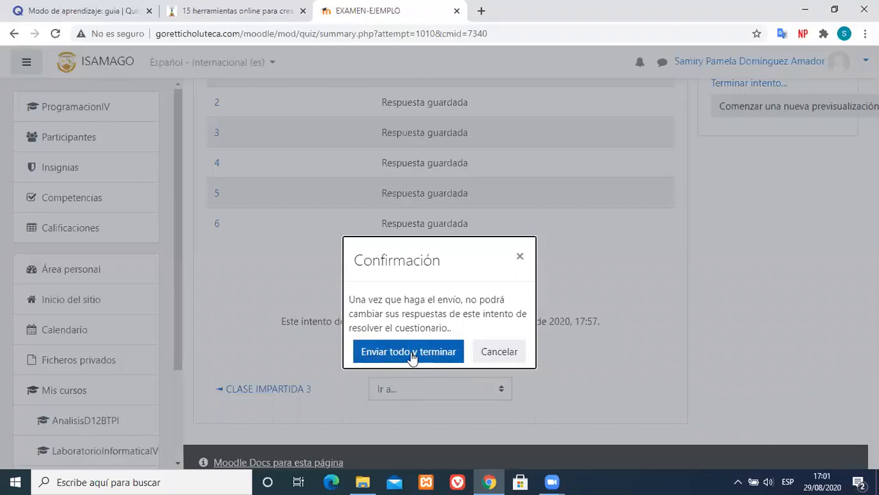
left_click(492, 355)
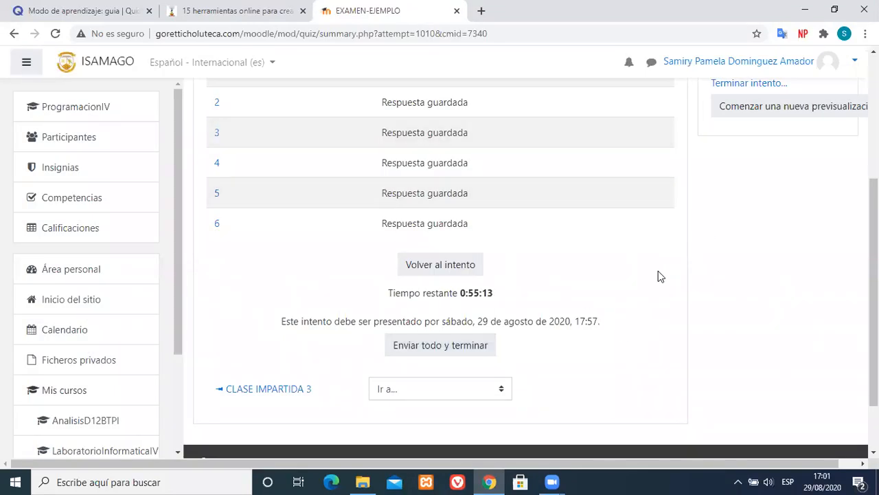
left_click(426, 352)
left_click(408, 359)
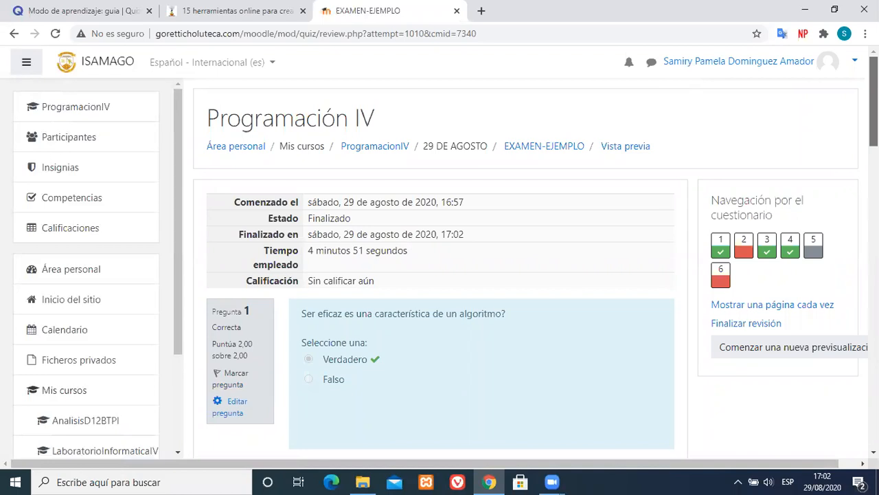
- Examine the attempt review's summary table, highlighting the Calificación row and its status
scroll(855, 92, "down", 7)
scroll(855, 93, "up", 7)
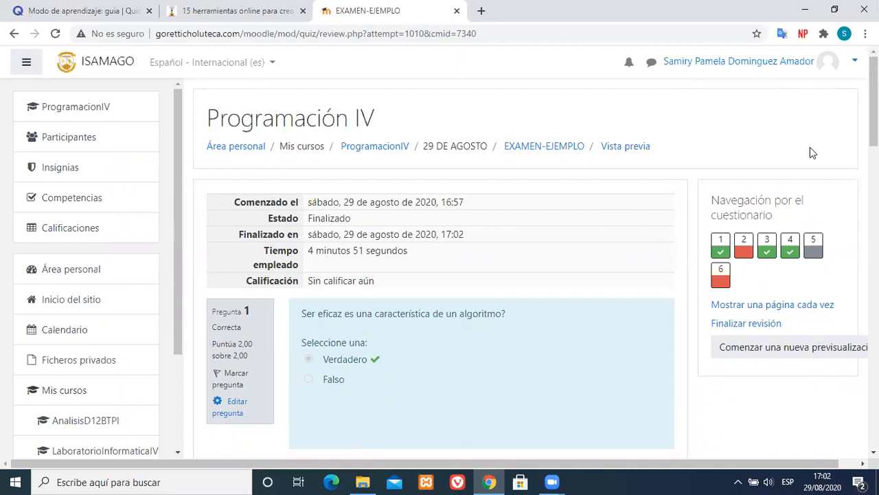
scroll(872, 103, "down", 1)
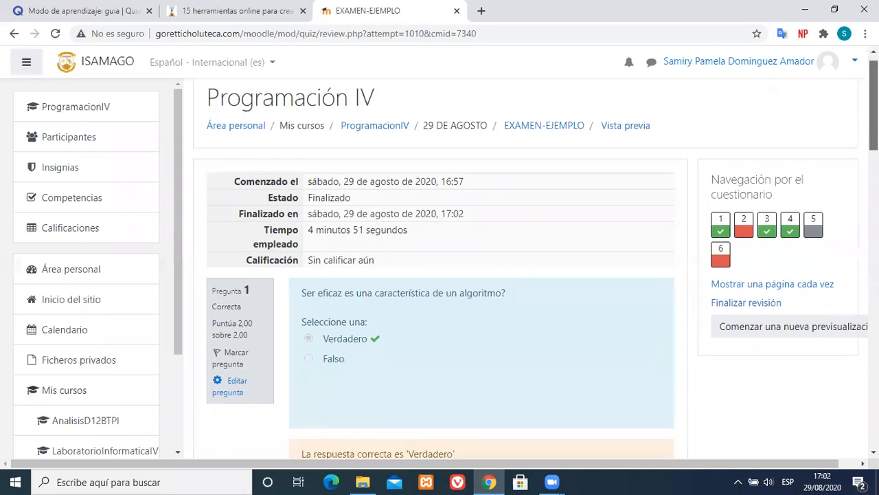
scroll(535, 260, "down", 1)
left_click_drag(873, 110, 873, 103)
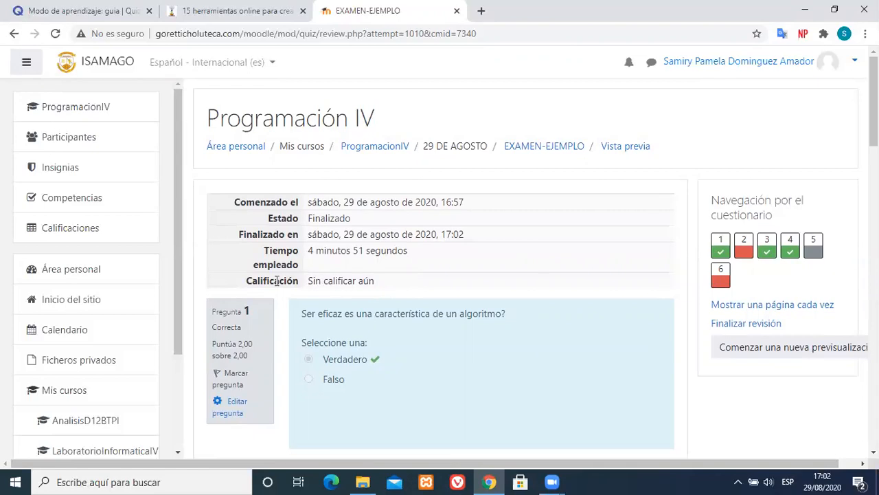
left_click_drag(245, 283, 412, 286)
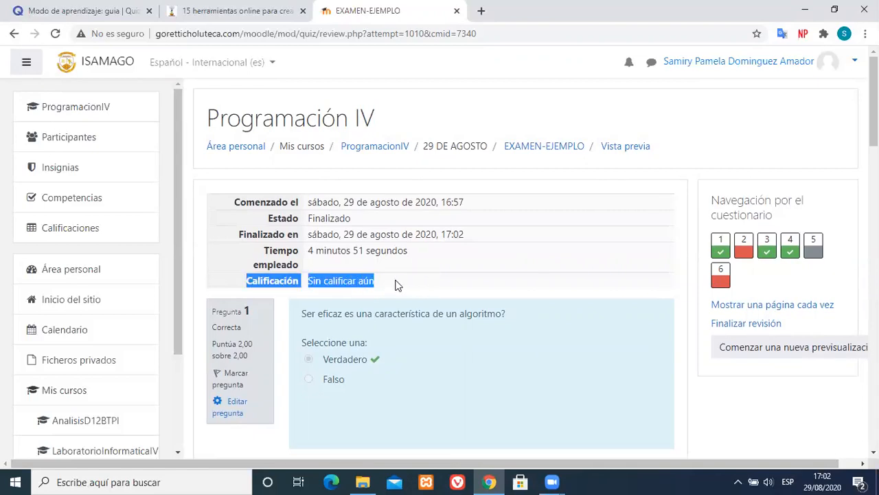
left_click(314, 277)
left_click_drag(310, 282, 398, 283)
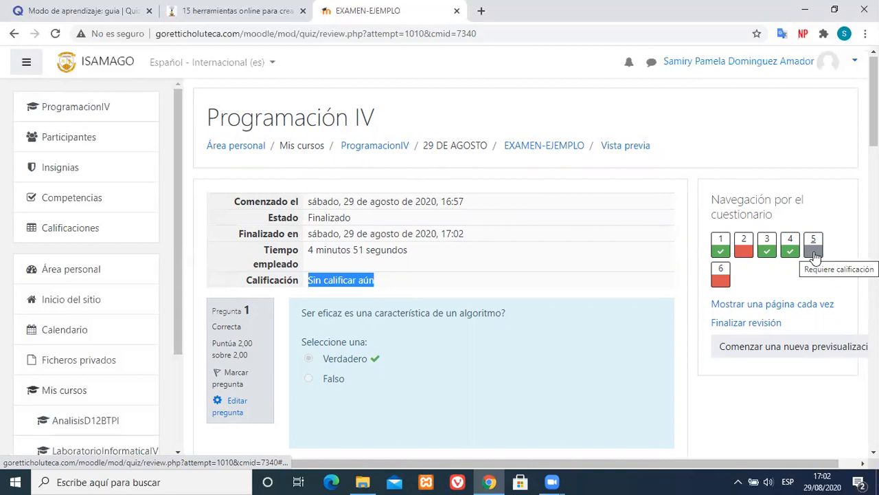
- Compare the results of questions 1 and 2 with their marks in the quiz navigation block
left_click_drag(874, 101, 874, 131)
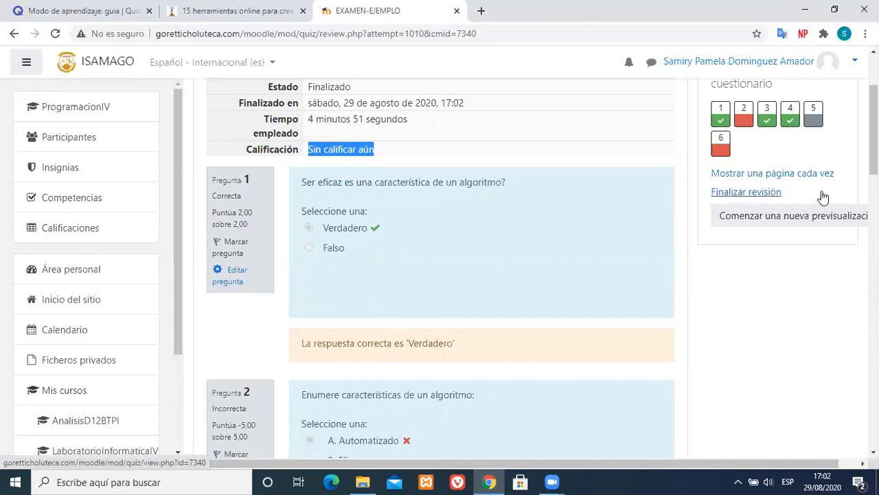
scroll(874, 131, "down", 3)
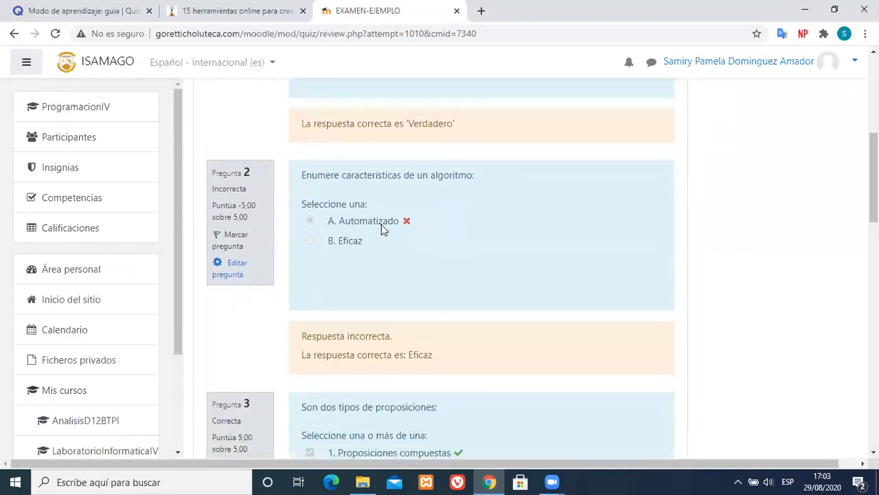
scroll(440, 268, "down", 5)
scroll(847, 149, "up", 9)
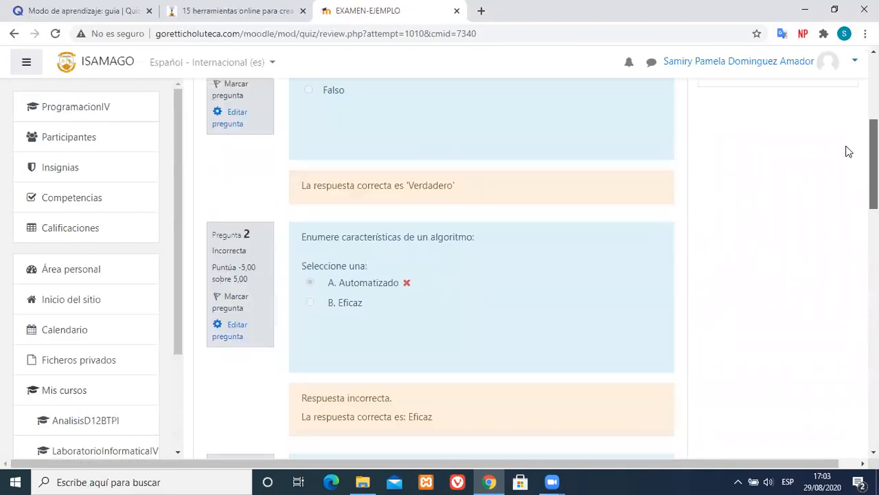
scroll(836, 115, "down", 1)
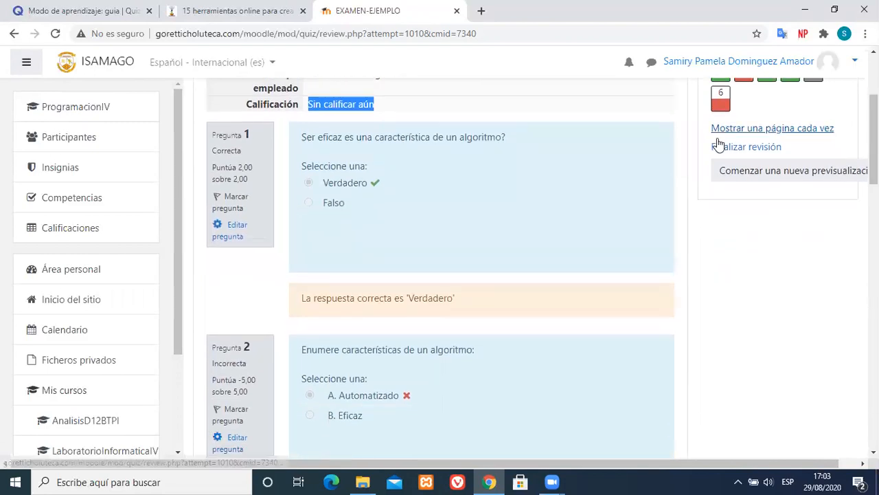
scroll(848, 193, "up", 1)
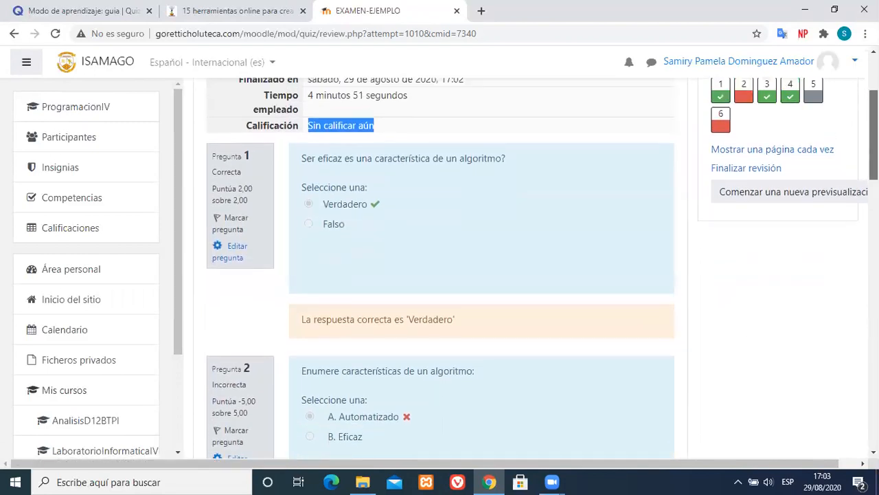
scroll(848, 194, "down", 3)
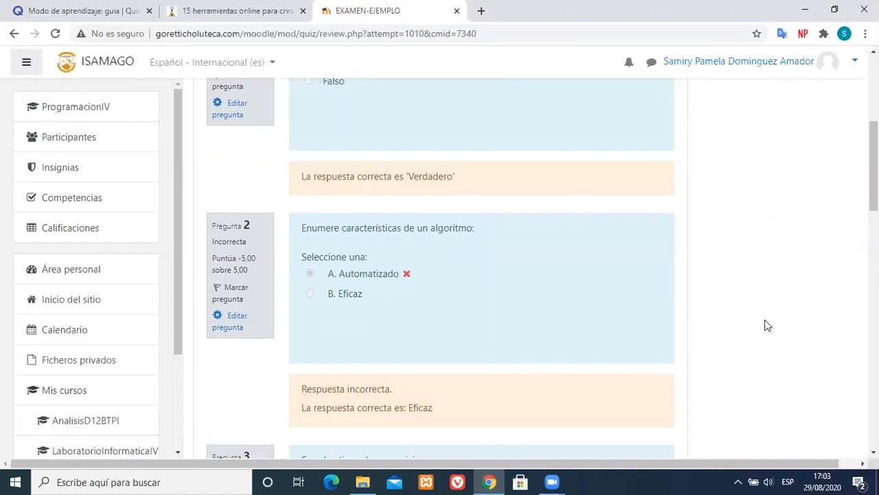
scroll(811, 241, "up", 3)
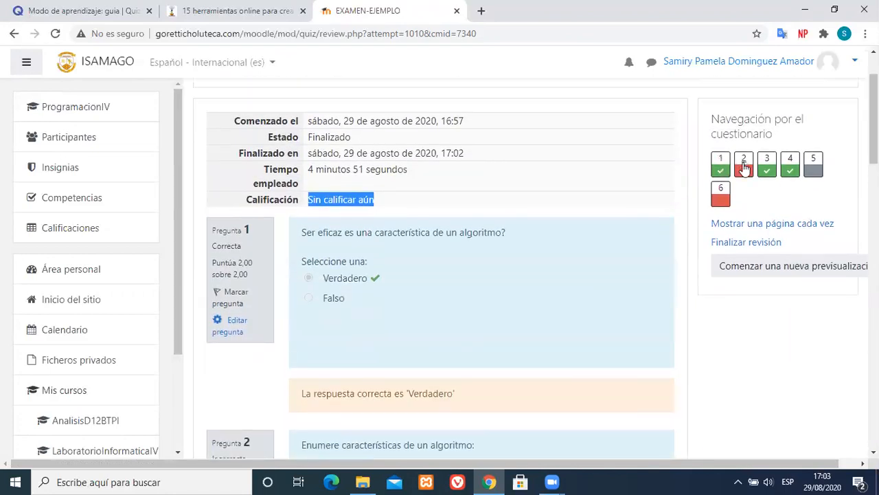
scroll(542, 268, "down", 5)
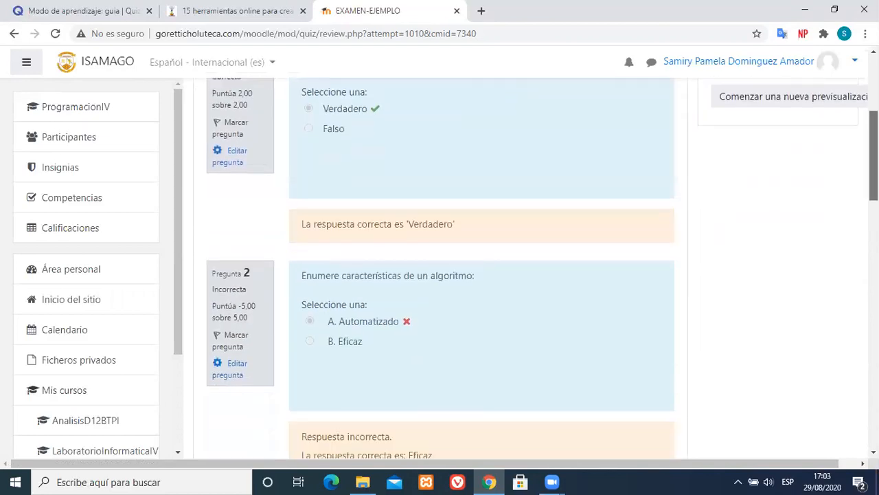
scroll(480, 268, "up", 4)
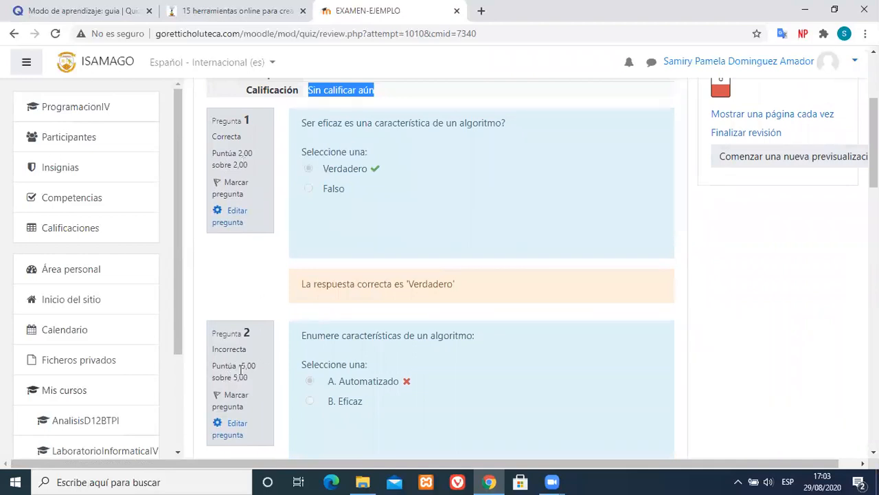
scroll(692, 282, "down", 5)
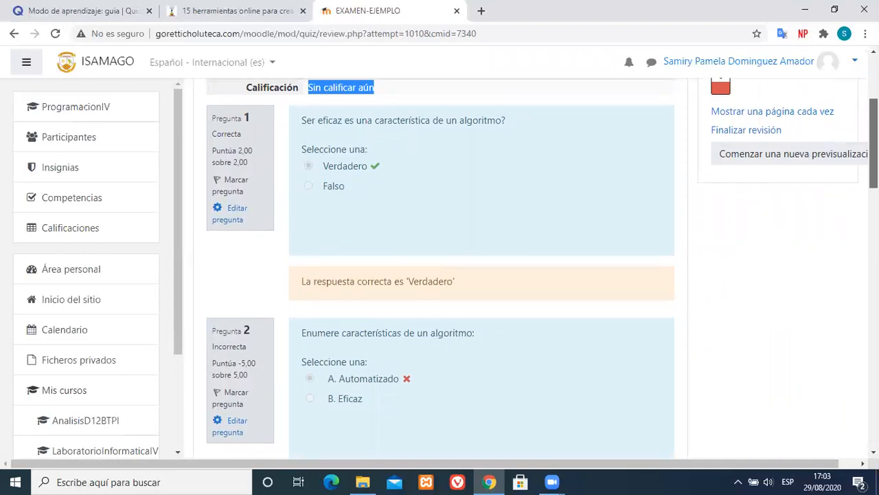
- Check the scores and feedback of questions 3 to 6 and return to the start of the review
scroll(349, 272, "down", 1)
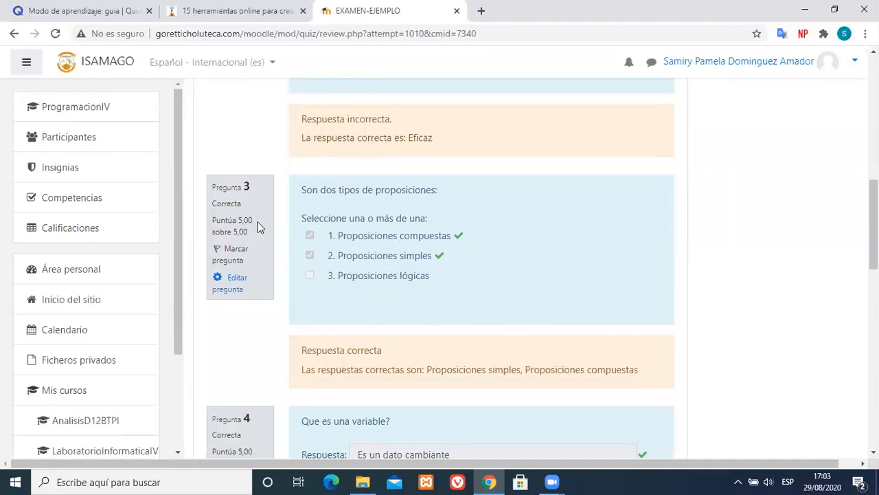
left_click_drag(873, 245, 874, 308)
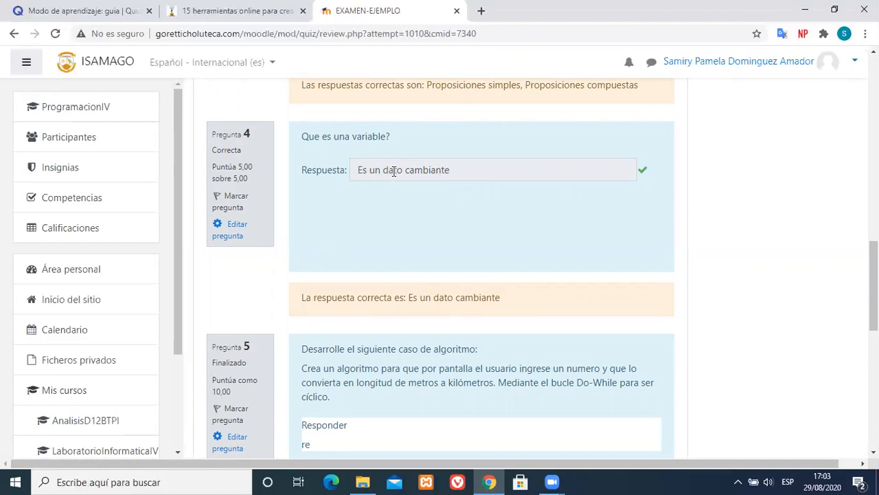
left_click_drag(874, 275, 874, 338)
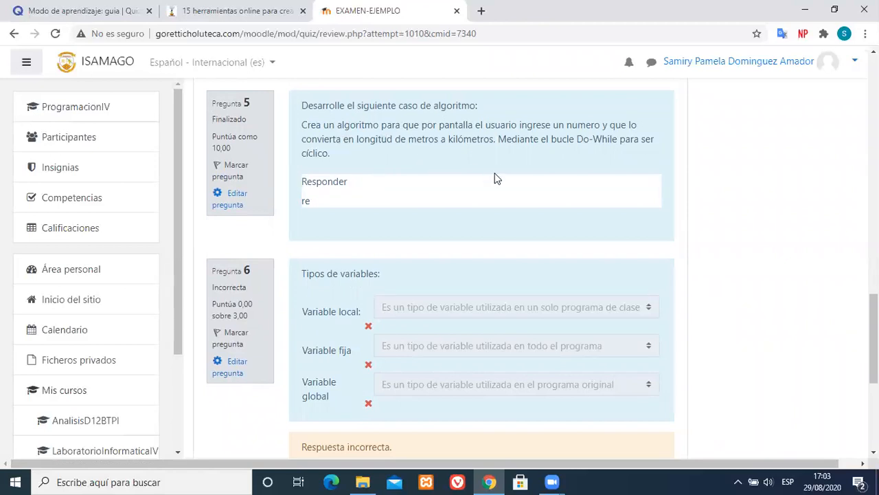
left_click_drag(874, 302, 874, 94)
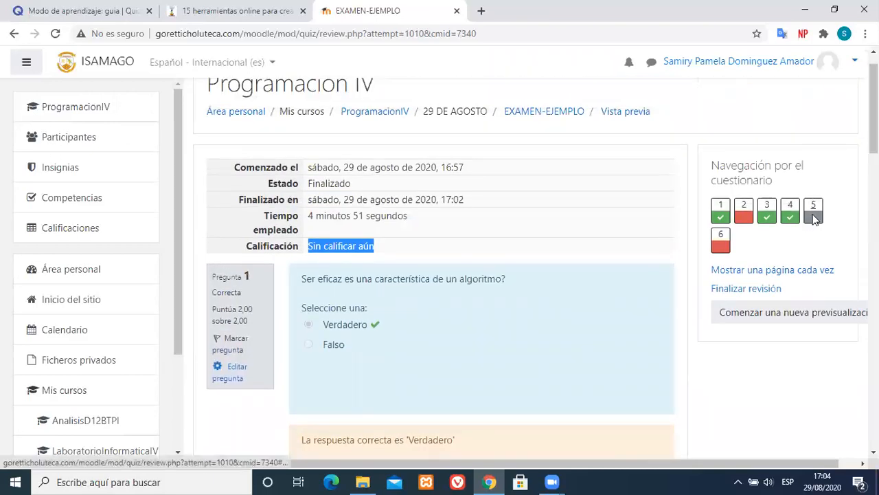
- Jump to question 5 in the review, open its essay question for editing and return to the review
left_click(813, 209)
left_click_drag(874, 331, 874, 312)
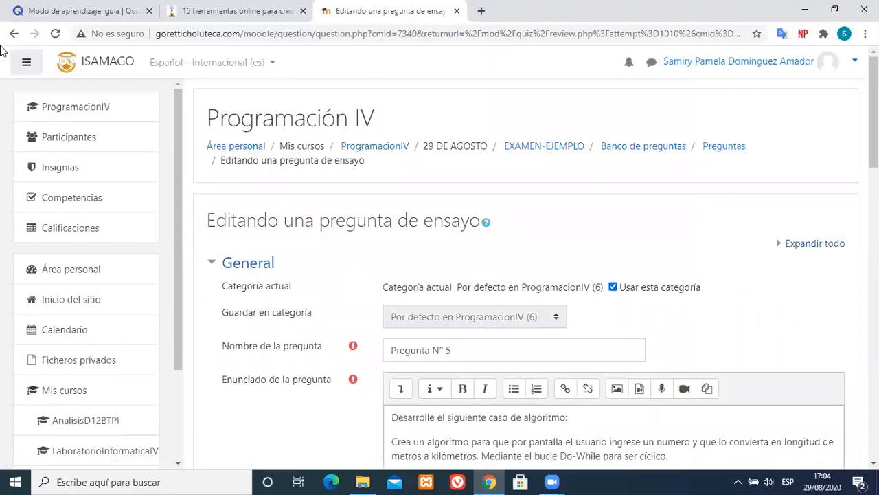
left_click(15, 34)
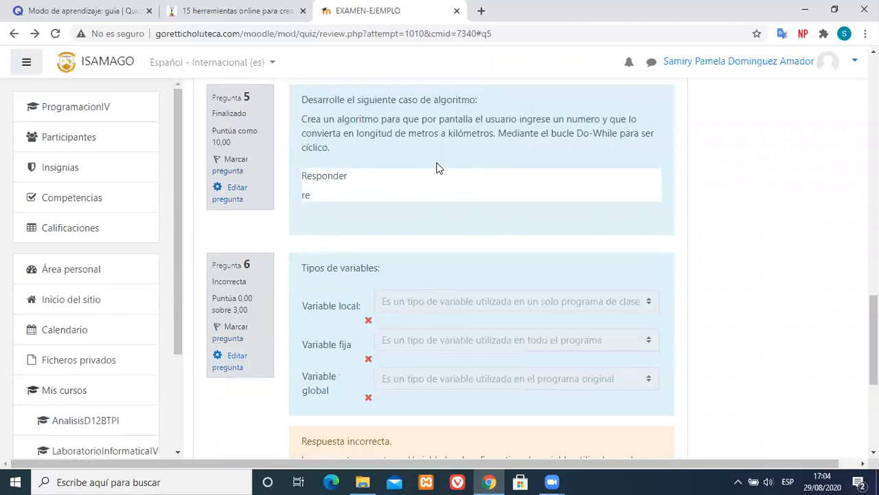
- Finish the attempt review and check the summary of previous attempts on the quiz page
left_click_drag(873, 325, 873, 299)
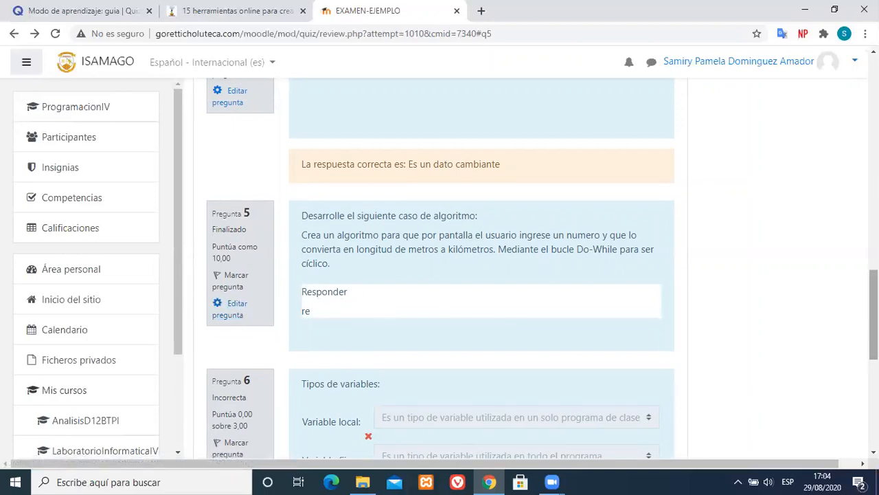
scroll(581, 323, "up", 15)
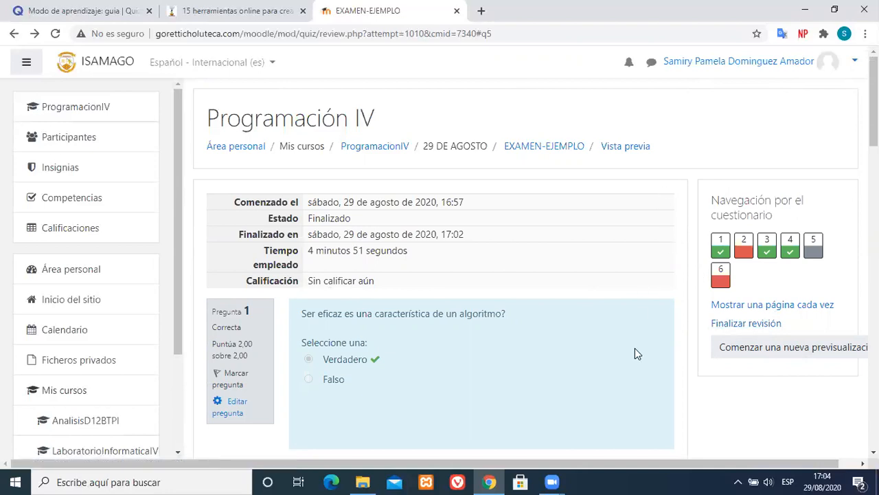
left_click(746, 324)
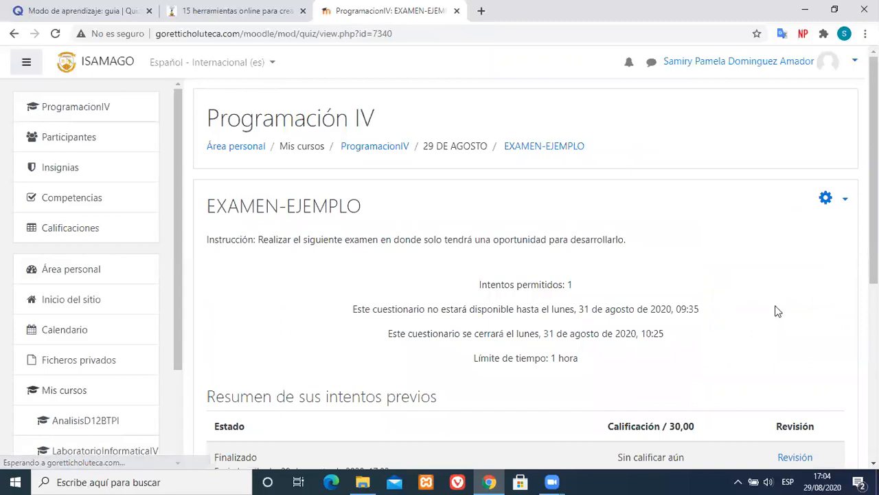
scroll(525, 274, "down", 3)
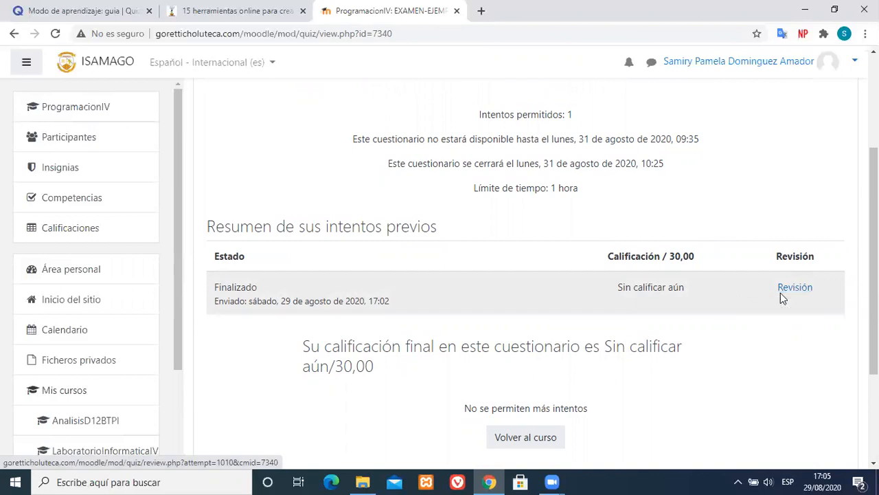
- Reopen the submitted attempt's review and look through the results of all questions down to question 6's feedback
left_click(806, 290)
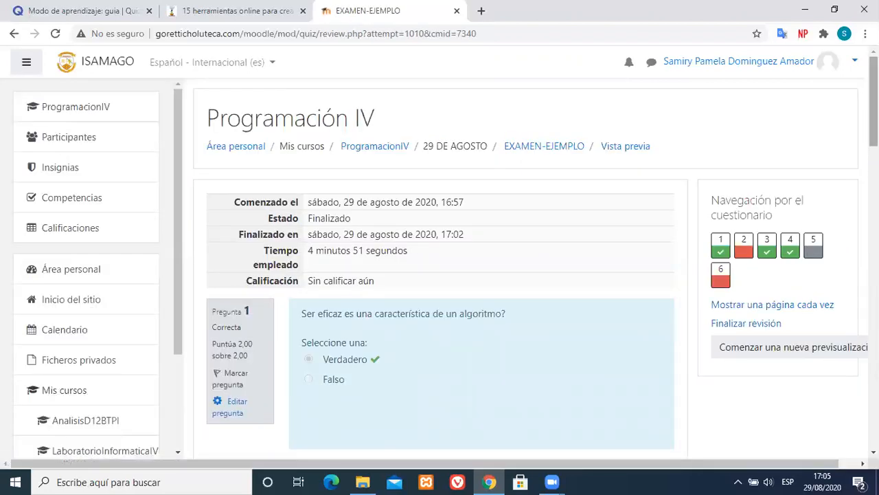
scroll(439, 274, "down", 6)
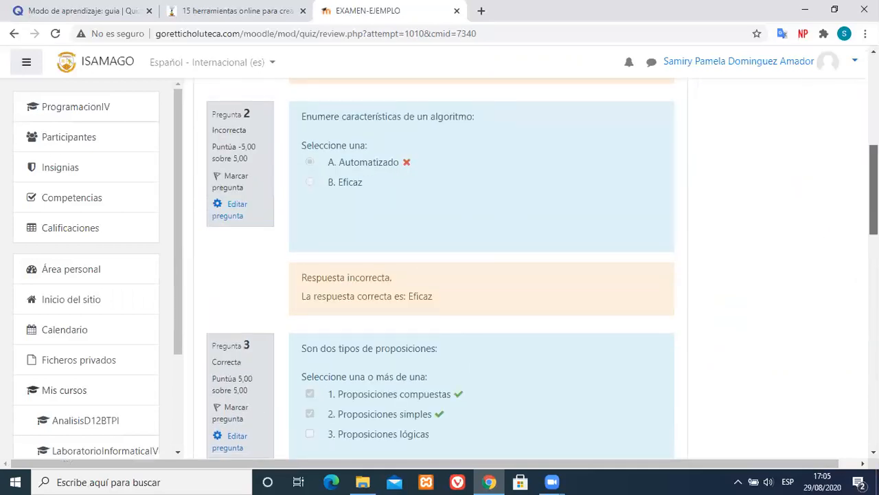
scroll(440, 275, "down", 5)
scroll(440, 275, "down", 4)
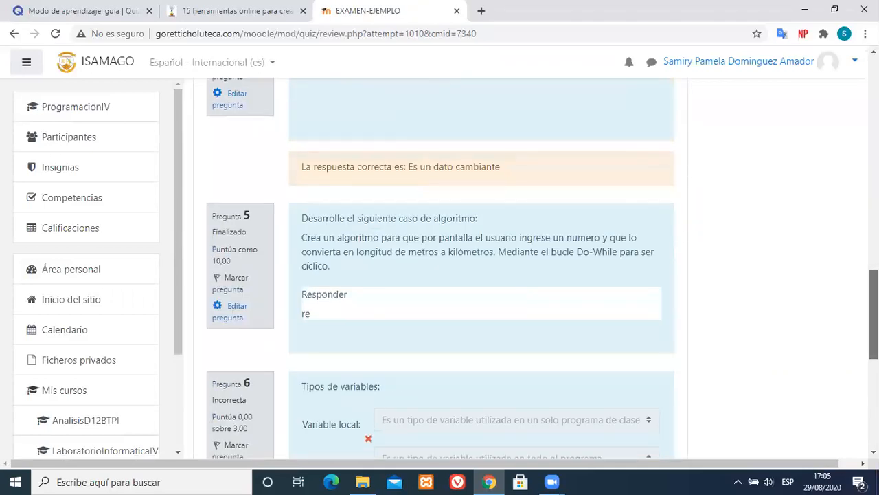
scroll(440, 274, "down", 1)
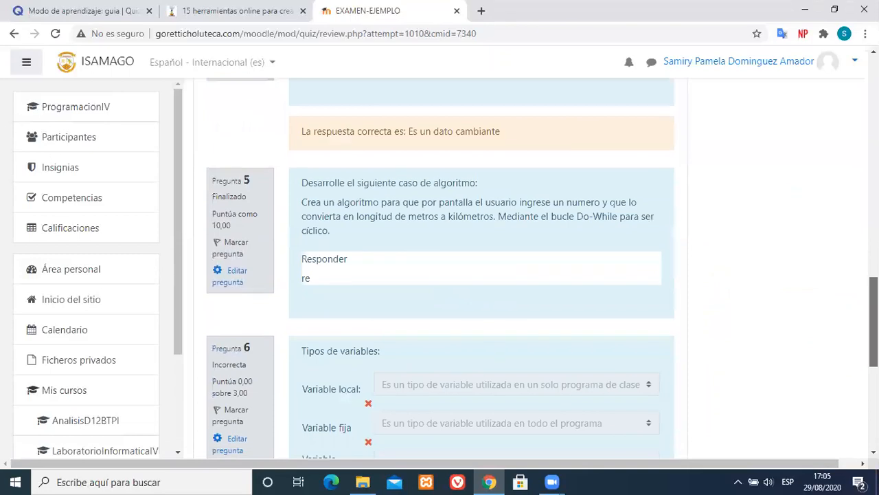
scroll(439, 275, "up", 15)
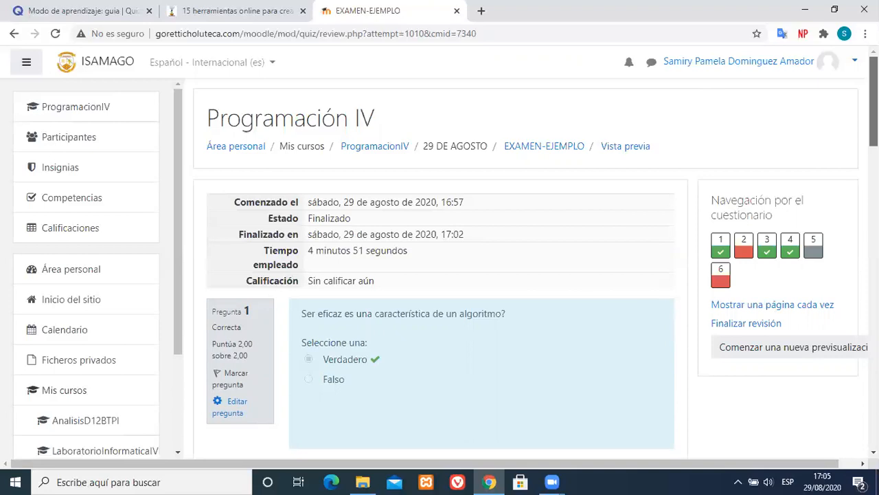
scroll(440, 275, "down", 20)
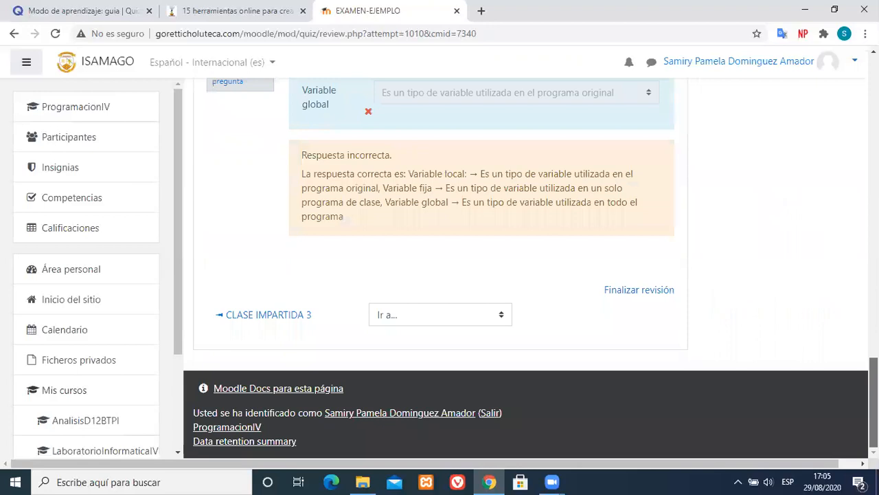
scroll(439, 268, "up", 3)
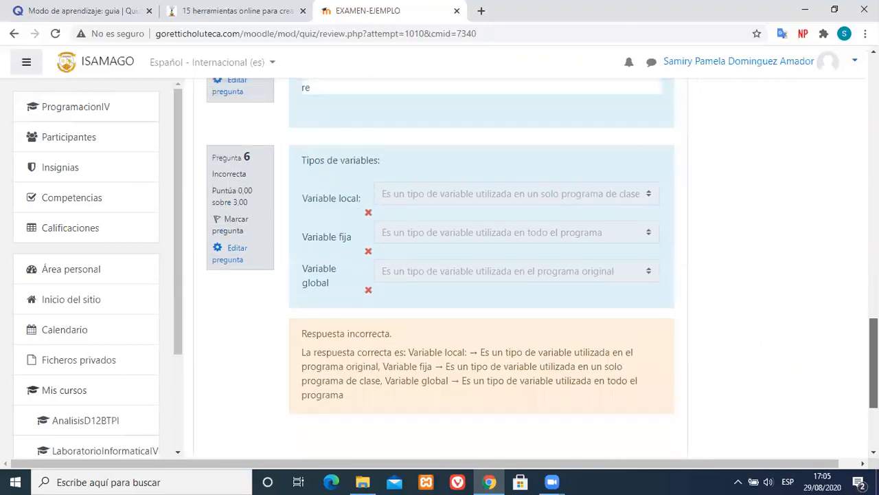
scroll(481, 275, "down", 1)
- Finish the review again and reload the EXAMEN-EJEMPLO page to show its previous attempts
left_click(649, 423)
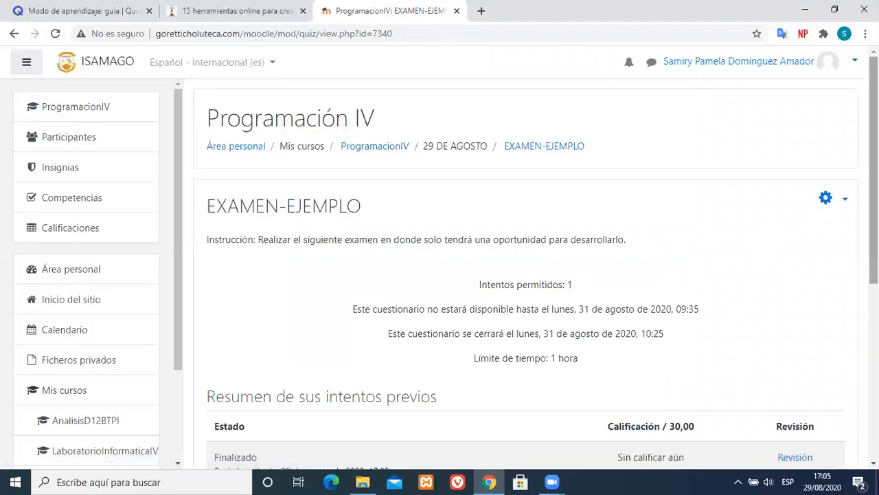
mouse_move(876, 180)
left_mouse_down()
mouse_move(874, 211)
mouse_move(874, 180)
left_mouse_up()
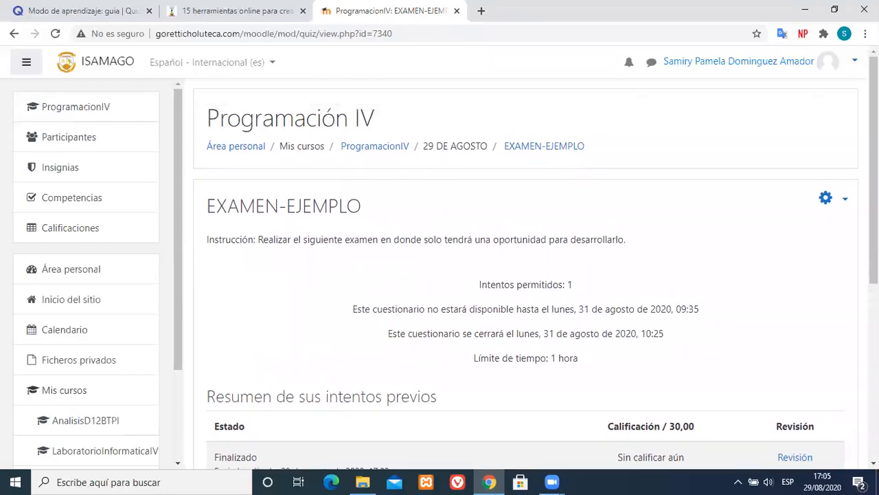
left_click(532, 151)
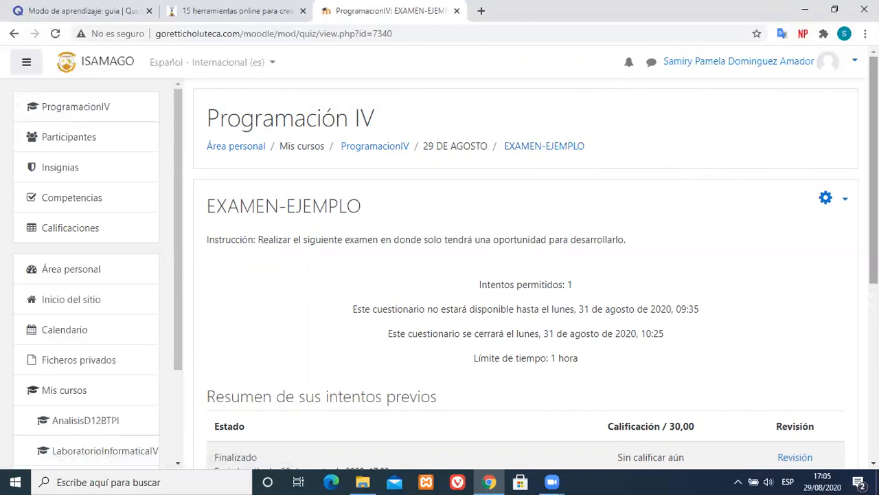
scroll(715, 206, "down", 1)
- Open the finished attempt's review once more from the previous attempts summary and view question 1's result
left_click(797, 374)
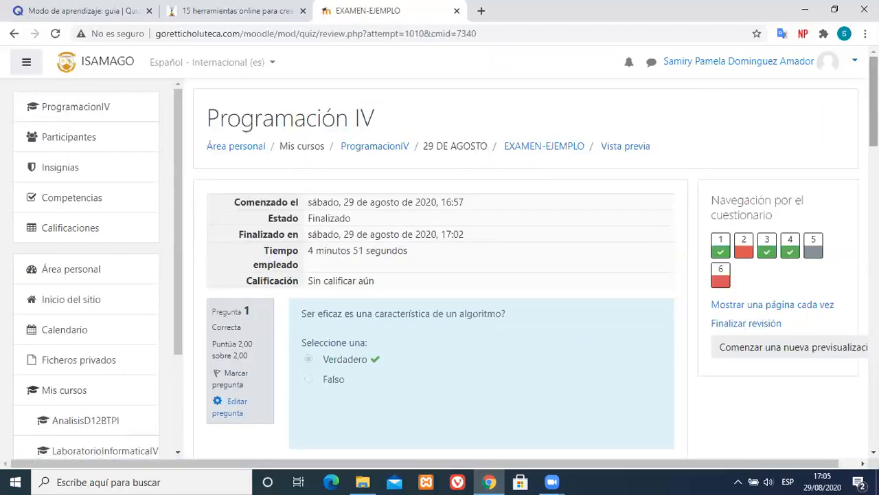
scroll(526, 268, "down", 2)
scroll(525, 267, "up", 1)
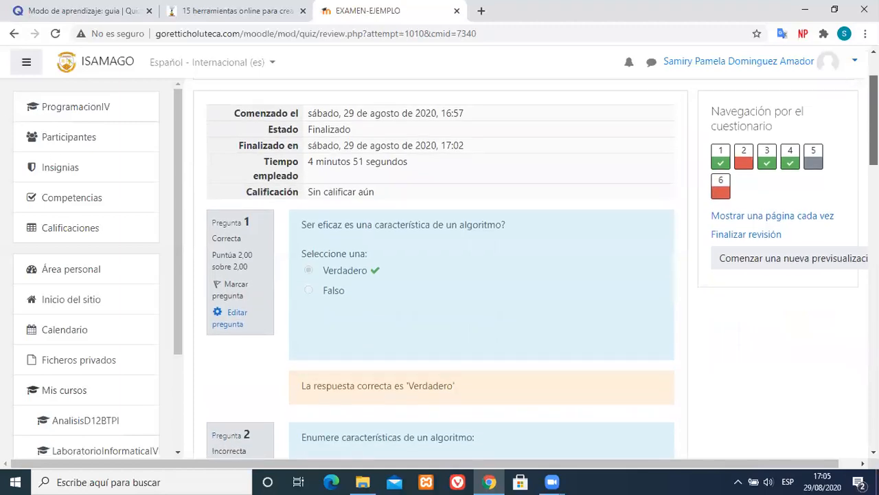